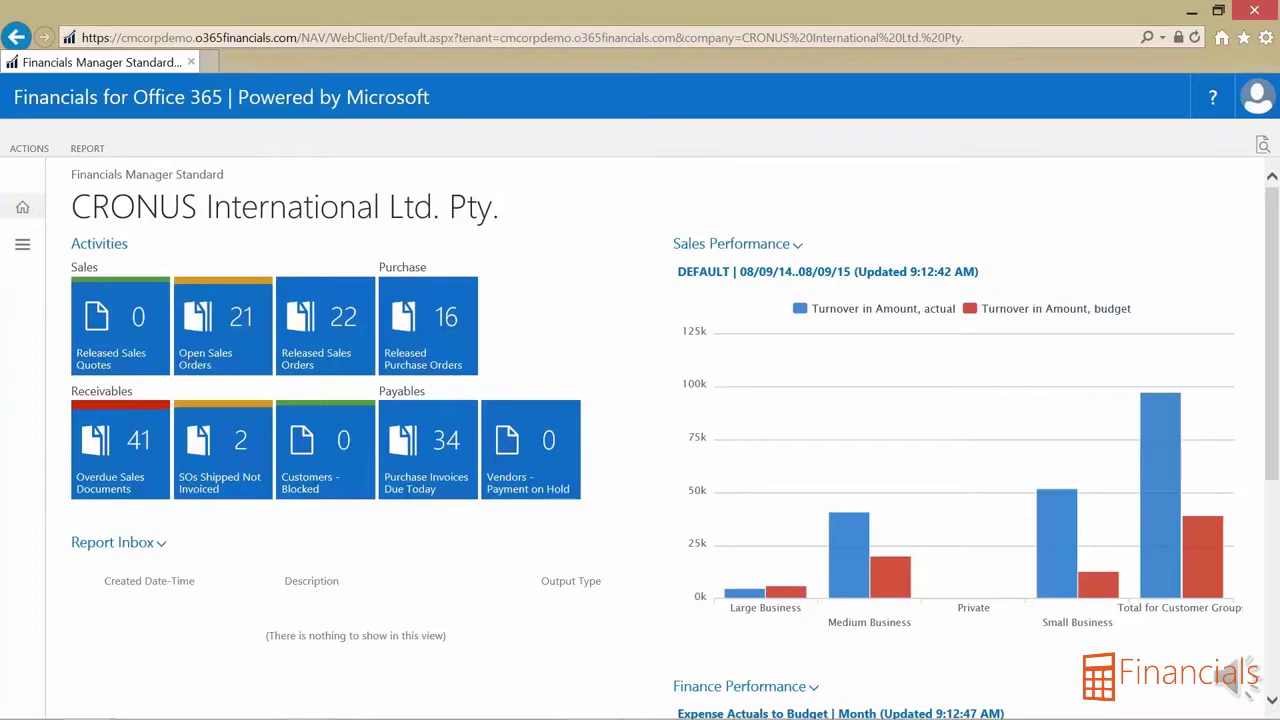
- Look through the Overdue Sales Documents list and return to the role centre page
left_click(133, 448)
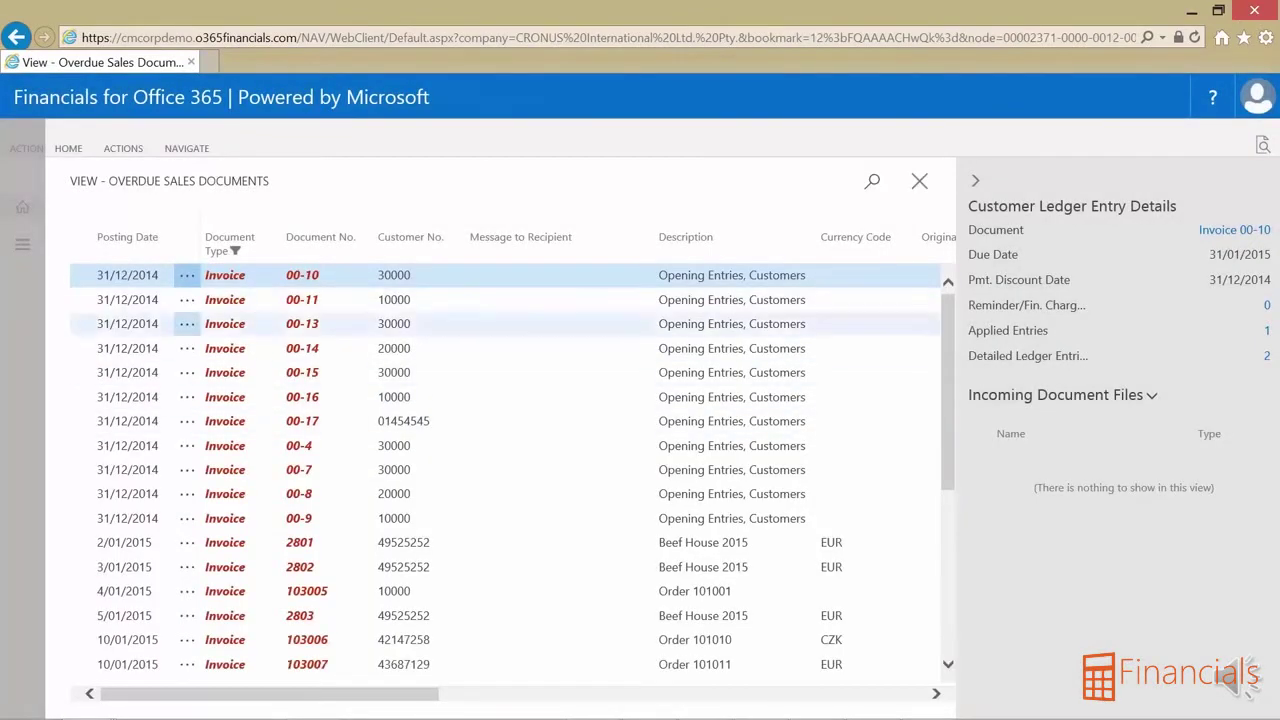
scroll(500, 440, "down", 3)
scroll(500, 440, "up", 3)
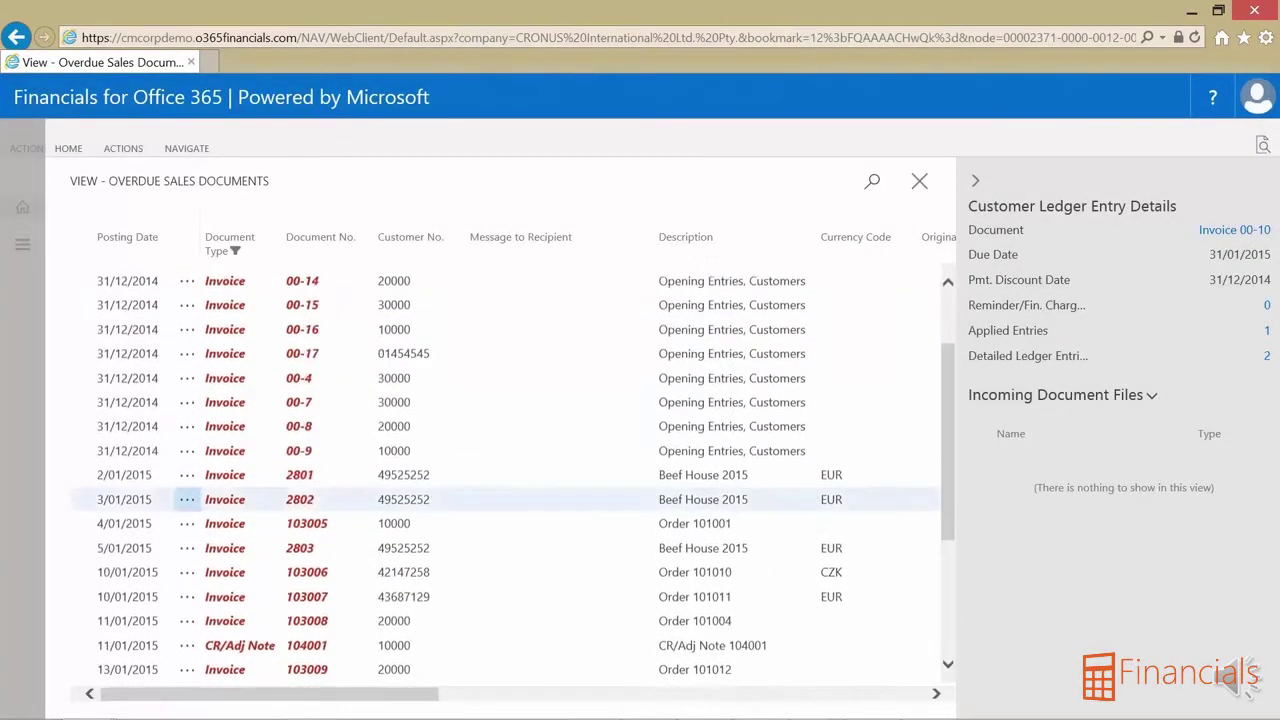
left_click(32, 310)
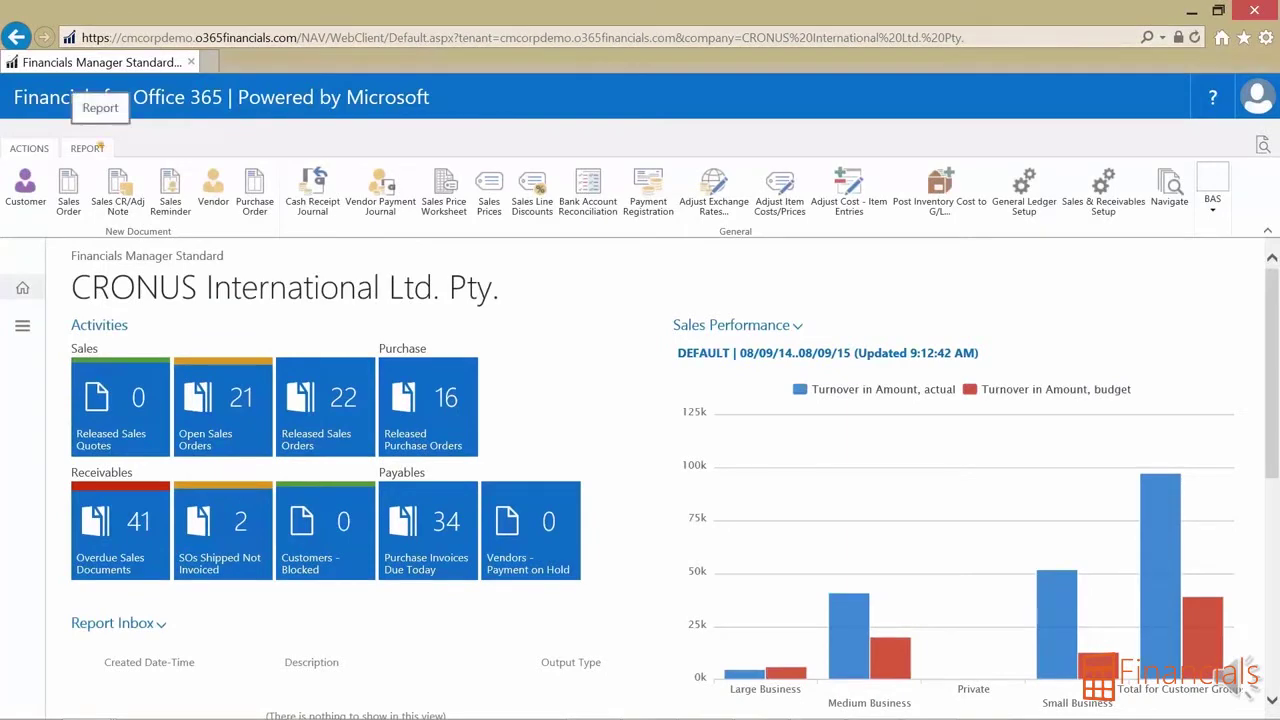
- View the general reports available from the role centre, such as Statement and Balance Sheet, and close the list
left_click(88, 148)
left_click(18, 185)
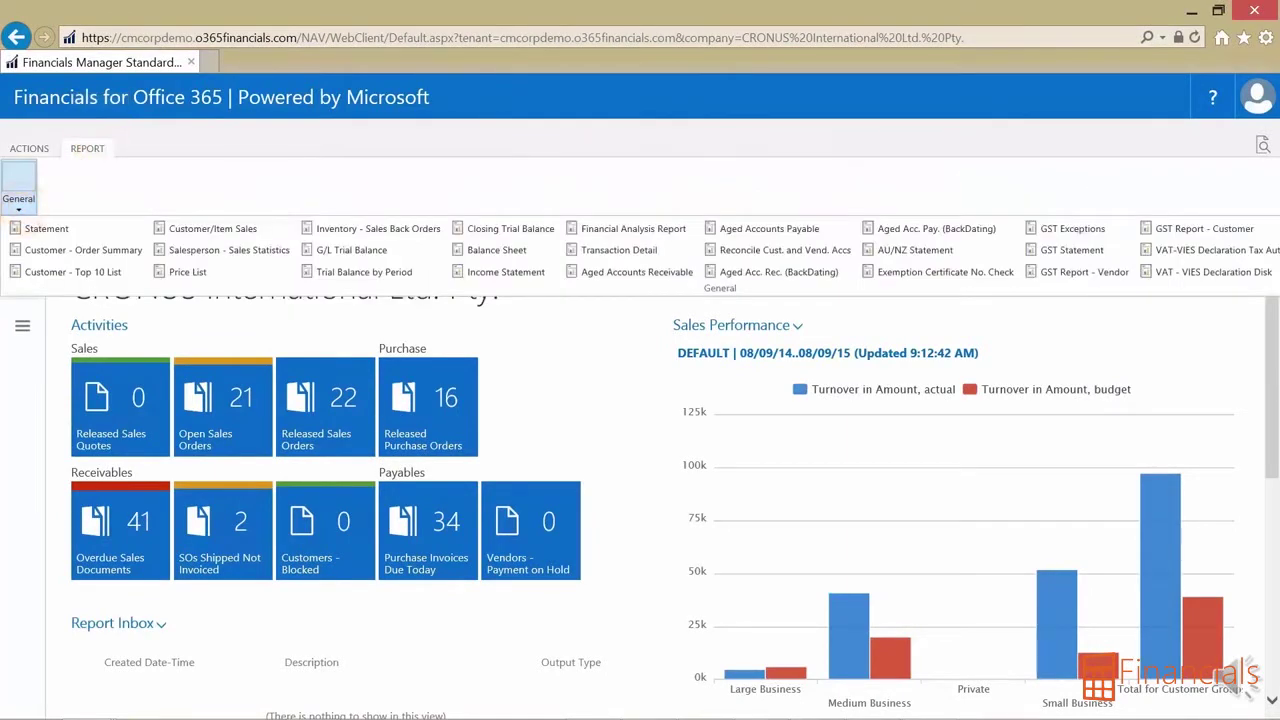
left_click(1248, 677)
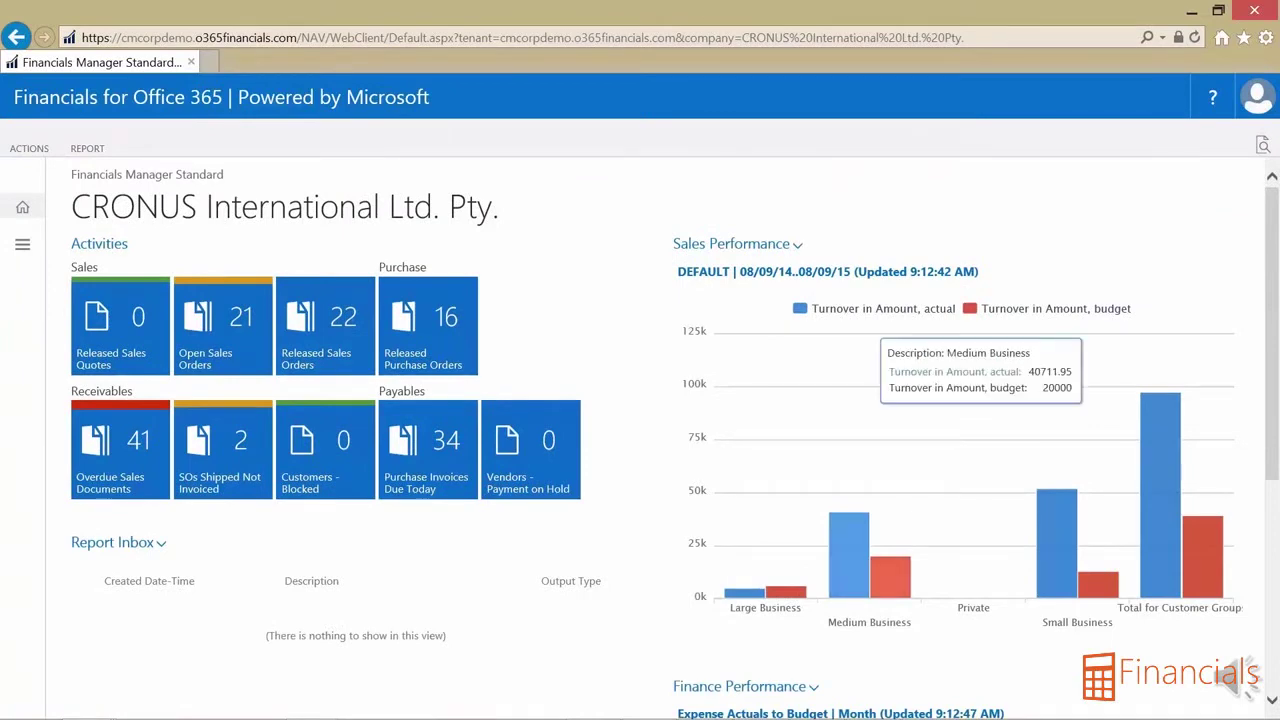
- Examine the Sales Performance and Finance Performance charts on the role centre page
scroll(1248, 672, "down", 4)
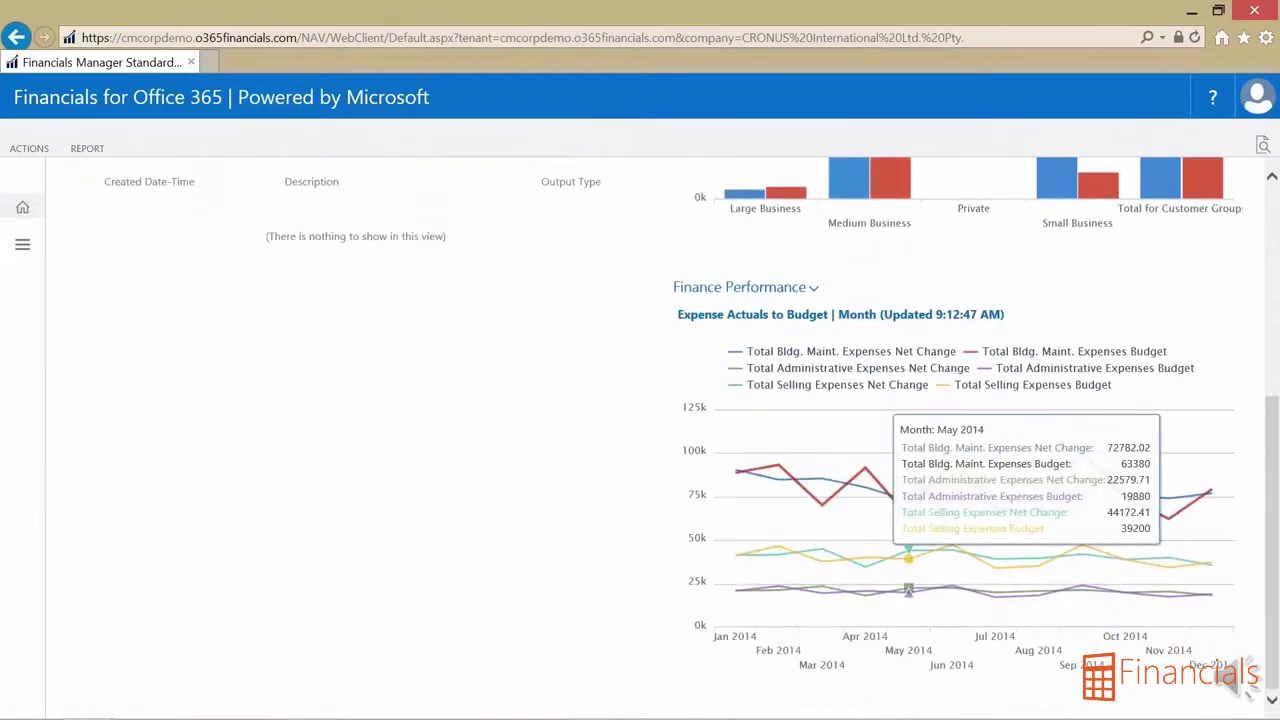
scroll(1248, 676, "up", 4)
scroll(1248, 675, "up", 1)
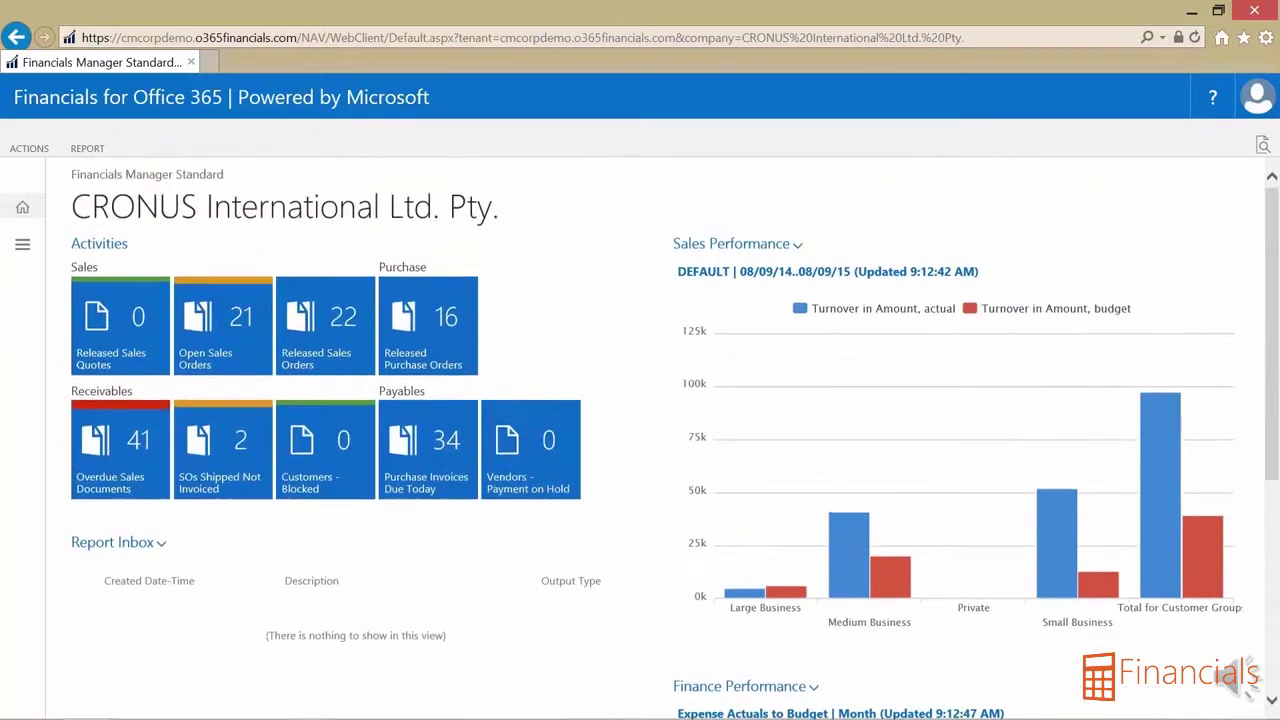
- Expand the side navigation and look through its list of areas, from Home and Journals to Sales and Human Resources
left_click(22, 244)
left_click(93, 206)
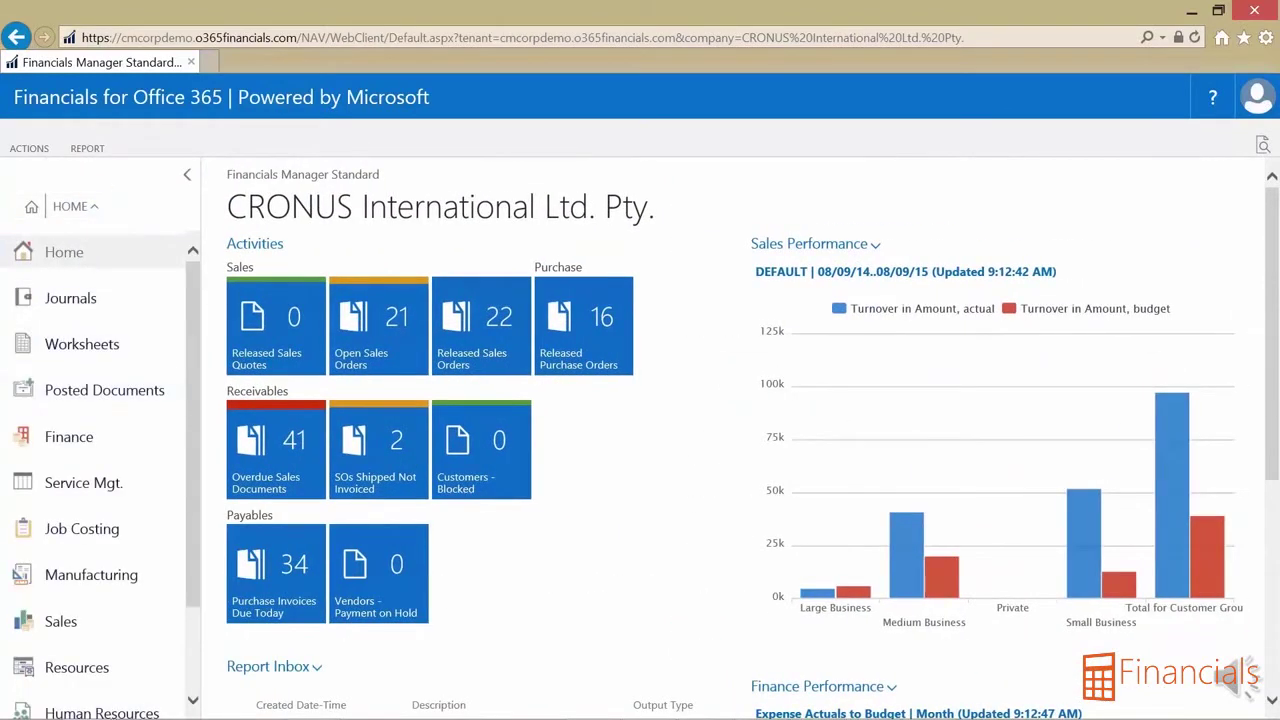
scroll(90, 413, "down", 1)
scroll(90, 413, "up", 1)
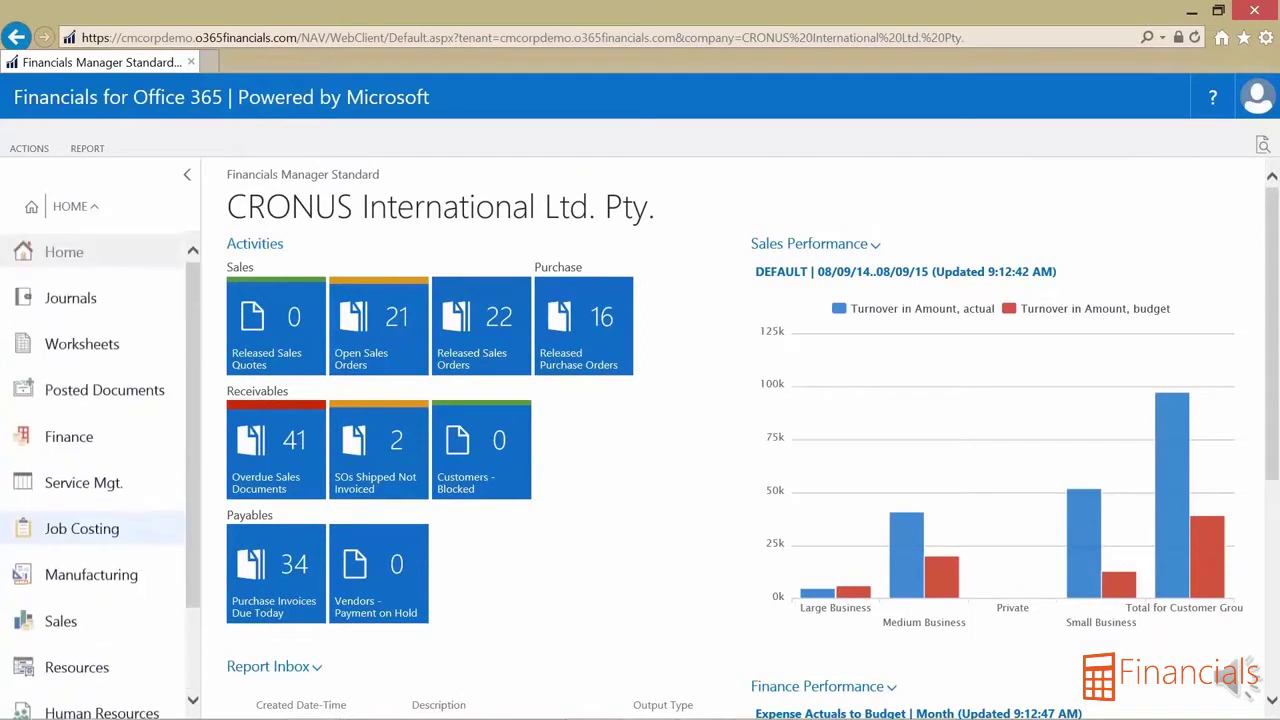
- Expand Sales Quotes, Sales Orders, Customers, Purchase Orders and Vendors in the Home area to view their sublists, and collapse the navigation
left_click(70, 206)
left_click(59, 247)
left_click(58, 296)
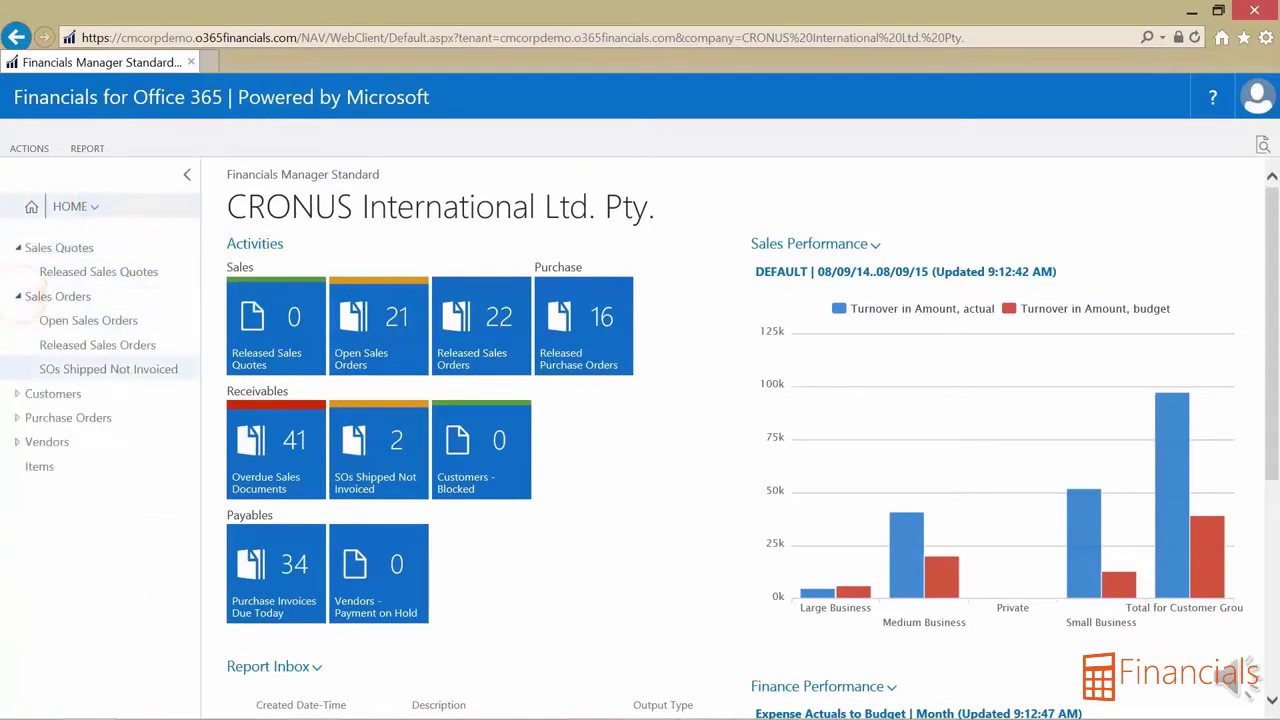
left_click(53, 393)
left_click(68, 466)
left_click(47, 515)
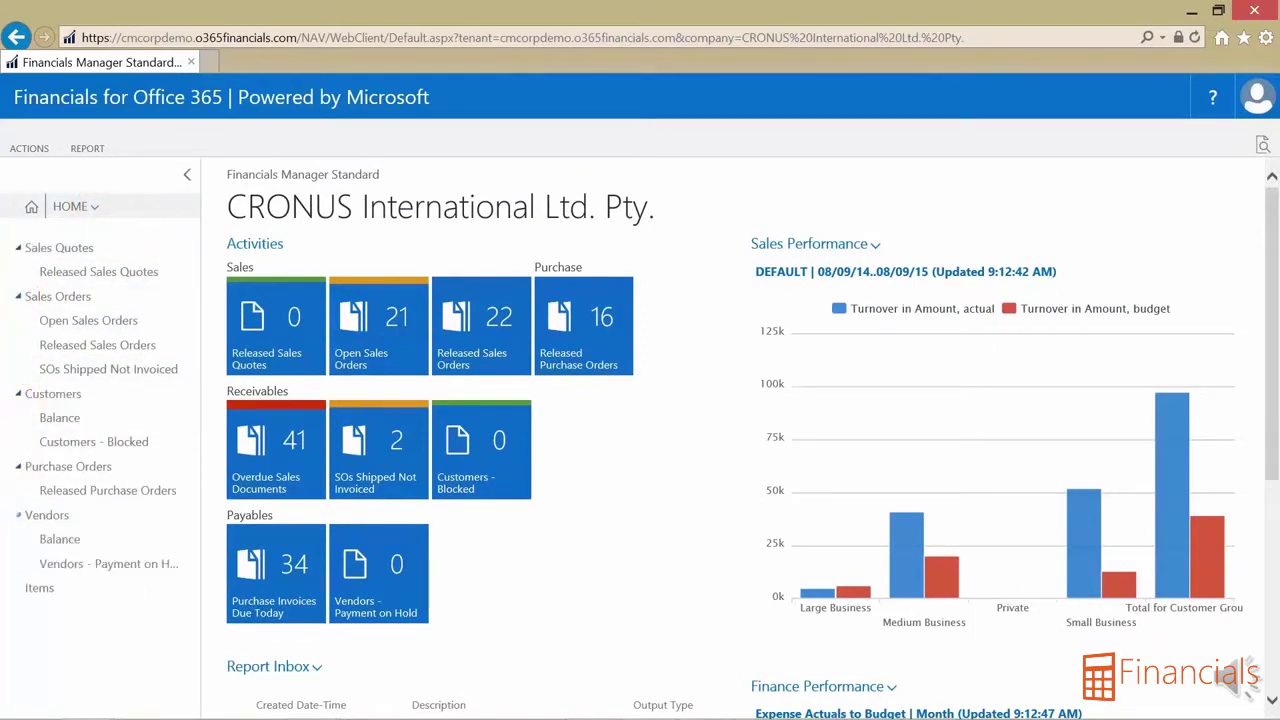
left_click(187, 174)
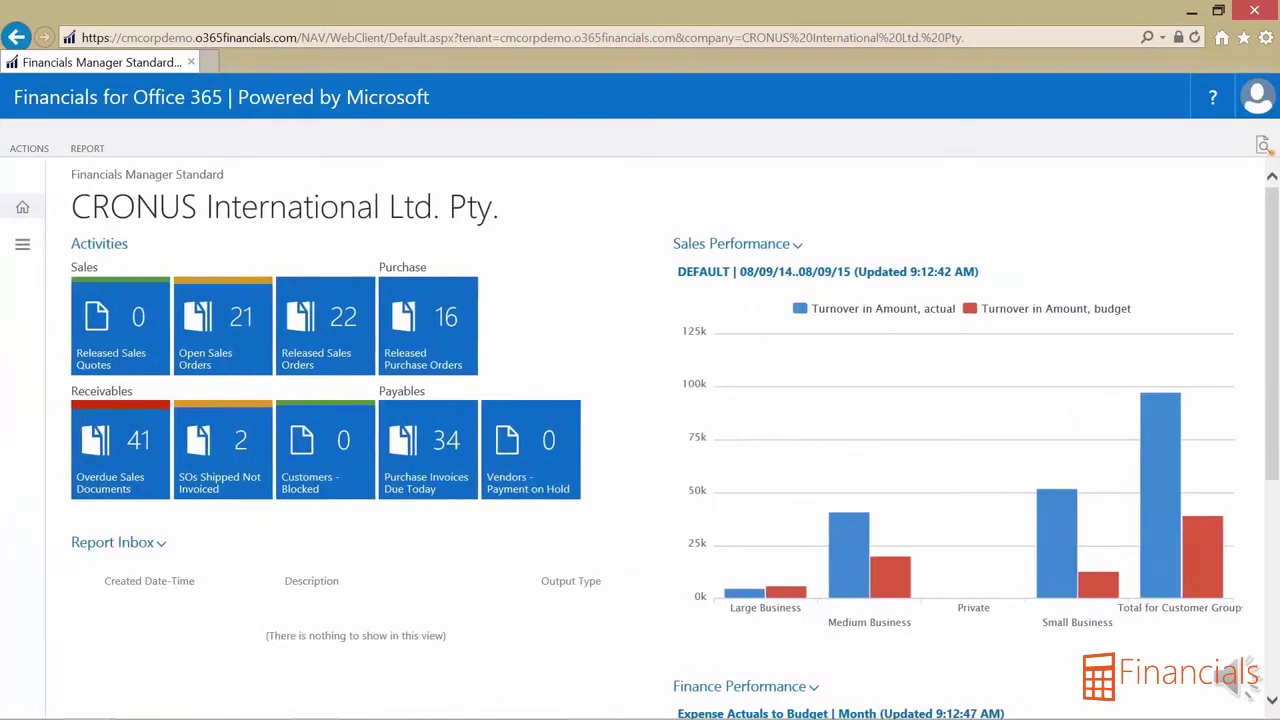
- Search for the page "prof", open the Profile List and look through the available role profiles
left_click(1264, 146)
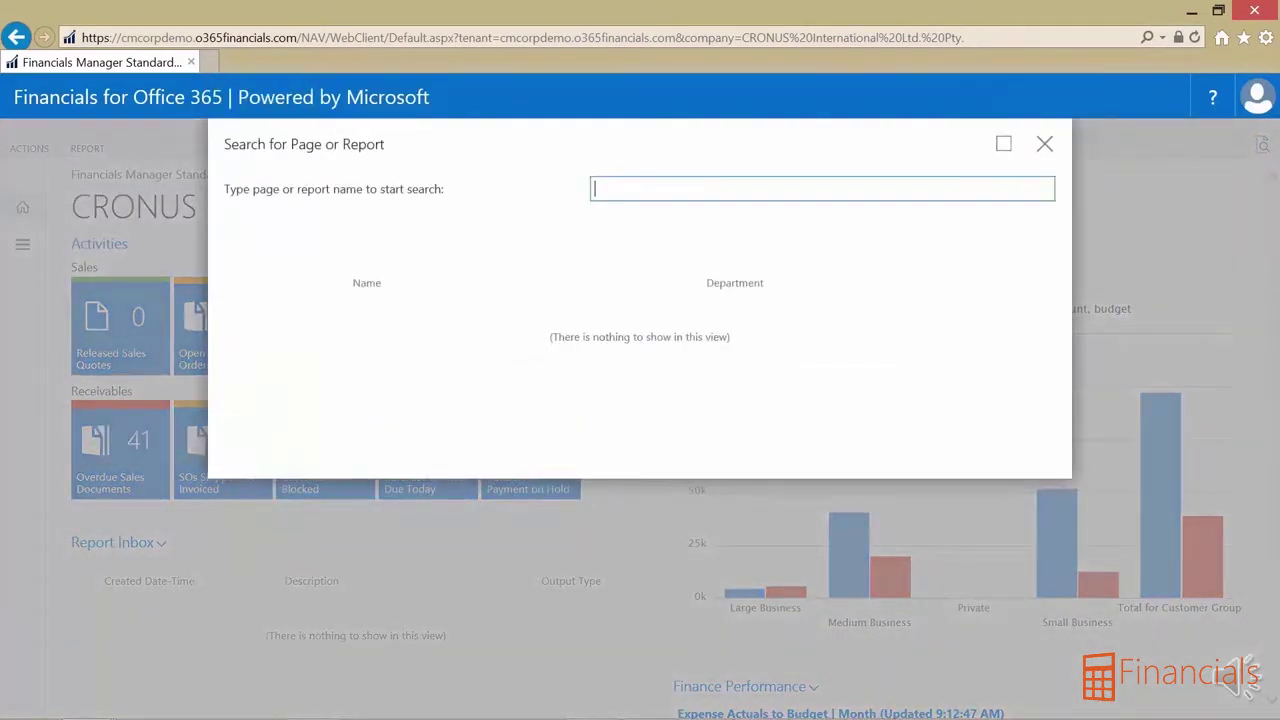
type("prof")
key("Return")
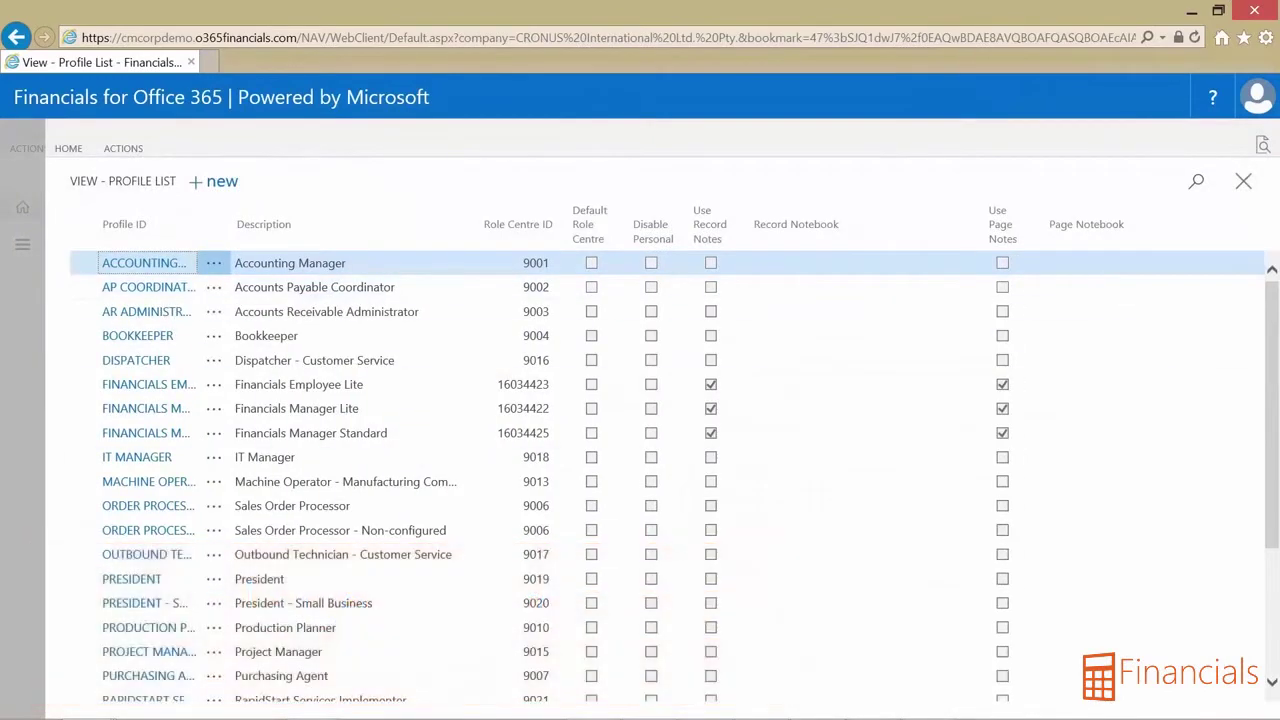
scroll(600, 450, "down", 3)
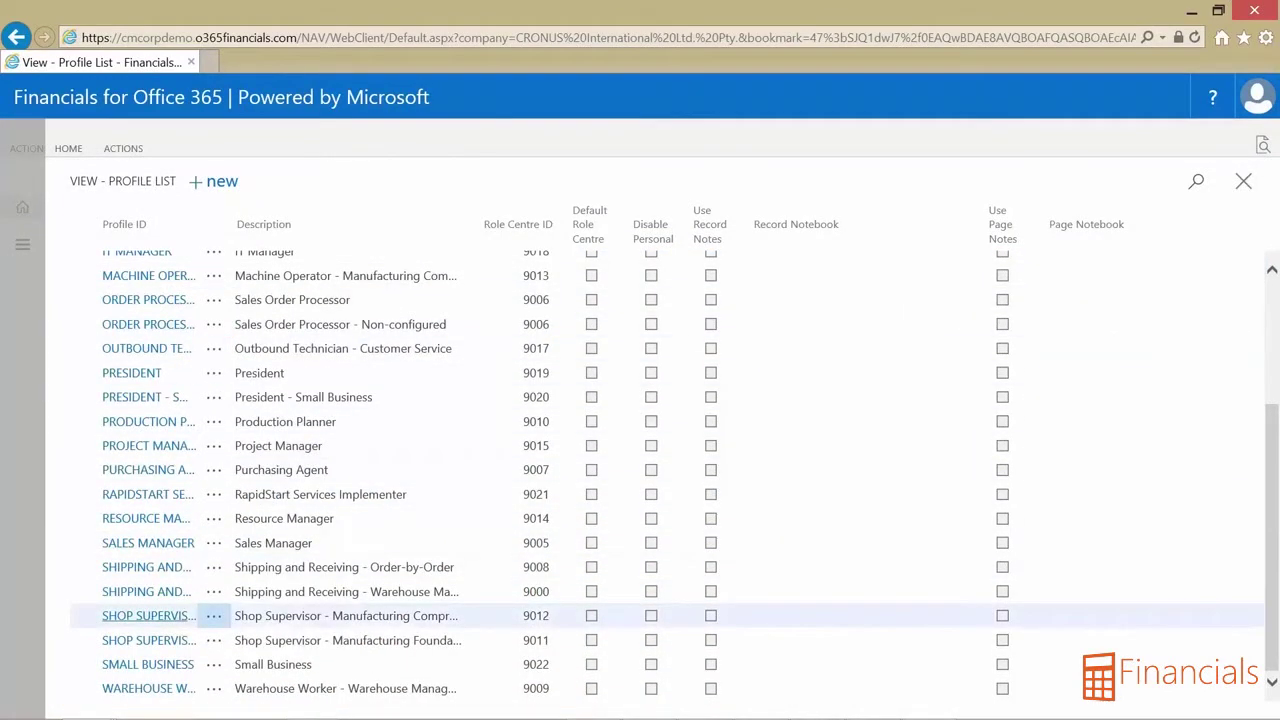
scroll(600, 470, "up", 5)
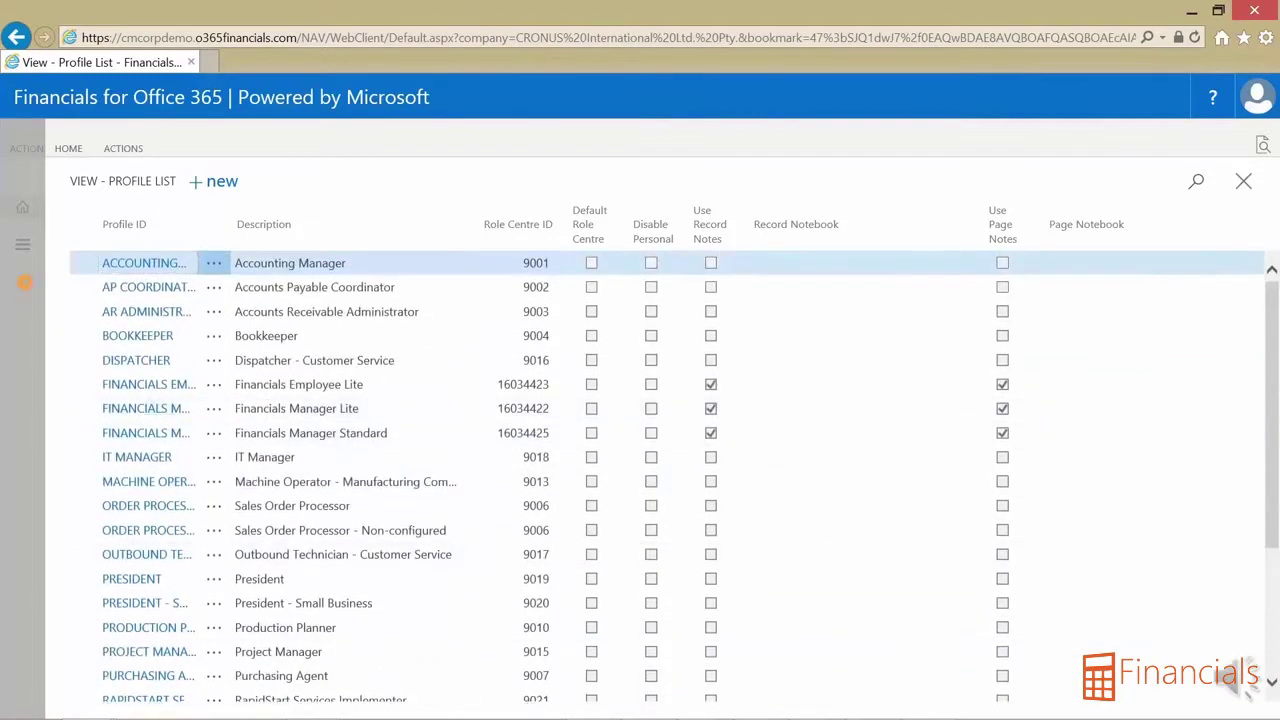
left_click(148, 432)
- Open the Balance list under Customers in the Home area
left_click(22, 244)
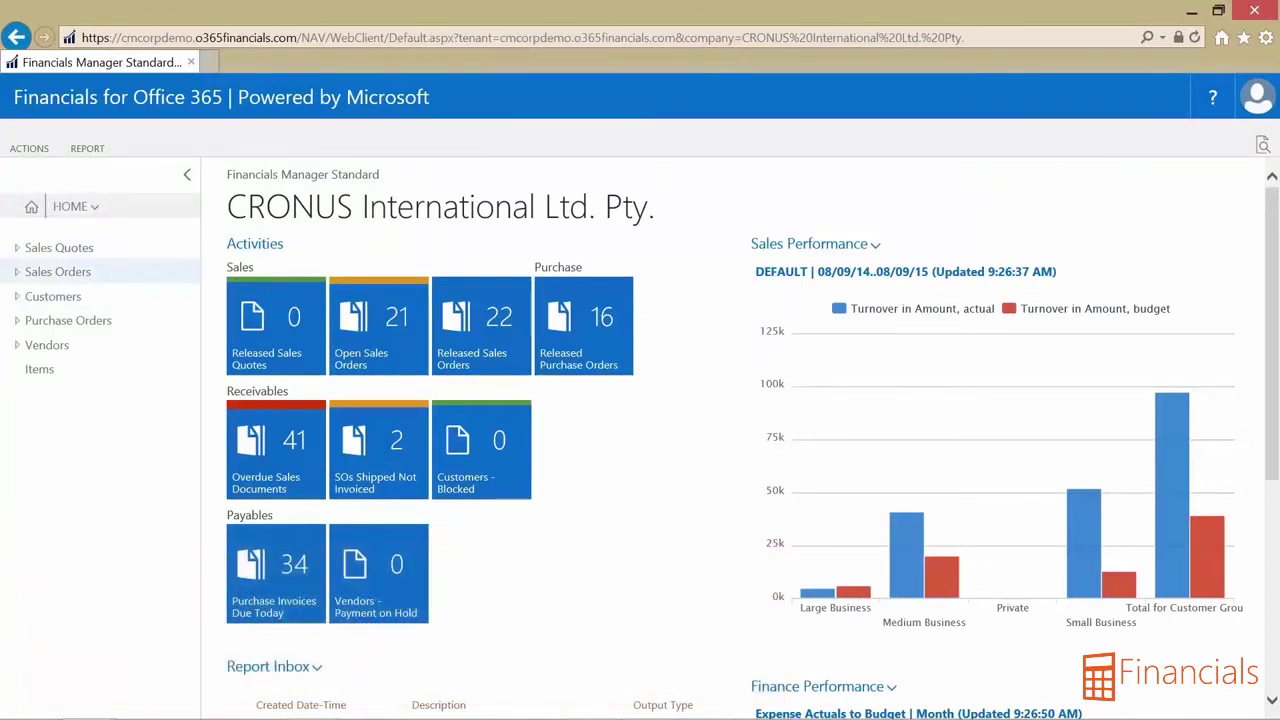
left_click(53, 296)
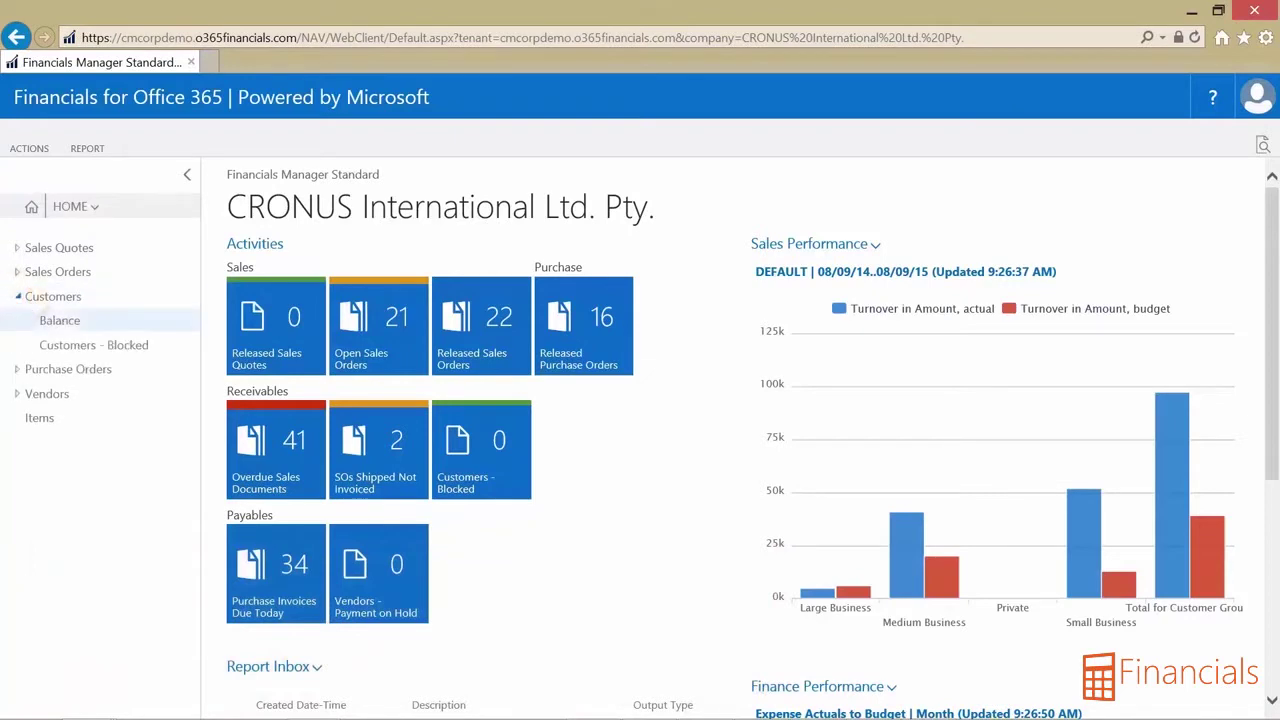
left_click(59, 320)
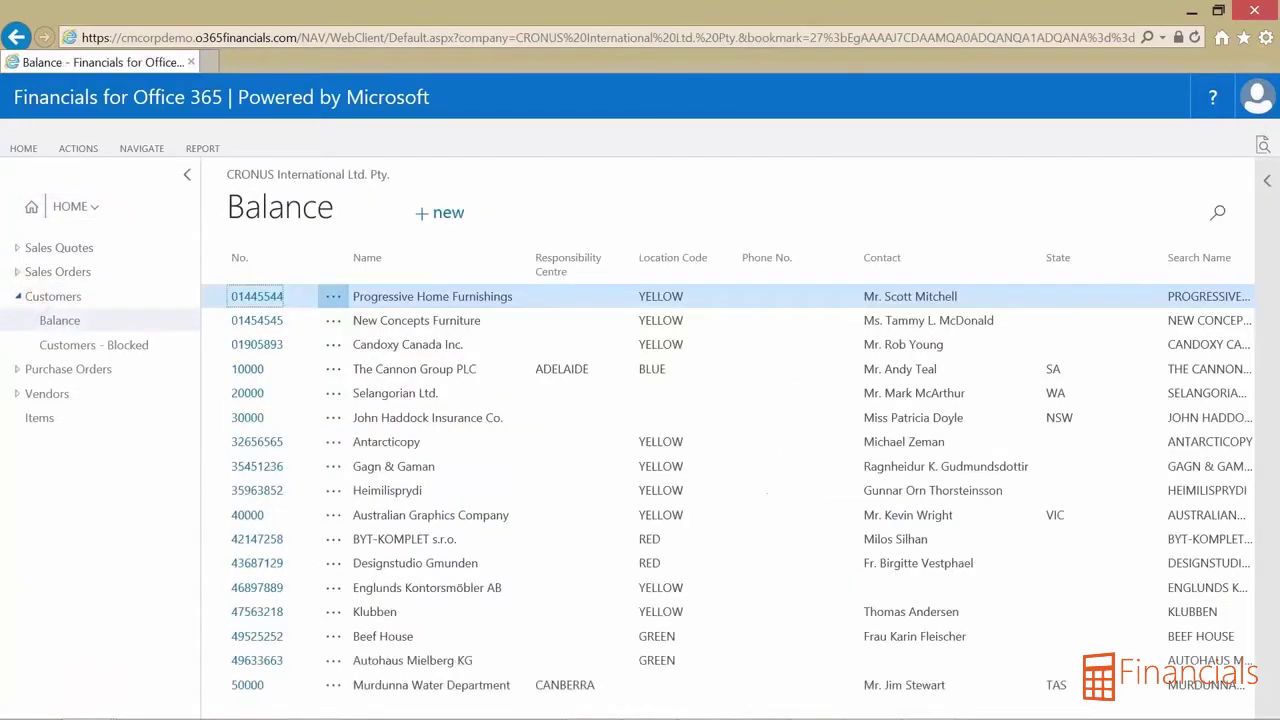
- Collapse the side navigation and hide the Responsibility Centre column in the customer Balance list
left_click(186, 175)
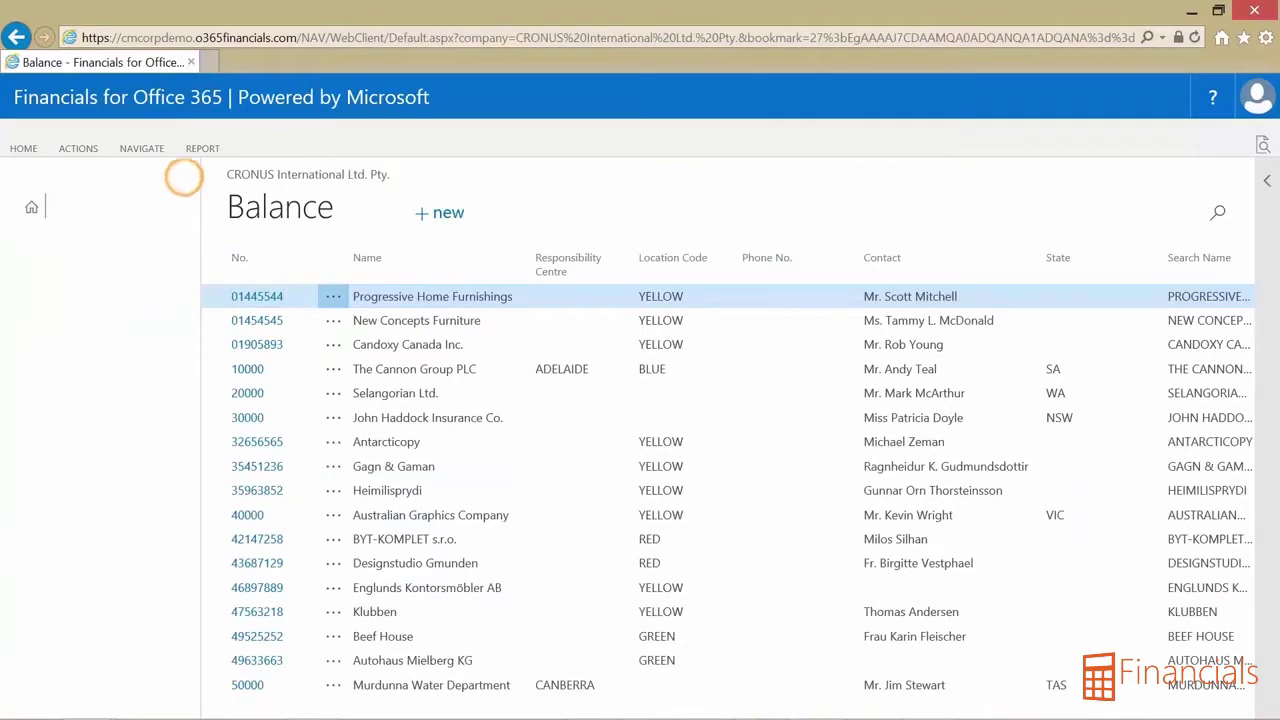
left_click(497, 268)
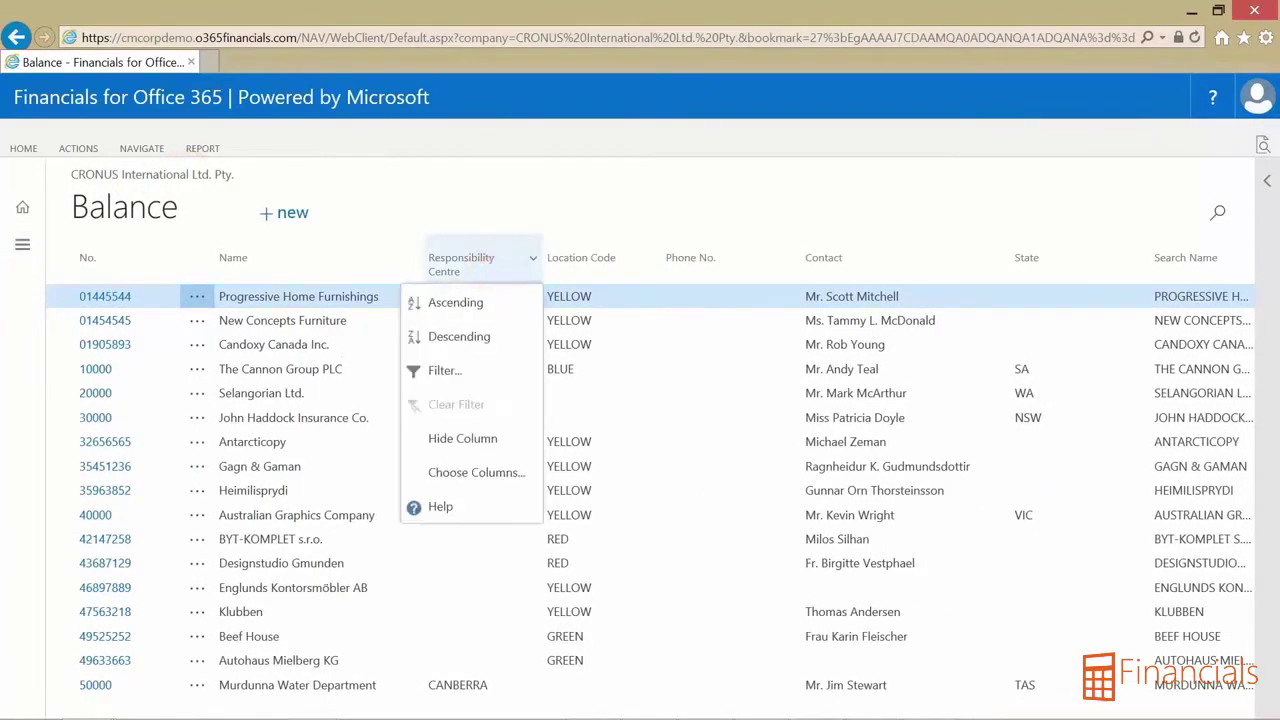
left_click(489, 438)
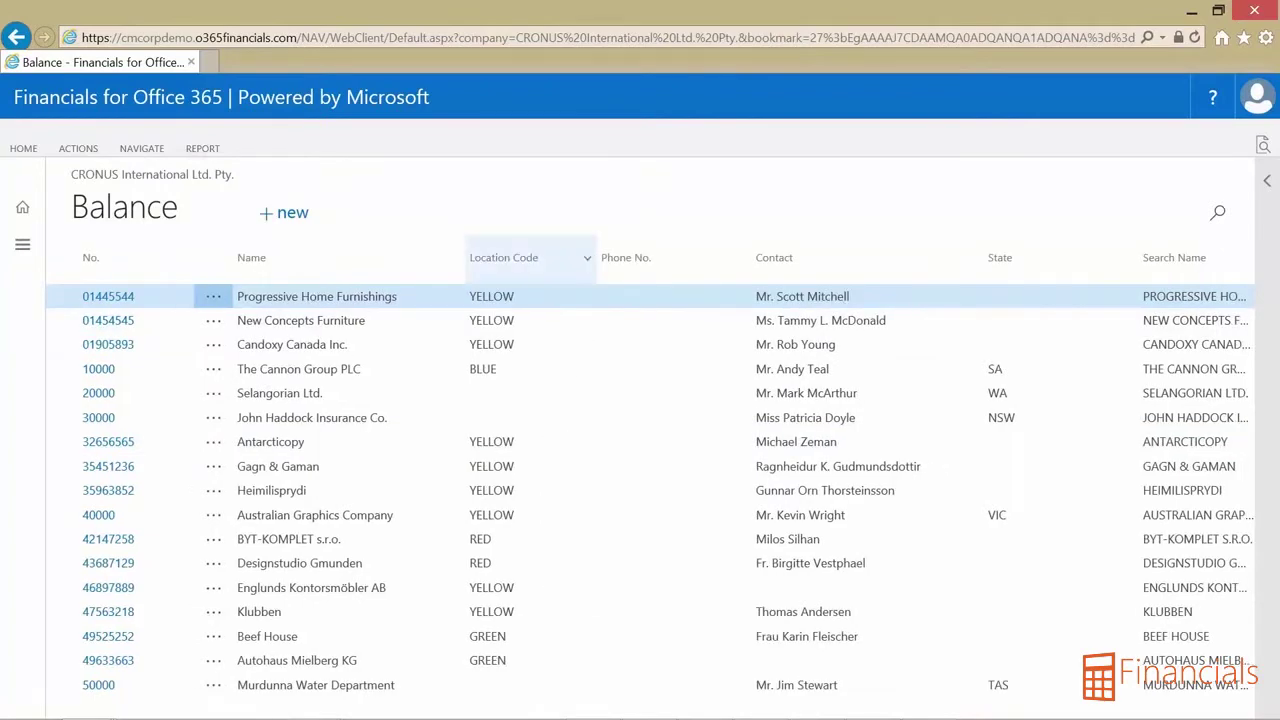
- Look through the columns that can be added to the Balance list and leave the selection as is
left_click(550, 260)
left_click(540, 468)
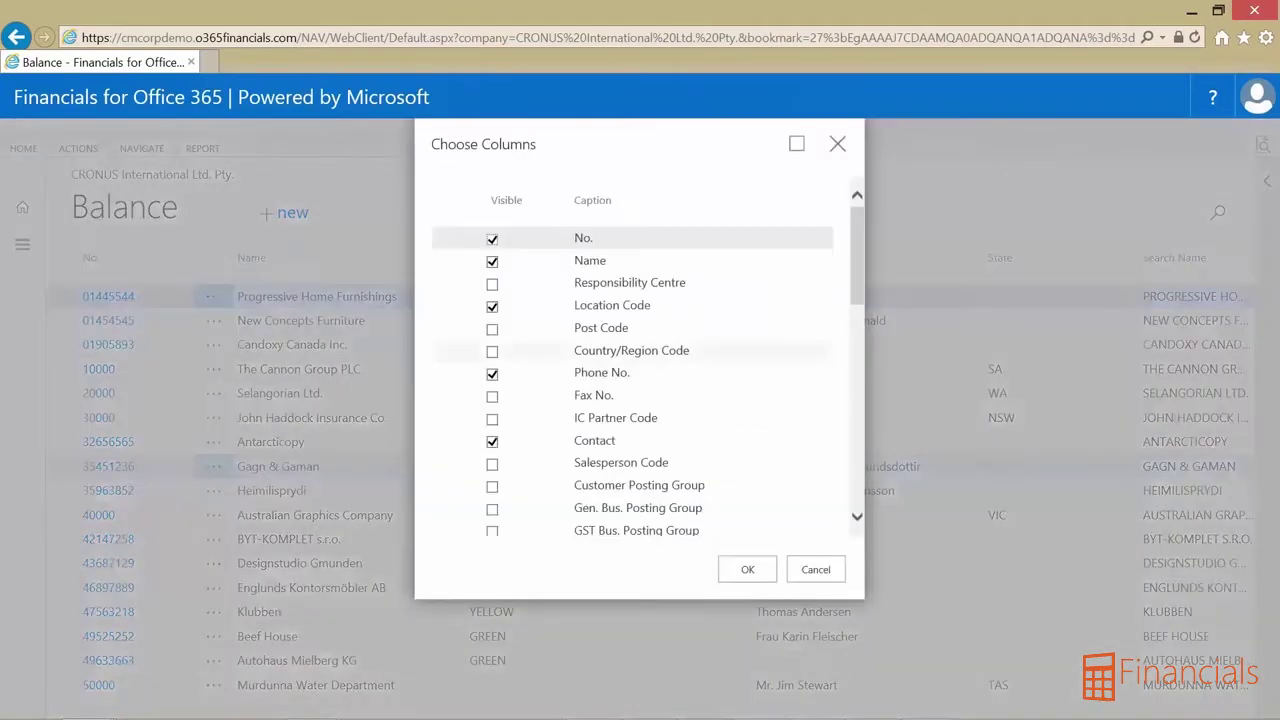
scroll(633, 356, "down", 5)
scroll(633, 356, "down", 8)
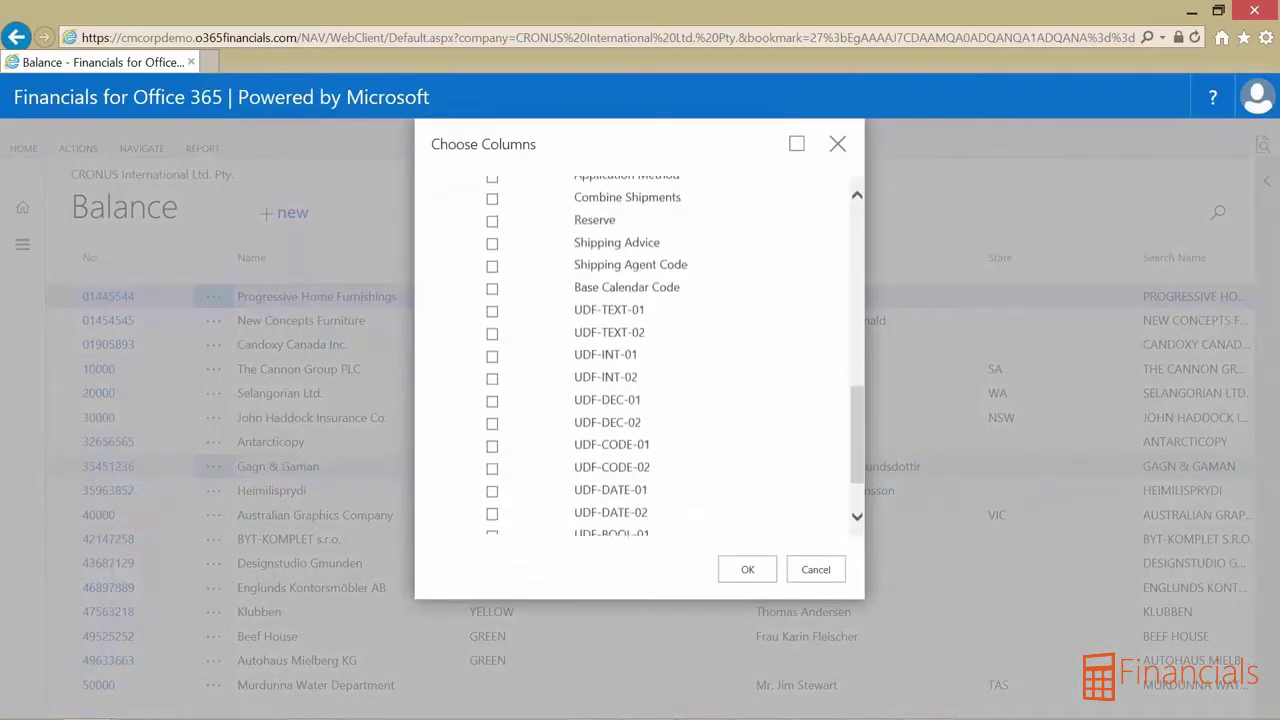
key("Escape")
- Export the customer Balance list to Excel and open the generated workbook
left_click(141, 148)
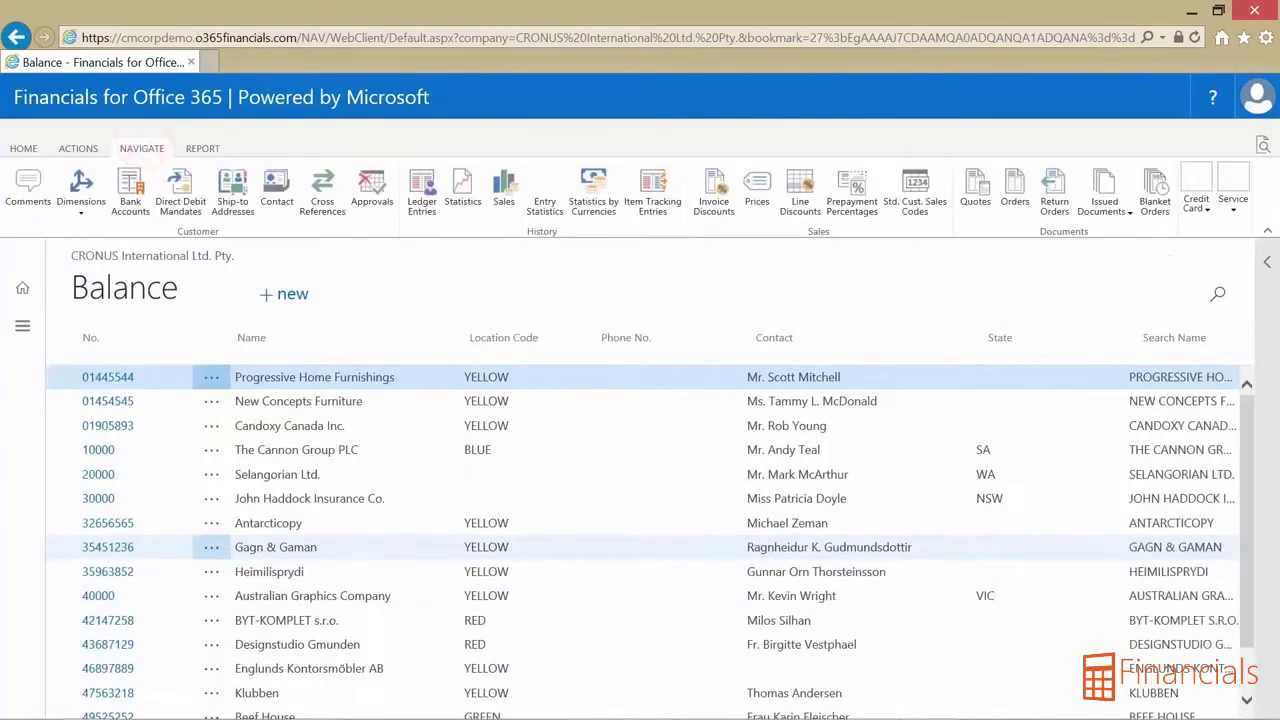
left_click(22, 148)
left_click(1188, 190)
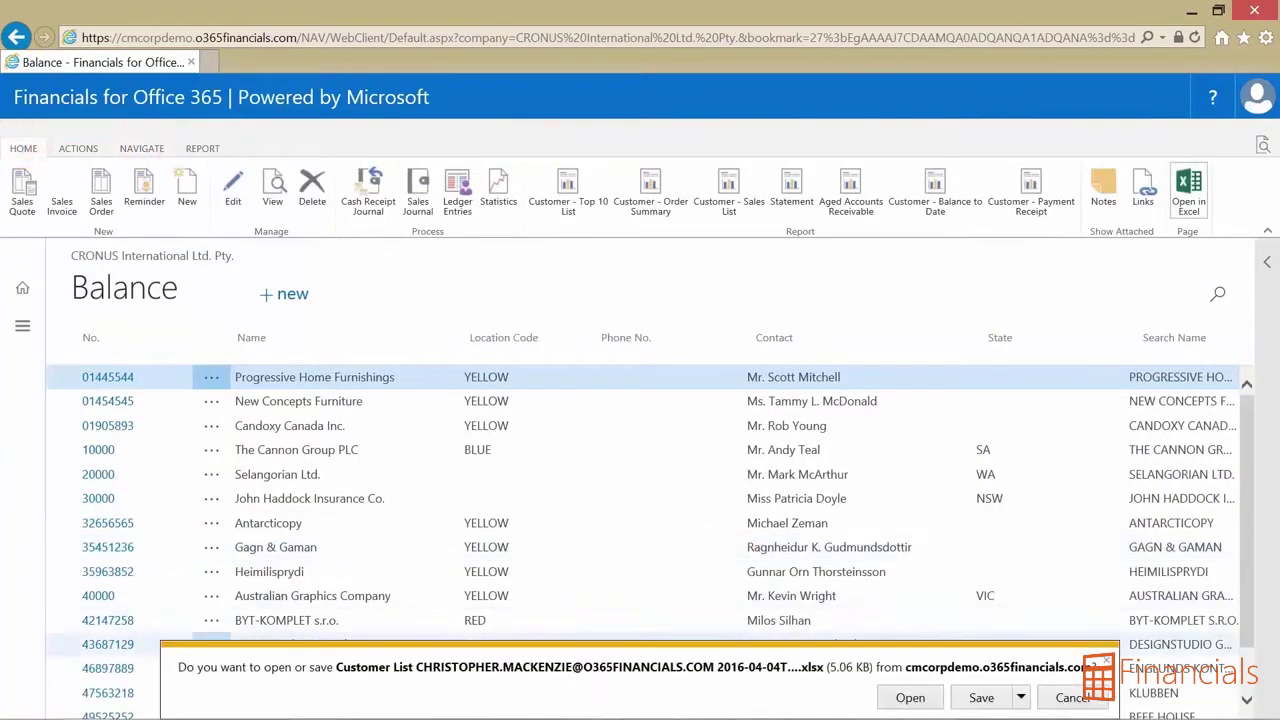
left_click(908, 698)
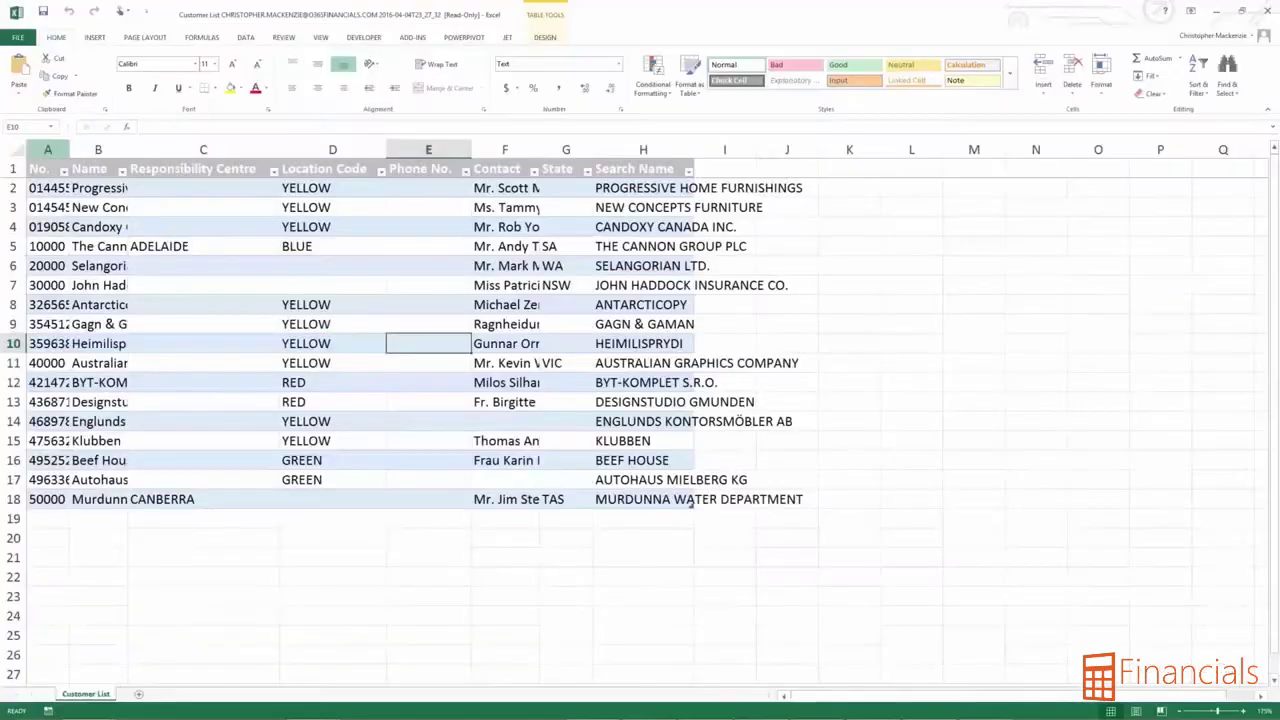
- Autofit the width of columns A to H in the exported Customer List sheet
left_click_drag(47, 149, 643, 149)
left_click(1101, 85)
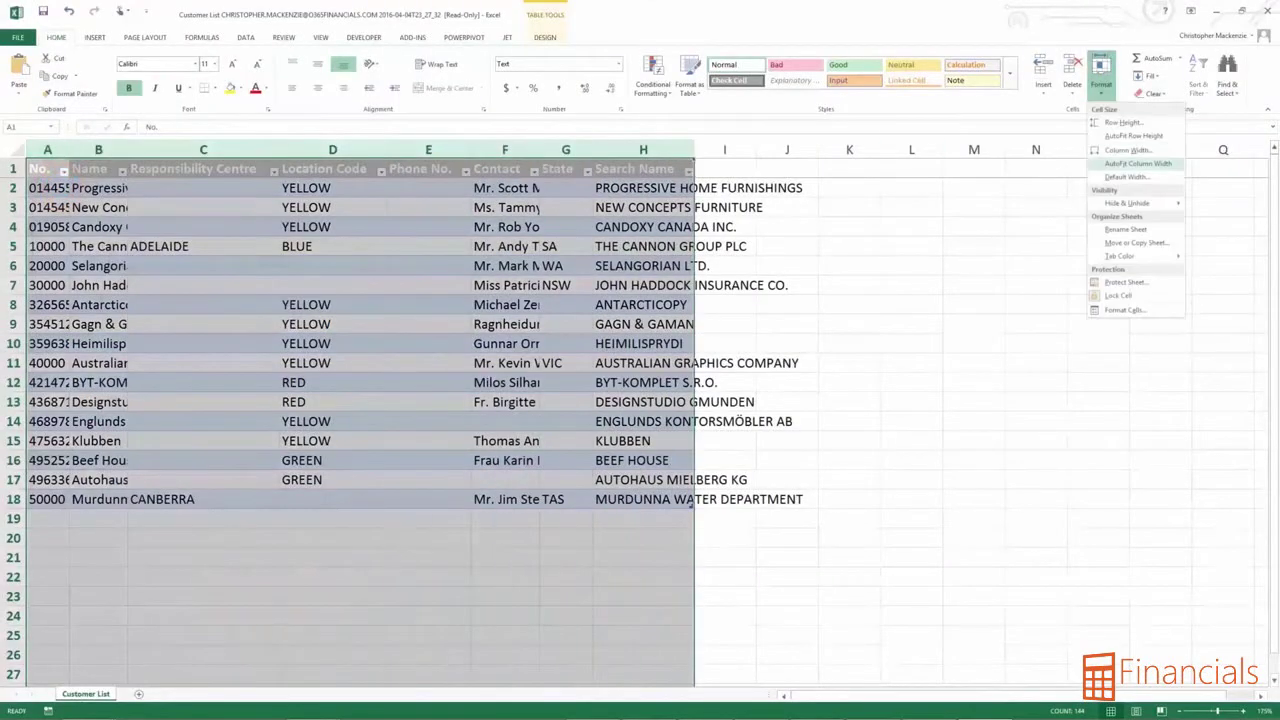
left_click(1130, 165)
left_click(359, 285)
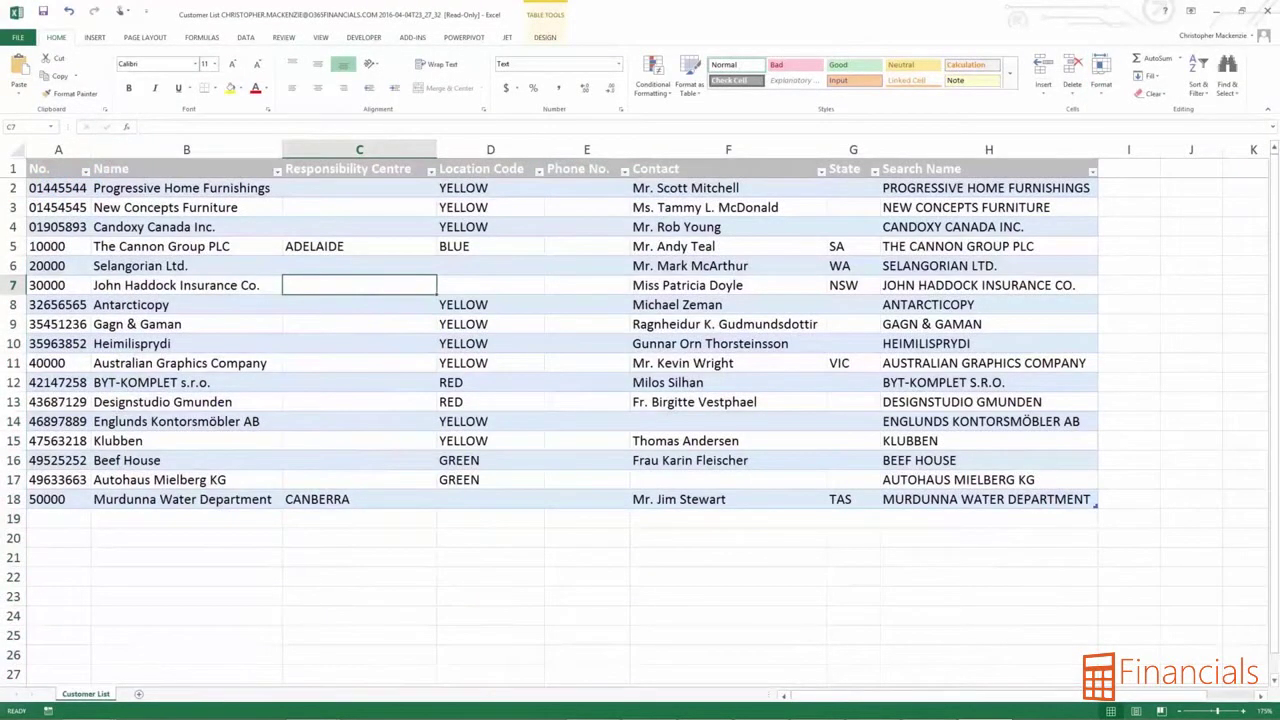
- Filter the exported customer table by Location Code to show only BLUE
left_click(539, 172)
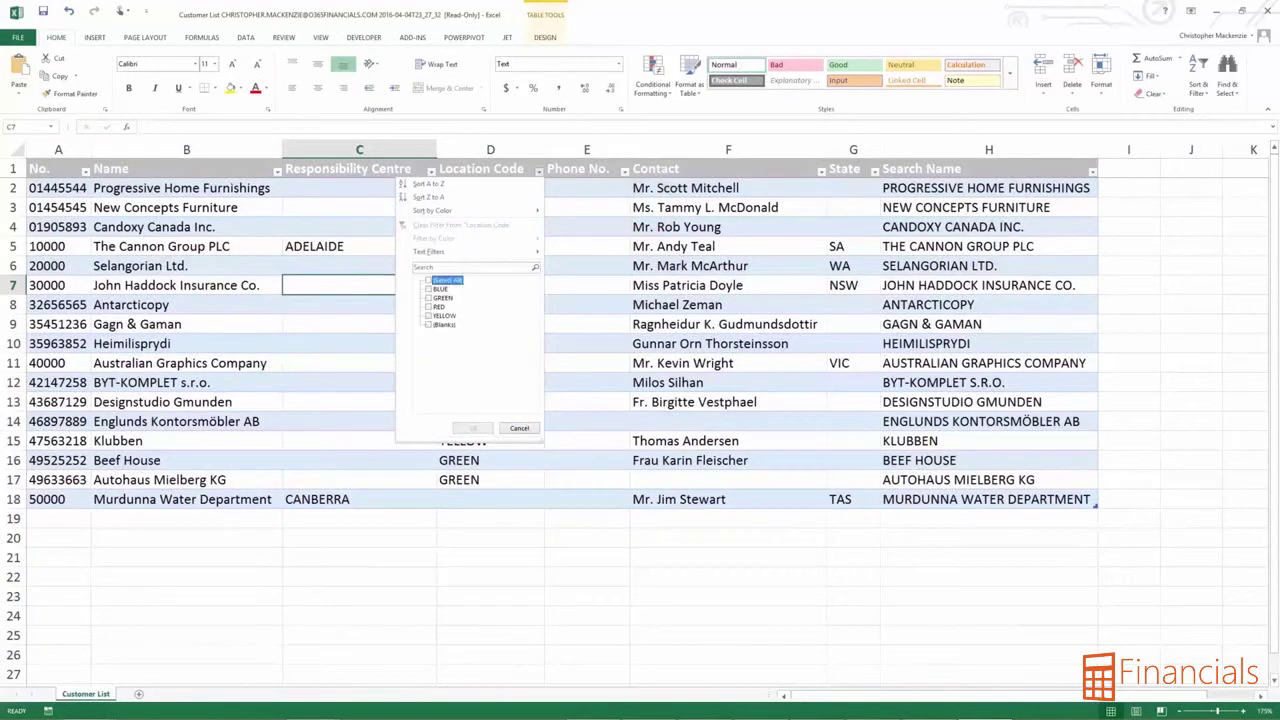
left_click(447, 280)
left_click(430, 289)
left_click(473, 428)
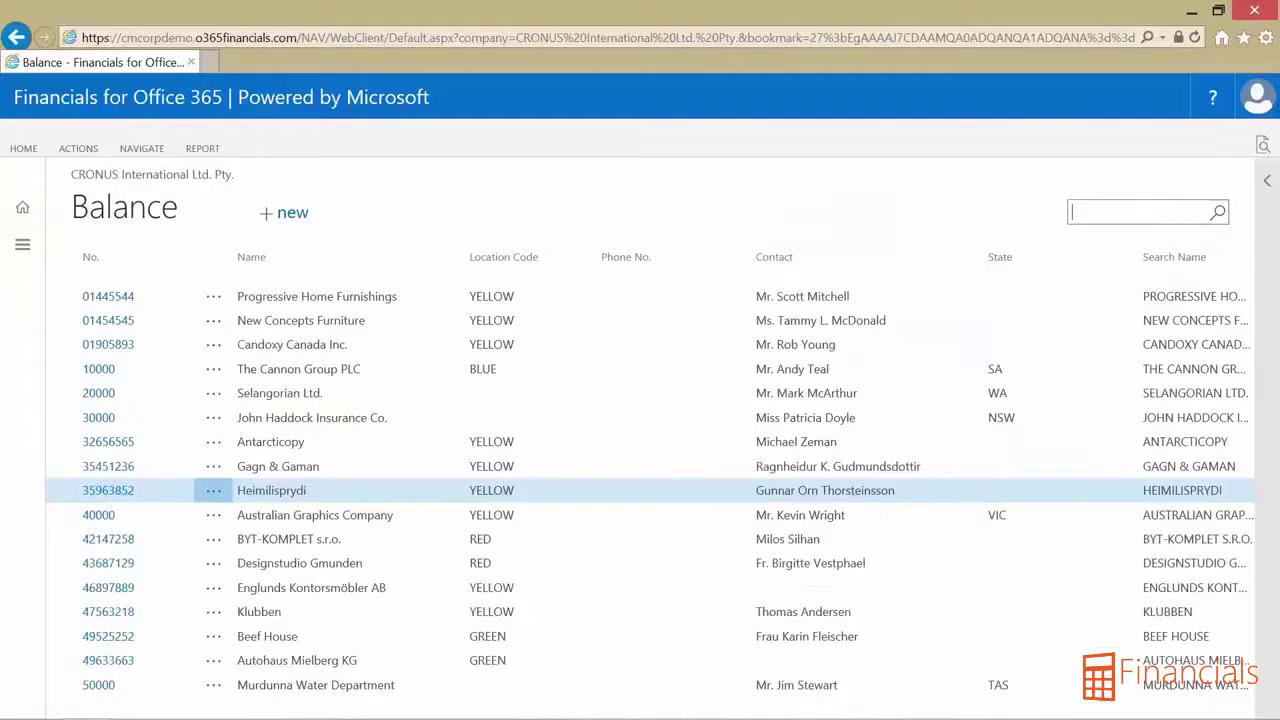
- Back in Financials for Office 365, search the Balance list for "green" and for "sel", and clear the search
type("green")
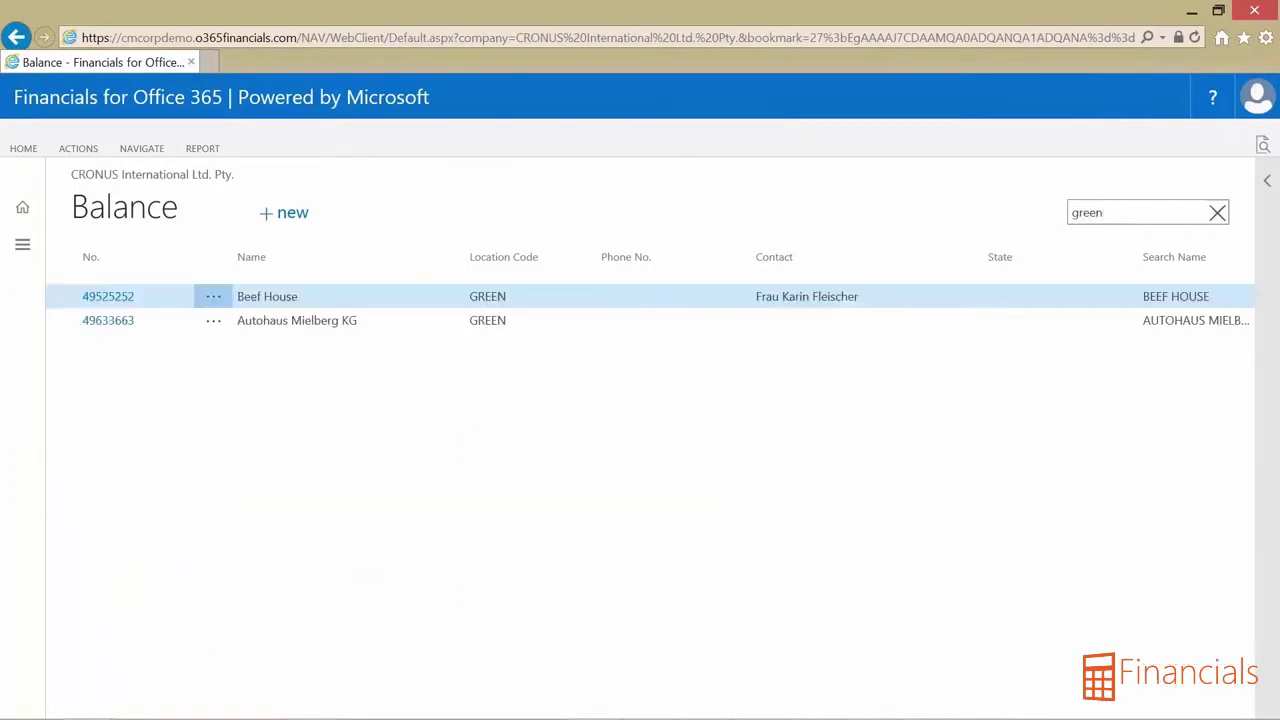
left_click(1177, 210)
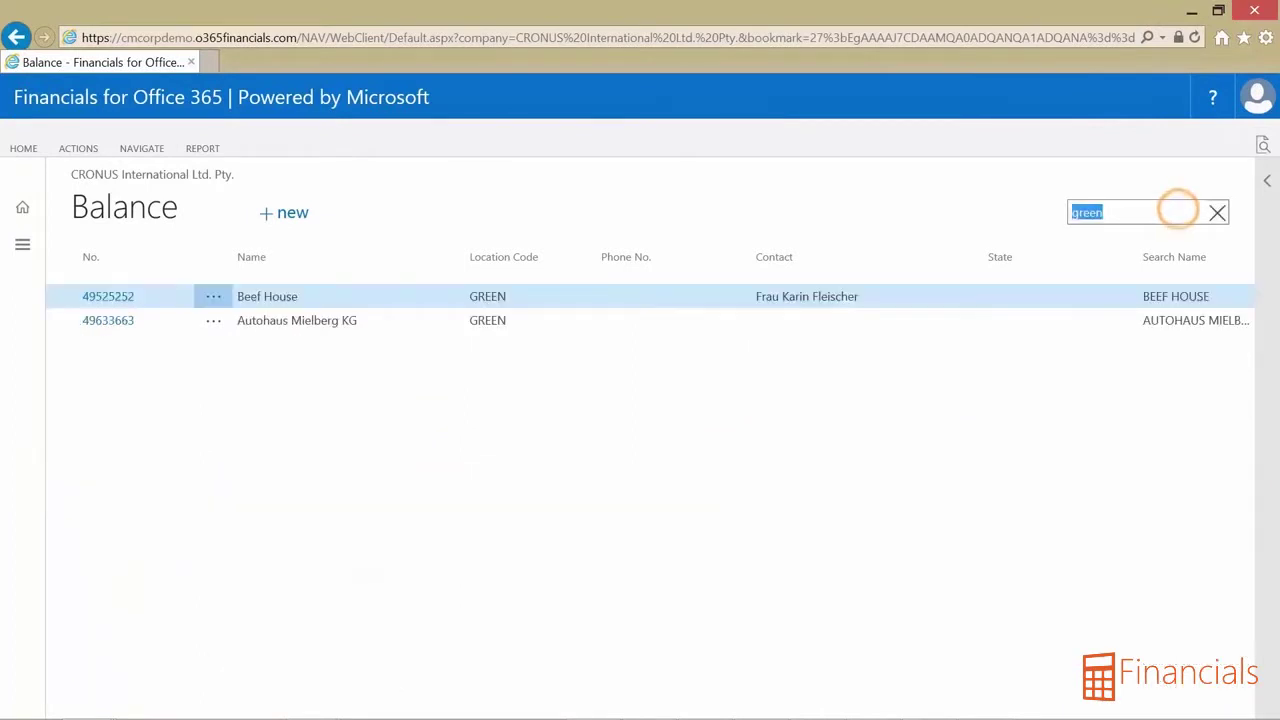
key("BackSpace")
type("sel")
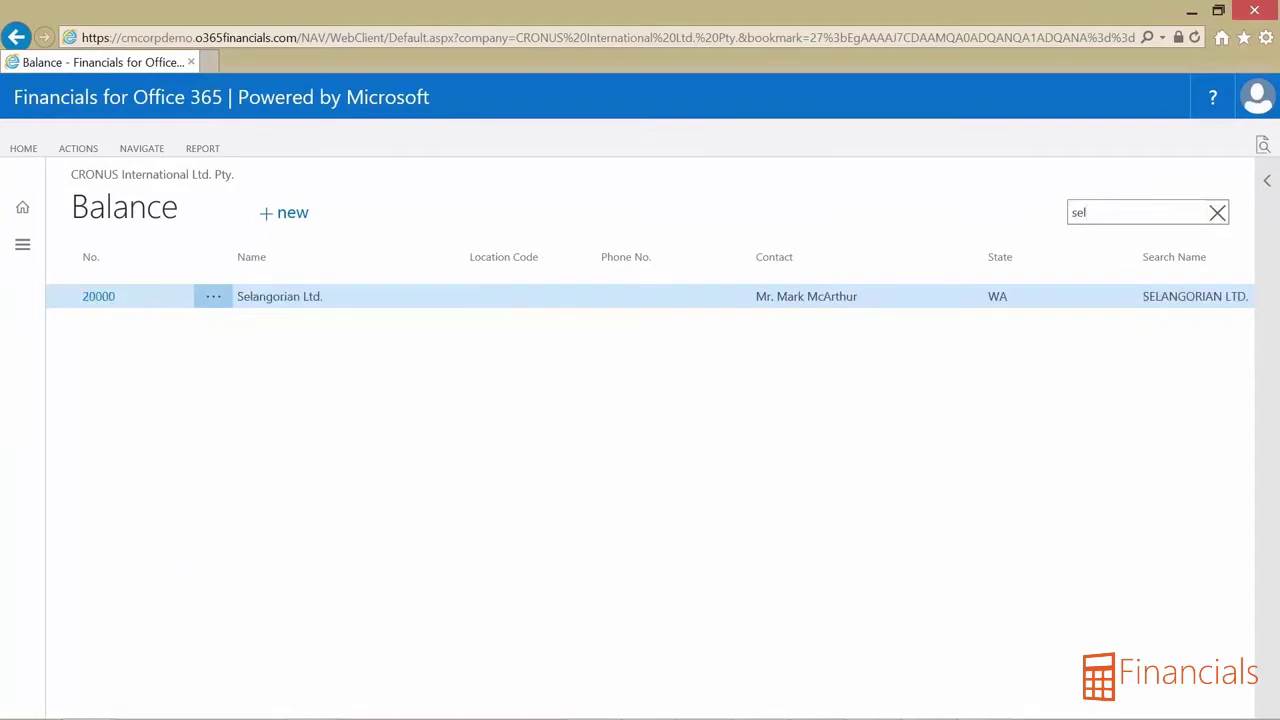
left_click(1217, 212)
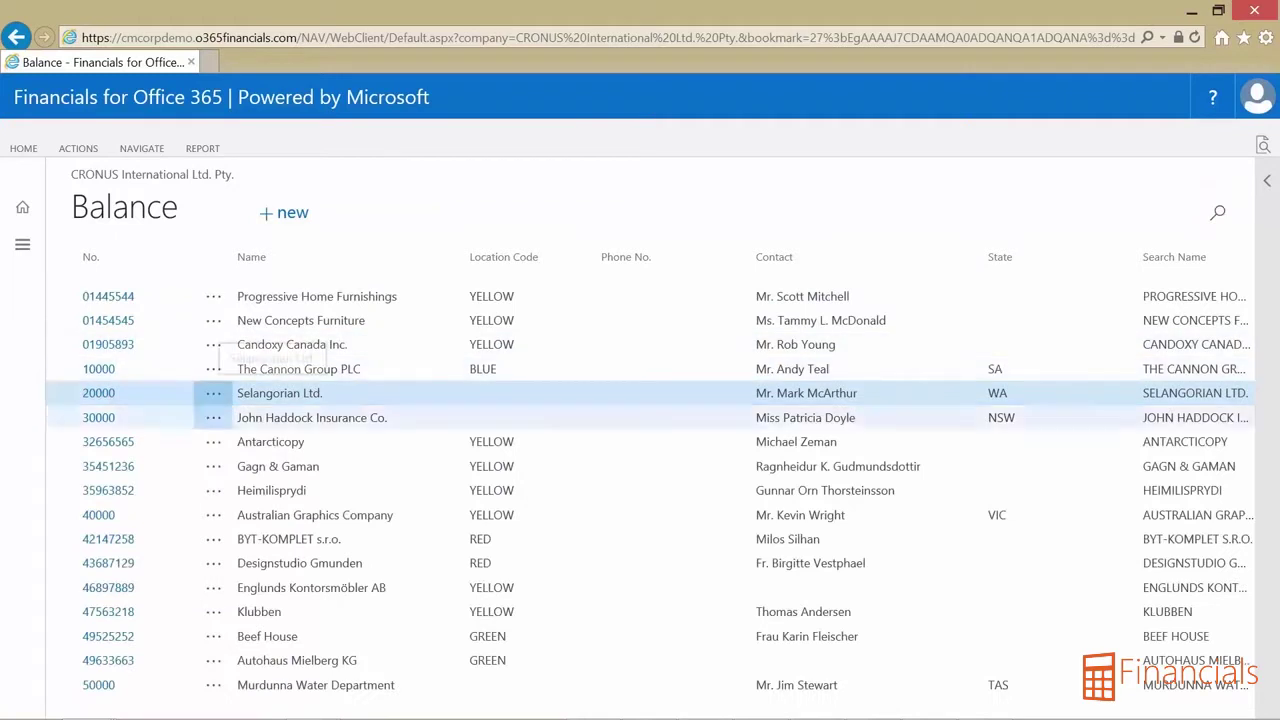
- Show the sales history and customer statistics of Selangorian Ltd. alongside the Balance list and look through them
left_click(1267, 180)
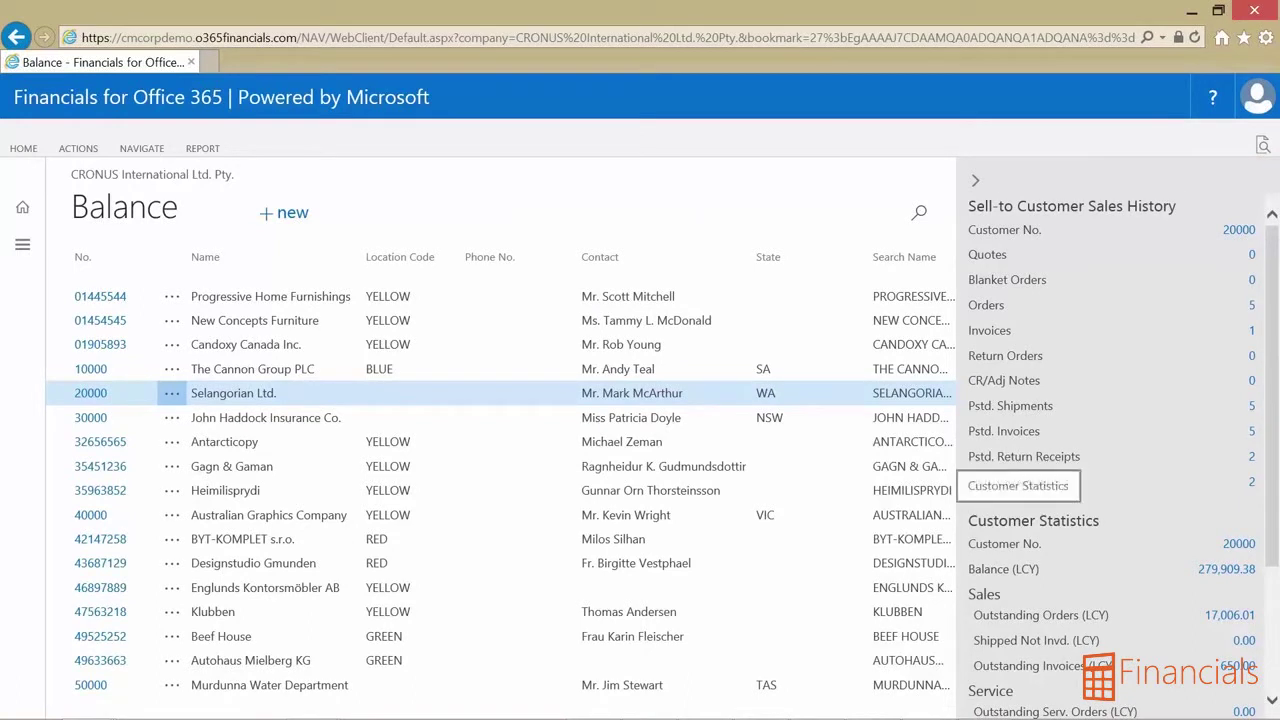
scroll(1050, 500, "down", 3)
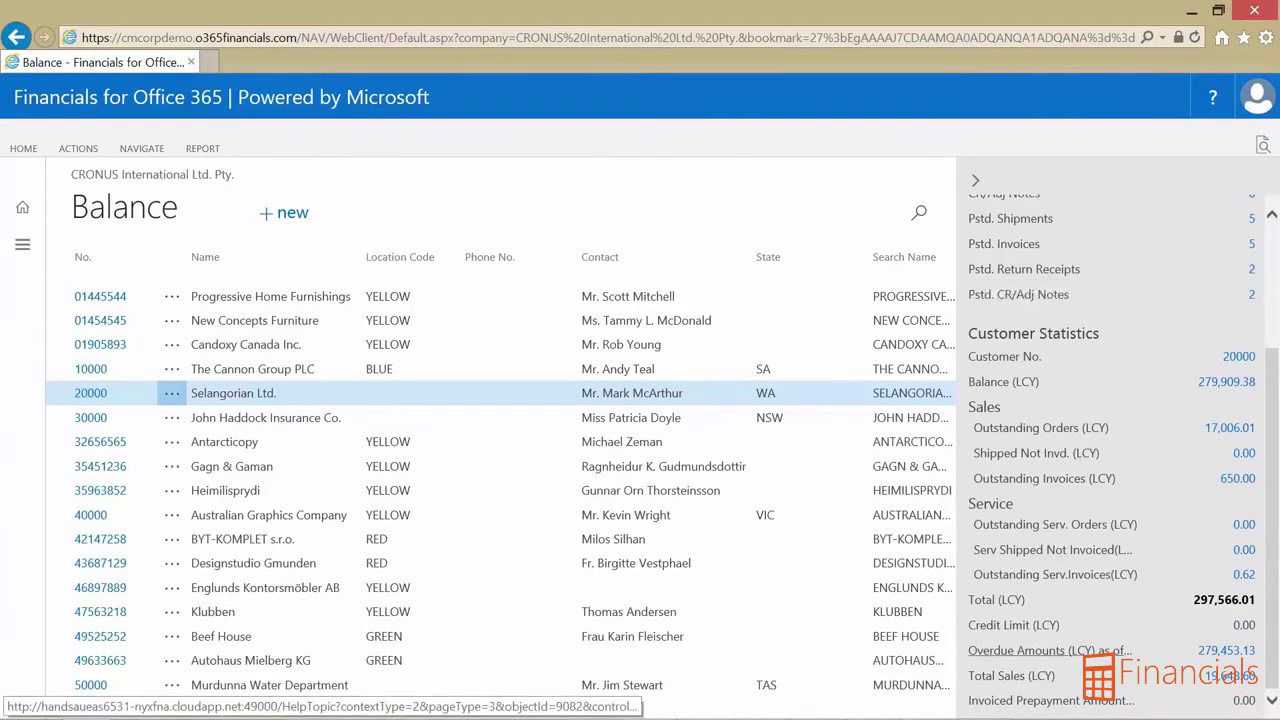
scroll(1100, 450, "up", 3)
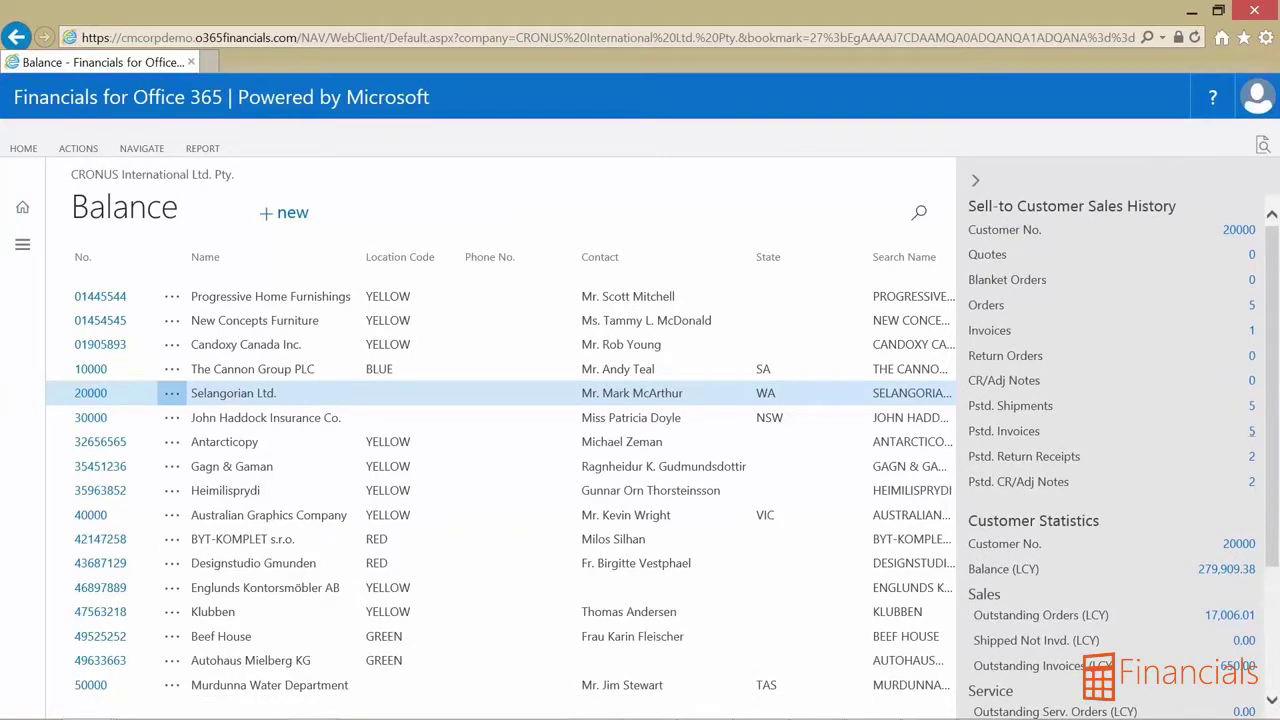
- View the posted sales invoices behind the sales history of Selangorian Ltd. and return to the customer list
left_click(1251, 431)
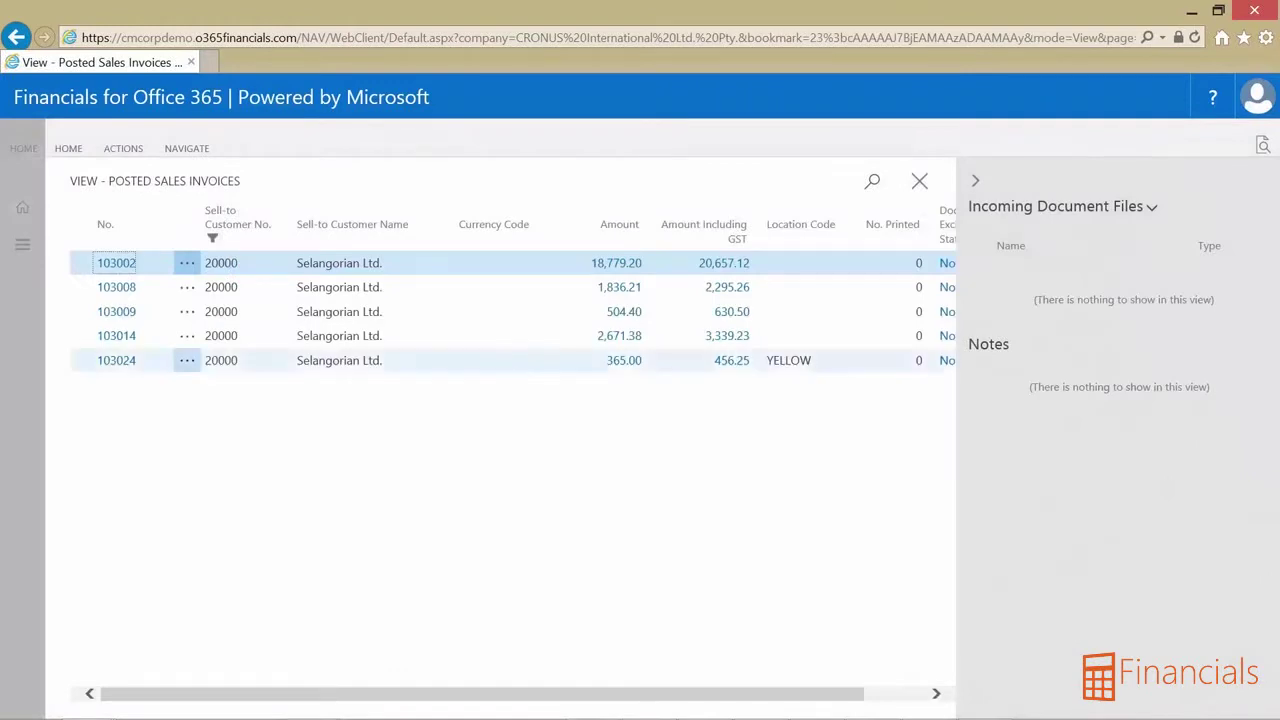
left_click(508, 368)
key("Escape")
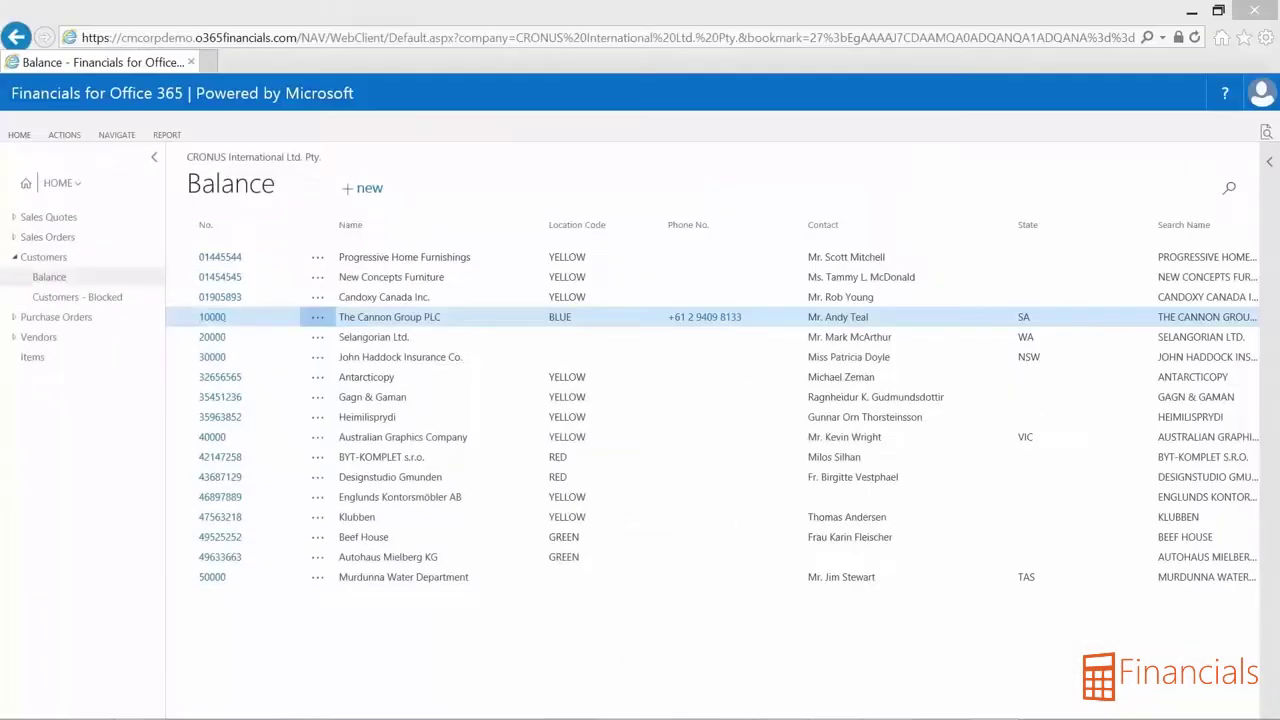
- Open the customer card of The Cannon Group PLC, review its Invoicing and Payments details, and collapse the Invoicing section
left_click(212, 317)
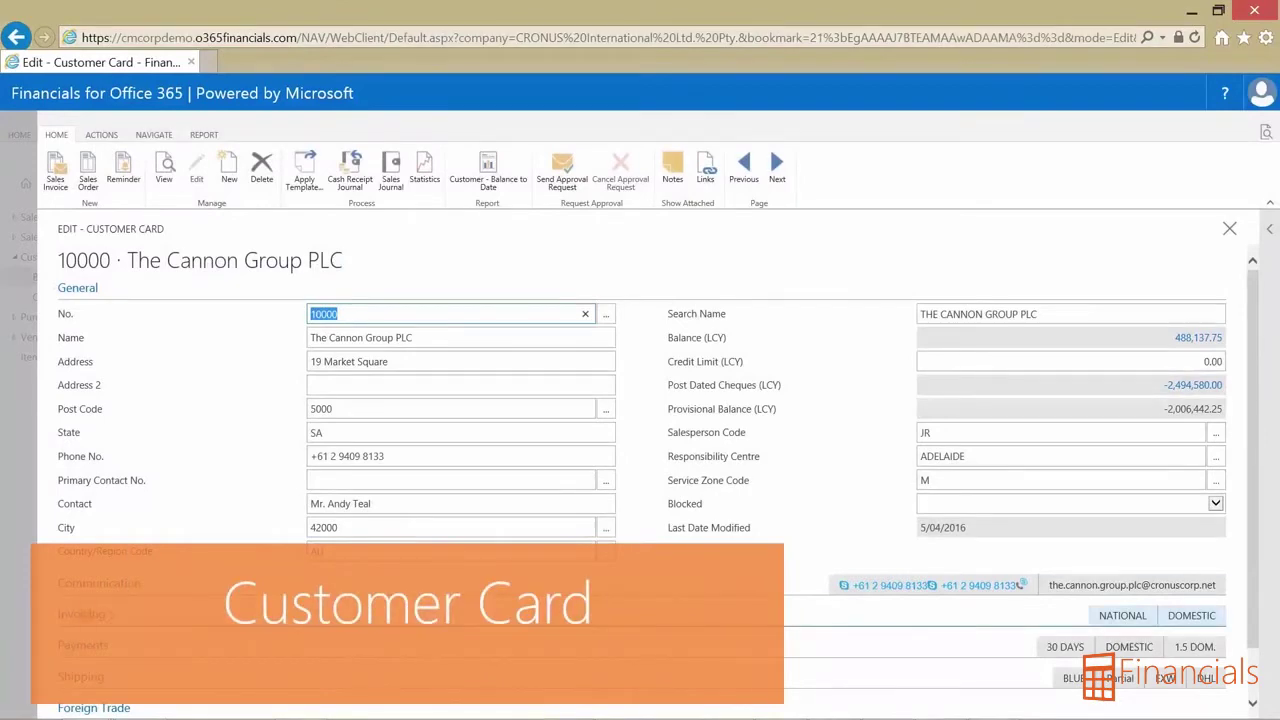
scroll(640, 480, "down", 5)
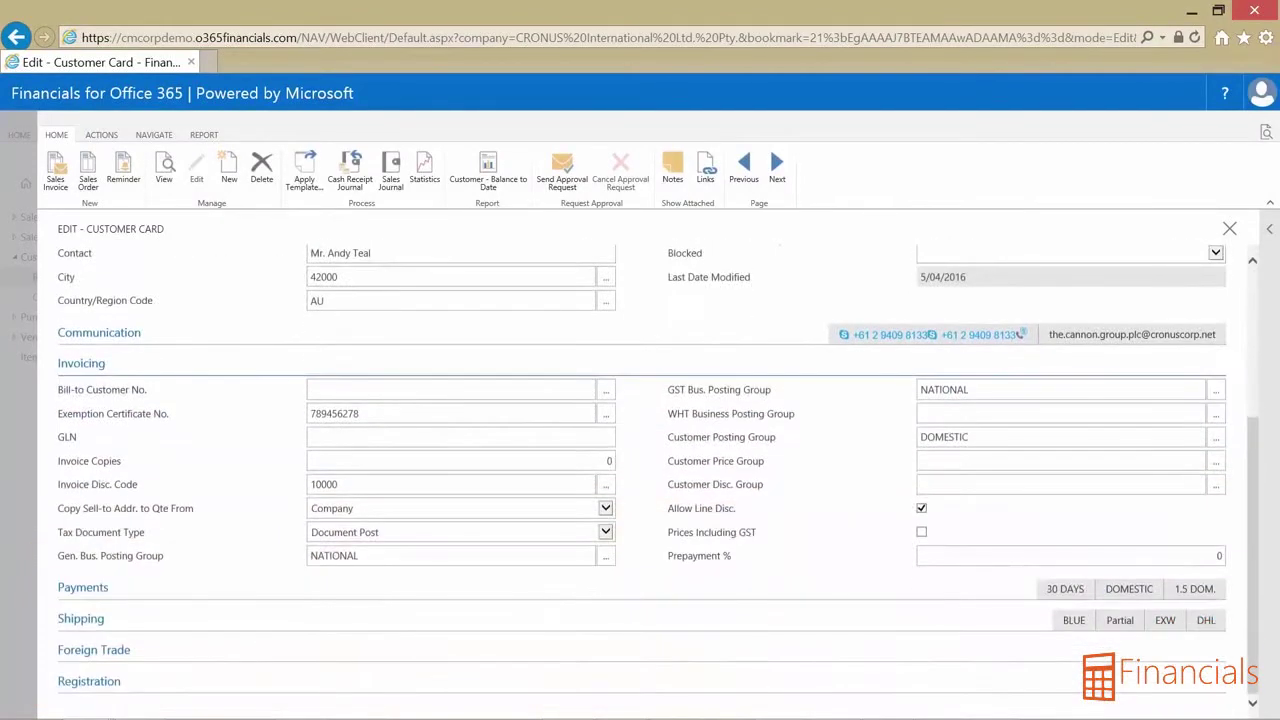
left_click(84, 589)
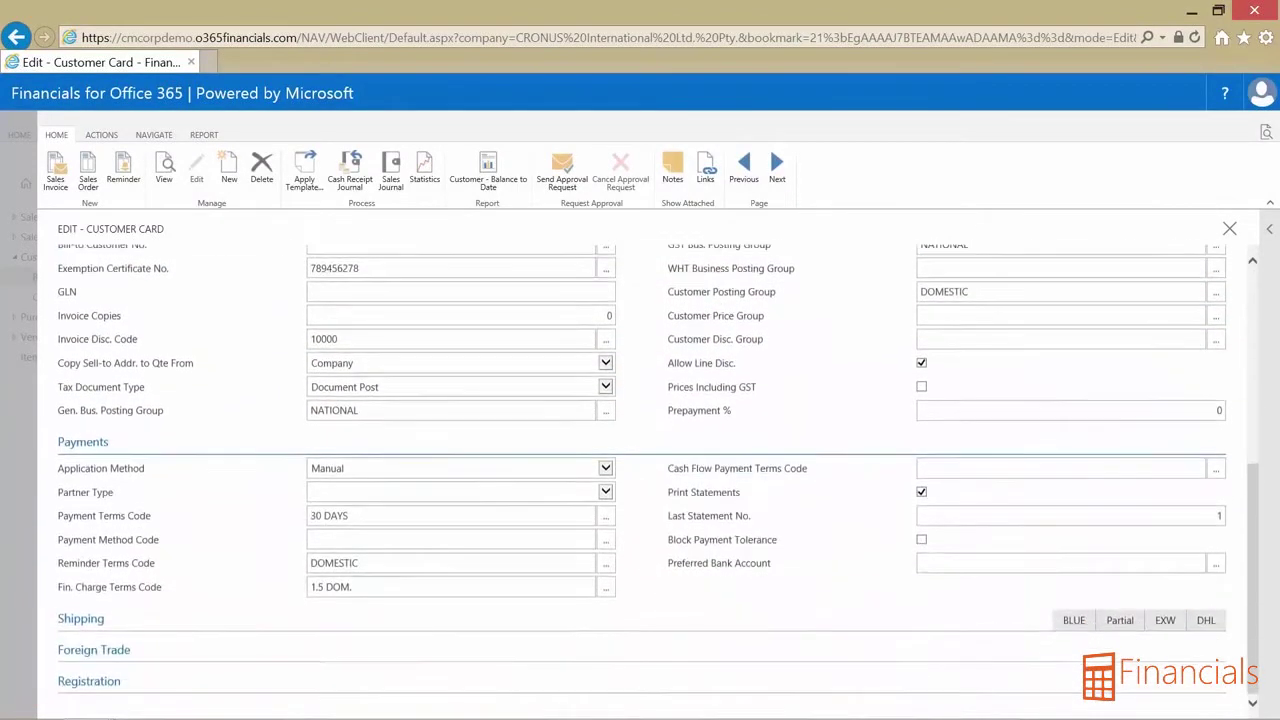
scroll(100, 470, "up", 5)
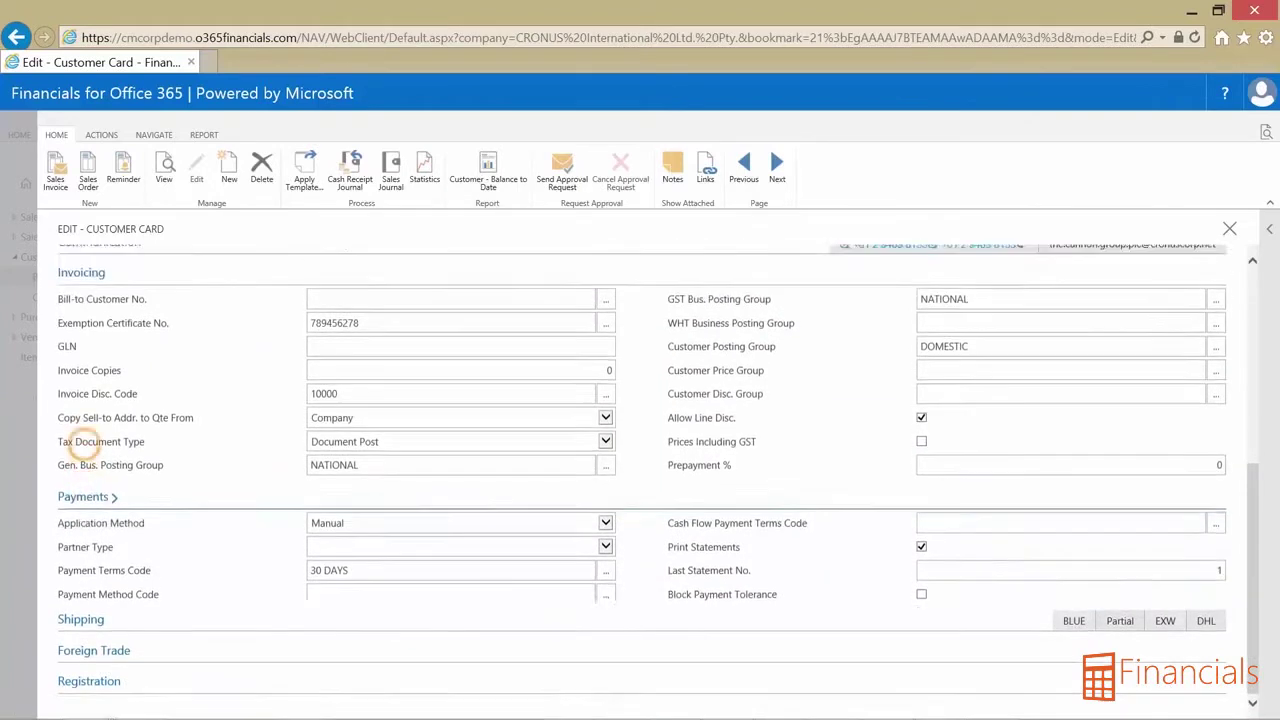
left_click(82, 577)
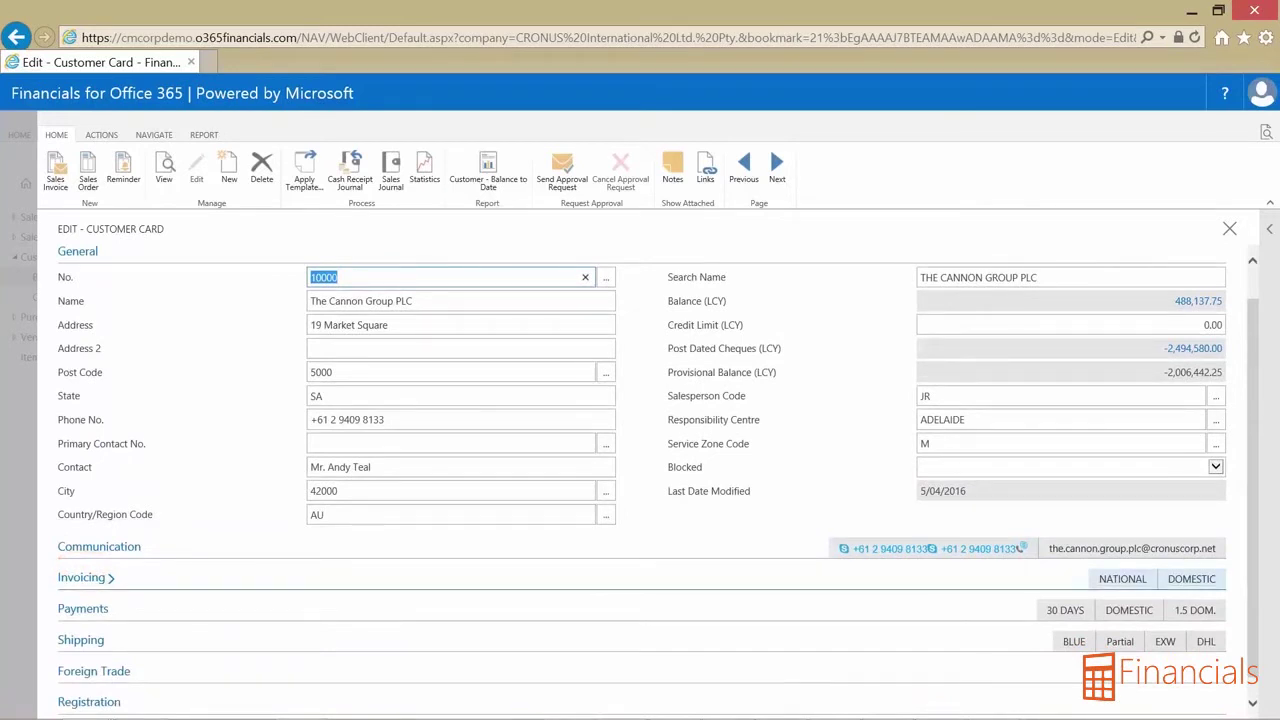
- Try to call the customer through Skype from the phone number in the Communication summary, and close the Skype window
left_click(99, 546)
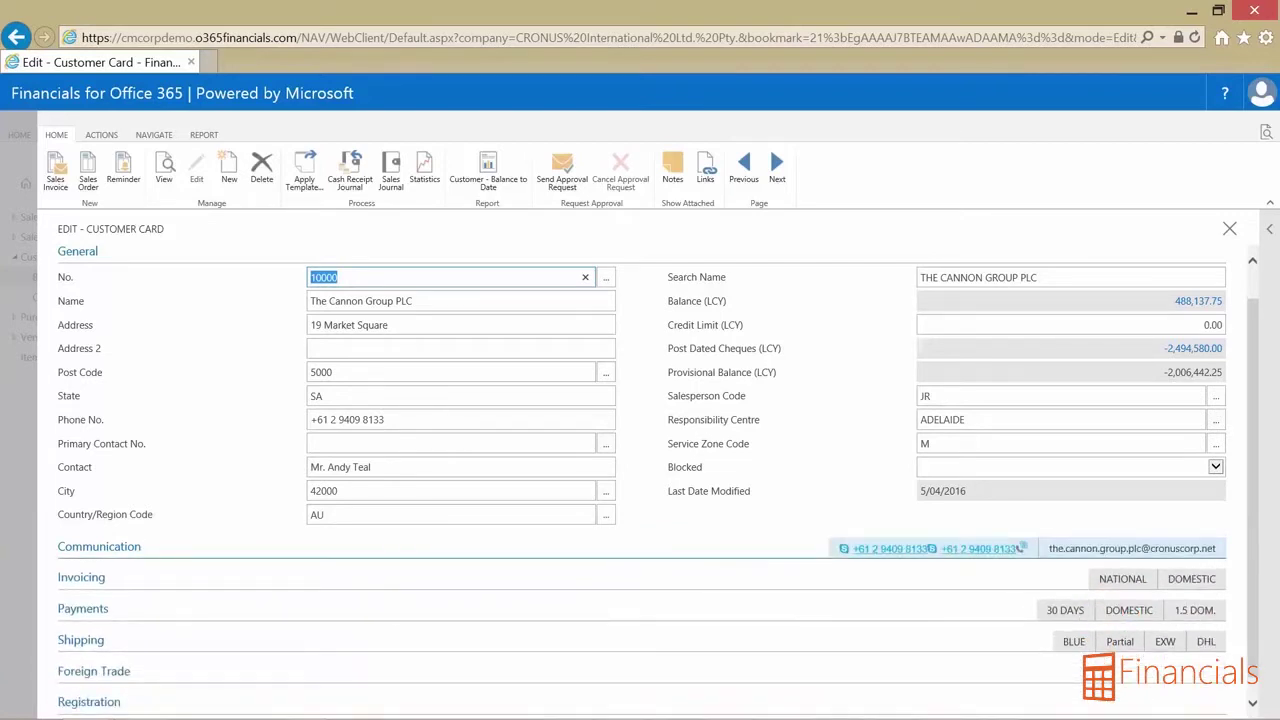
left_click(1020, 548)
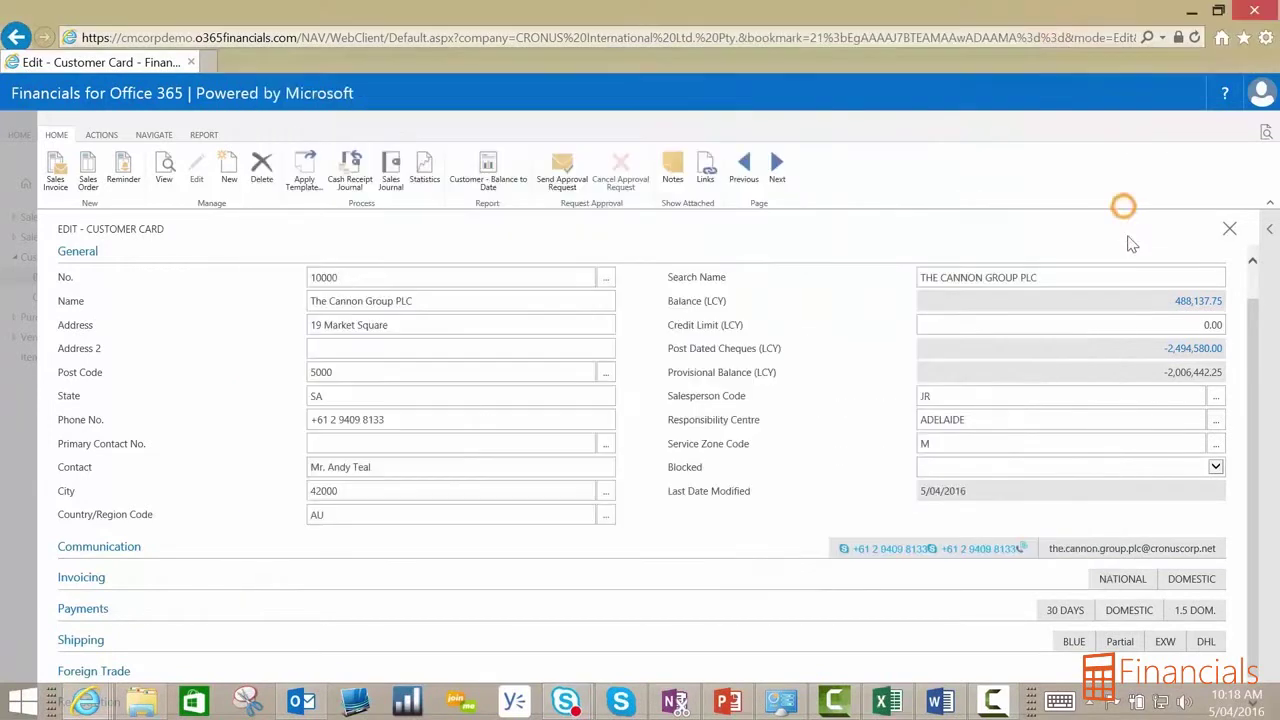
left_click(846, 547)
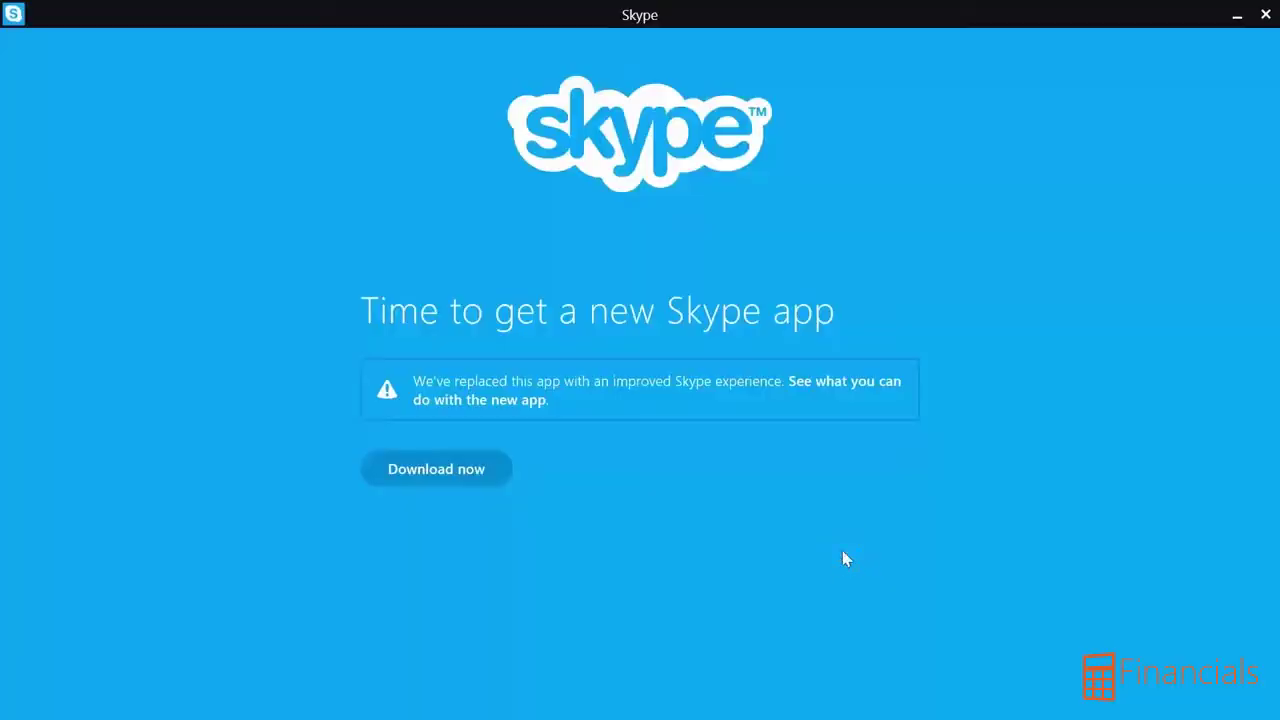
left_click(1265, 14)
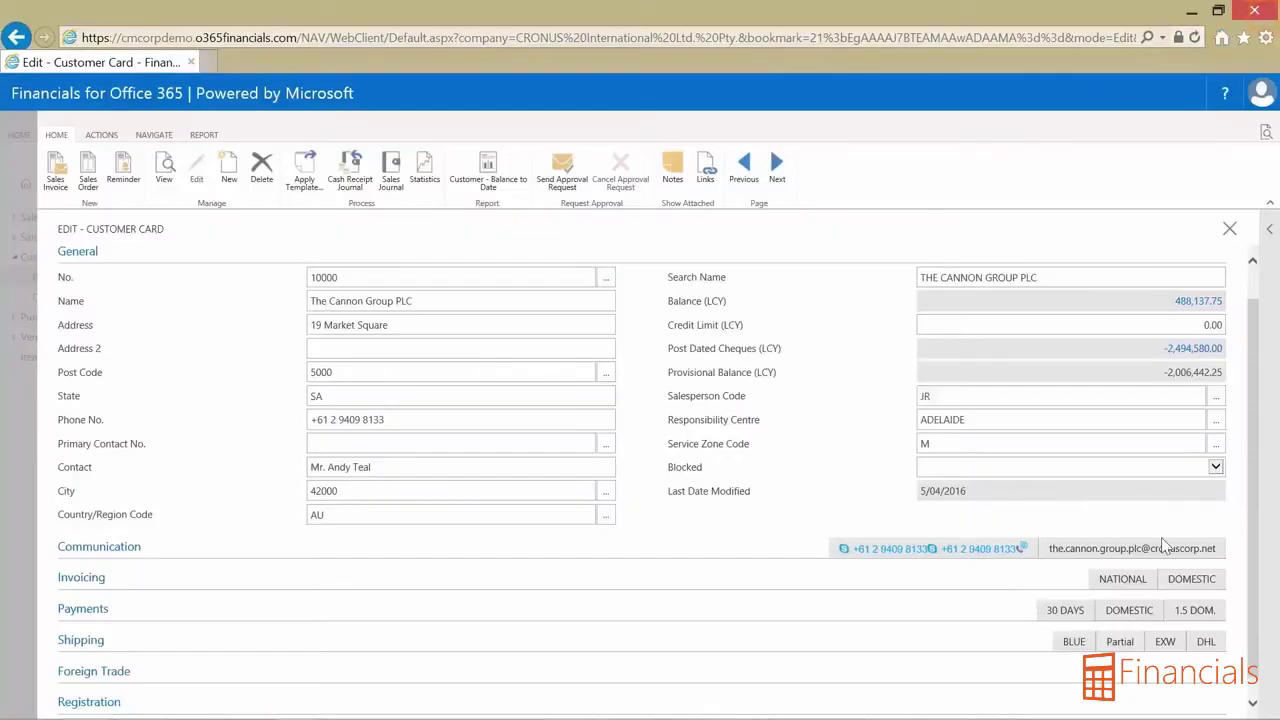
- Show the related information beside the customer card and open the V3 Release Paper link in Word to view the document
left_click(1267, 233)
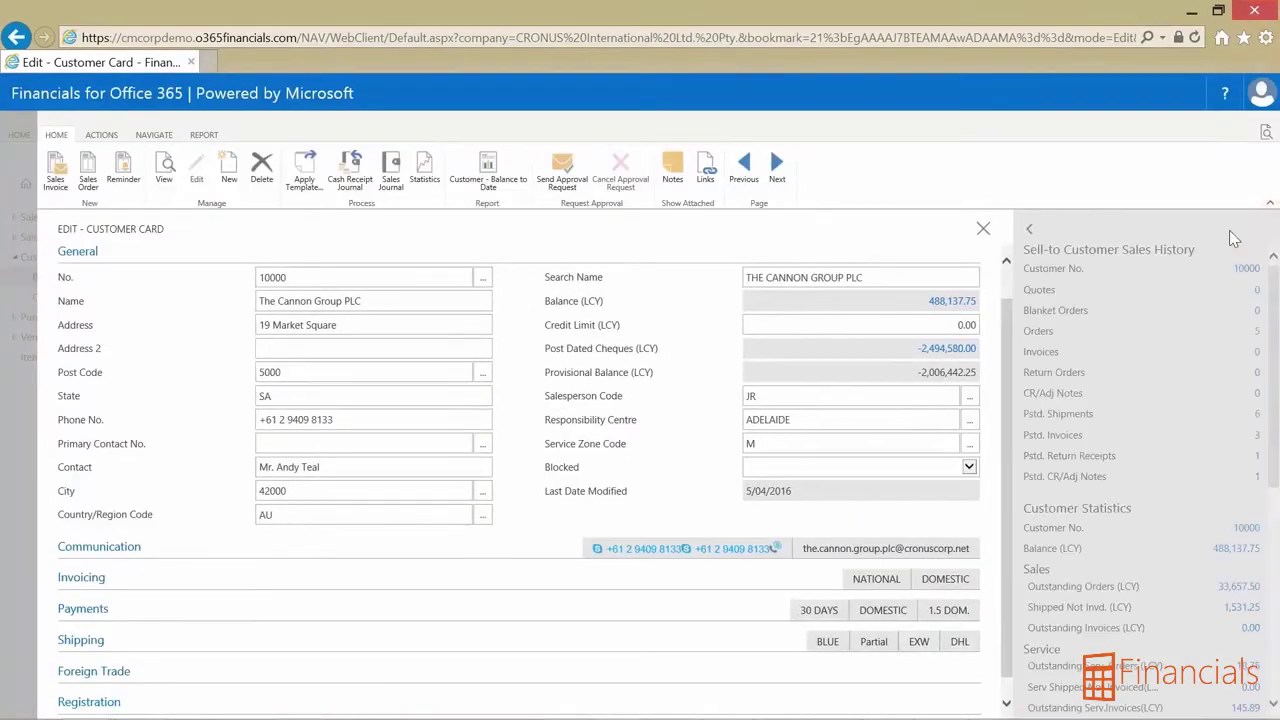
scroll(1130, 617, "down", 1)
scroll(1130, 617, "down", 1)
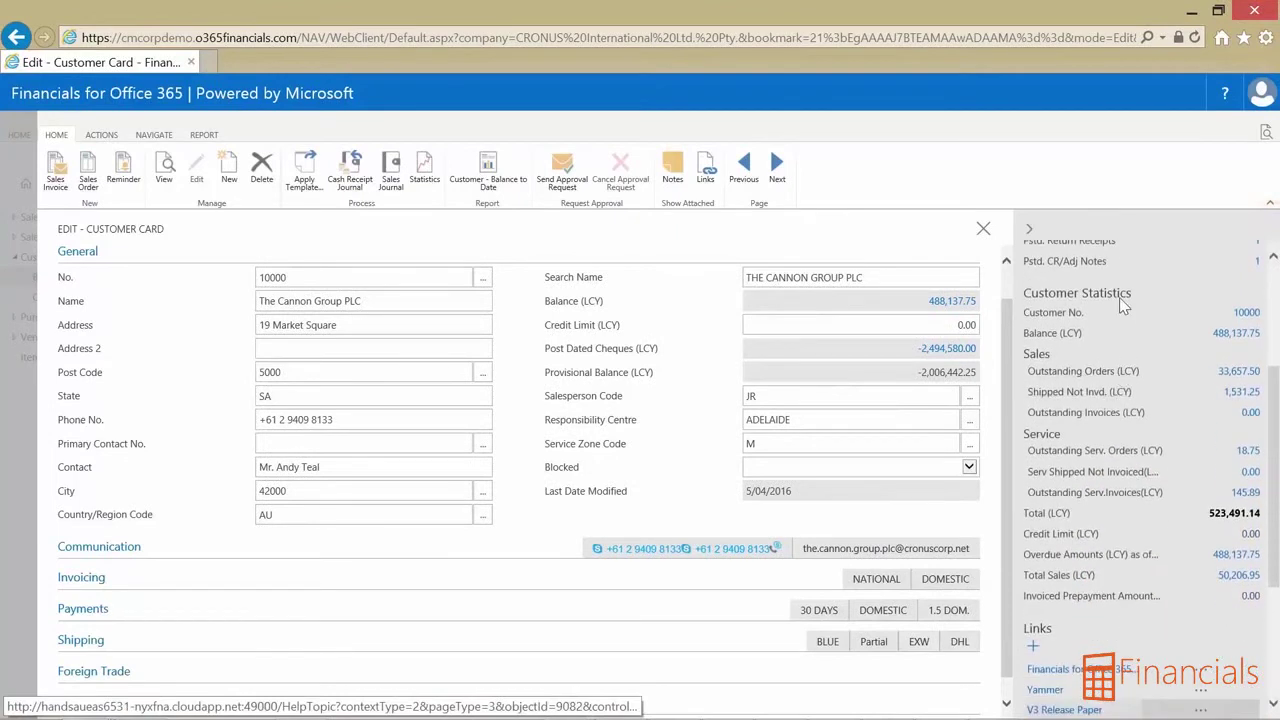
scroll(1119, 297, "down", 2)
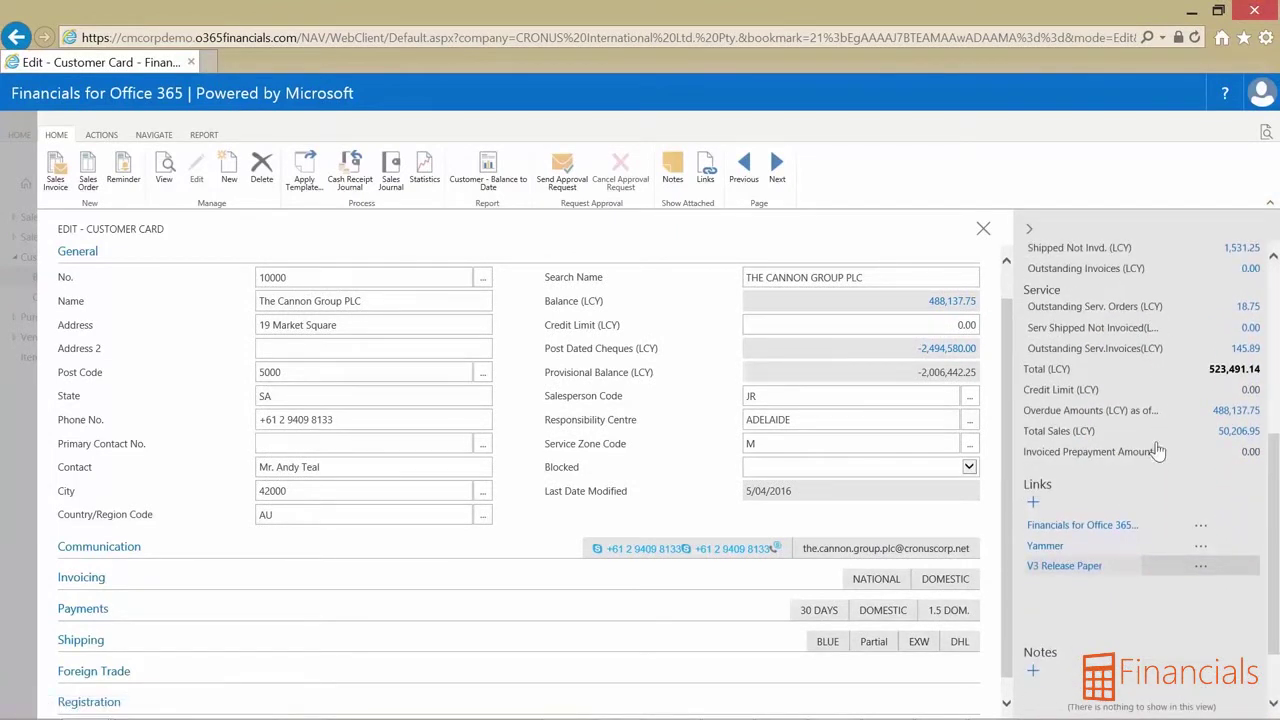
left_click(1198, 566)
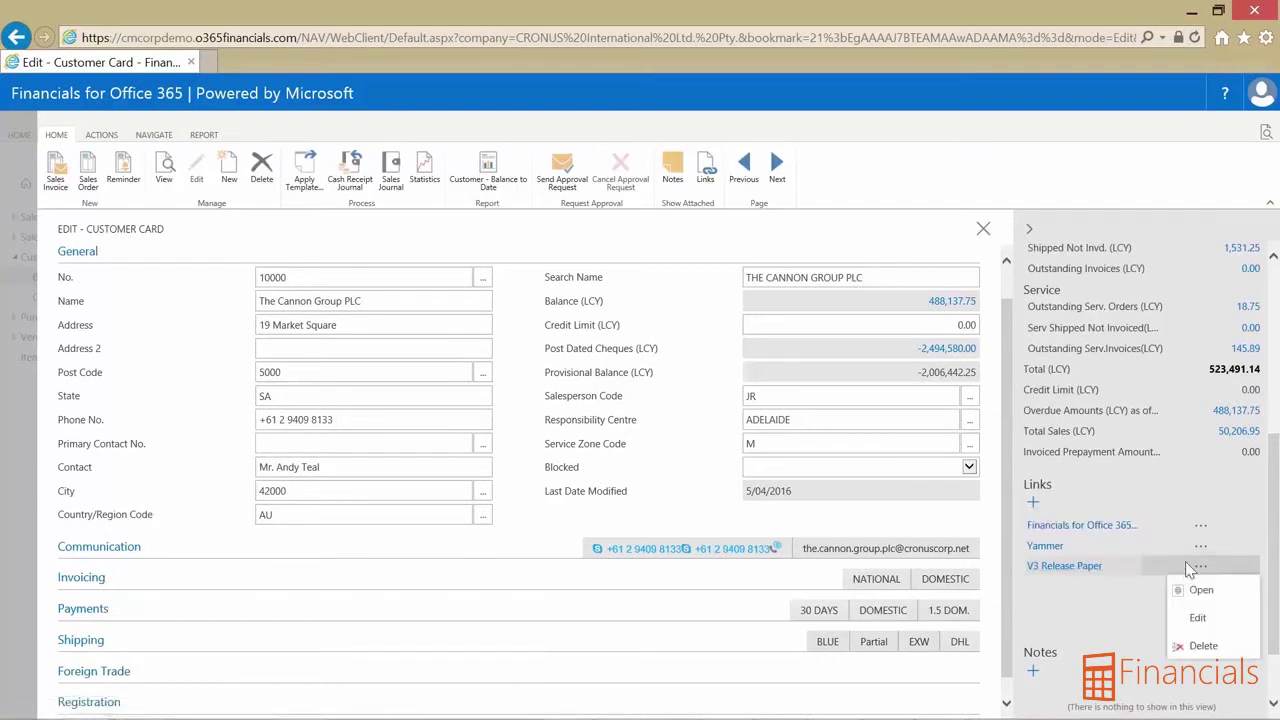
left_click(1188, 586)
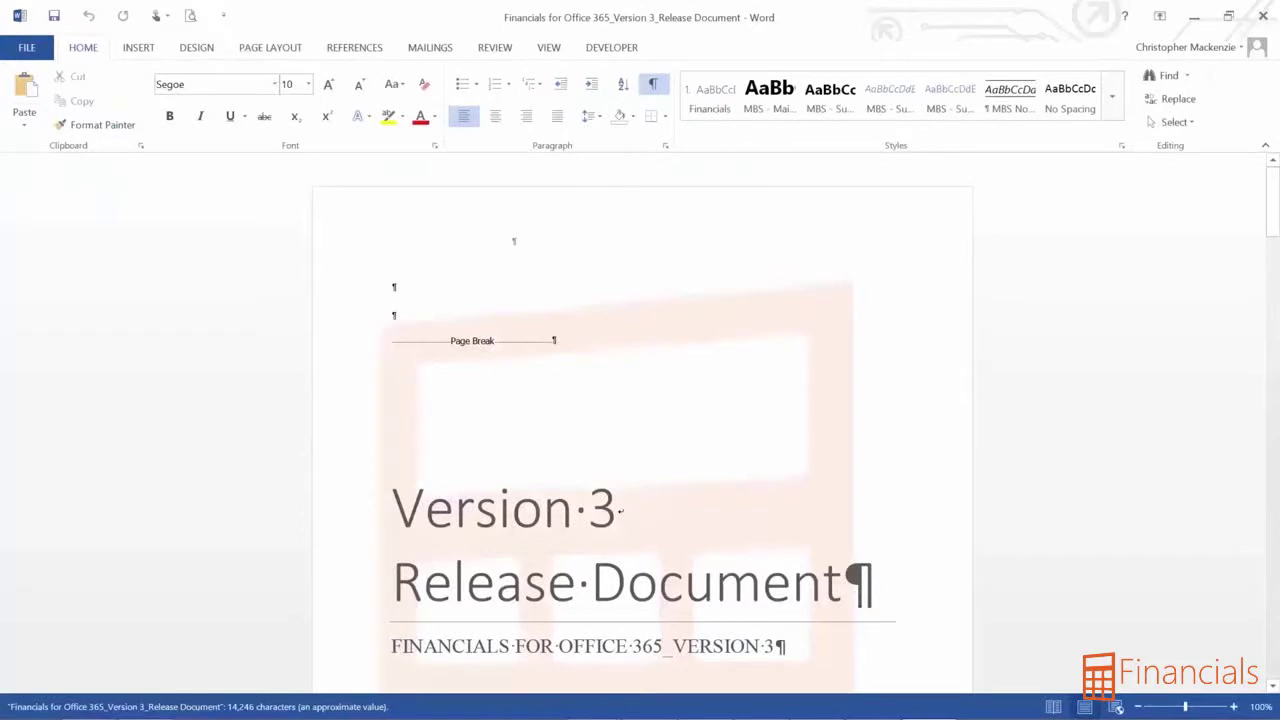
scroll(642, 430, "down", 3)
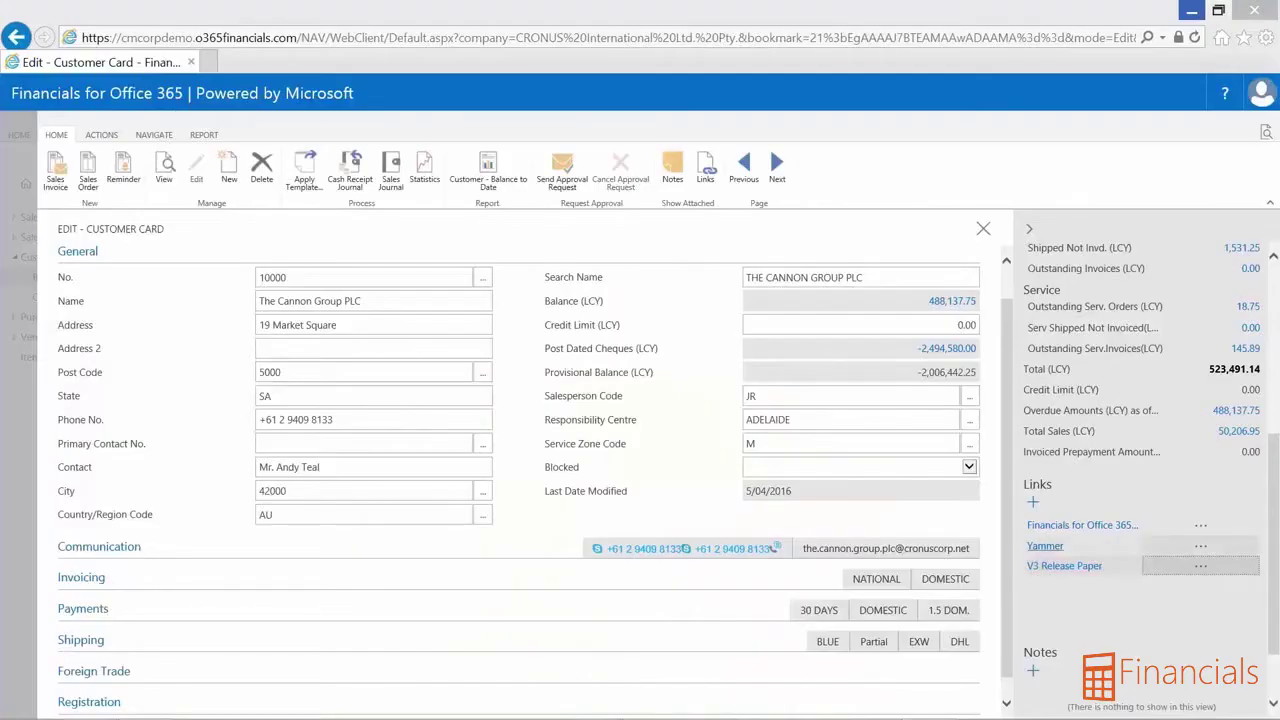
- Back on the customer card, open its Yammer link and its Financials for Office 365 link
left_click(1177, 454)
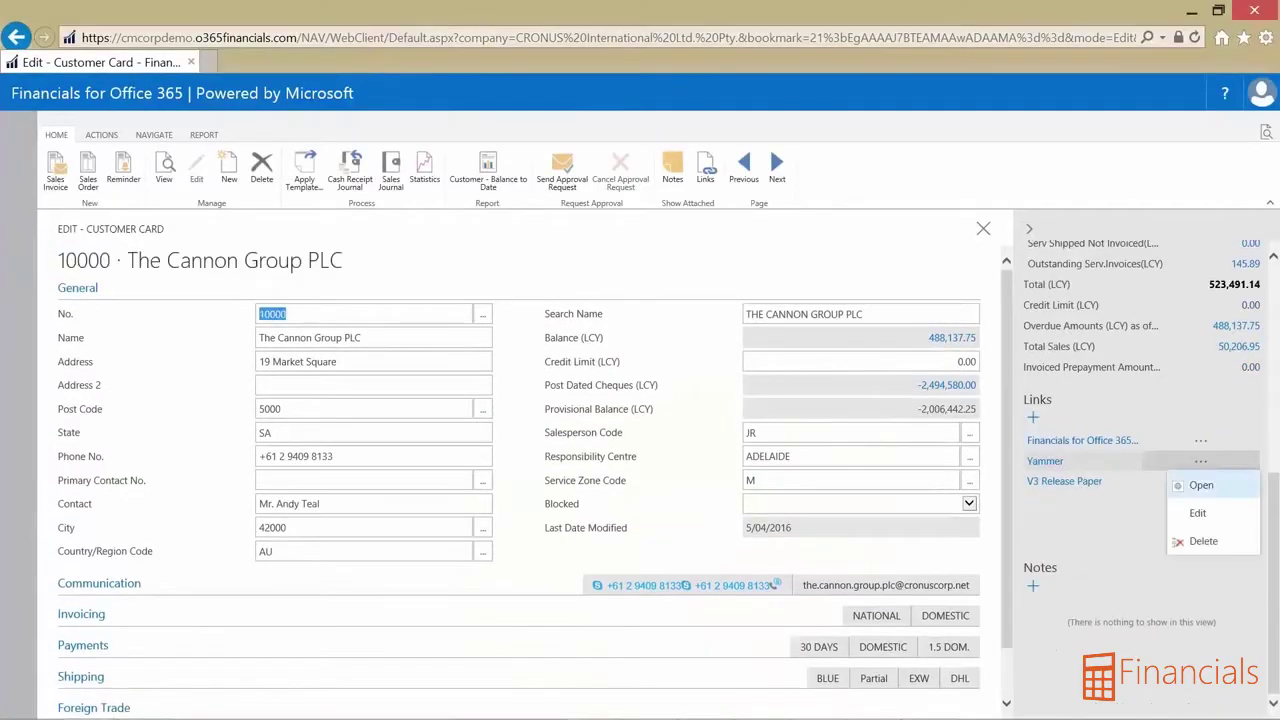
left_click(1185, 485)
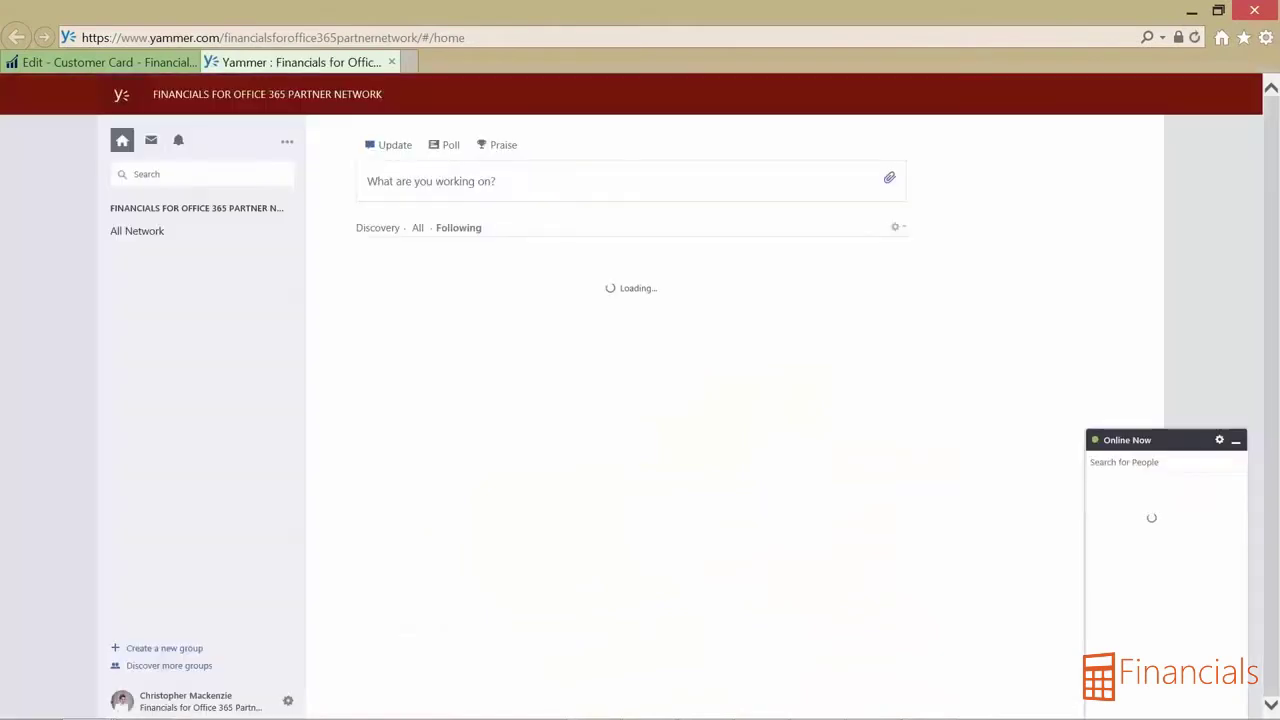
left_click(1236, 441)
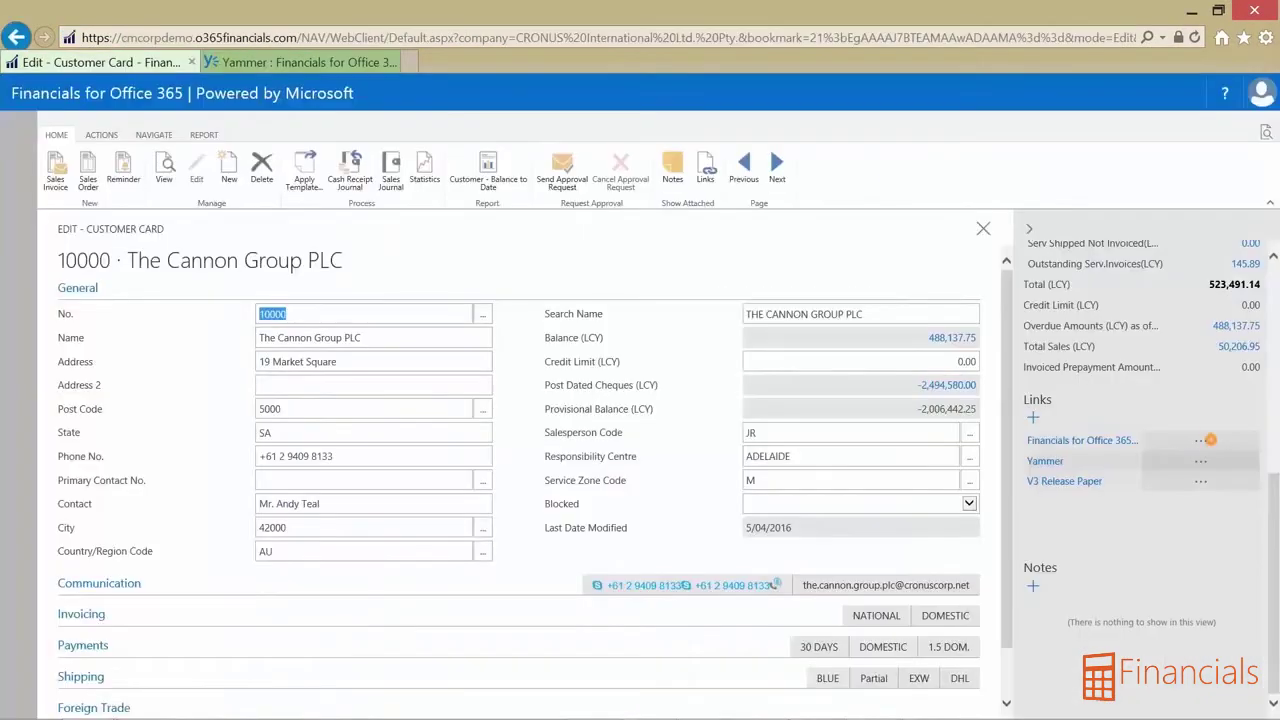
left_click(1177, 454)
left_click(1190, 465)
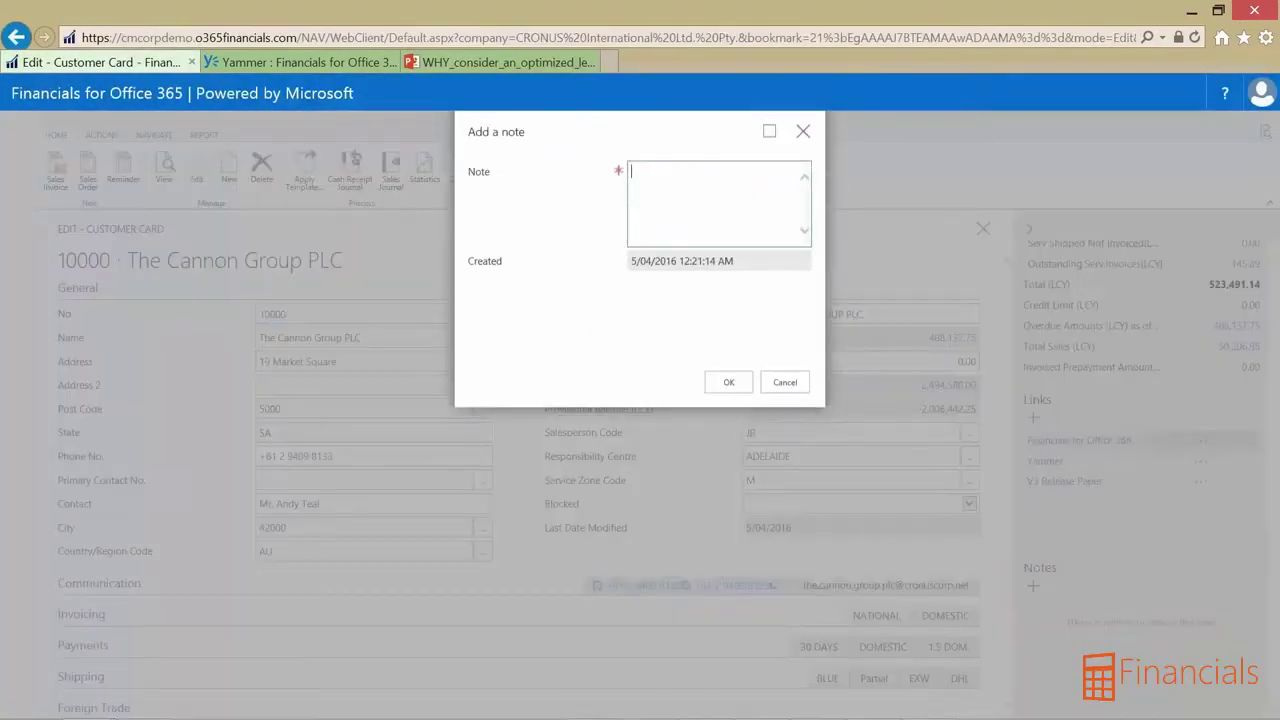
- Add the note "Recording a demo ;)" to the customer card and hide the related information
type("Recording a ")
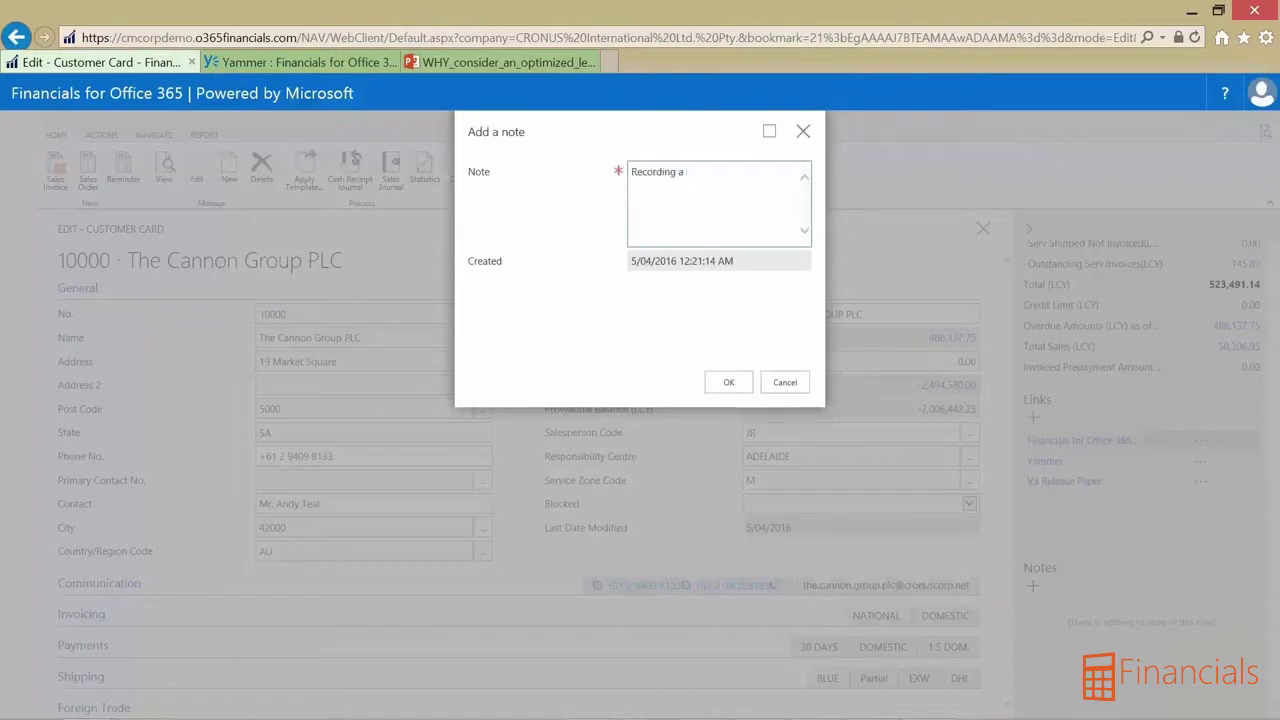
type("demo ;)")
left_click(728, 382)
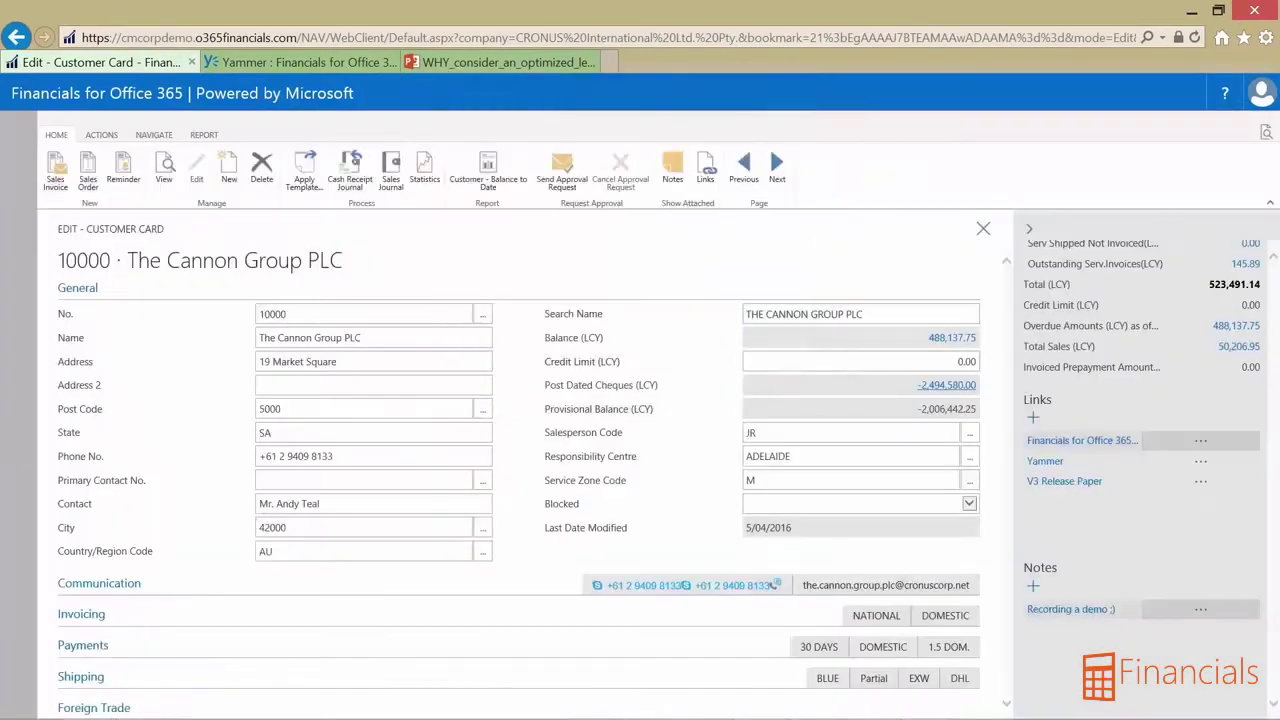
left_click(1029, 229)
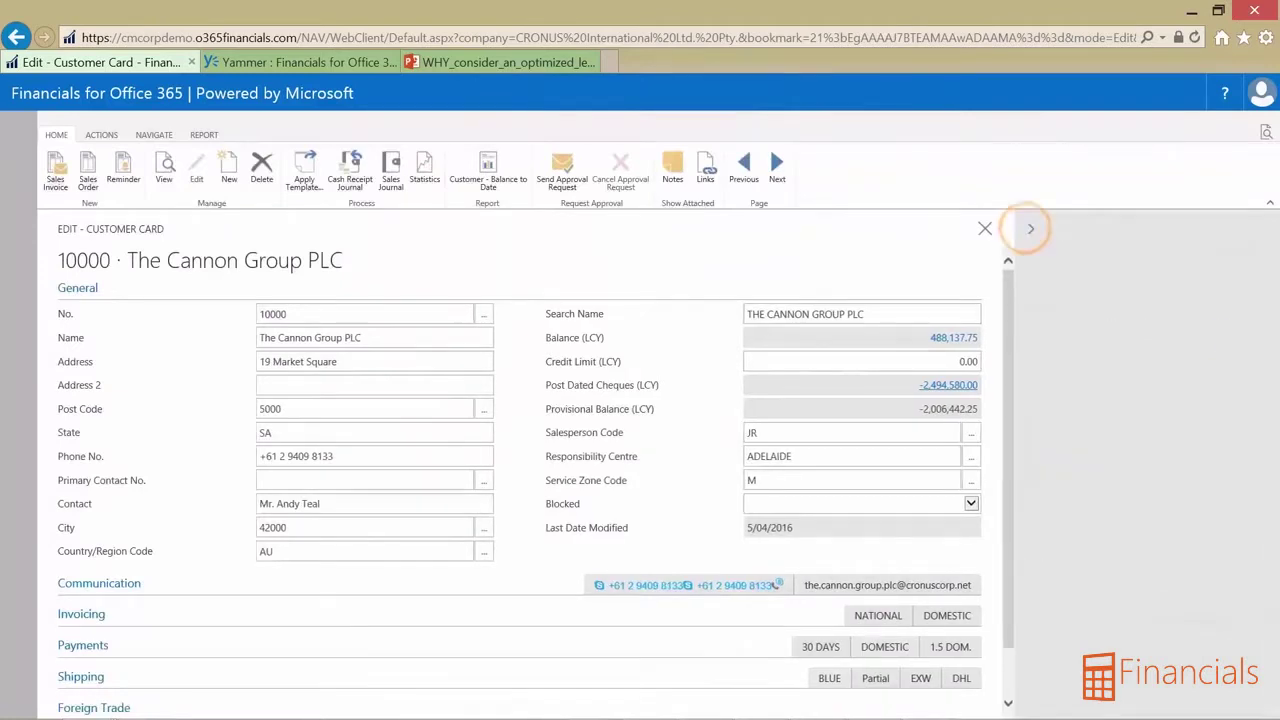
- Show the customer's address on the online map using this address, and switch Bing Maps to the Bird's eye view
left_click(154, 134)
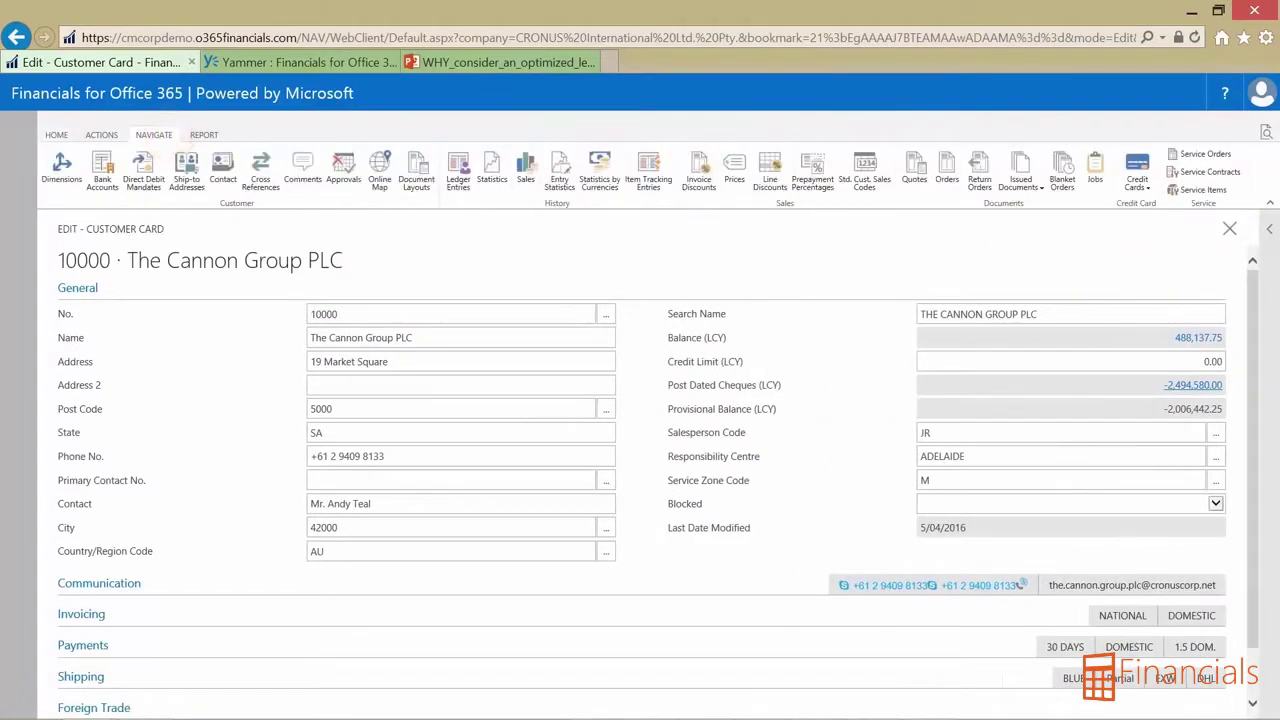
left_click(380, 168)
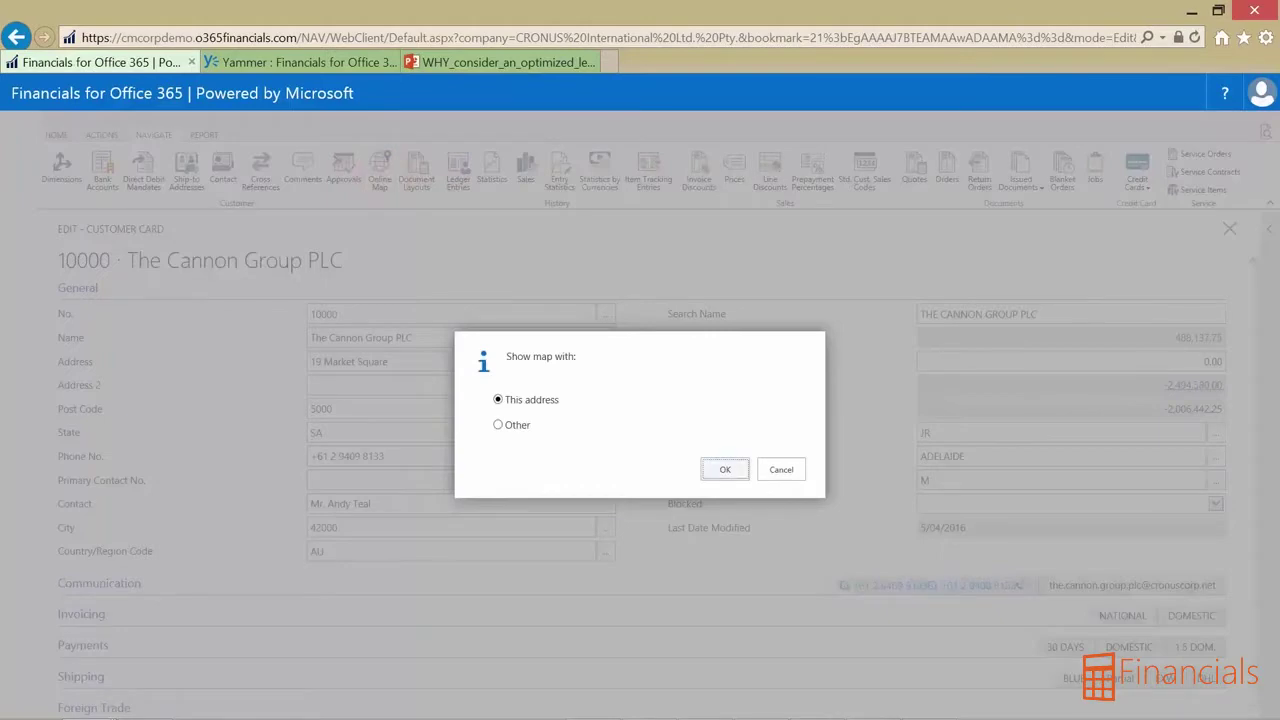
left_click(726, 469)
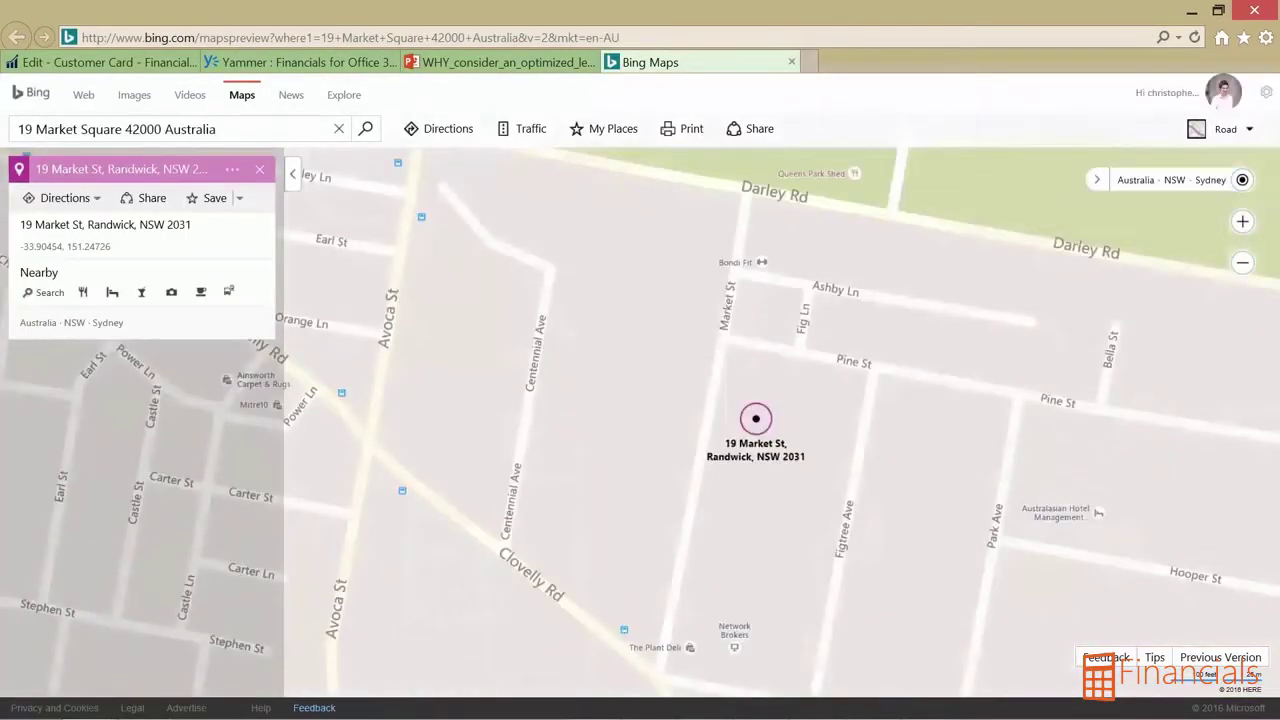
left_click(1221, 129)
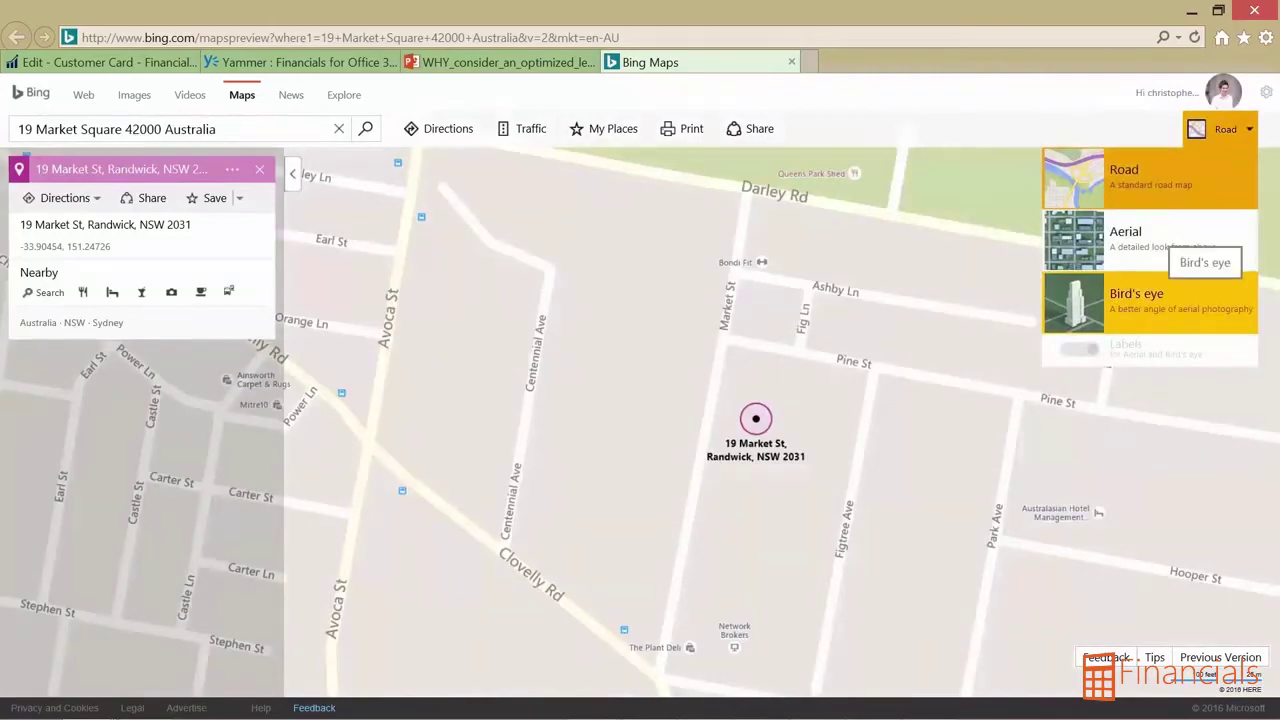
left_click(1205, 298)
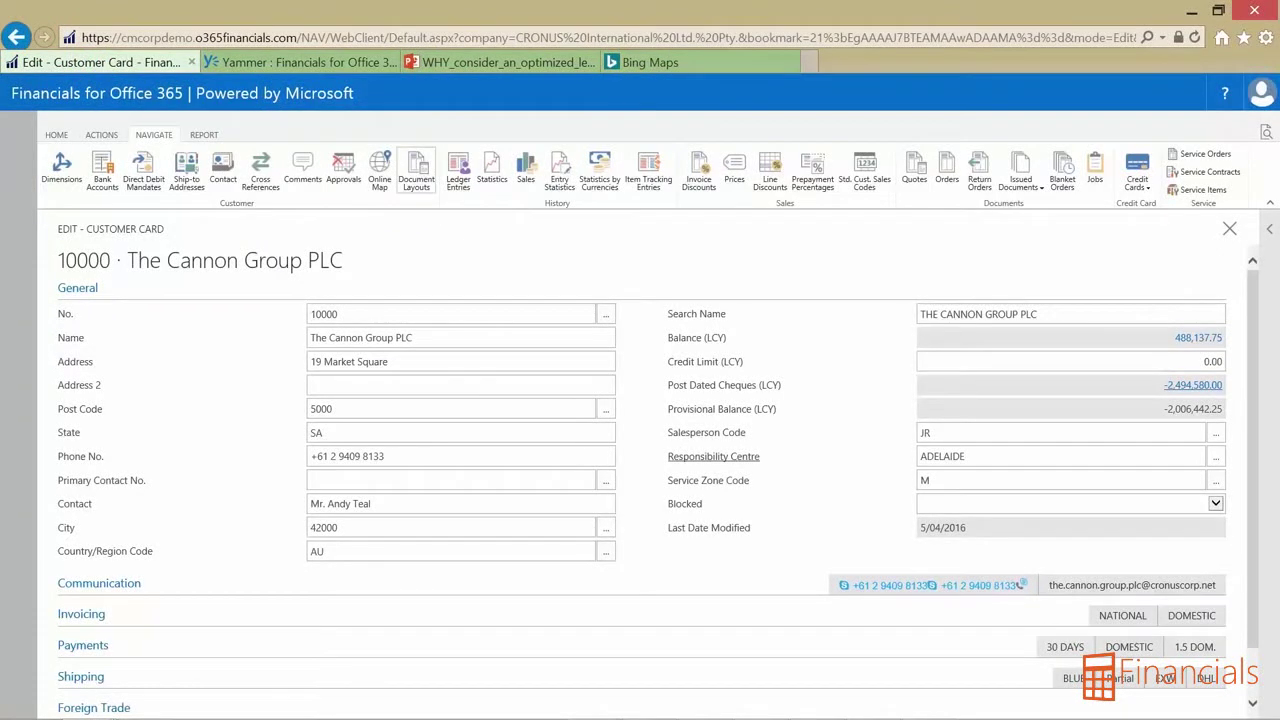
- In the customer's document layouts, add a line with usage Invoice and report ID 1306
left_click(418, 172)
left_click(376, 241)
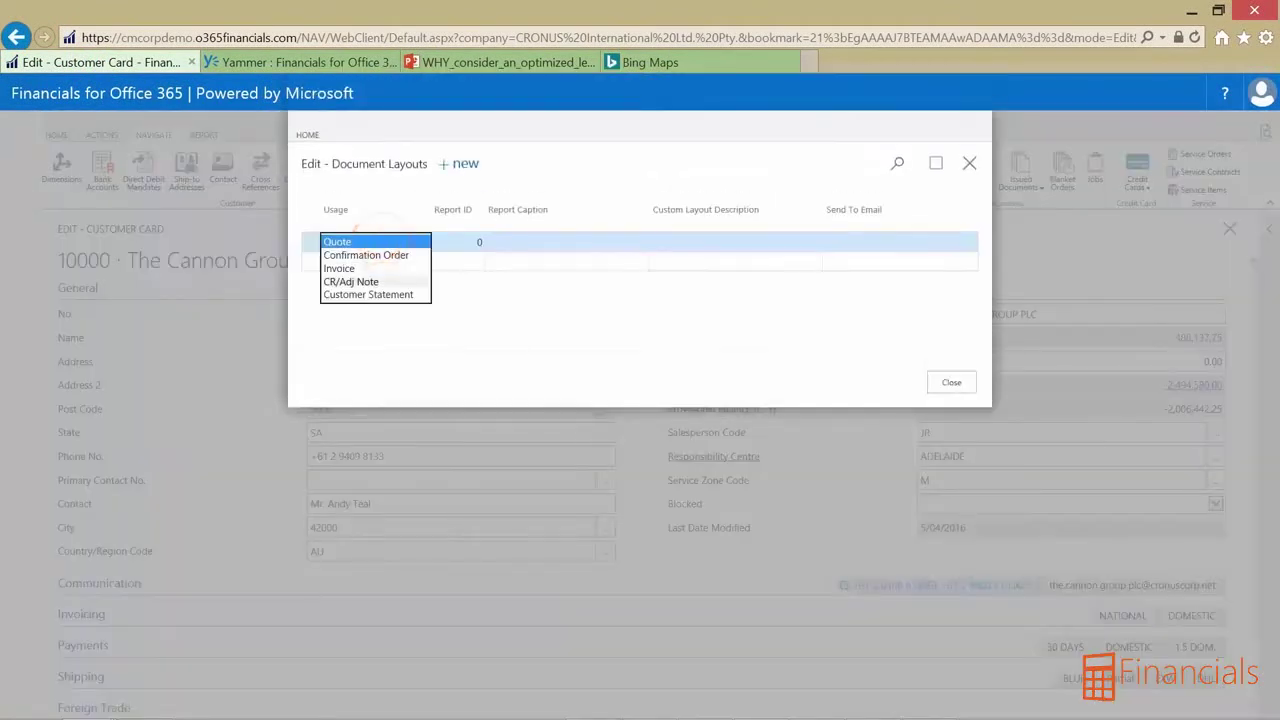
left_click(340, 282)
left_click(474, 242)
type("1306")
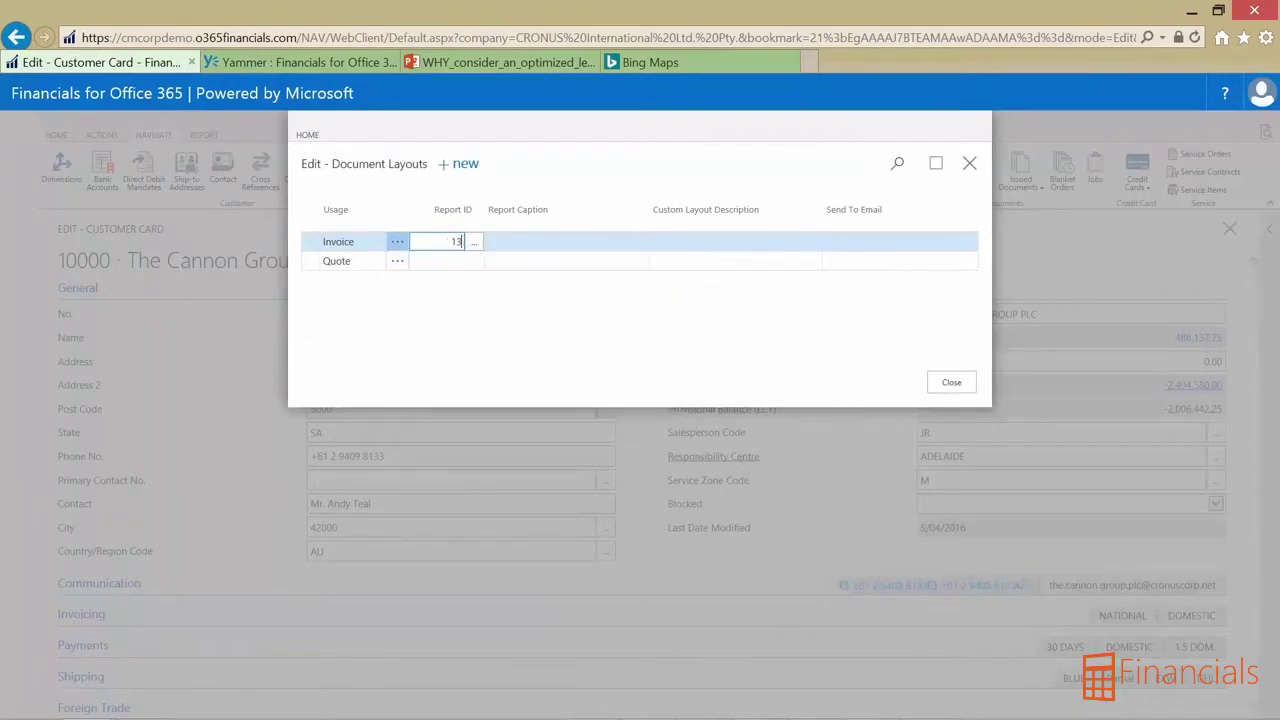
key("Tab")
key("Tab")
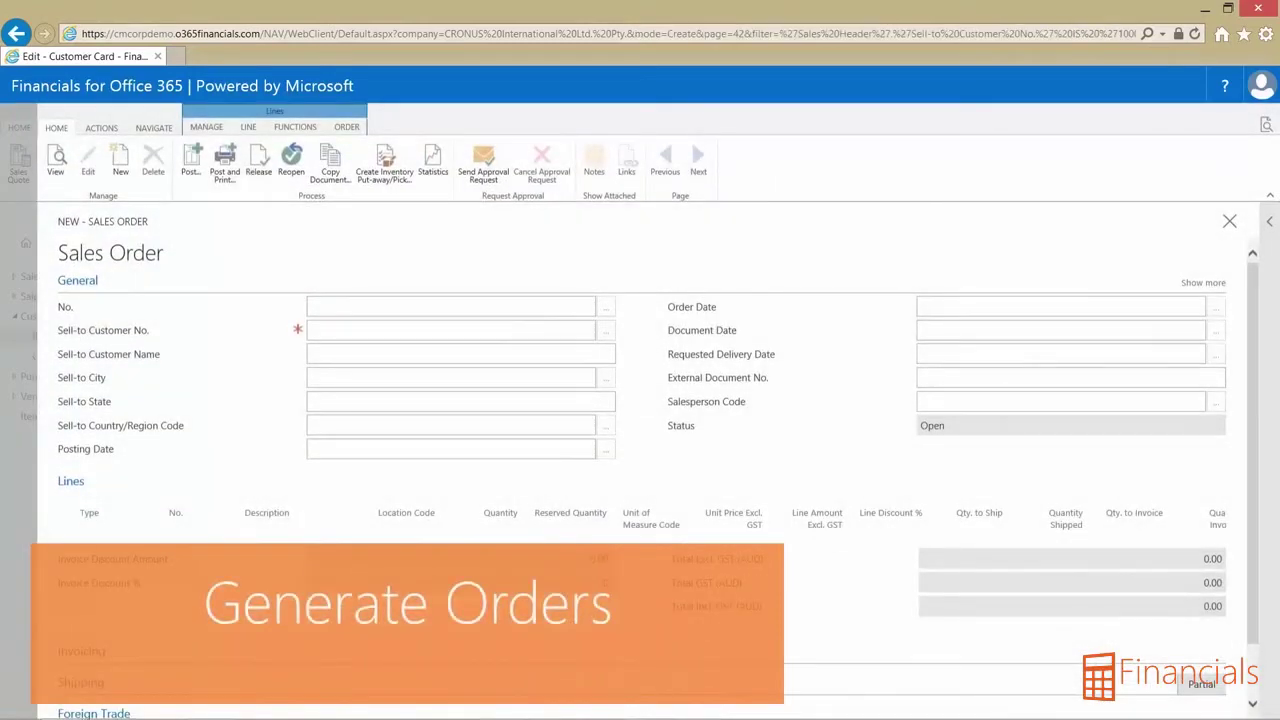
- Set The Cannon Group PLC as the new sales order's sell-to customer, review the credit limit details and accept the overdue balance
left_click(372, 329)
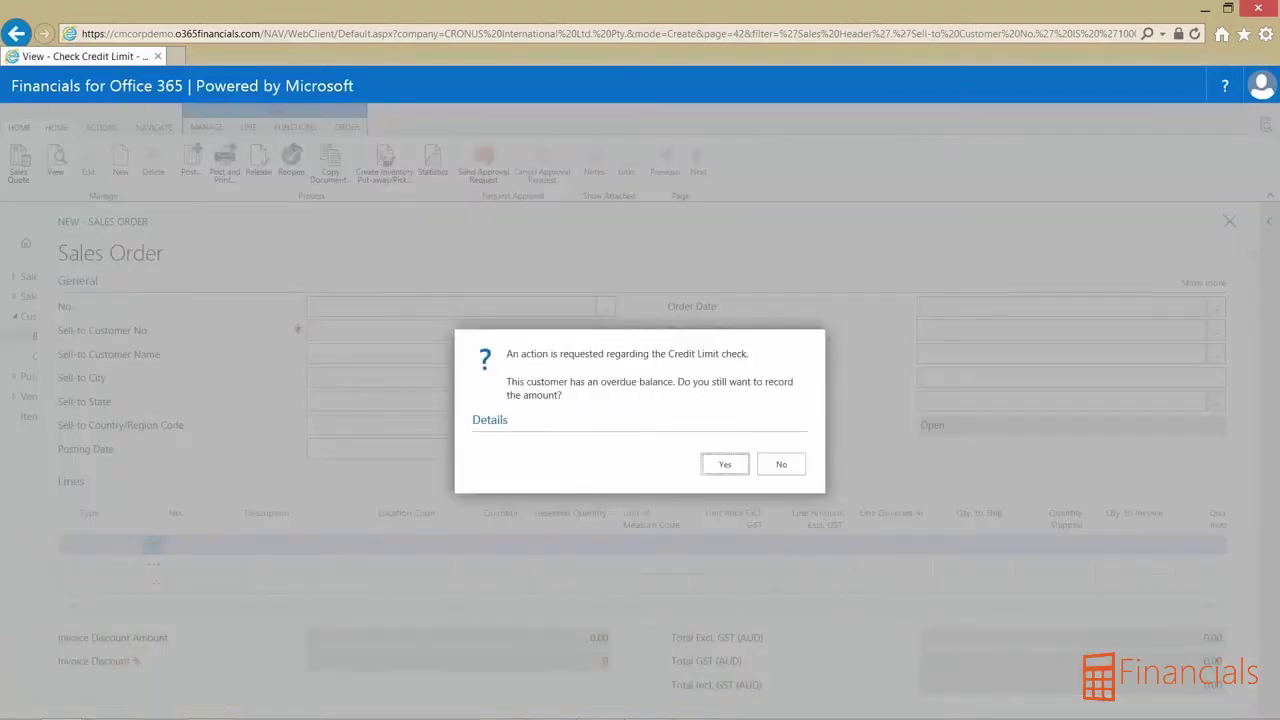
left_click(490, 419)
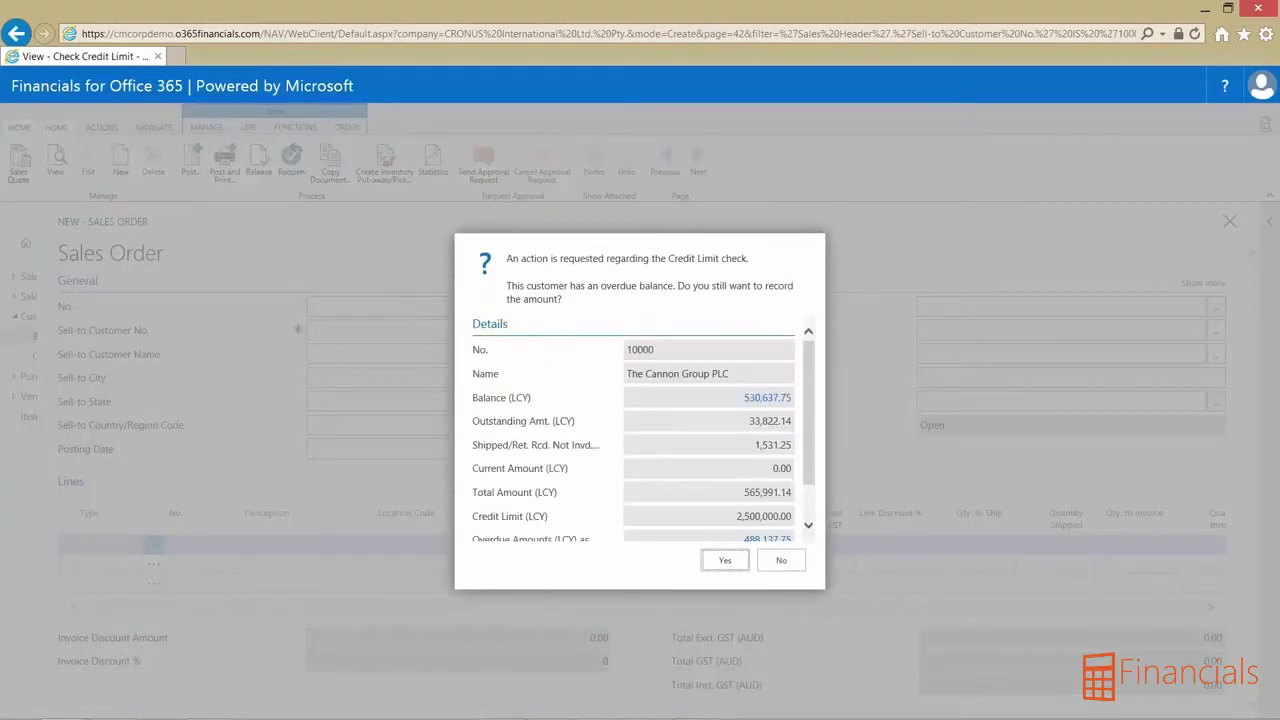
scroll(634, 429, "down", 1)
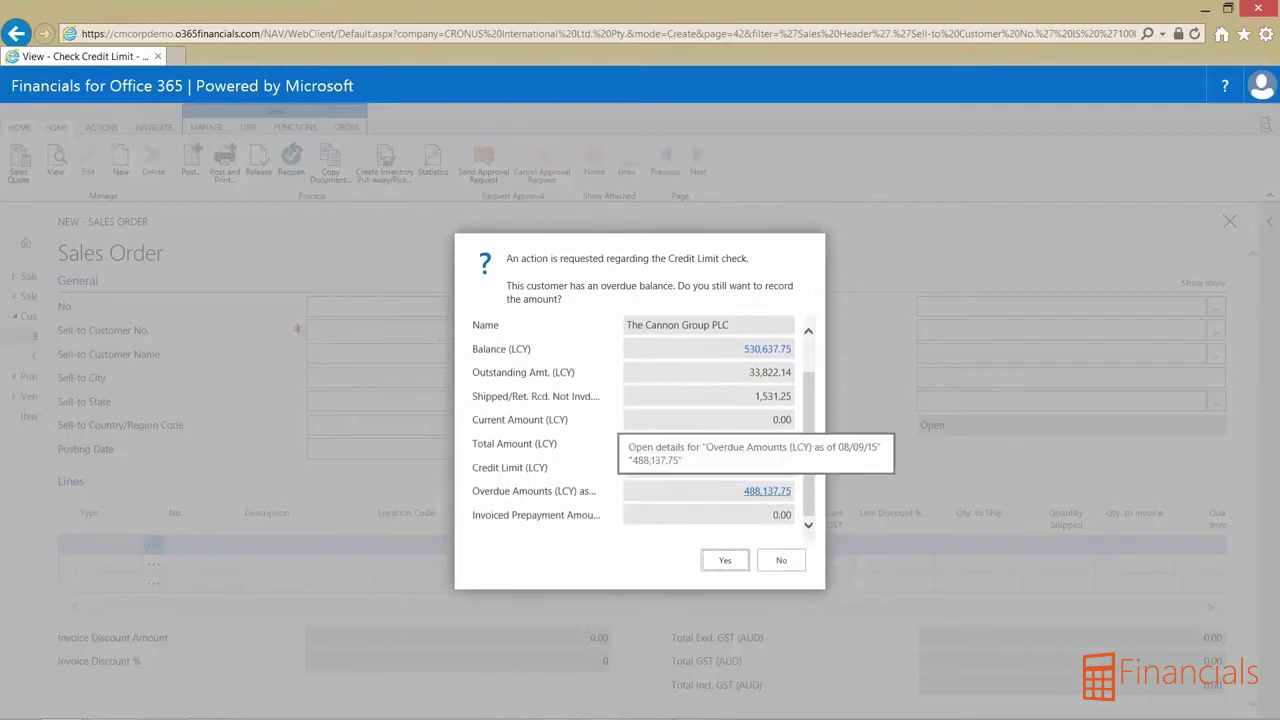
left_click(725, 560)
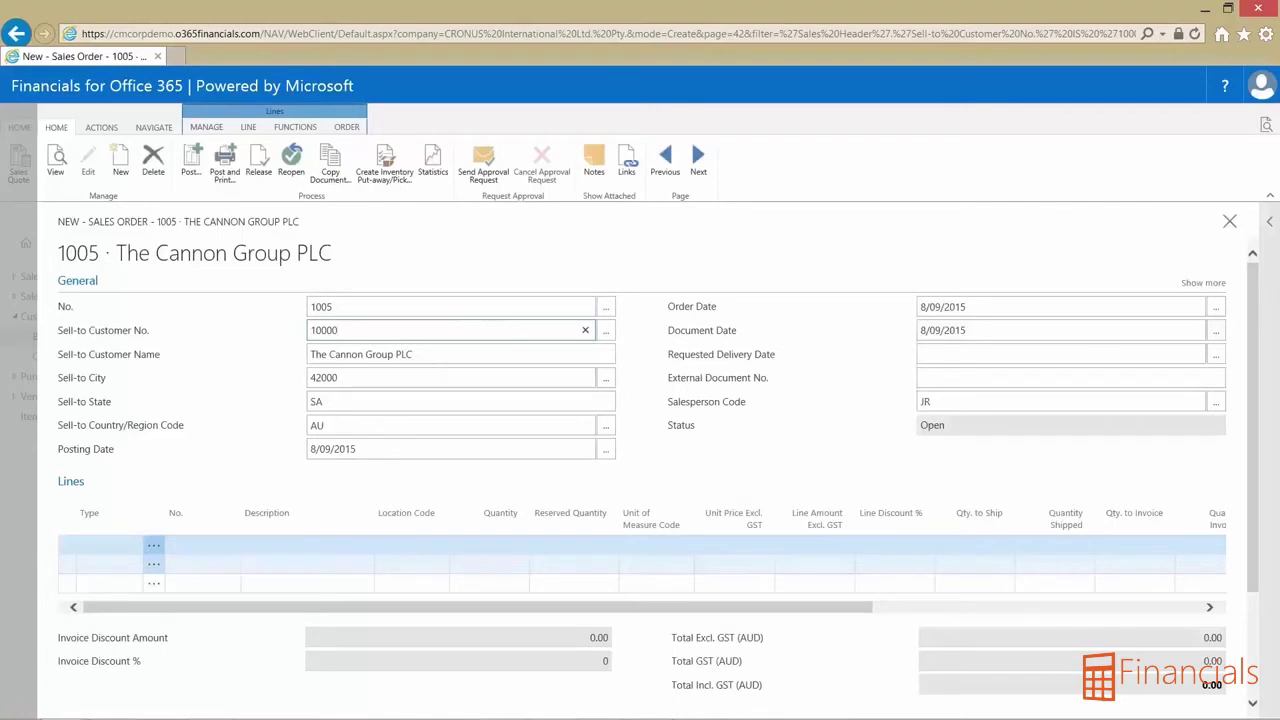
- Set the first sales order line's type to Item and open its item number lookup
left_click(105, 545)
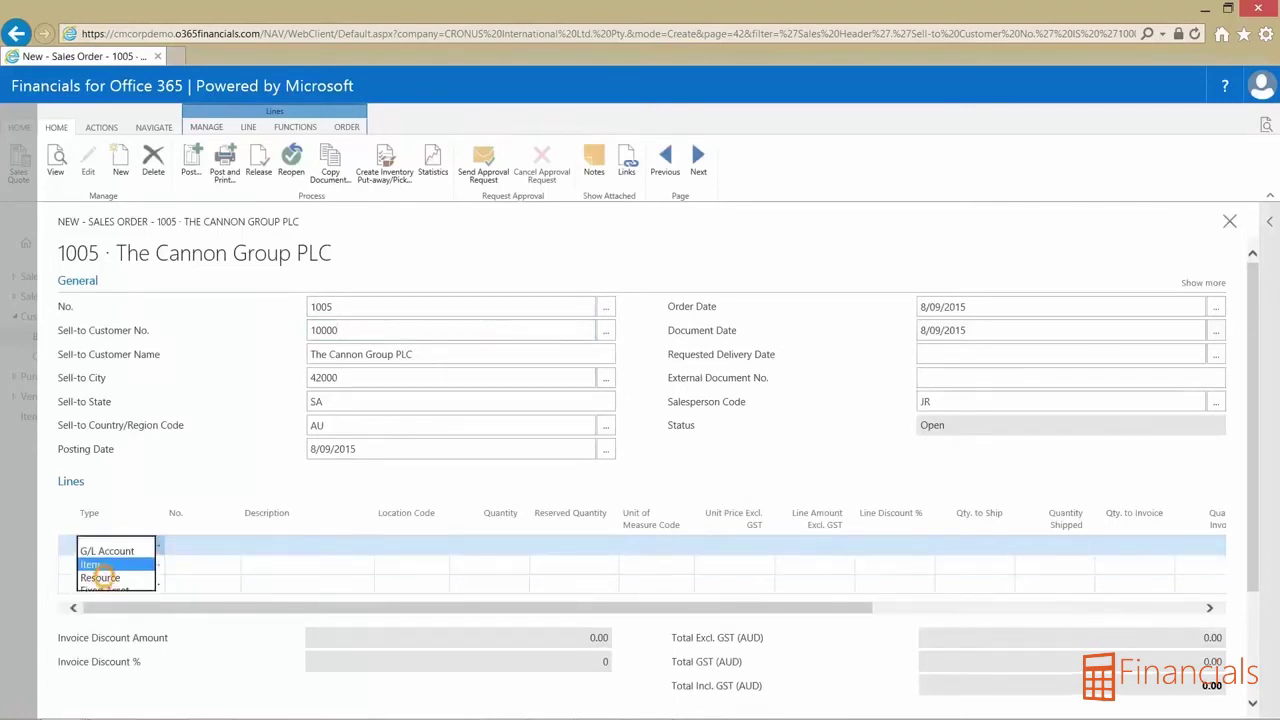
left_click(95, 574)
left_click(201, 545)
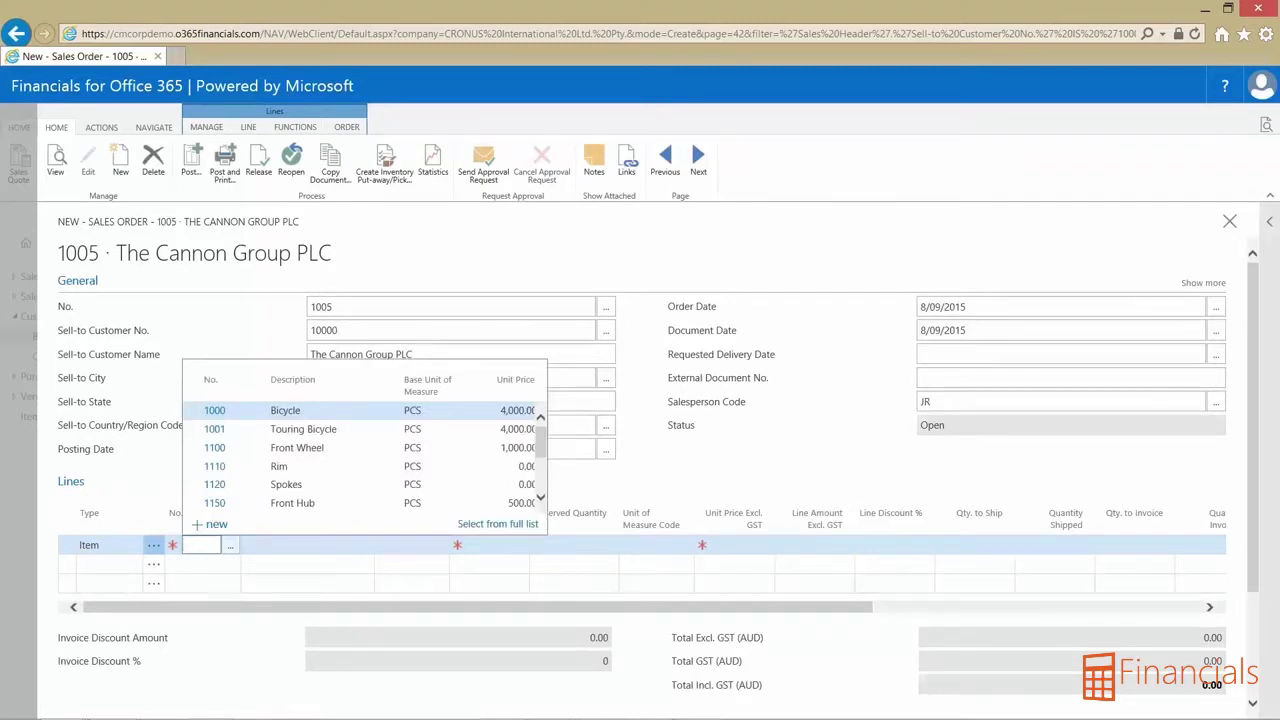
- Search the line's item lookup for "ath" and for "1893", and clear the search text
type("ath")
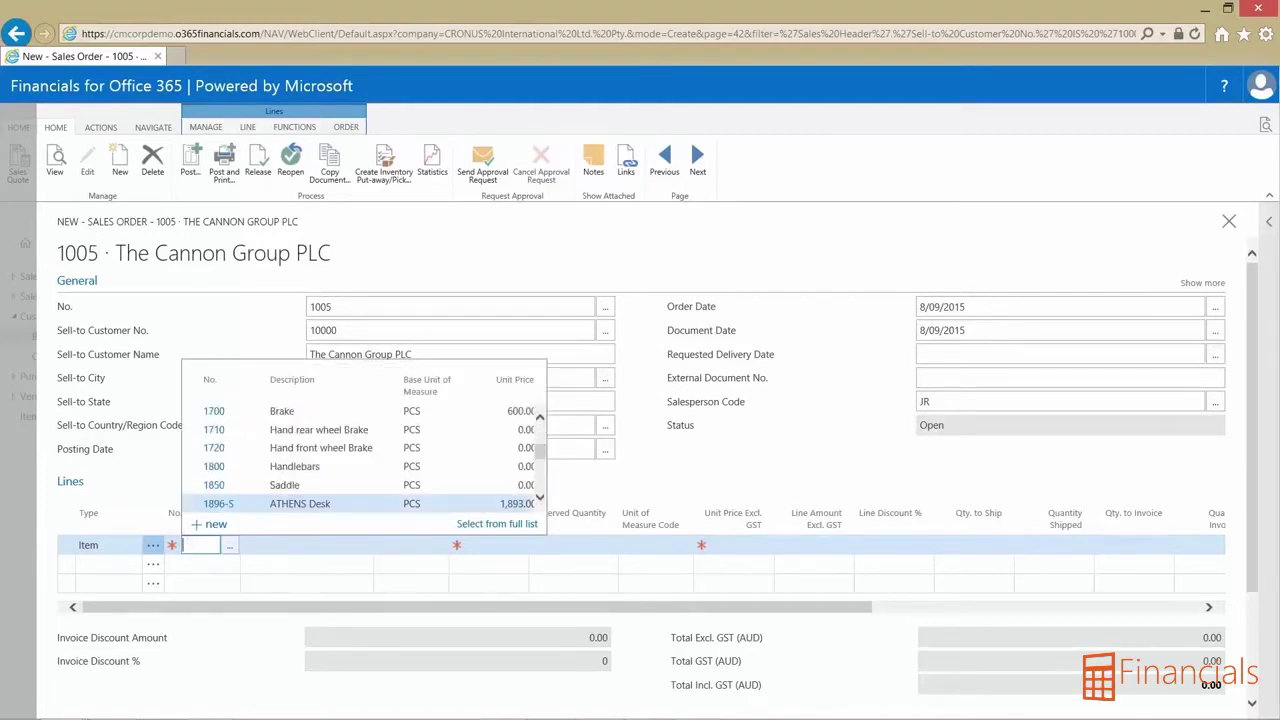
type("1893")
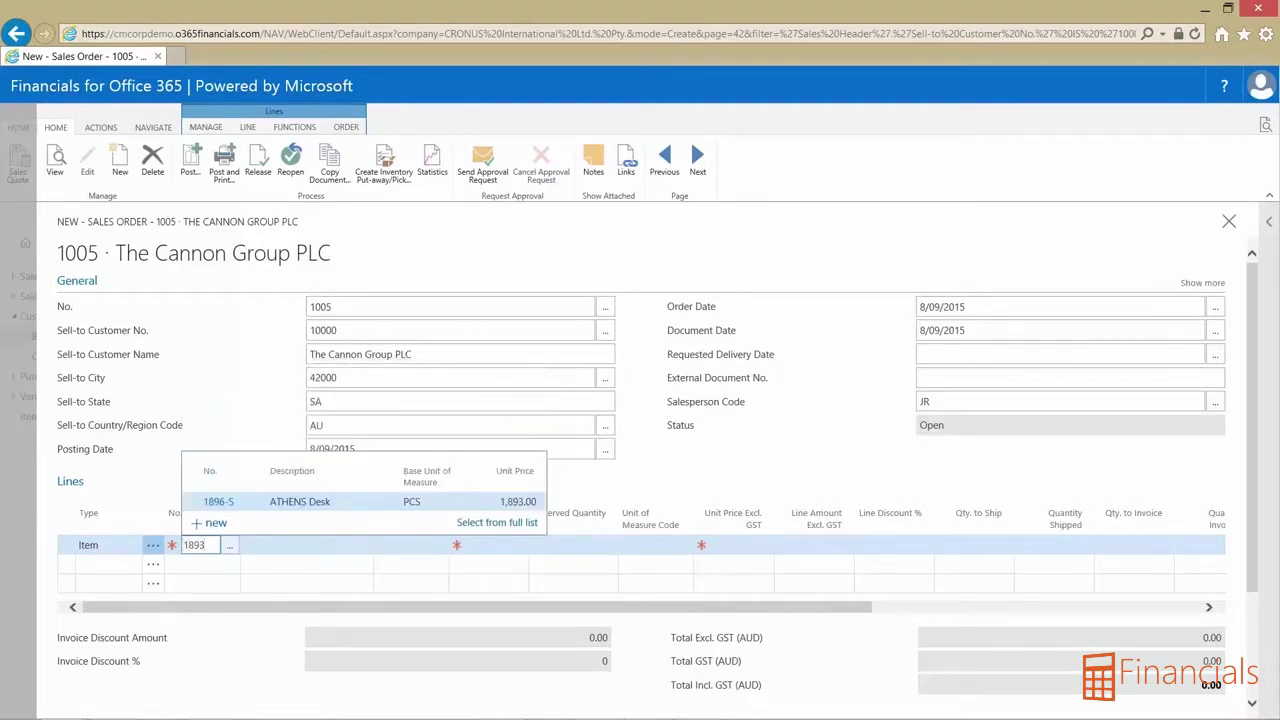
key("BackSpace")
key("BackSpace")
key("BackSpace")
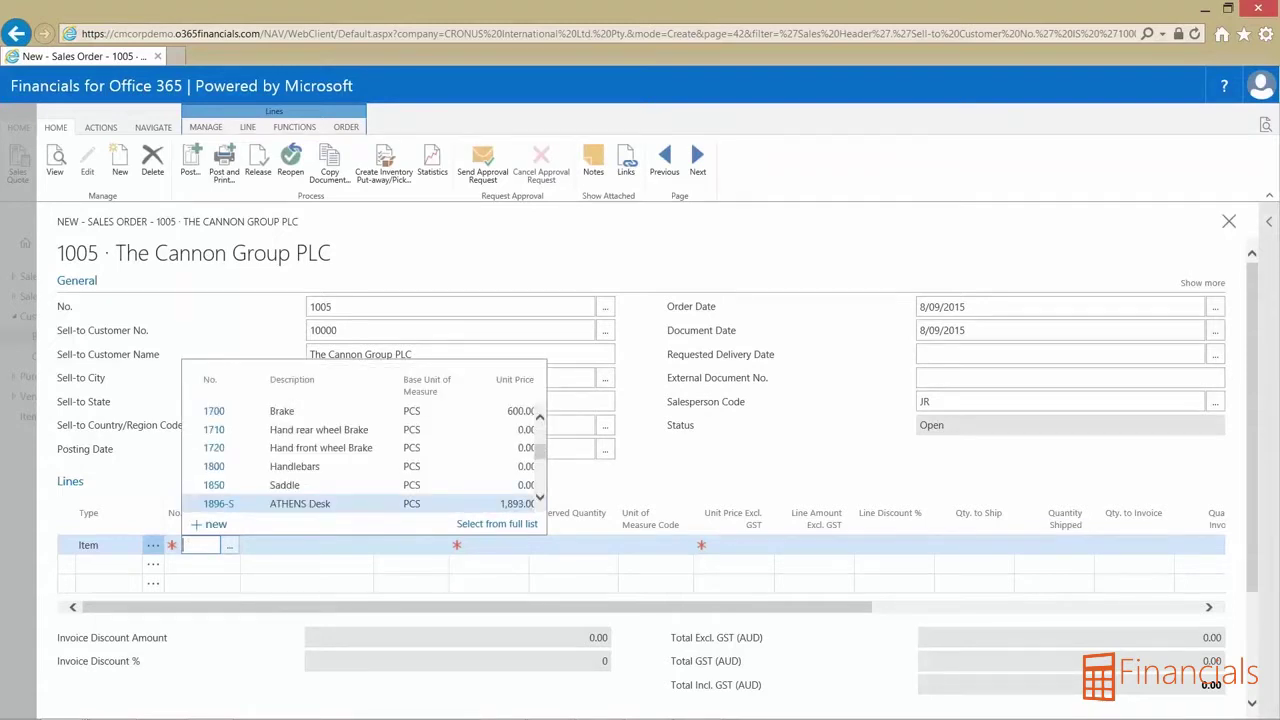
- Look up "athen", choose 1896-S ATHENS Desk from the full item list and set the line quantity to 10
type("athen")
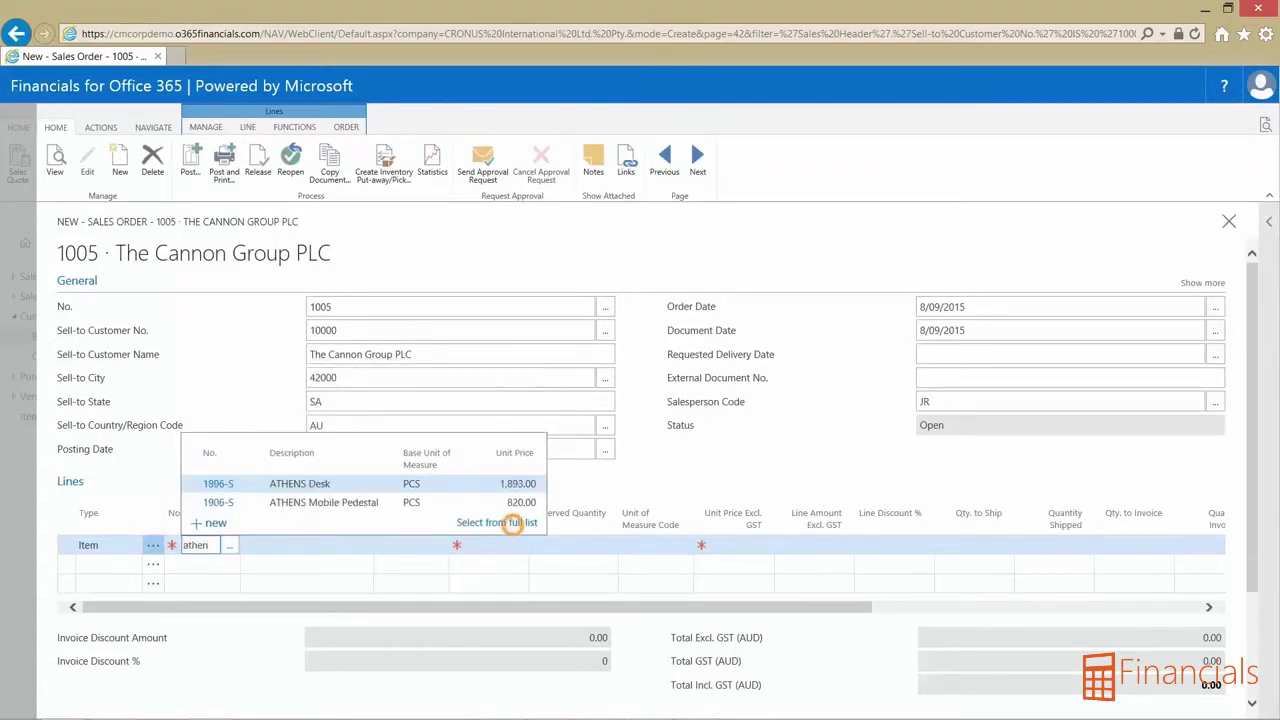
left_click(496, 522)
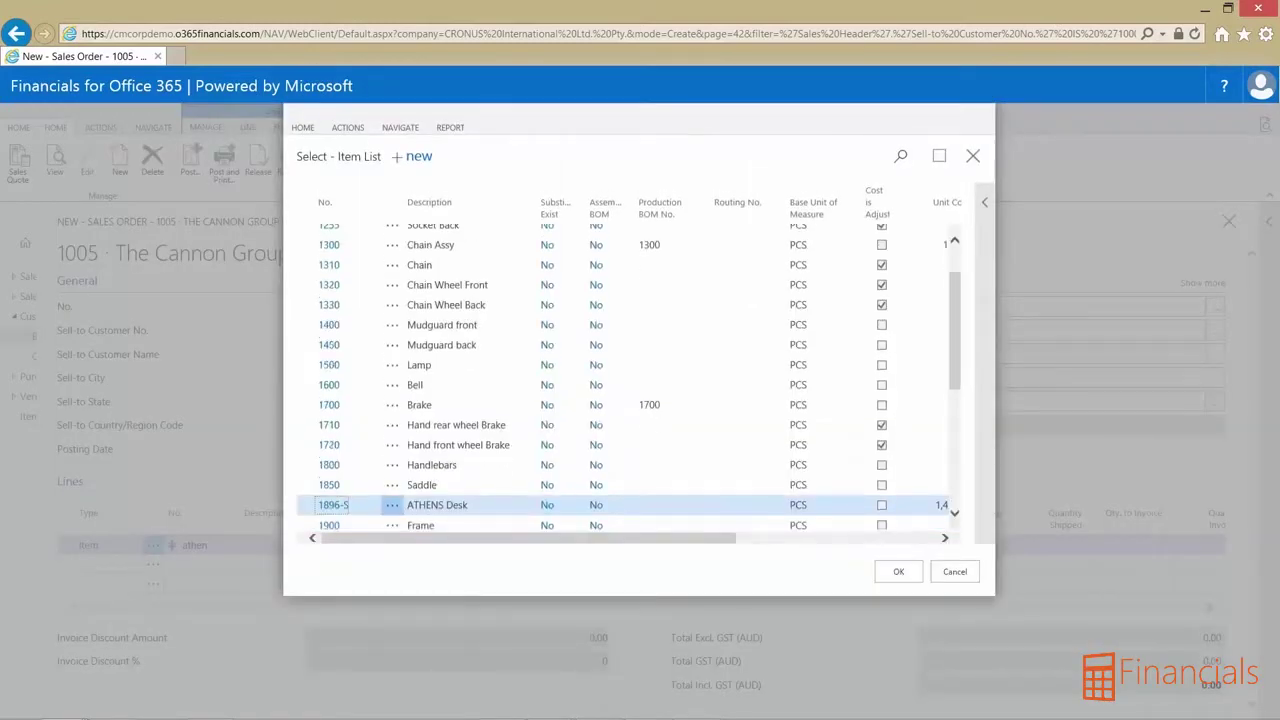
left_click(898, 571)
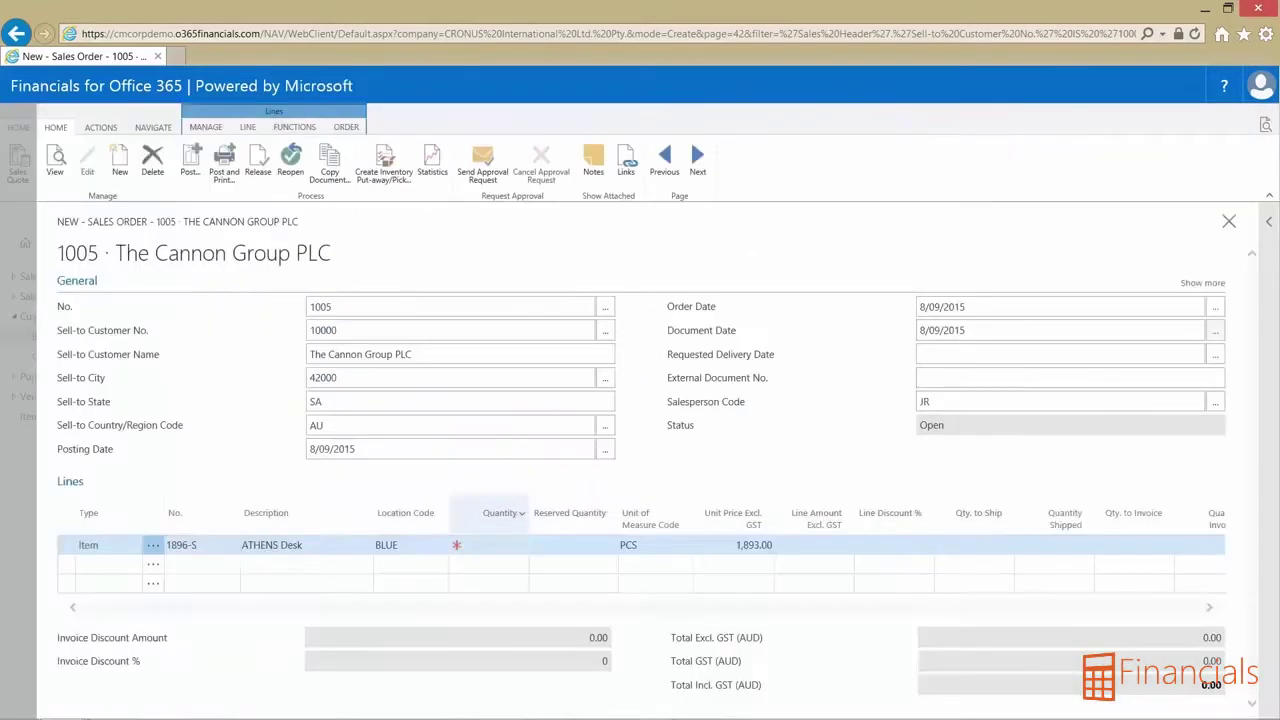
left_click(496, 544)
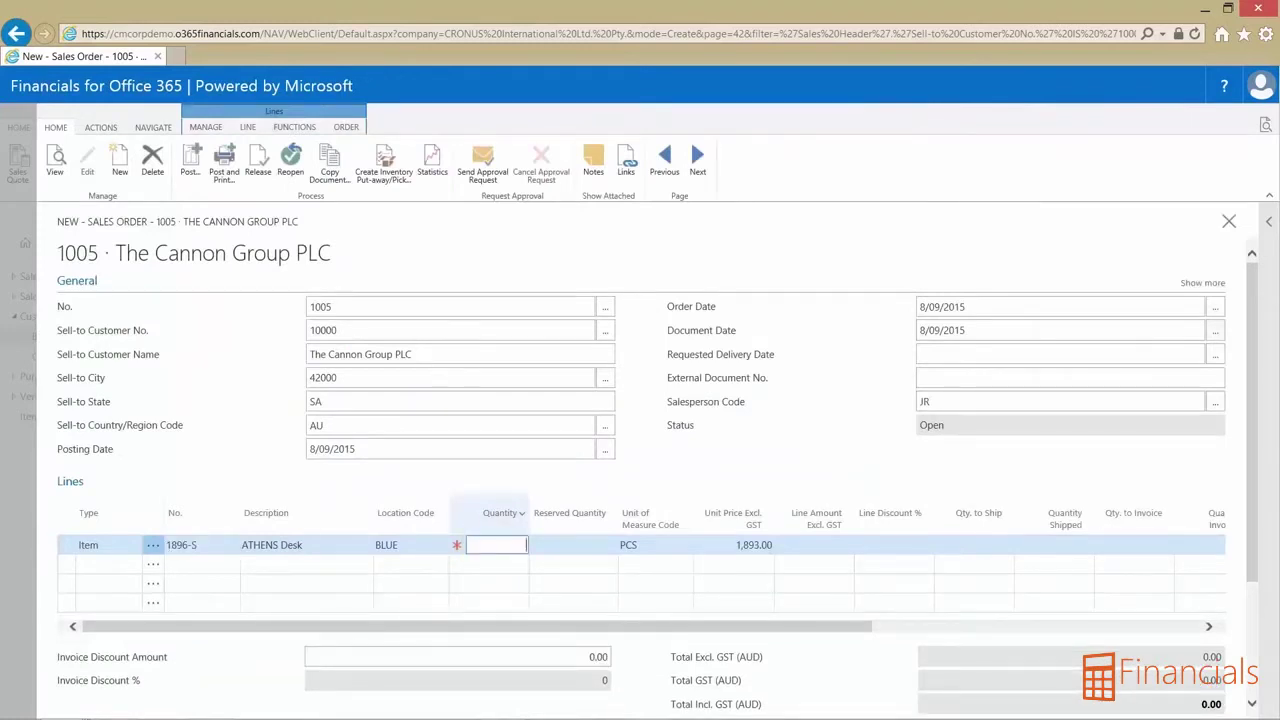
type("10")
key("Tab")
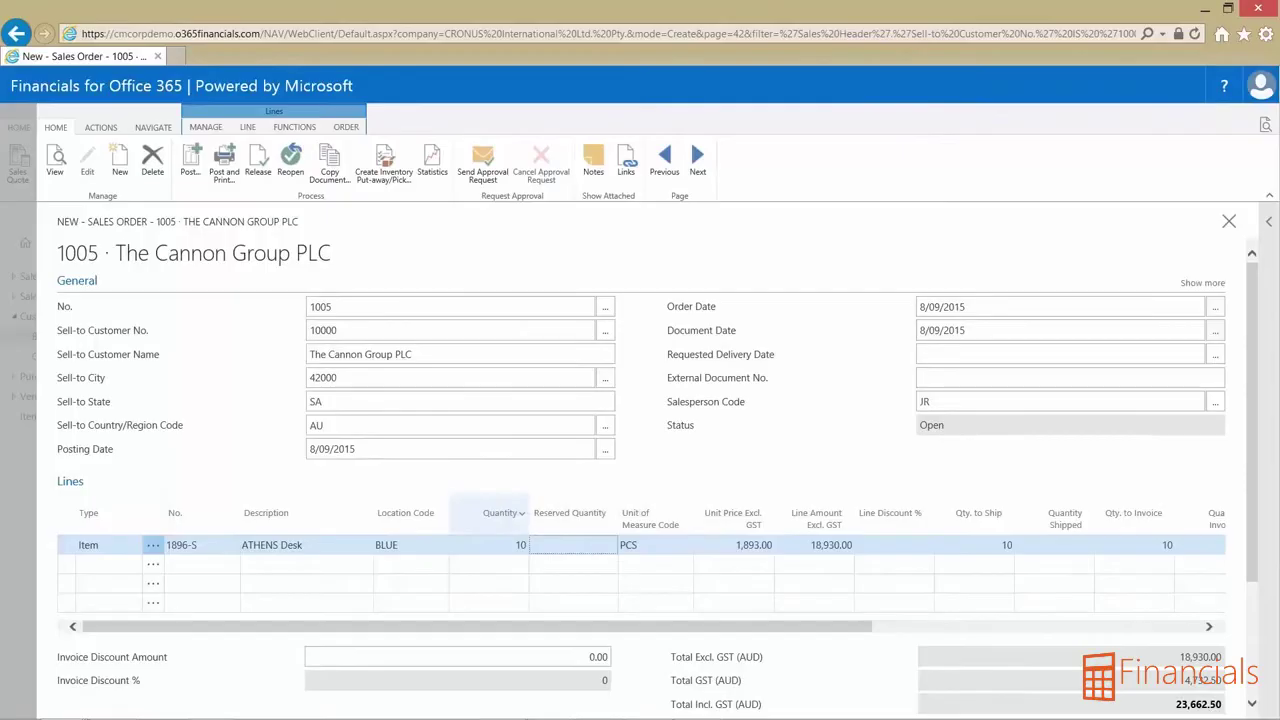
- Release the sales order and output its test report with the Invoice option as a PDF document
left_click(258, 160)
left_click(100, 127)
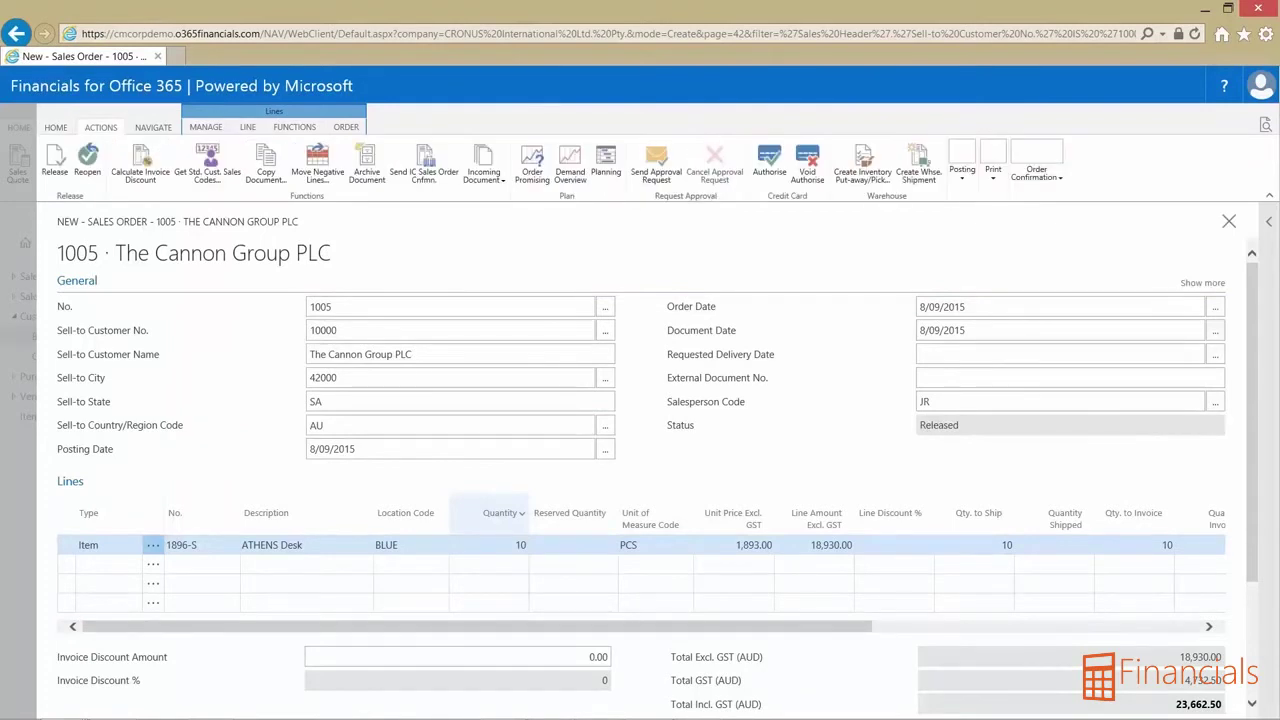
left_click(961, 160)
left_click(1060, 191)
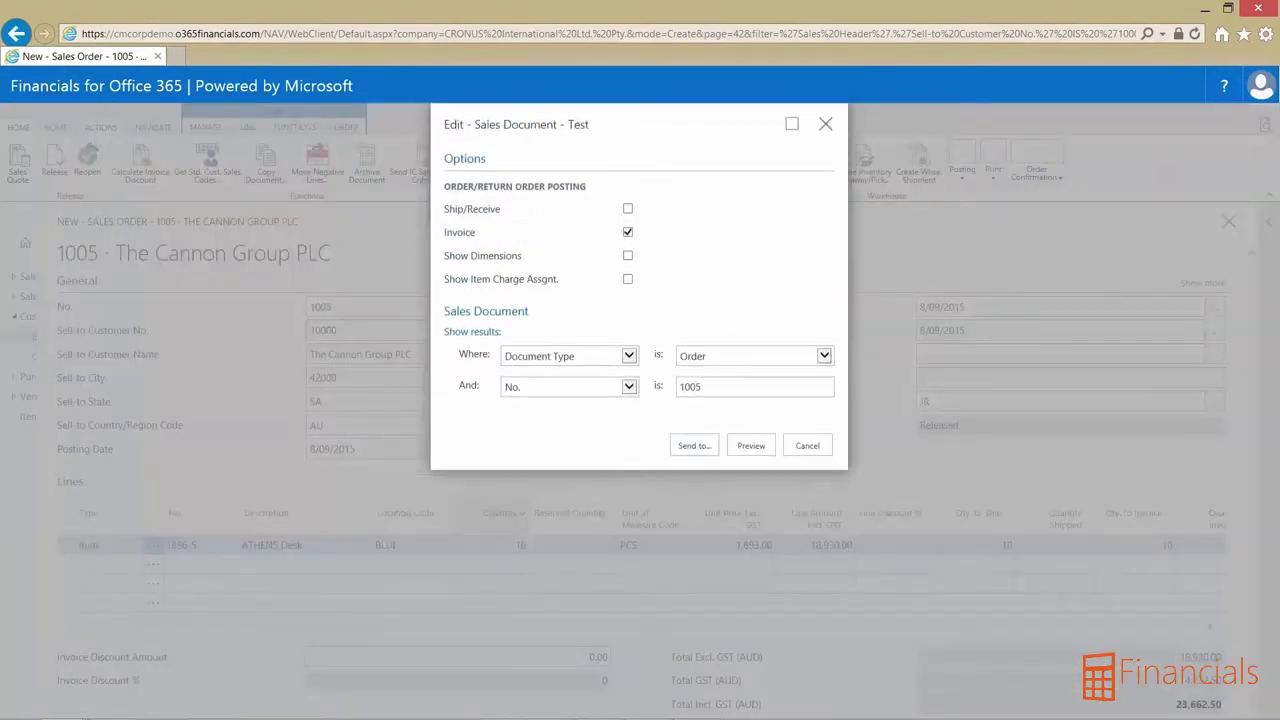
left_click(694, 445)
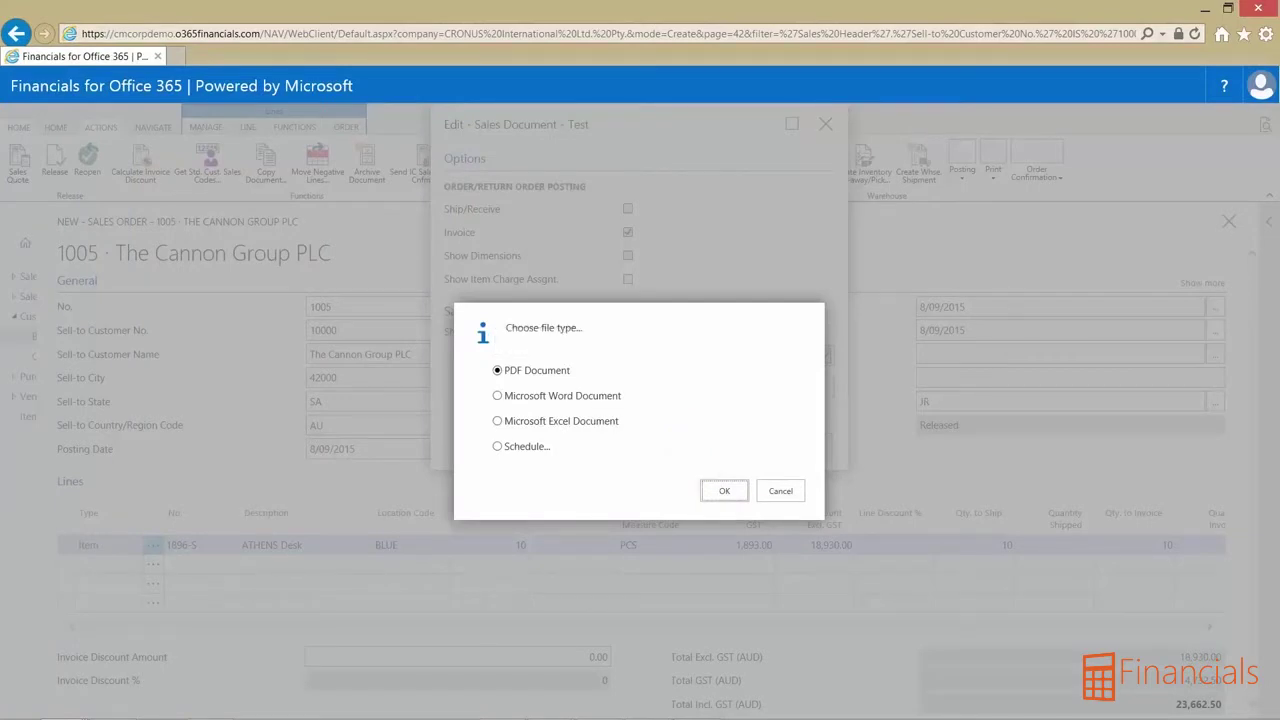
left_click(724, 490)
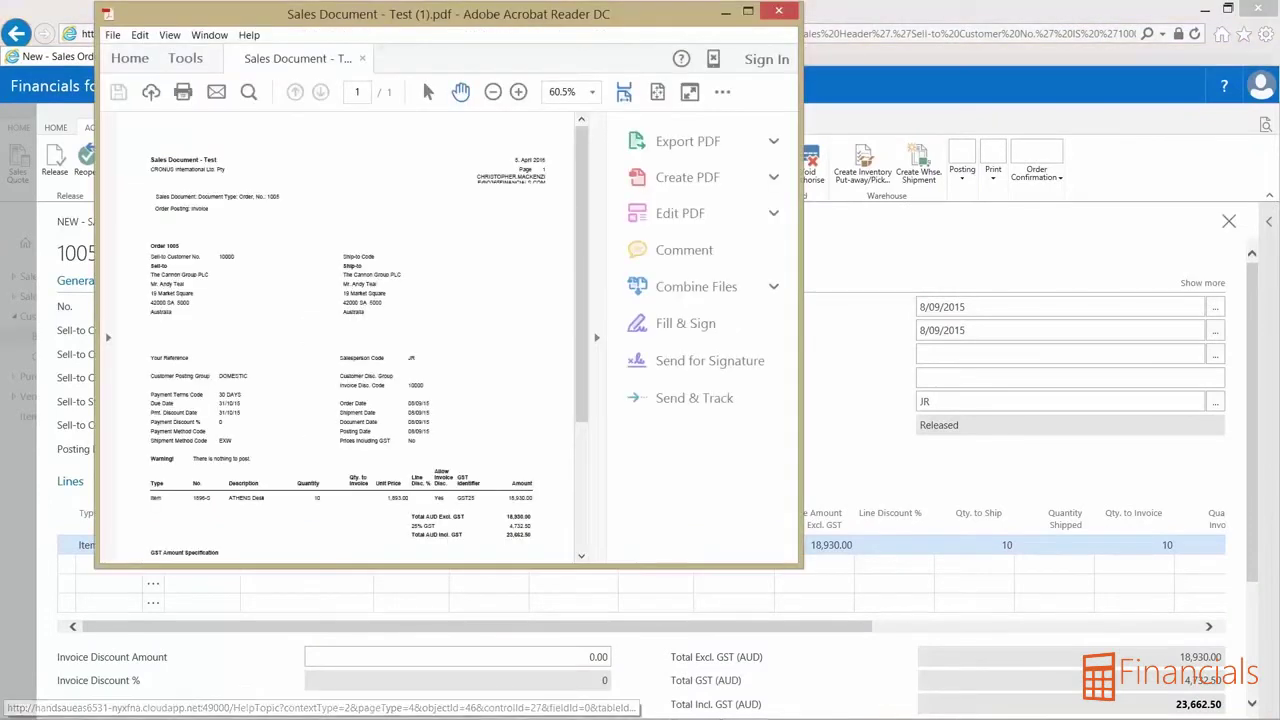
scroll(340, 340, "down", 3)
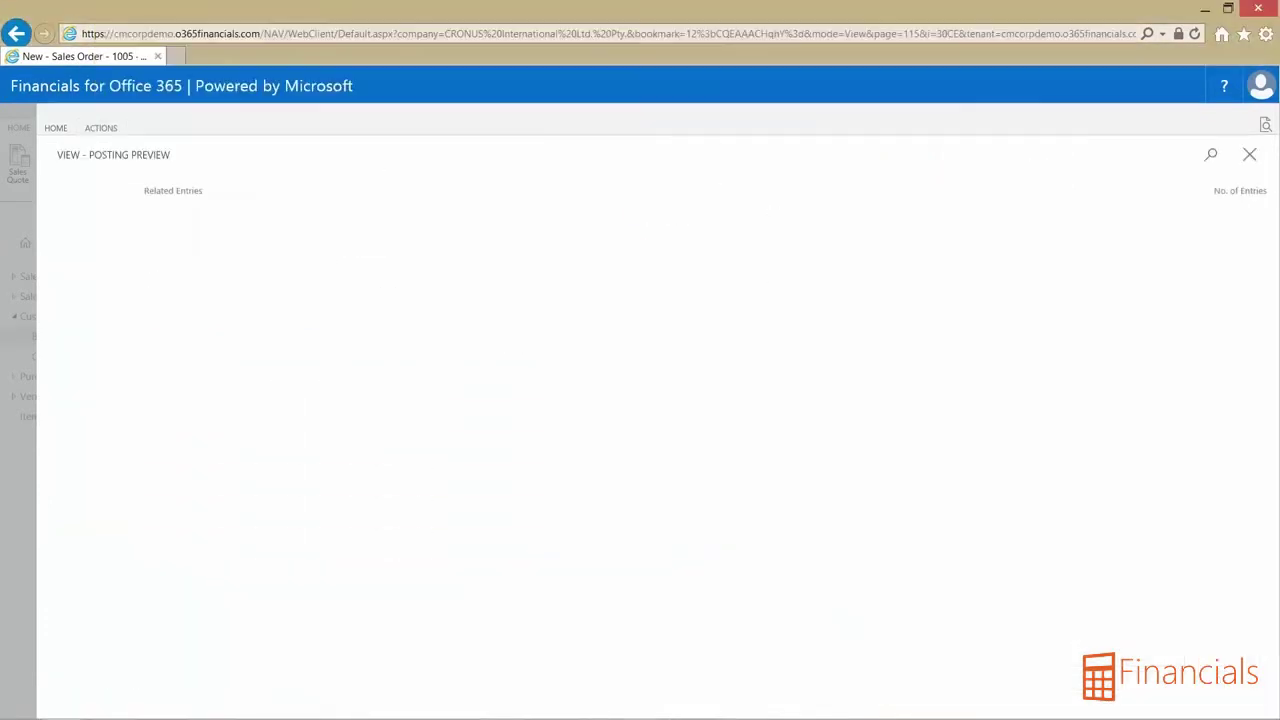
- Check the G/L entries in the order's posting preview, and post the order with the Ship and Invoice option
left_click(1266, 222)
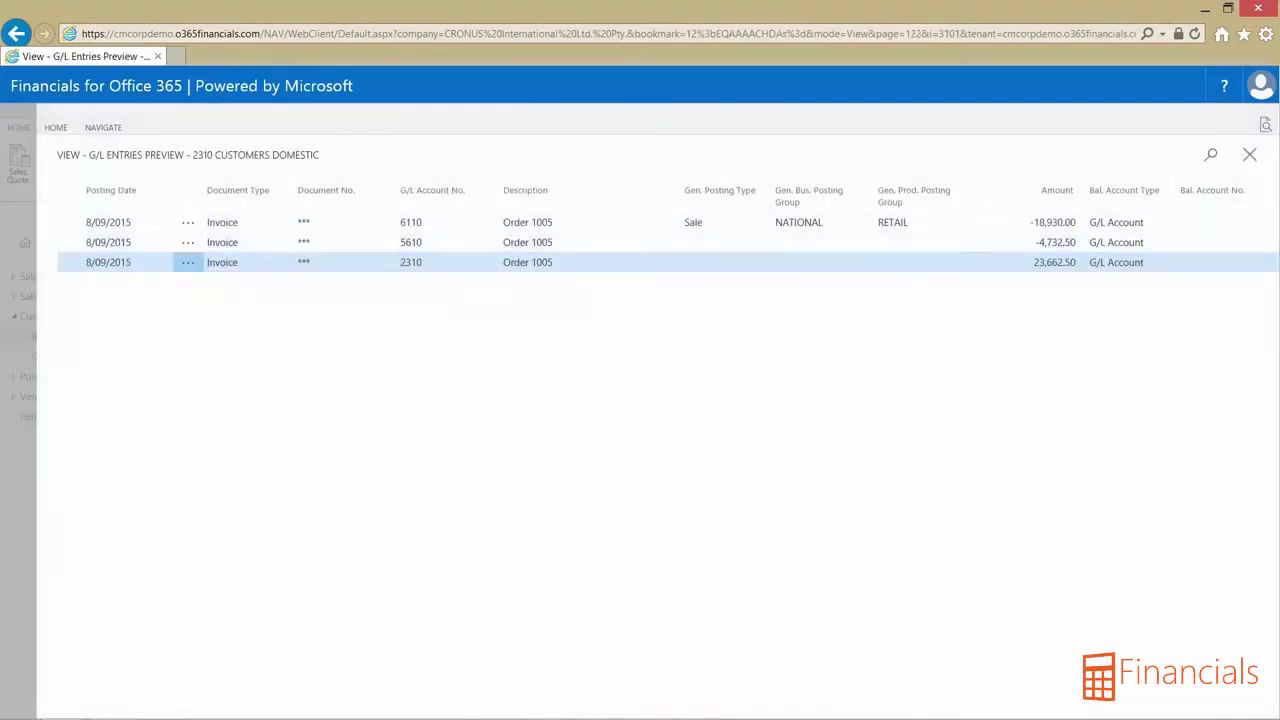
key("Escape")
key("Escape")
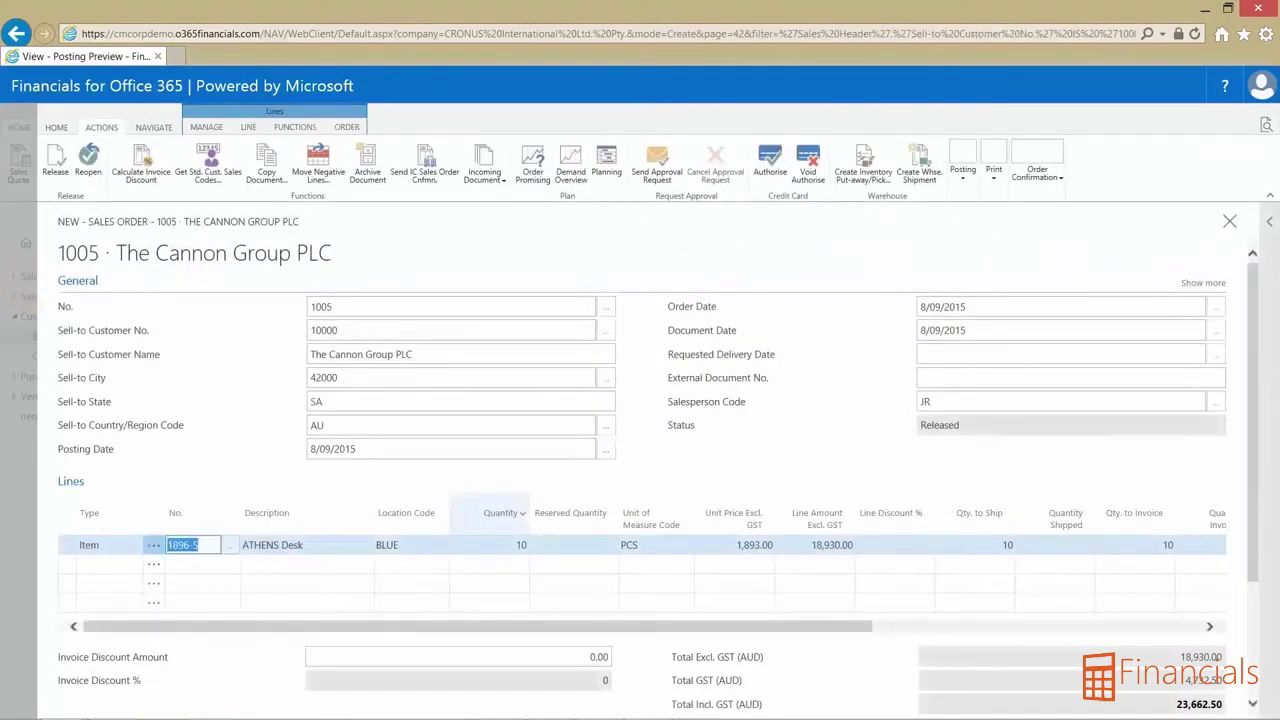
key("F9")
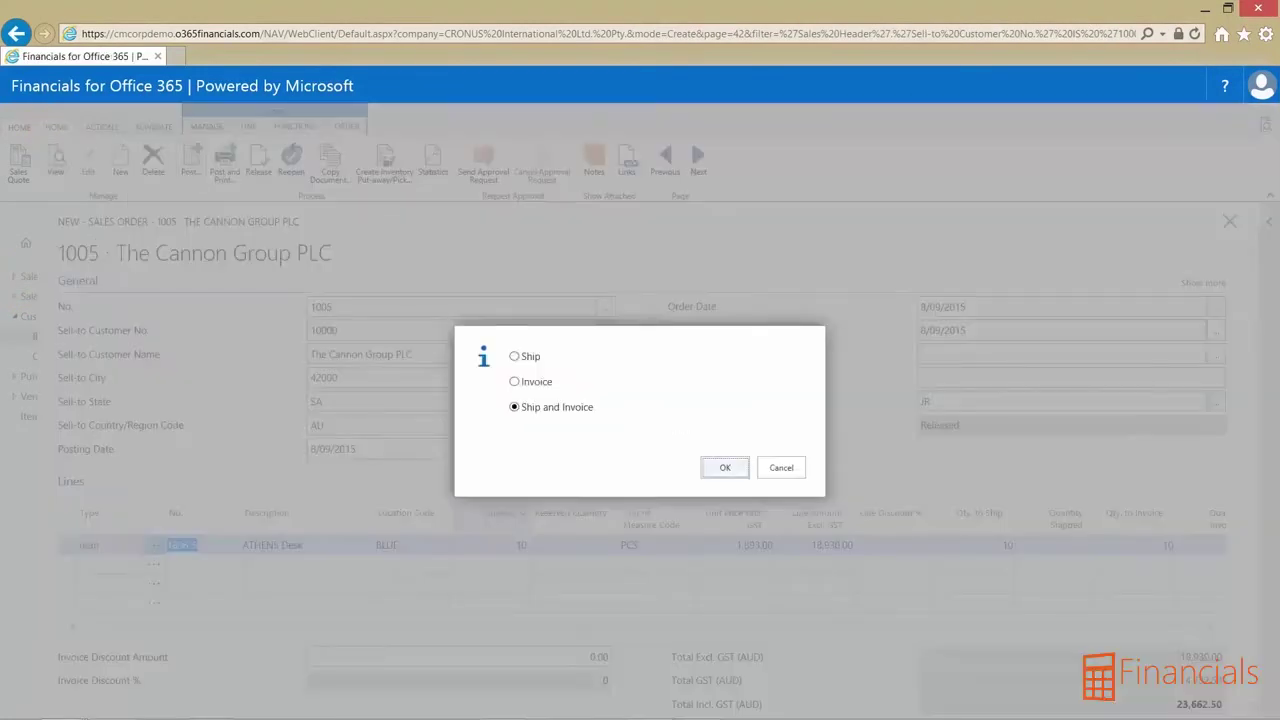
left_click(724, 467)
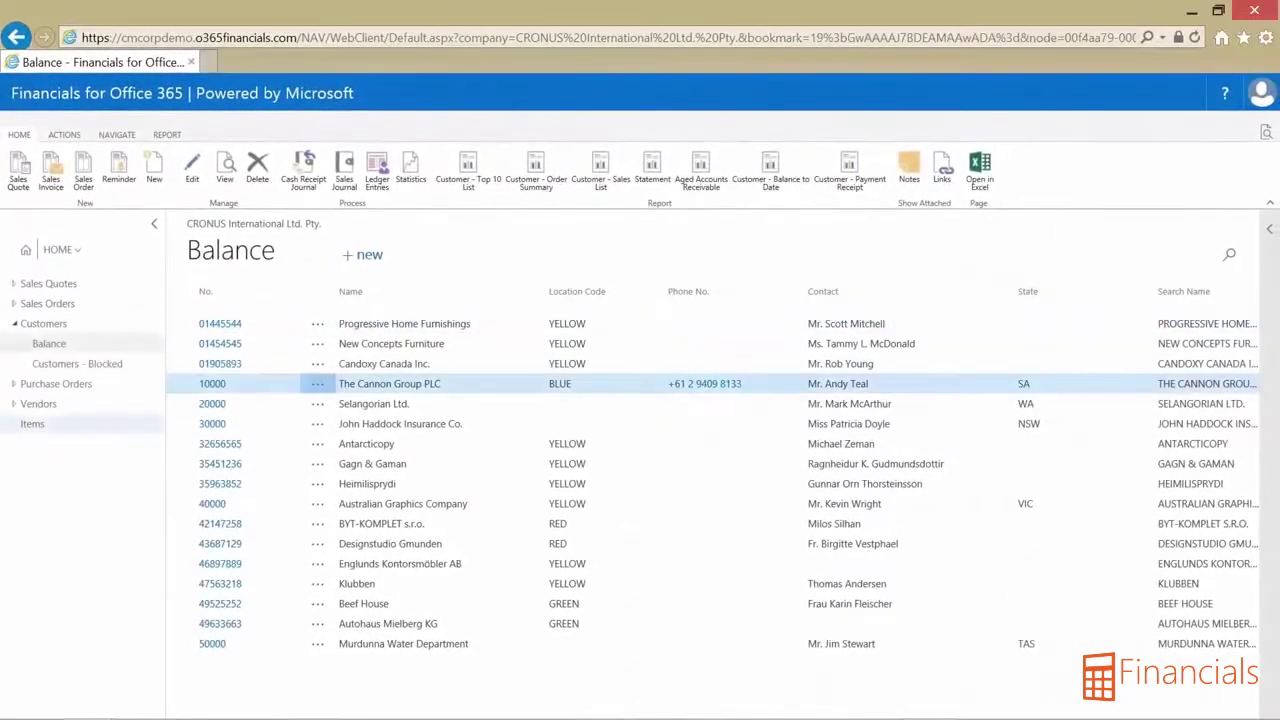
- Search the Items list for "athens", by the vendor number, by unit cost 1477 and by unit price 1893
left_click(32, 423)
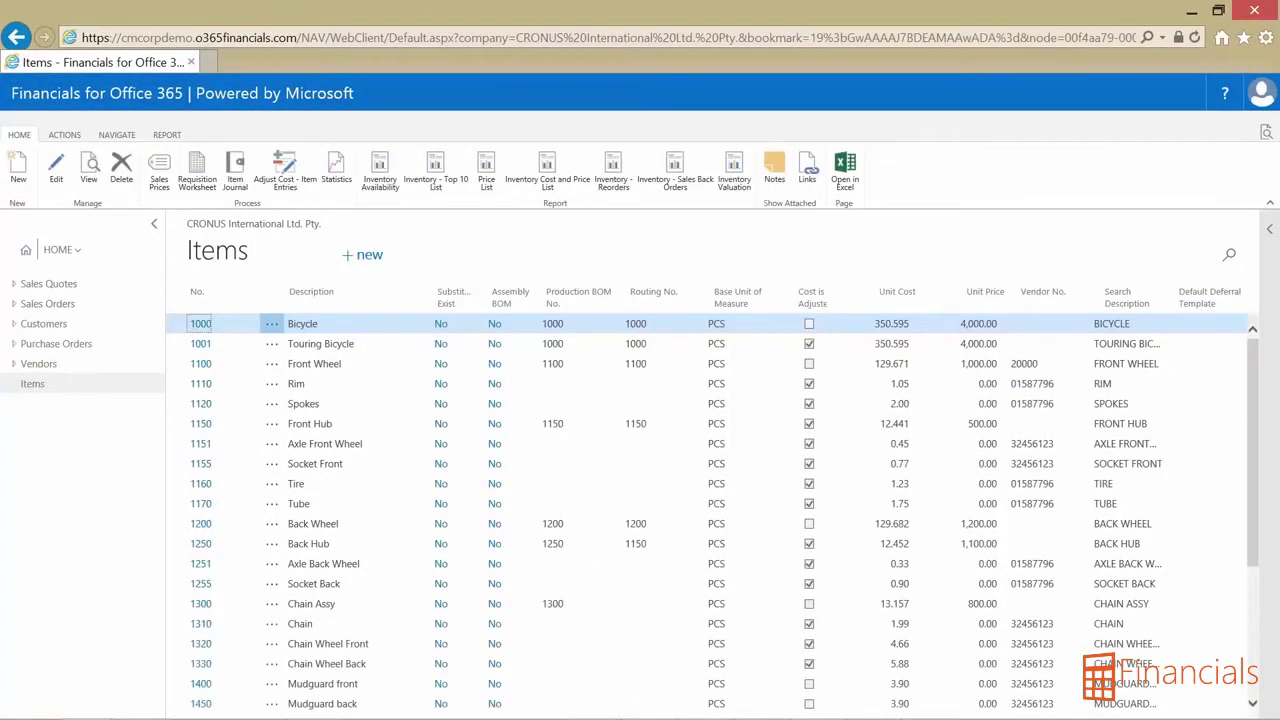
left_click(1229, 254)
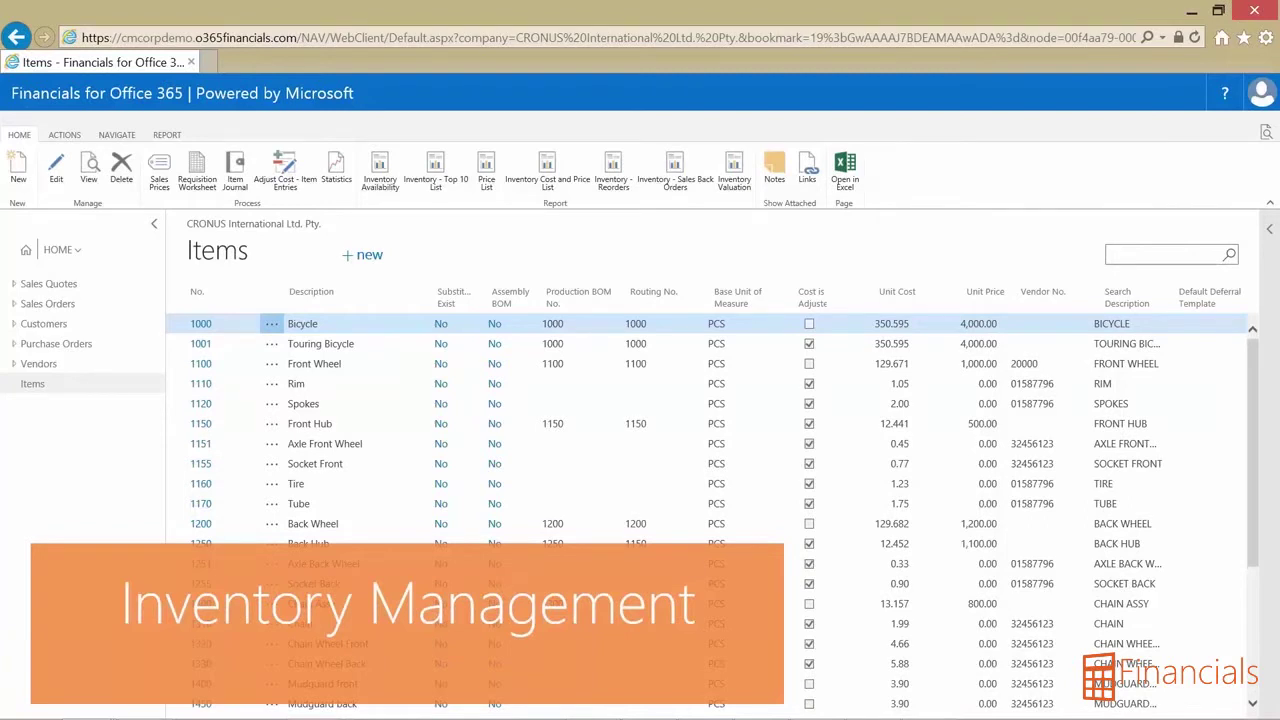
type("a")
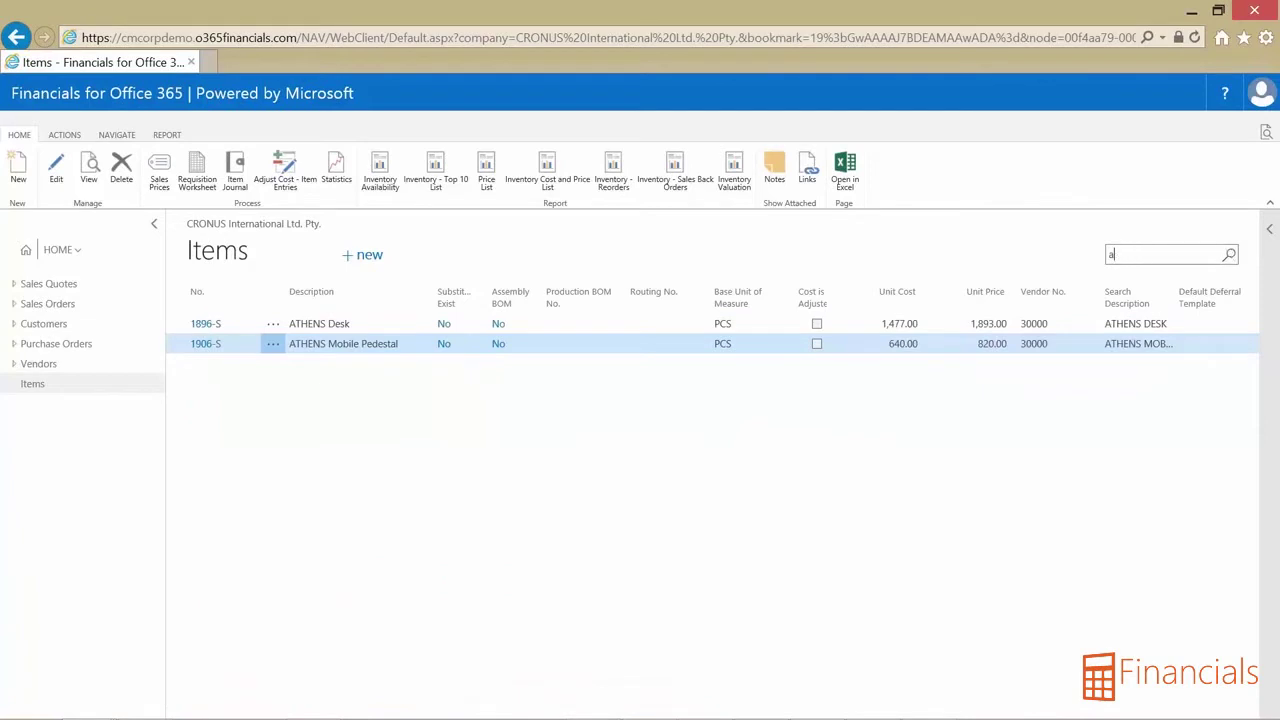
type("thens30000")
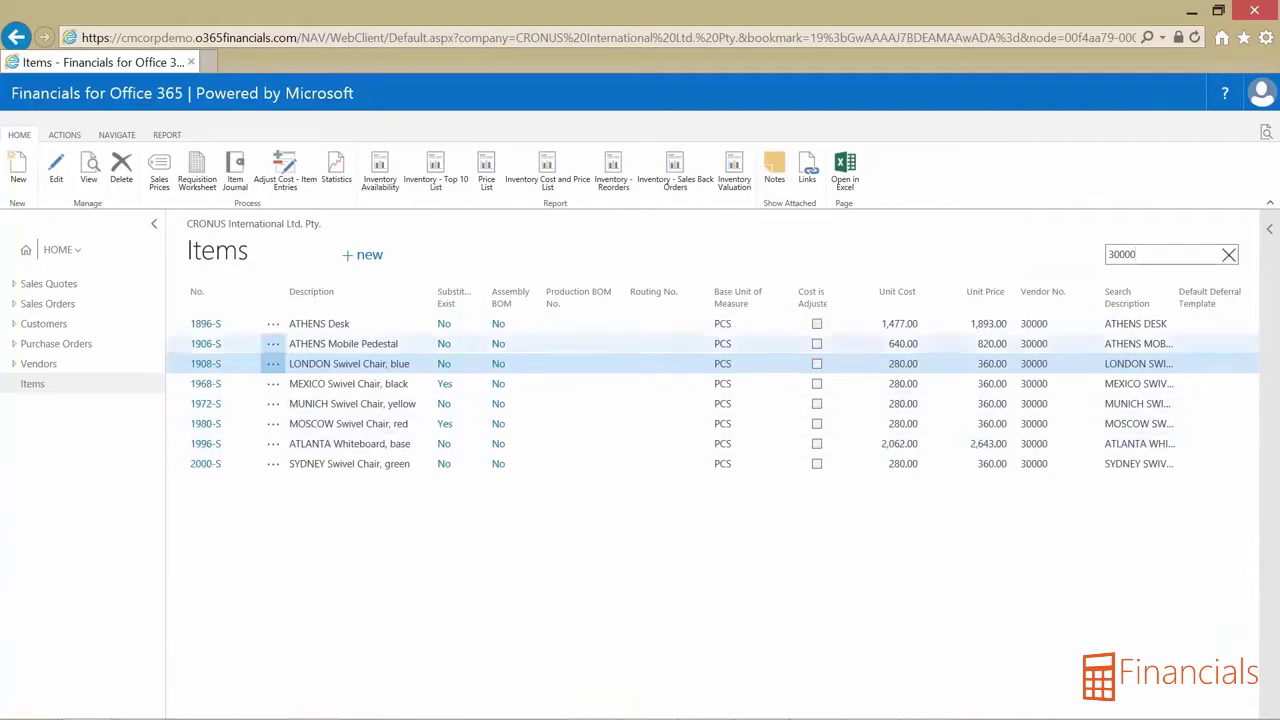
left_click(1229, 254)
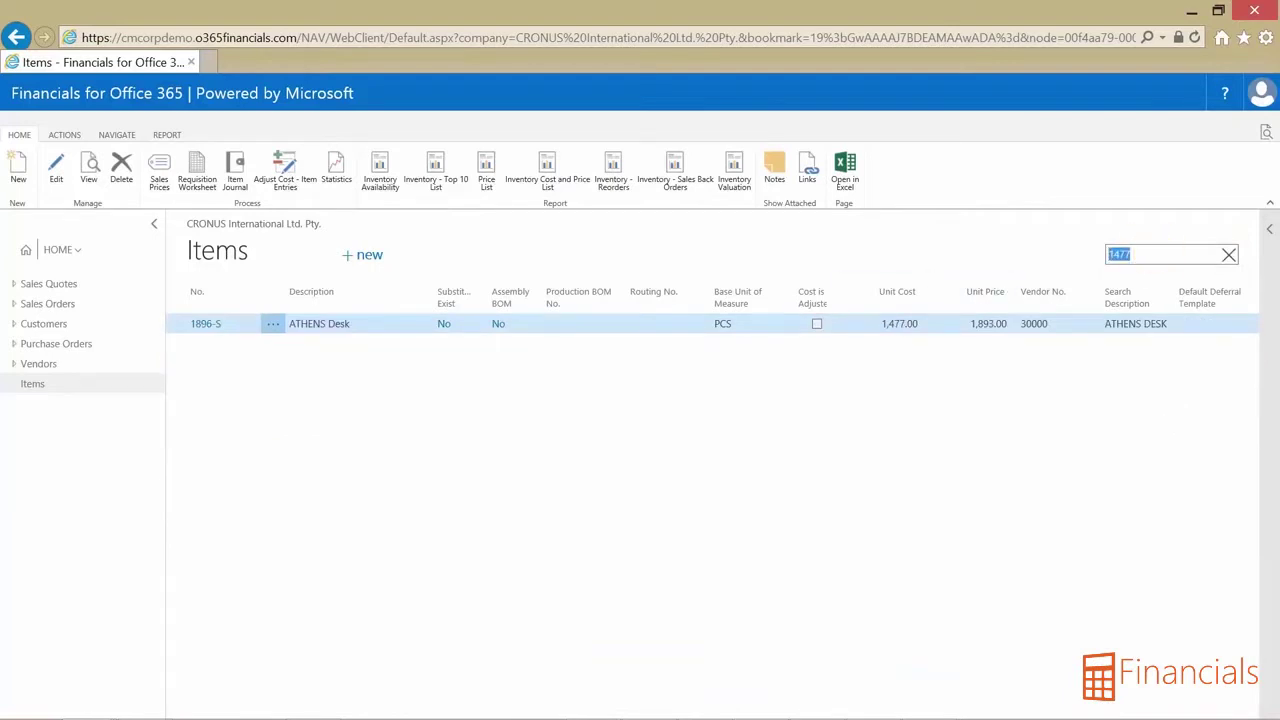
type("1893")
- Open the ATHENS Desk item card and view the sales lines behind its quantity on sales orders
left_click(205, 323)
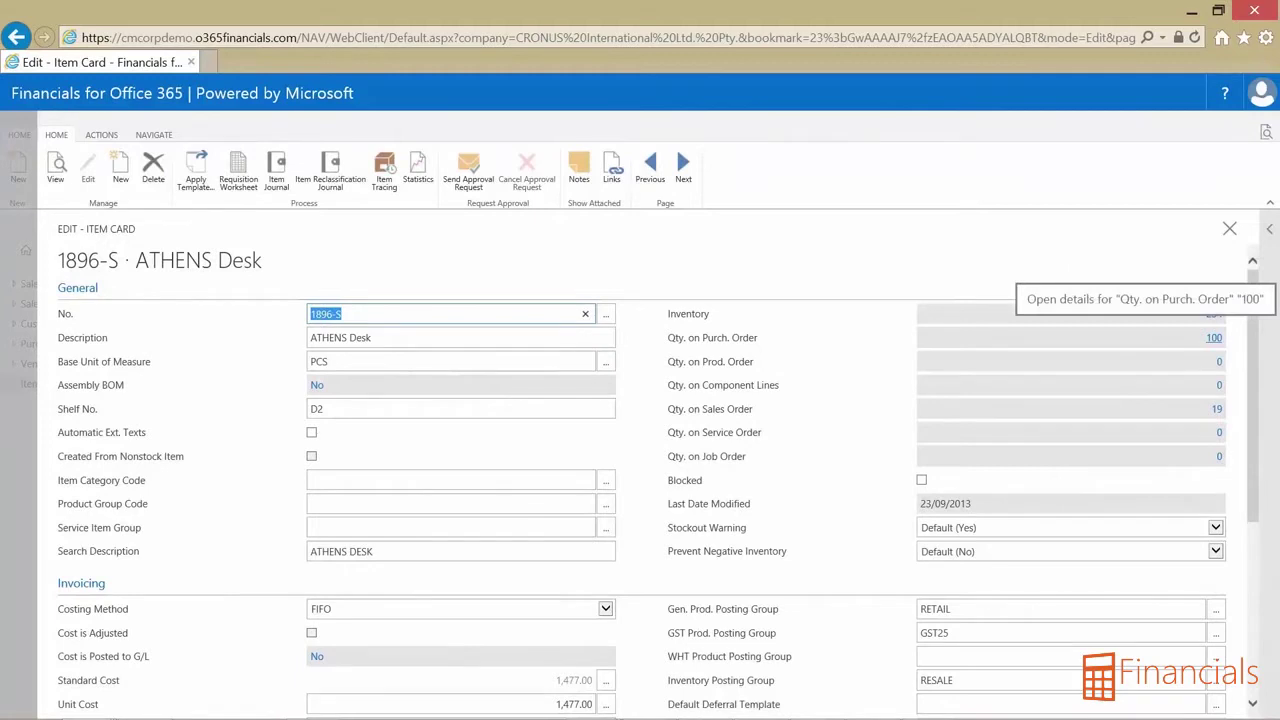
left_click(1215, 408)
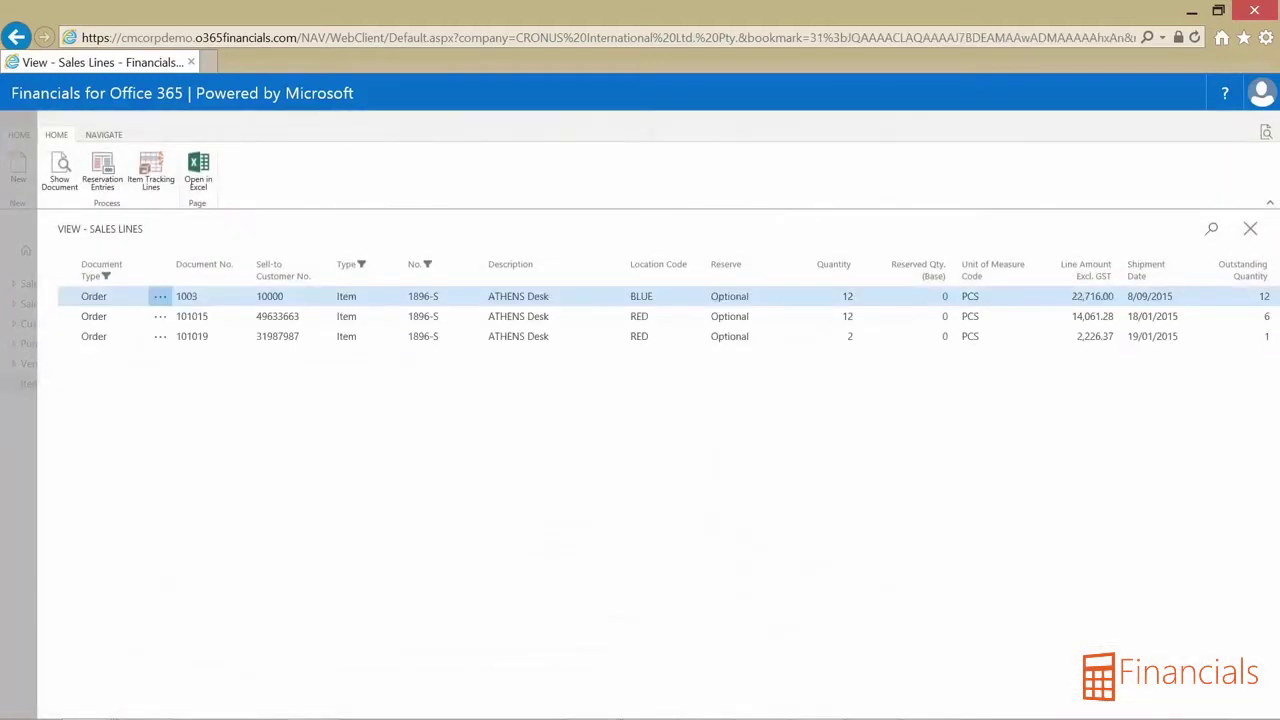
key("Escape")
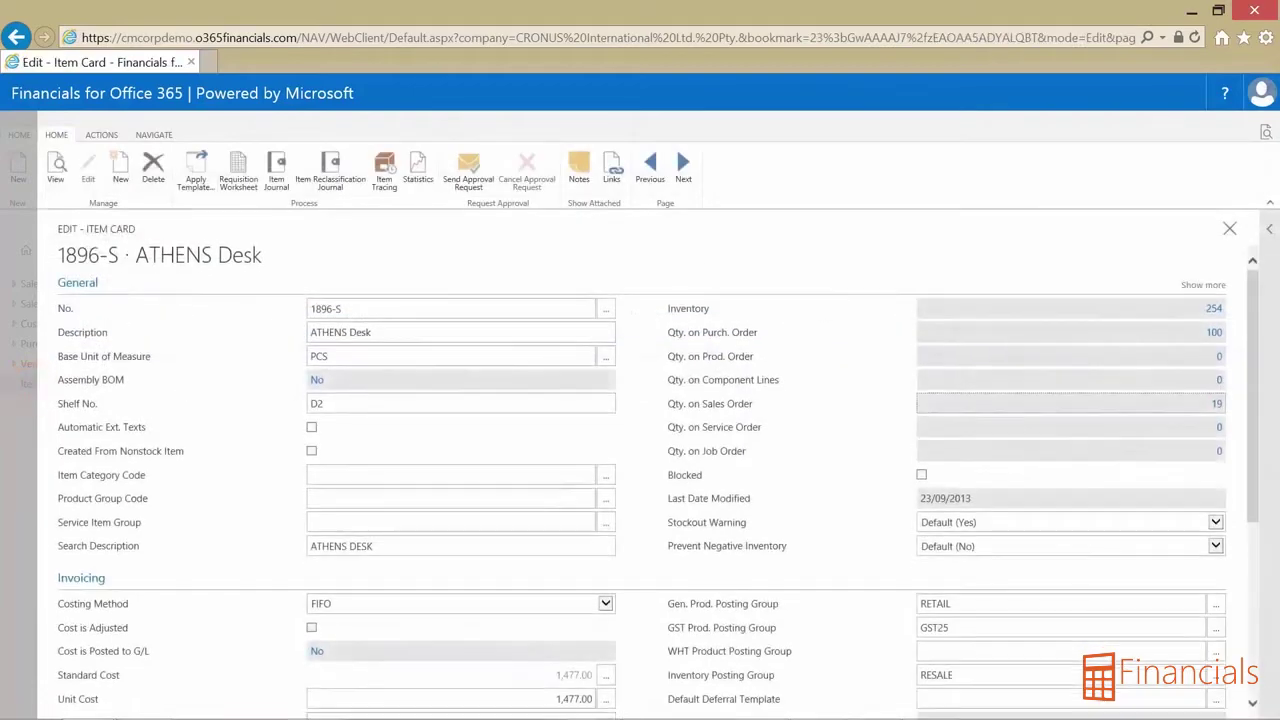
- Examine the item card's Invoicing section and its Replenishment System choices, and collapse both sections
scroll(640, 480, "down", 3)
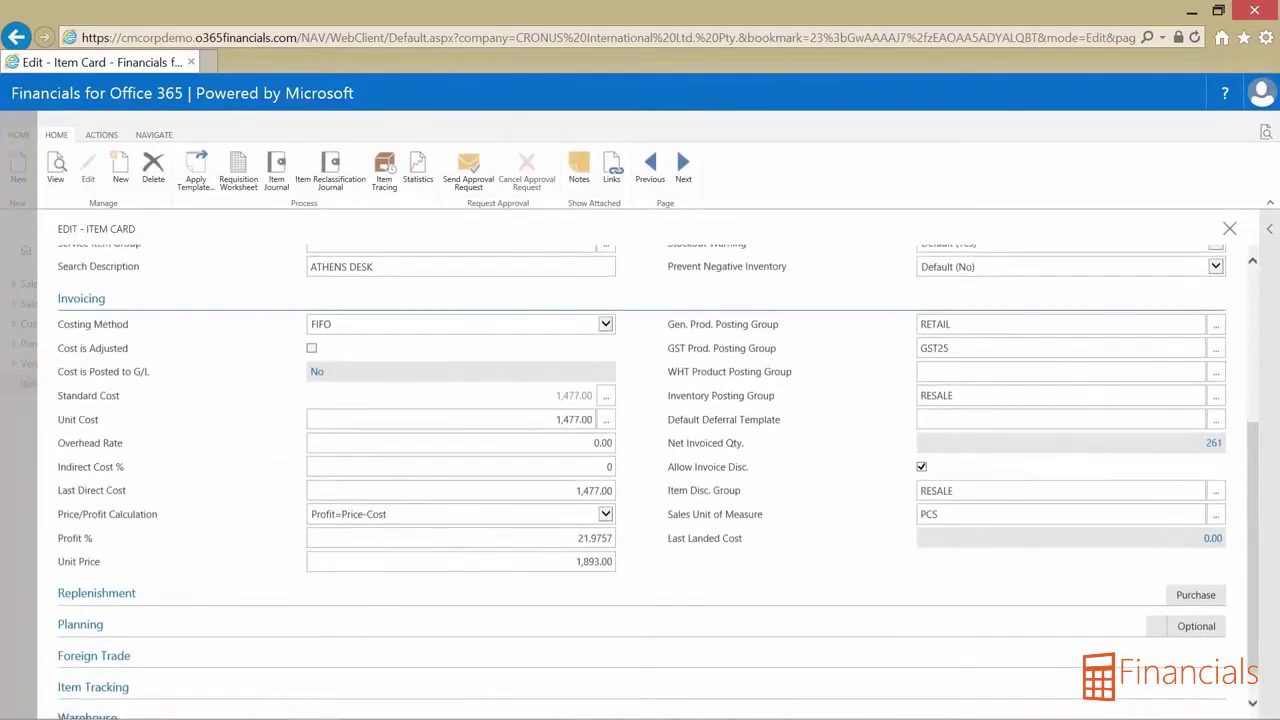
left_click(81, 298)
left_click(96, 560)
left_click(405, 580)
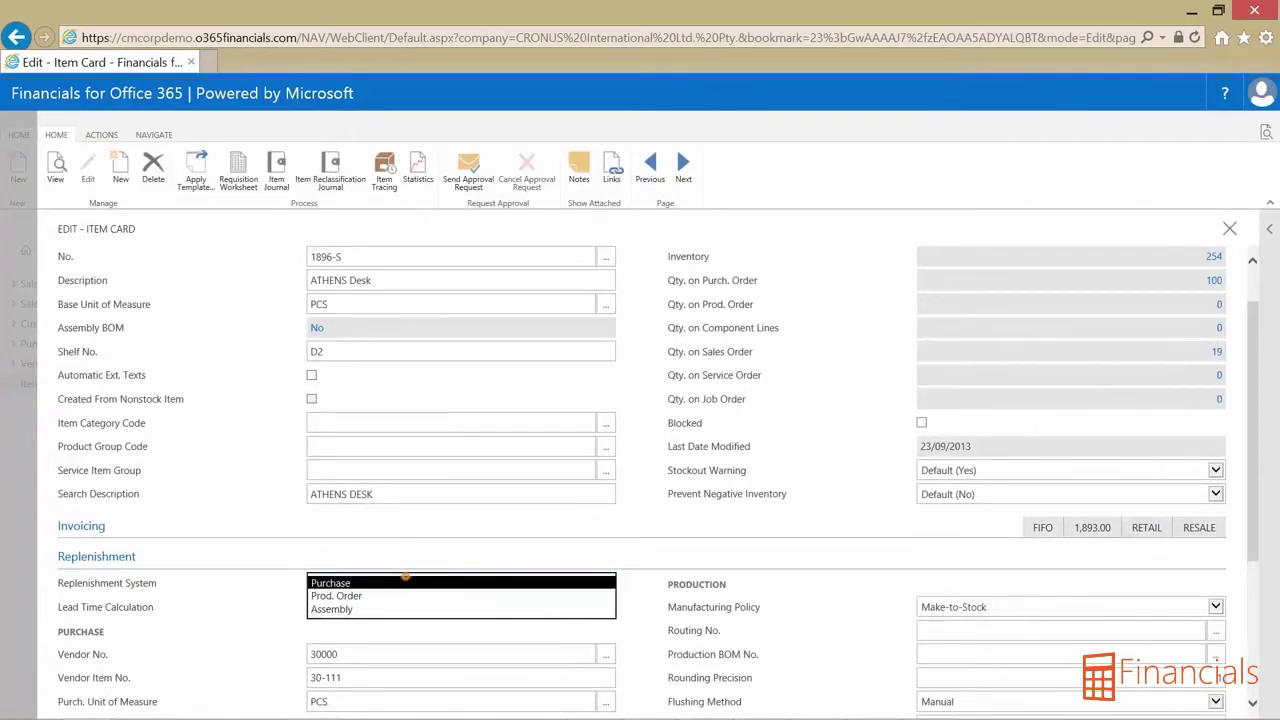
left_click(405, 582)
left_click(88, 556)
- View the ATHENS Desk's item availability by location, and close the availability page and the item card
left_click(153, 134)
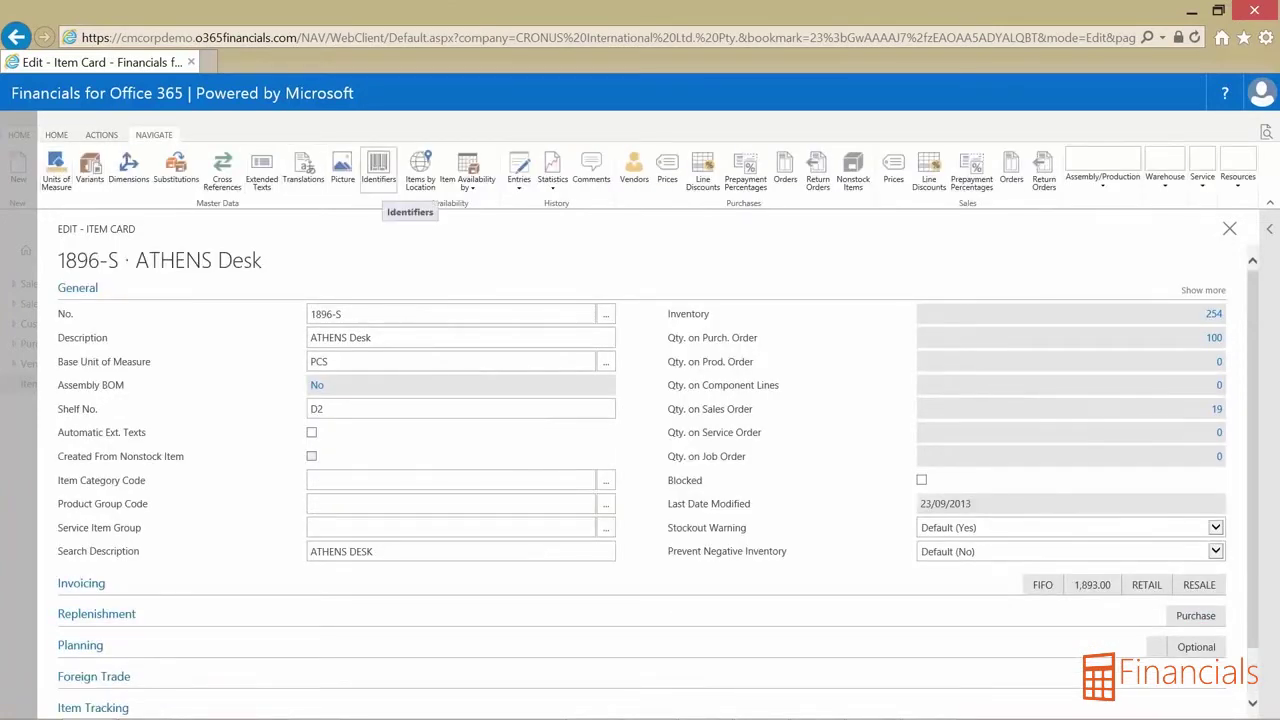
left_click(468, 170)
left_click(475, 195)
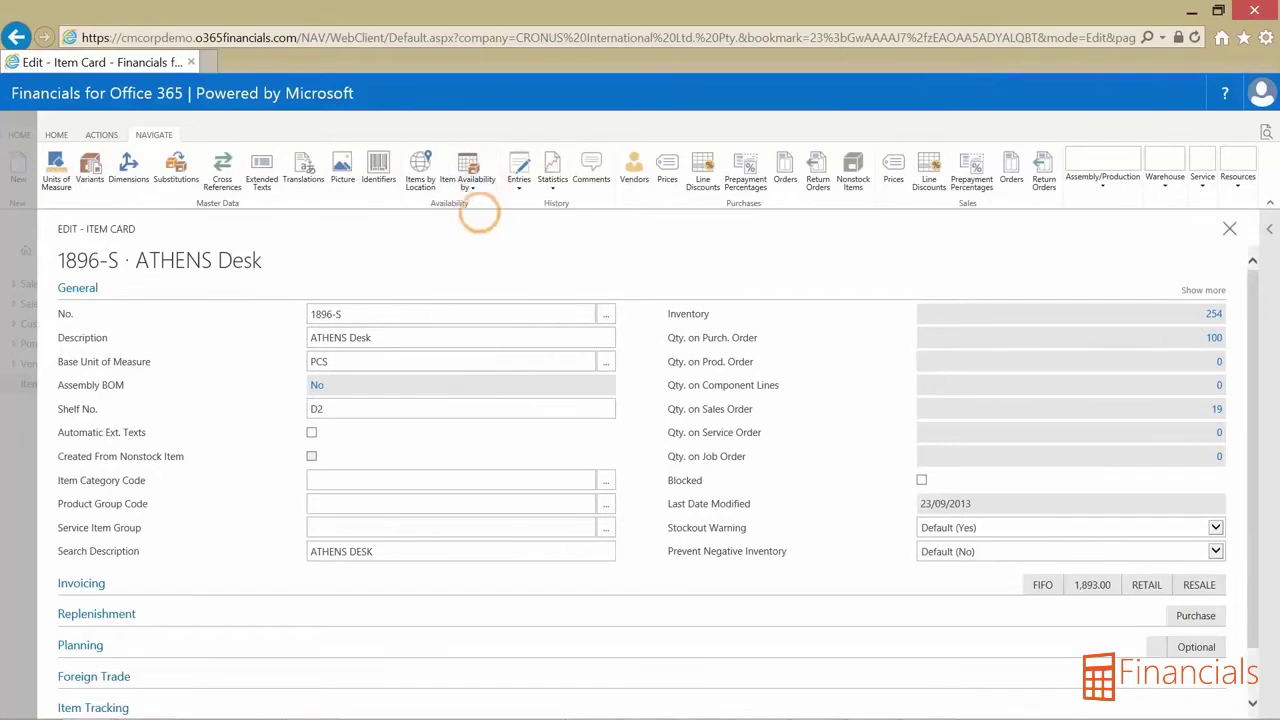
left_click(973, 163)
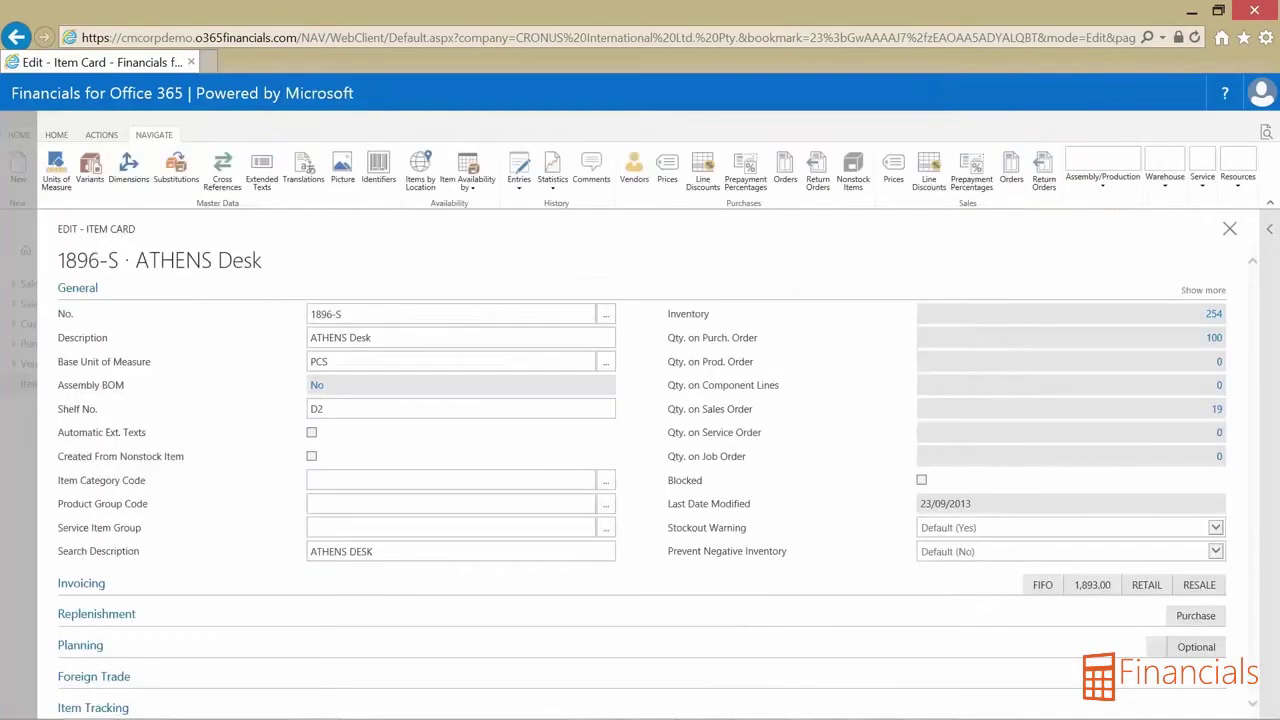
left_click(468, 170)
left_click(472, 299)
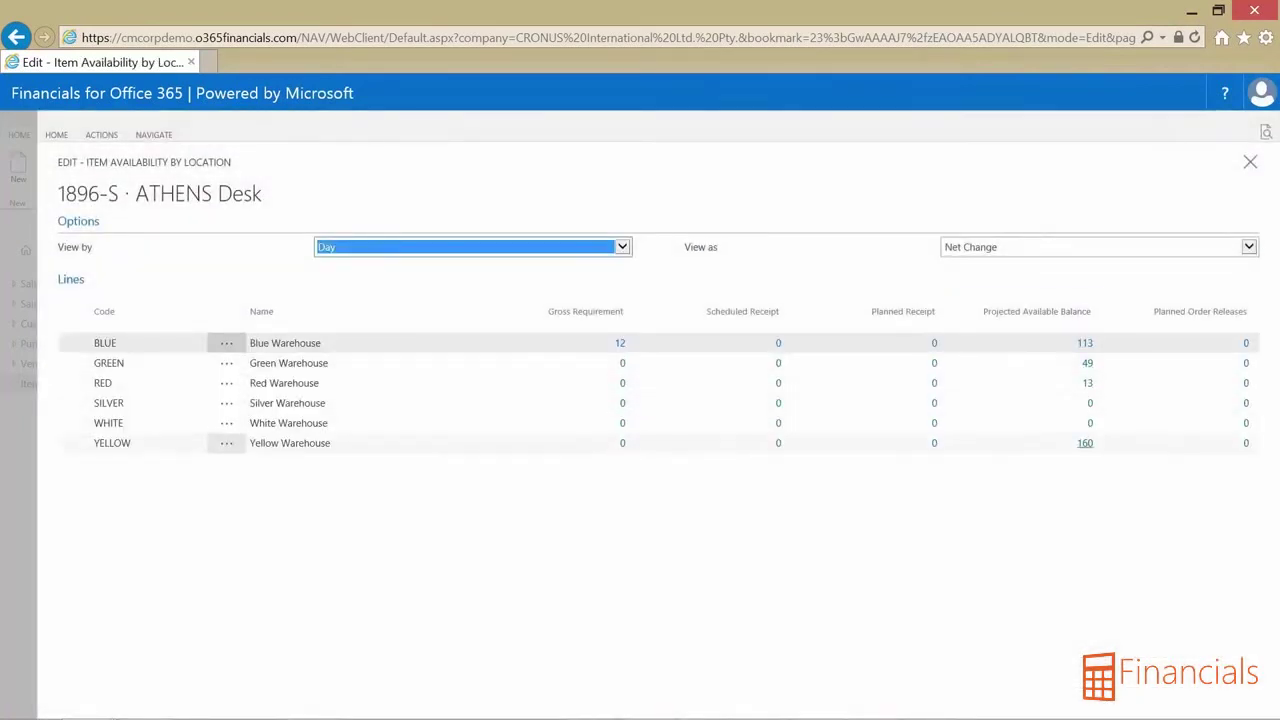
left_click(1250, 161)
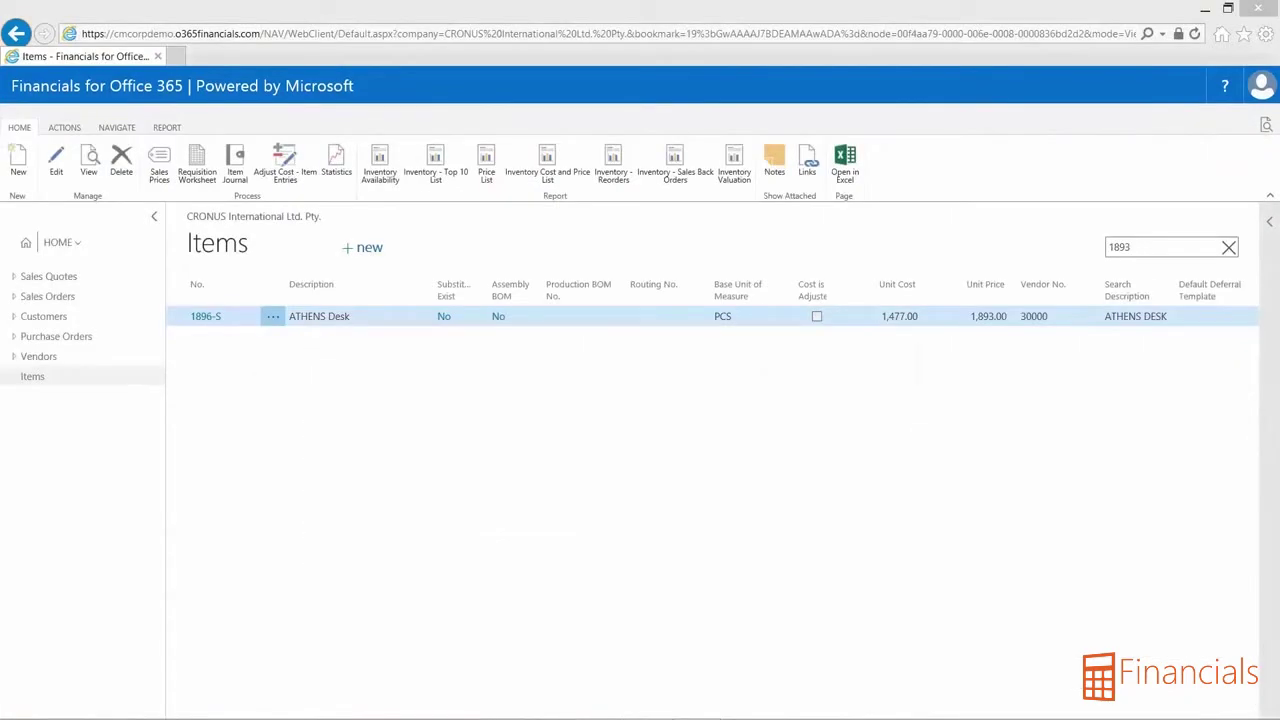
- Search pages and reports for "udf" and open the UDF Captions page
left_click(1266, 125)
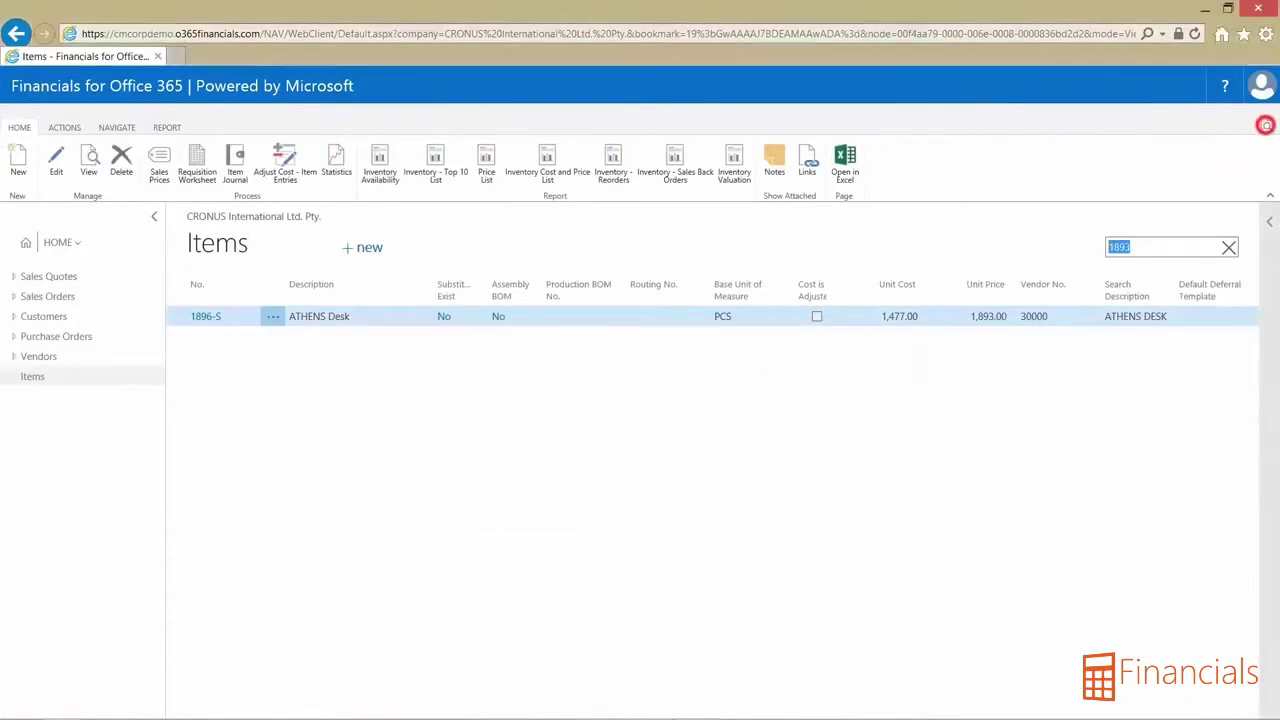
type("udf")
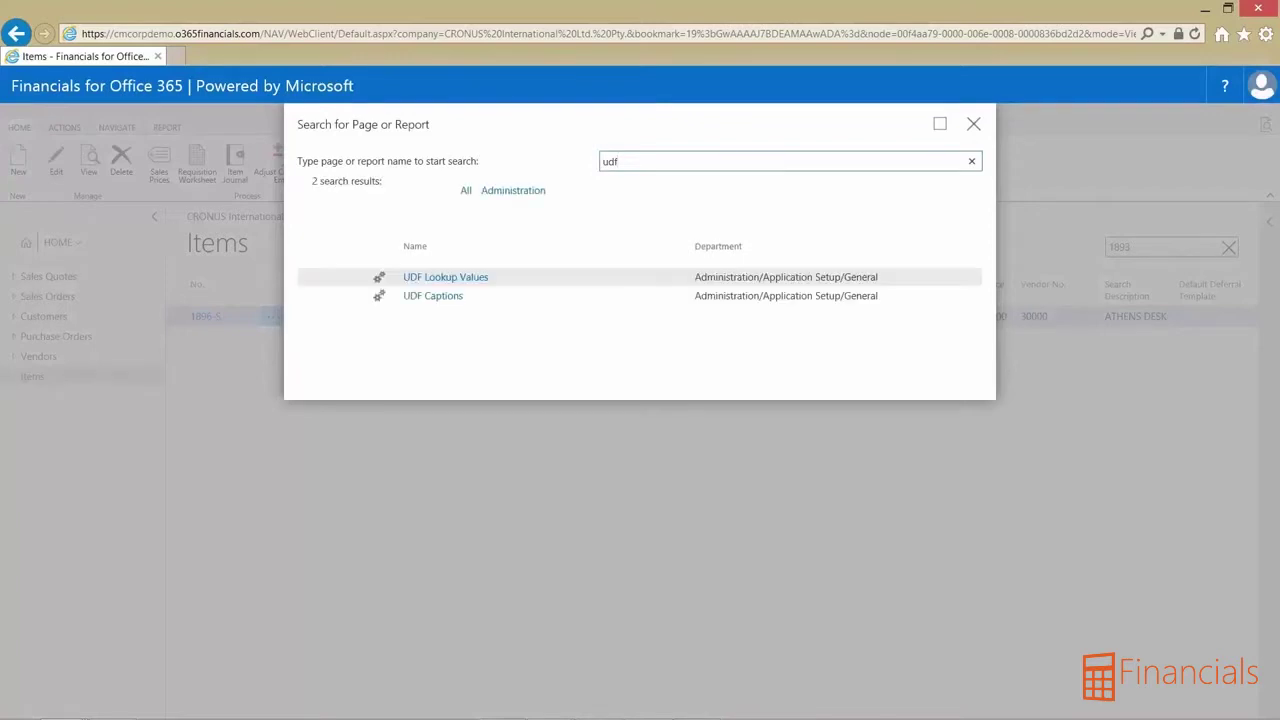
left_click(506, 297)
left_click(443, 296)
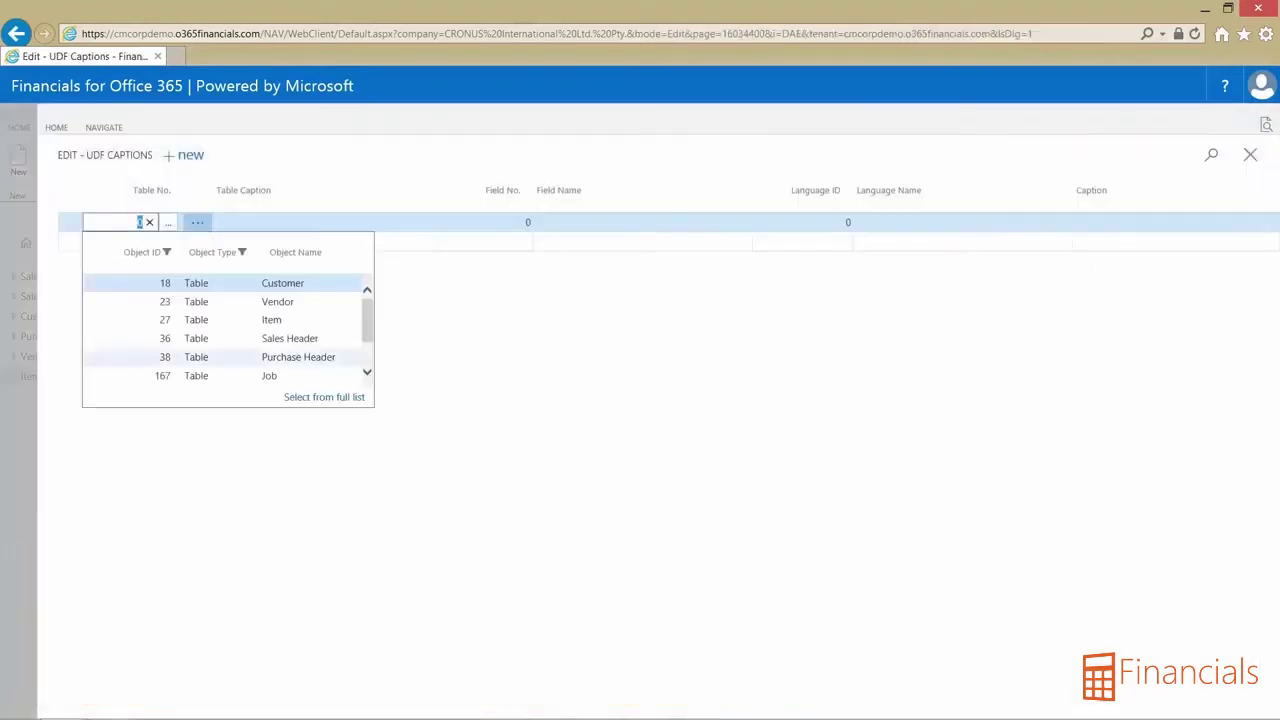
- Assign the first UDF caption line to table 27 (Item) and field UDF-BOOL-01
key("Down")
key("Down")
key("Down")
key("Down")
key("Down")
key("Down")
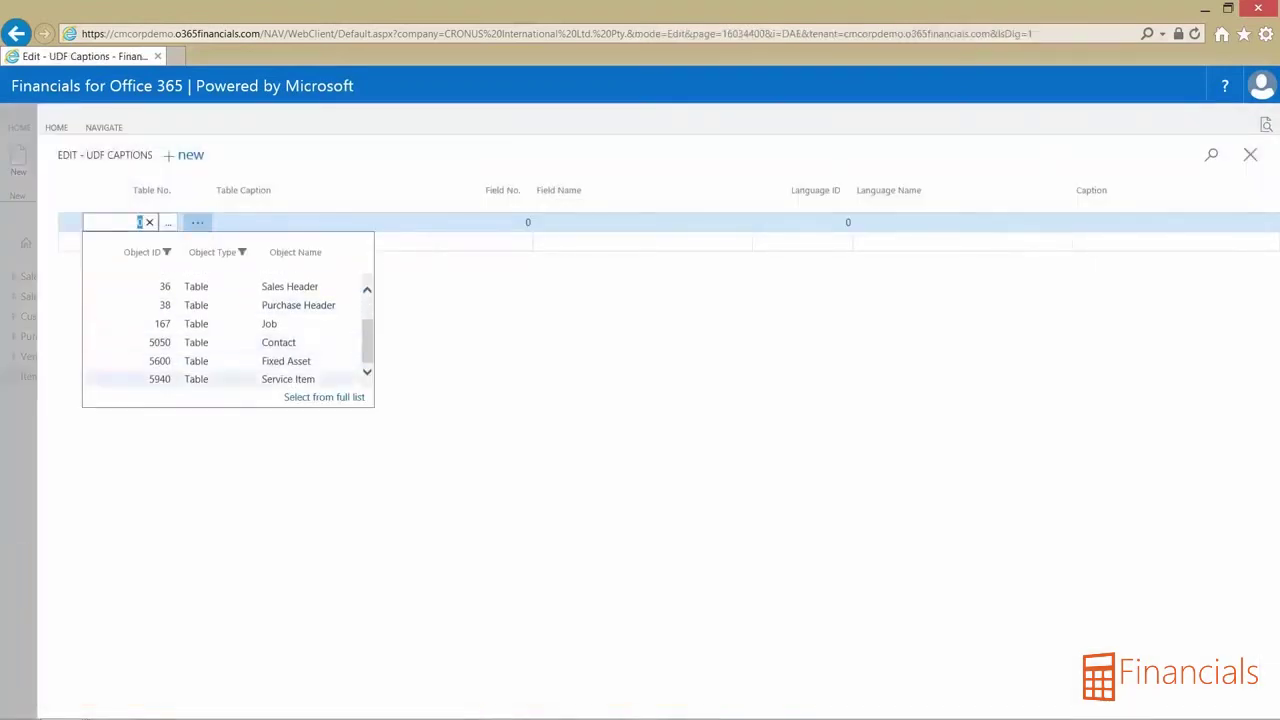
scroll(220, 330, "up", 2)
left_click(189, 321)
left_click(487, 222)
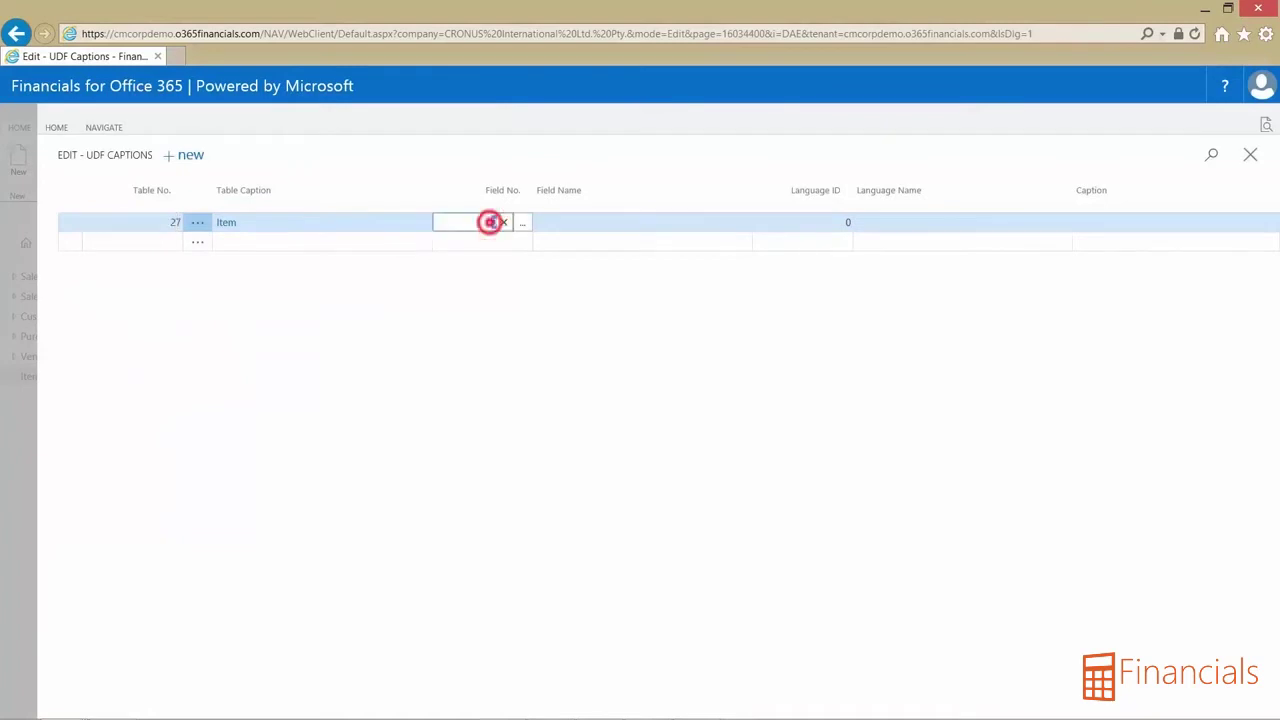
left_click(520, 222)
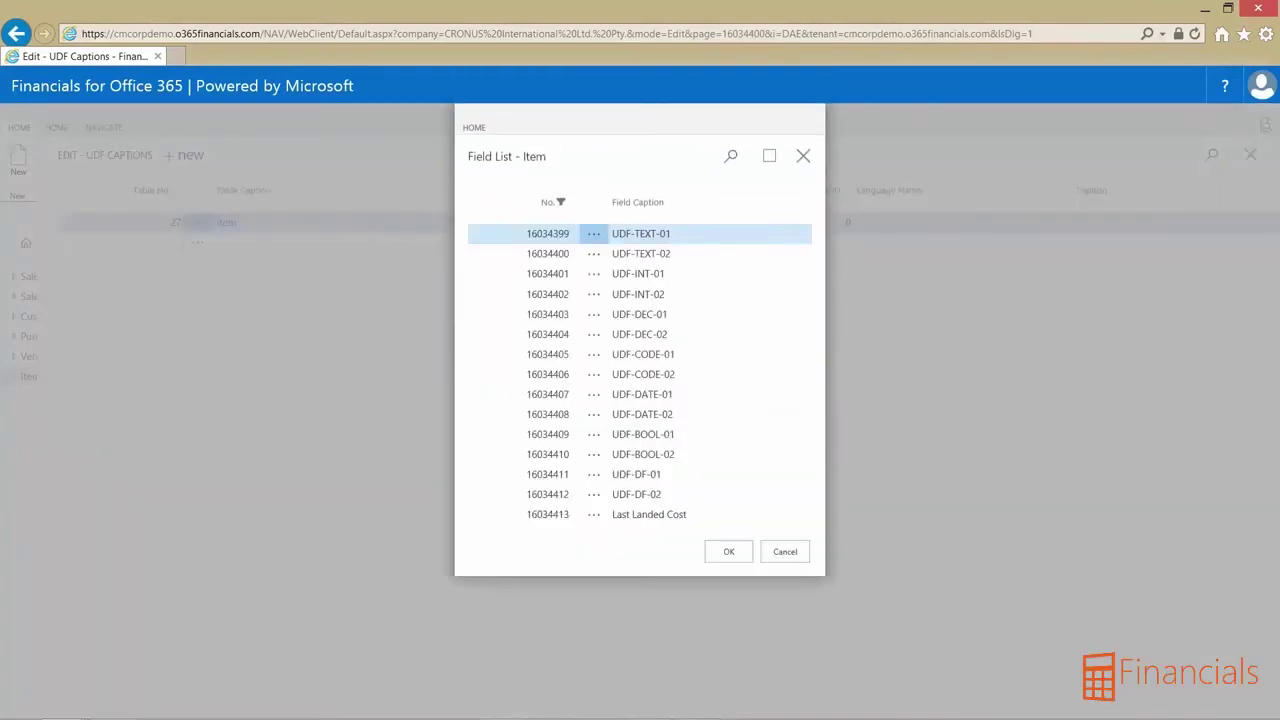
left_click(690, 434)
left_click(723, 545)
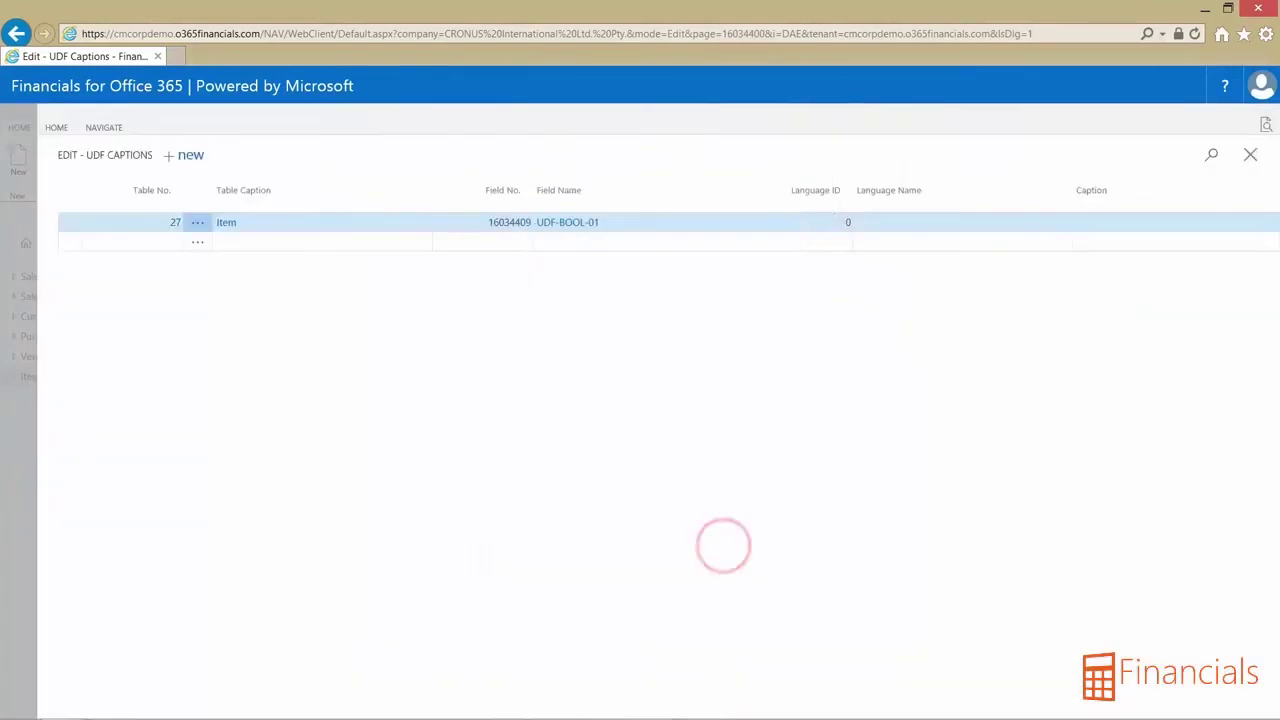
- Set the UDF-BOOL-01 line's language ID to 3081 and its caption to "Furniture Polished"
left_click(846, 220)
type("30810")
key("Tab")
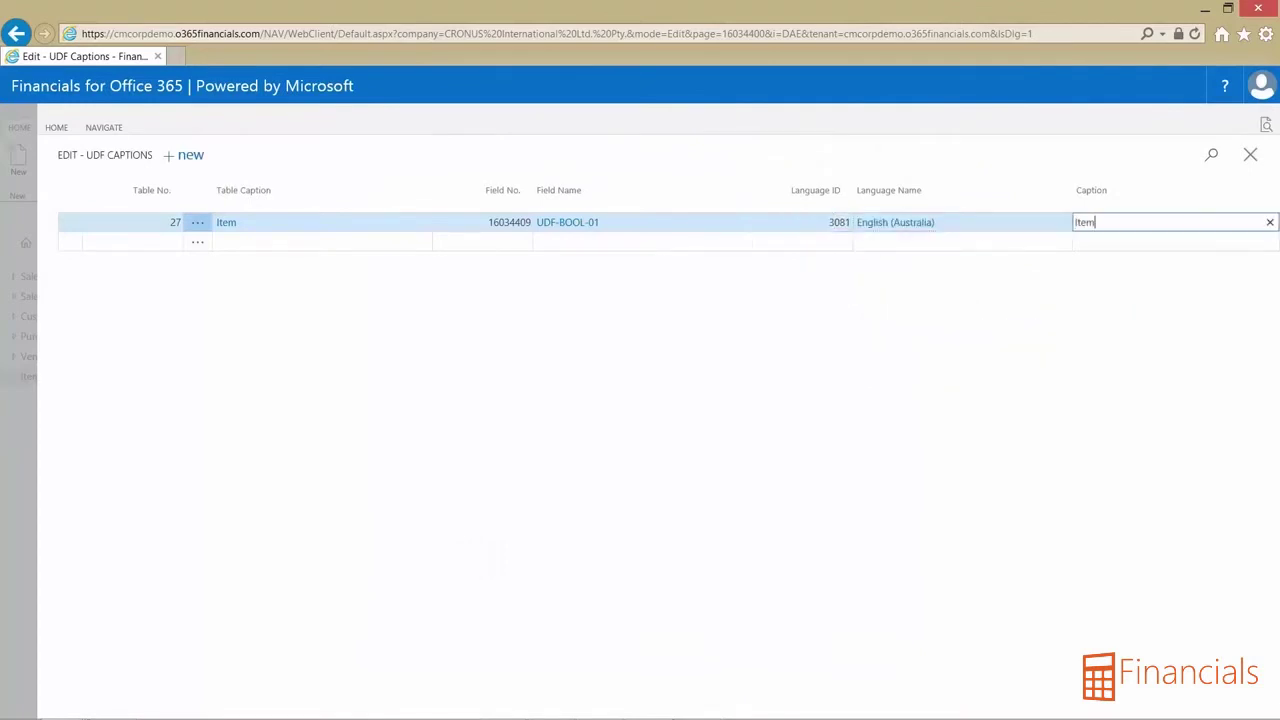
key("Home")
key("ctrl+shift+Right")
type("Furniture")
- Add a caption line for table 27, field UDF-CODE-01, language ID 3081, with the caption "Employee who Polished Furniture"
left_click(160, 241)
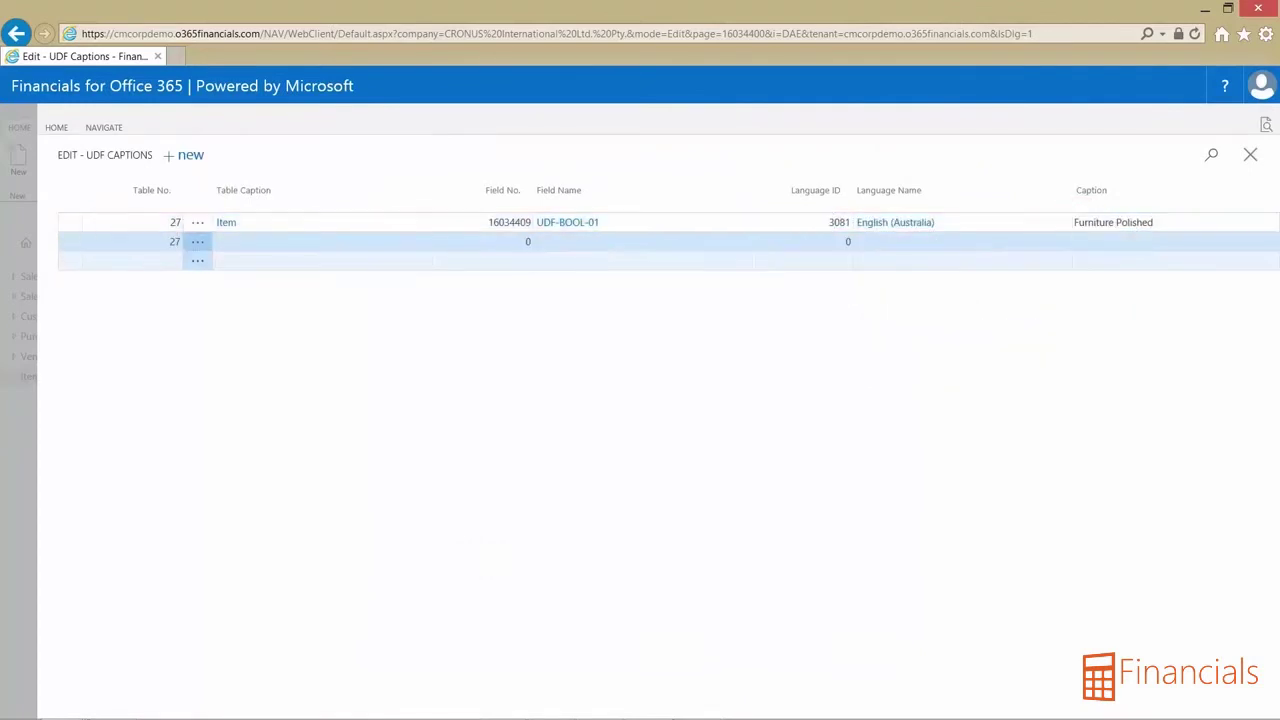
left_click(522, 242)
left_click(640, 354)
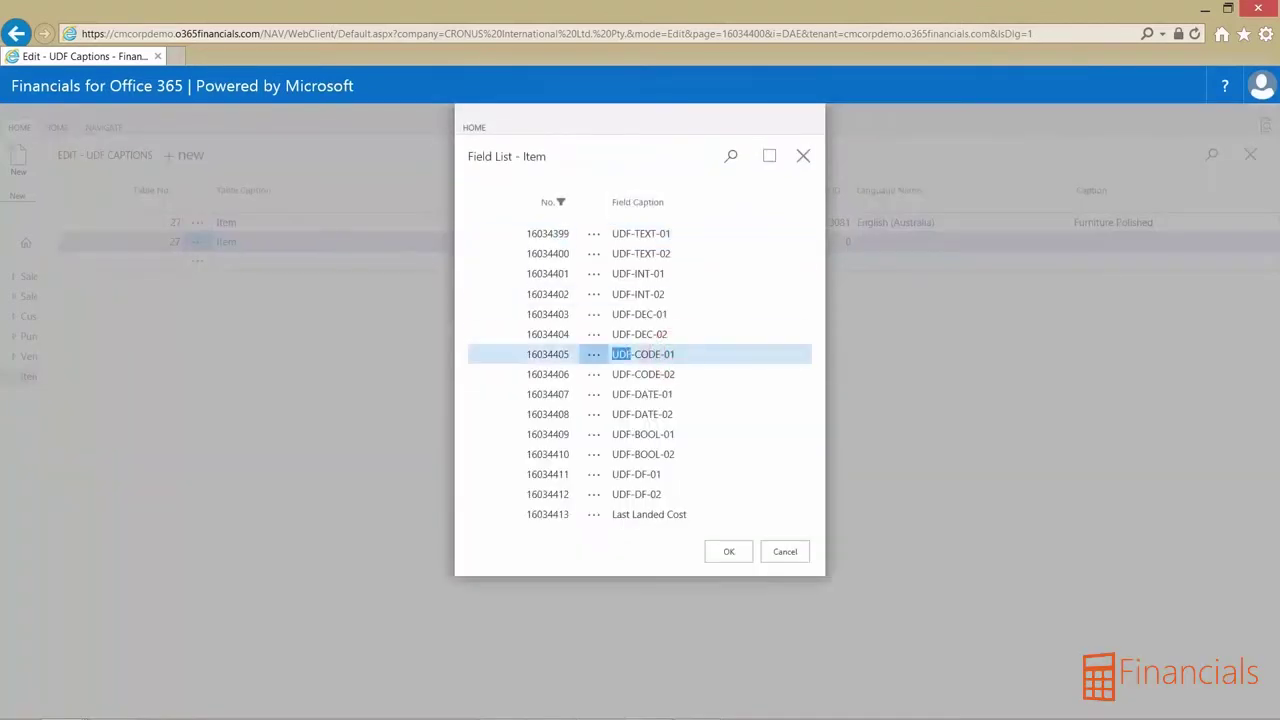
left_click(728, 548)
key("Tab")
type("3081")
key("Tab")
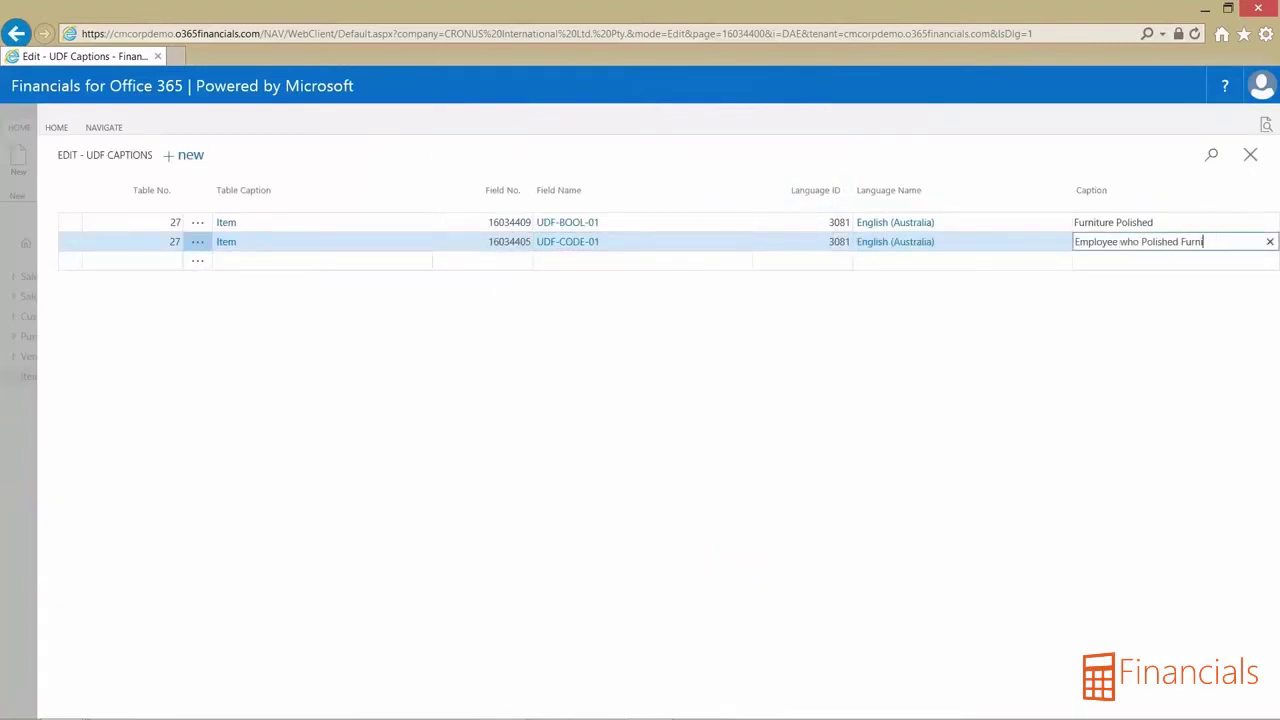
- Add a caption line for table 27, field UDF-TEXT-01, language ID 3081, with the caption "Comments on Polish"
left_click(138, 260)
type("27")
key("Tab")
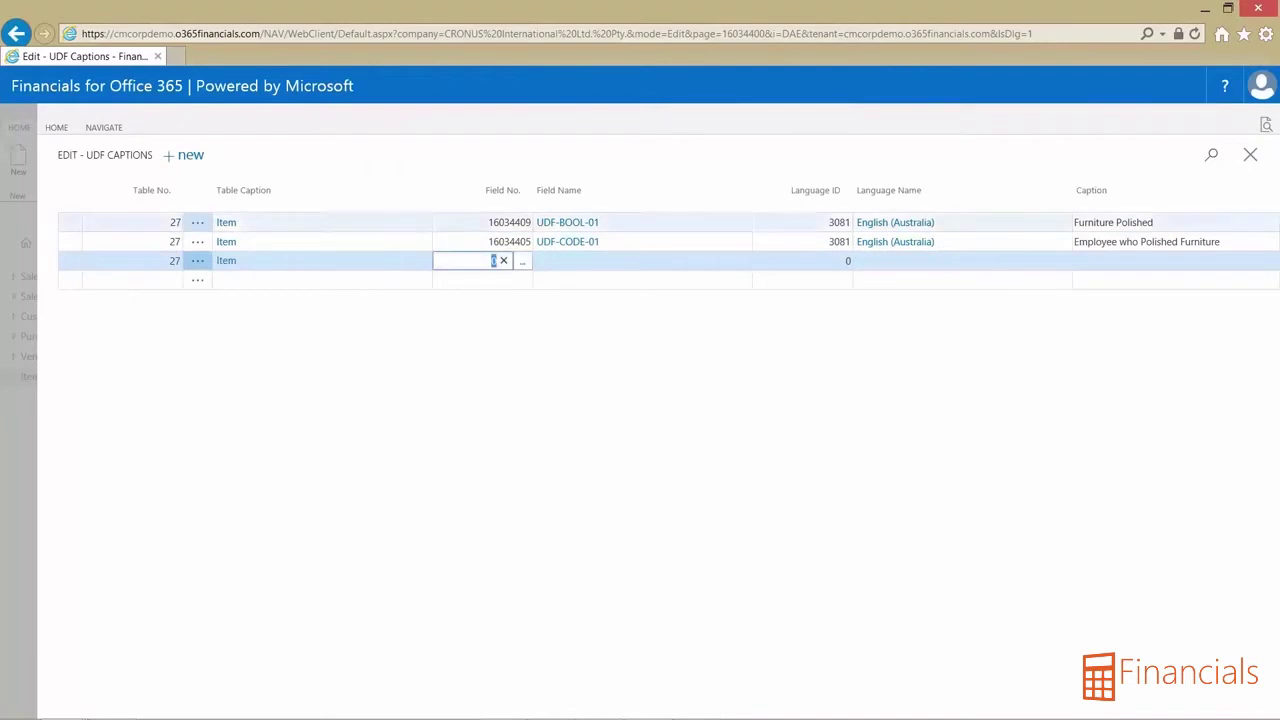
left_click(520, 261)
key("Return")
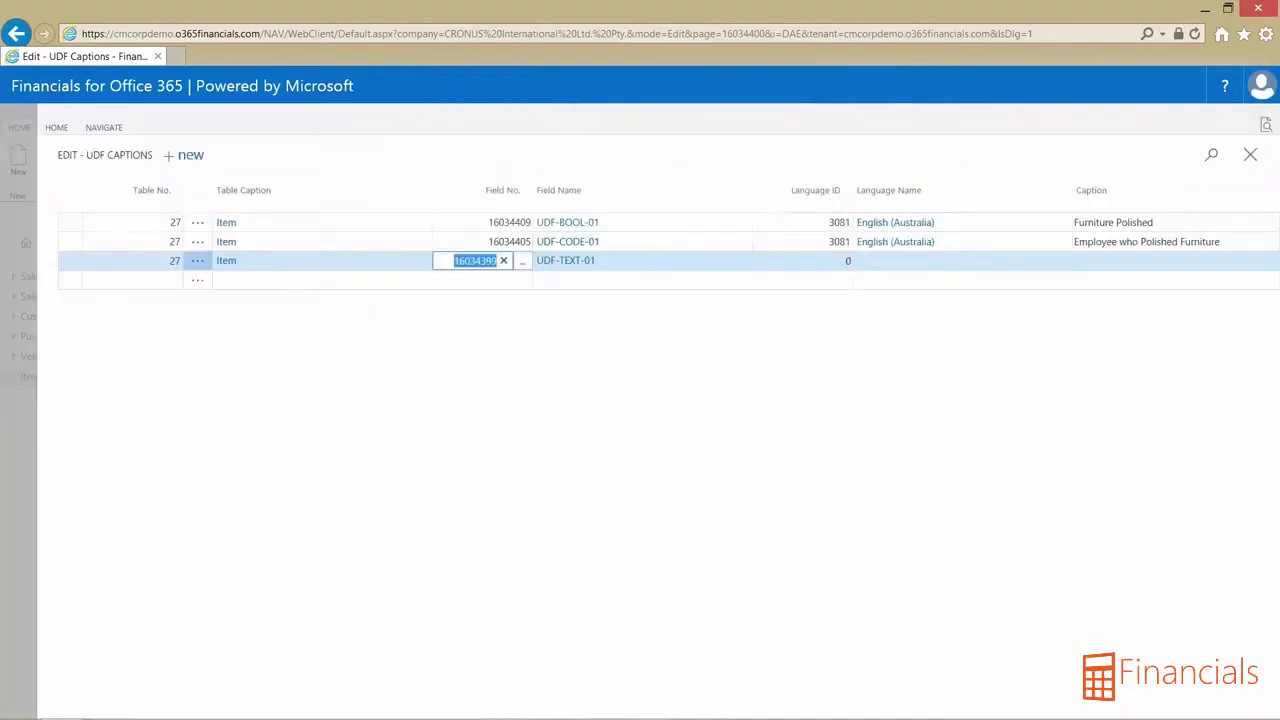
key("Tab")
key("Tab")
type("Comments on Polis")
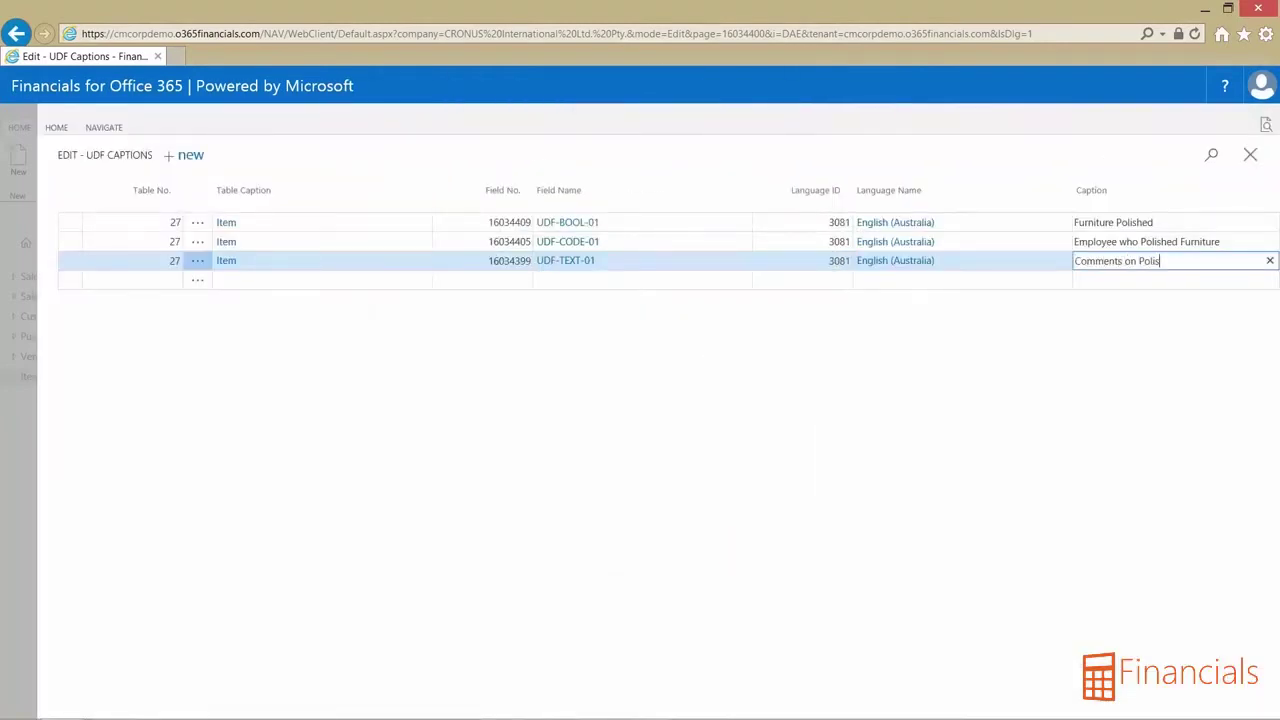
type("h")
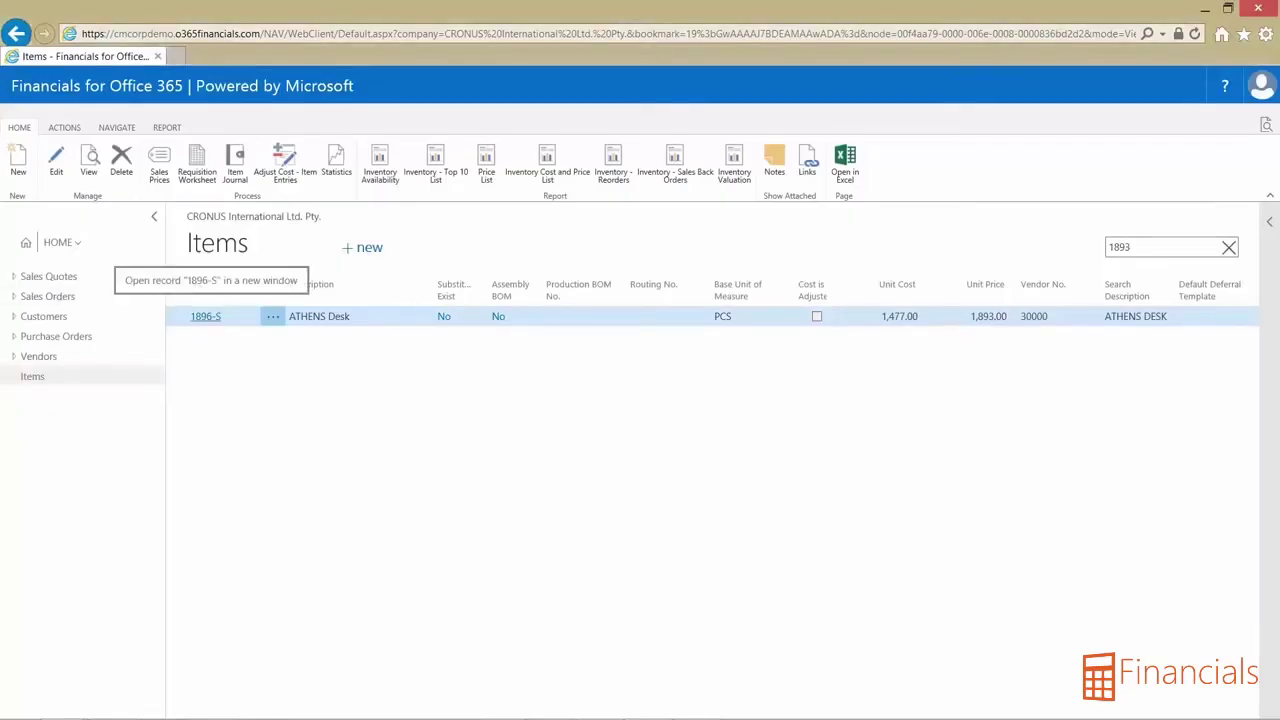
- In the ATHENS Desk card's Other Information, enable Furniture Polished and enter "Went well" as Comments on Polish
left_click(205, 316)
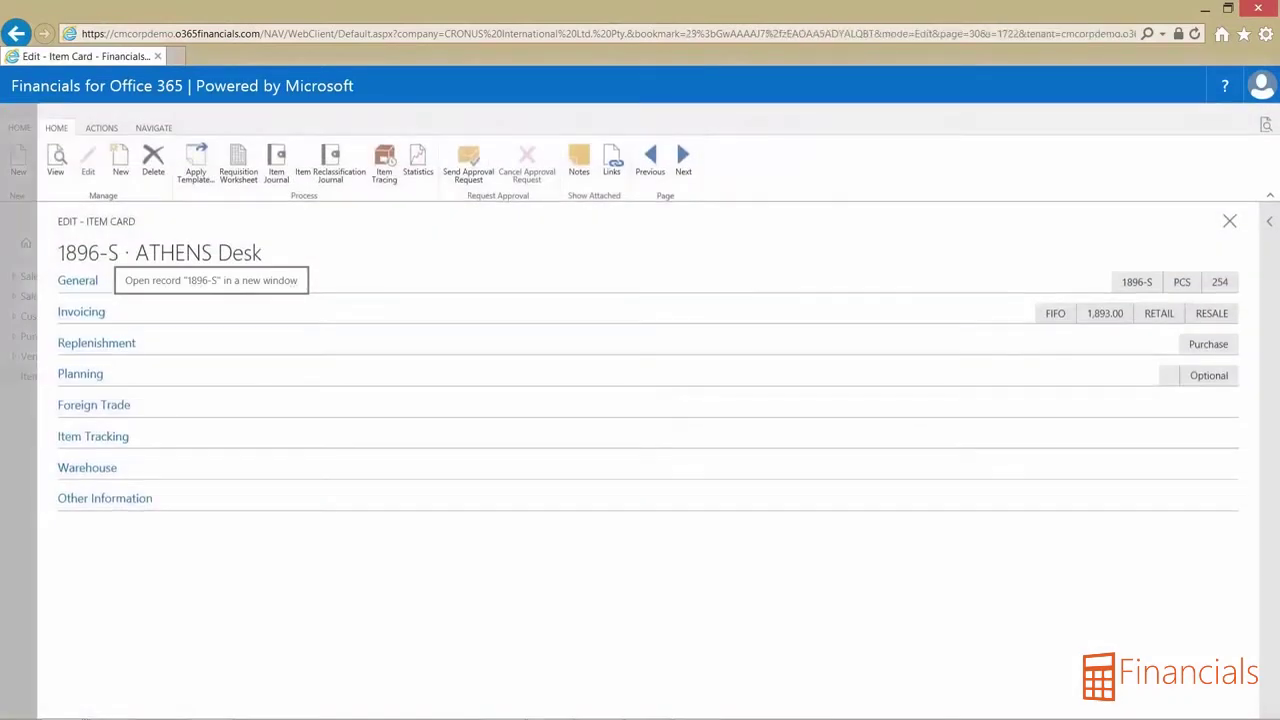
left_click(86, 497)
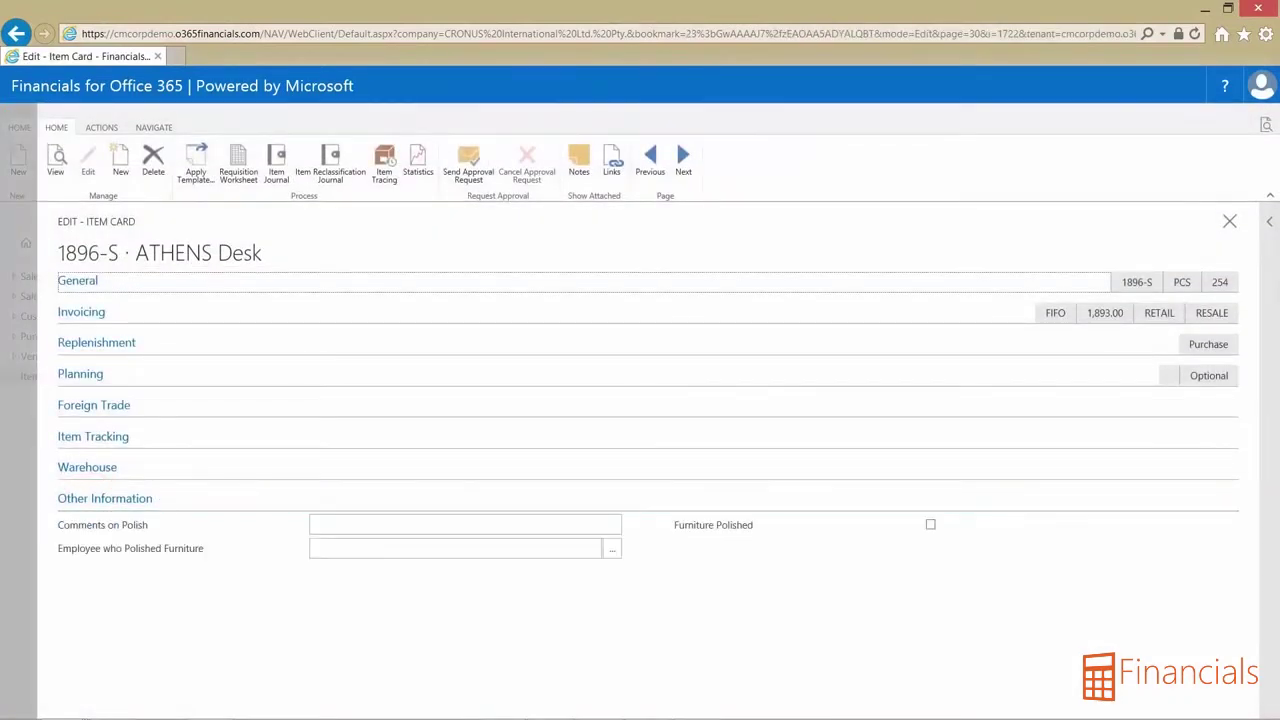
left_click(930, 524)
left_click(356, 522)
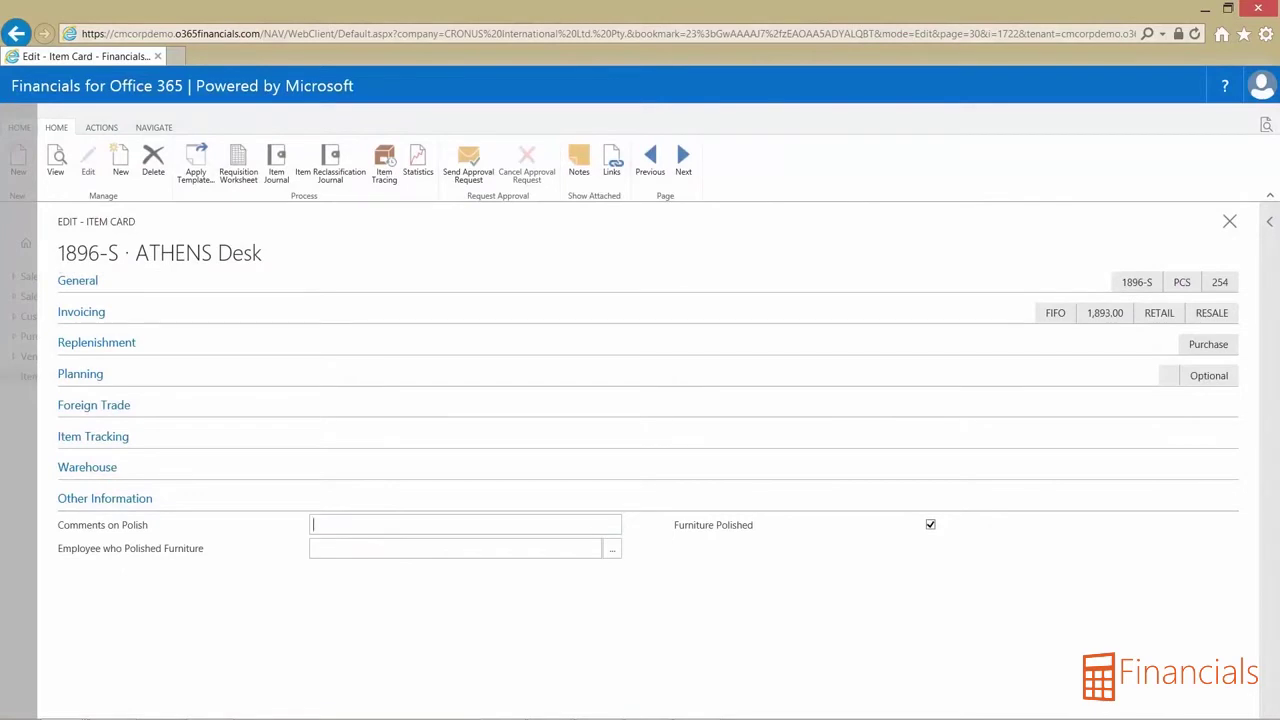
type("Went well")
- Set Employee who Polished Furniture to code JR from the lookup values, and close the item card
left_click(612, 549)
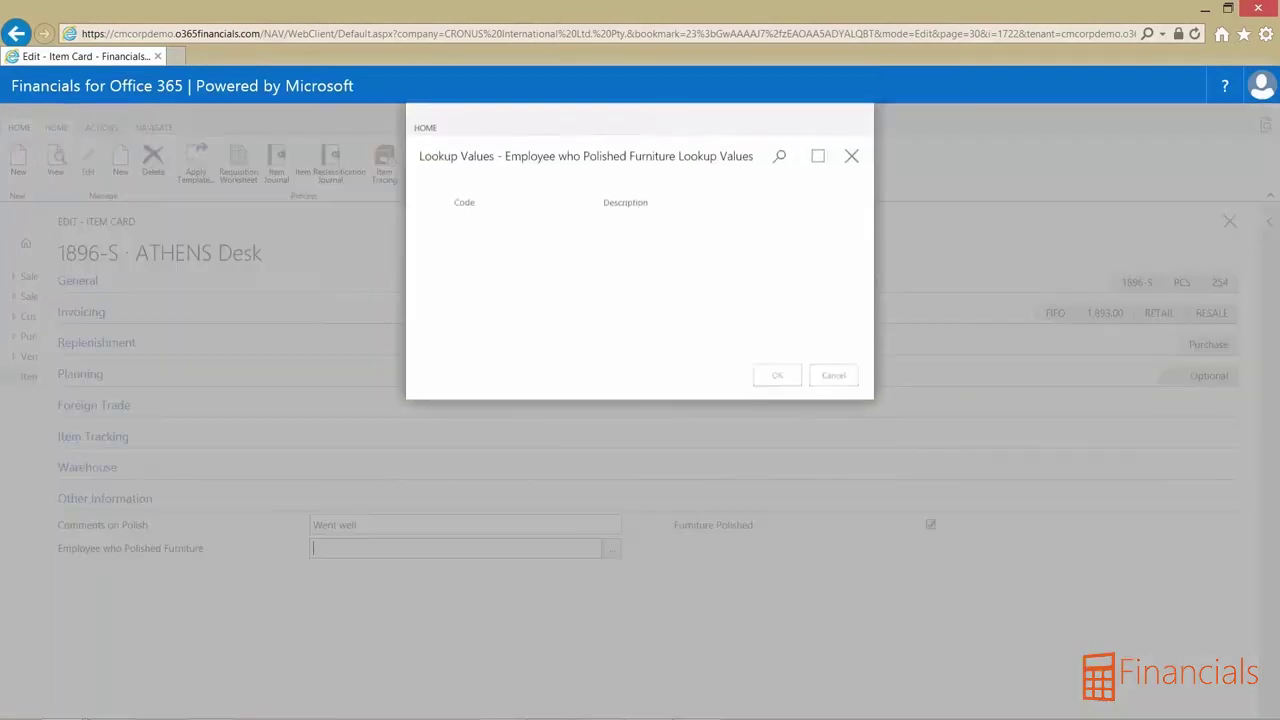
left_click(677, 255)
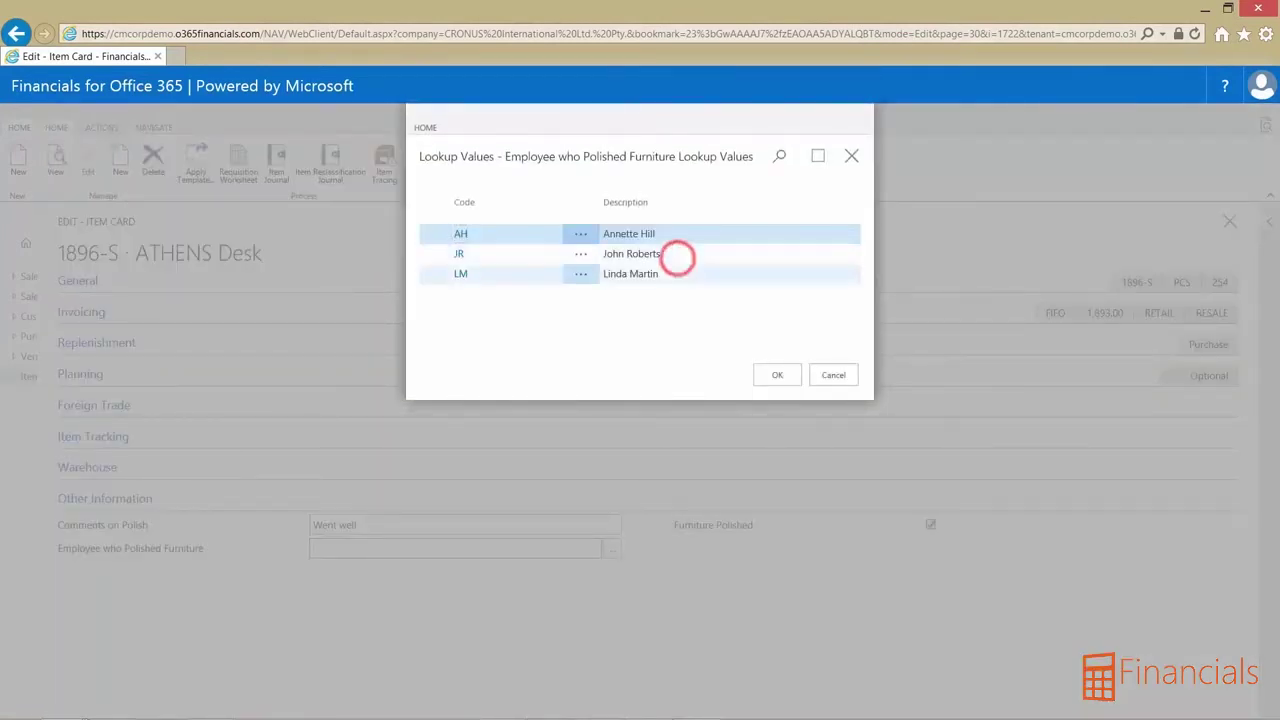
double_click(676, 256)
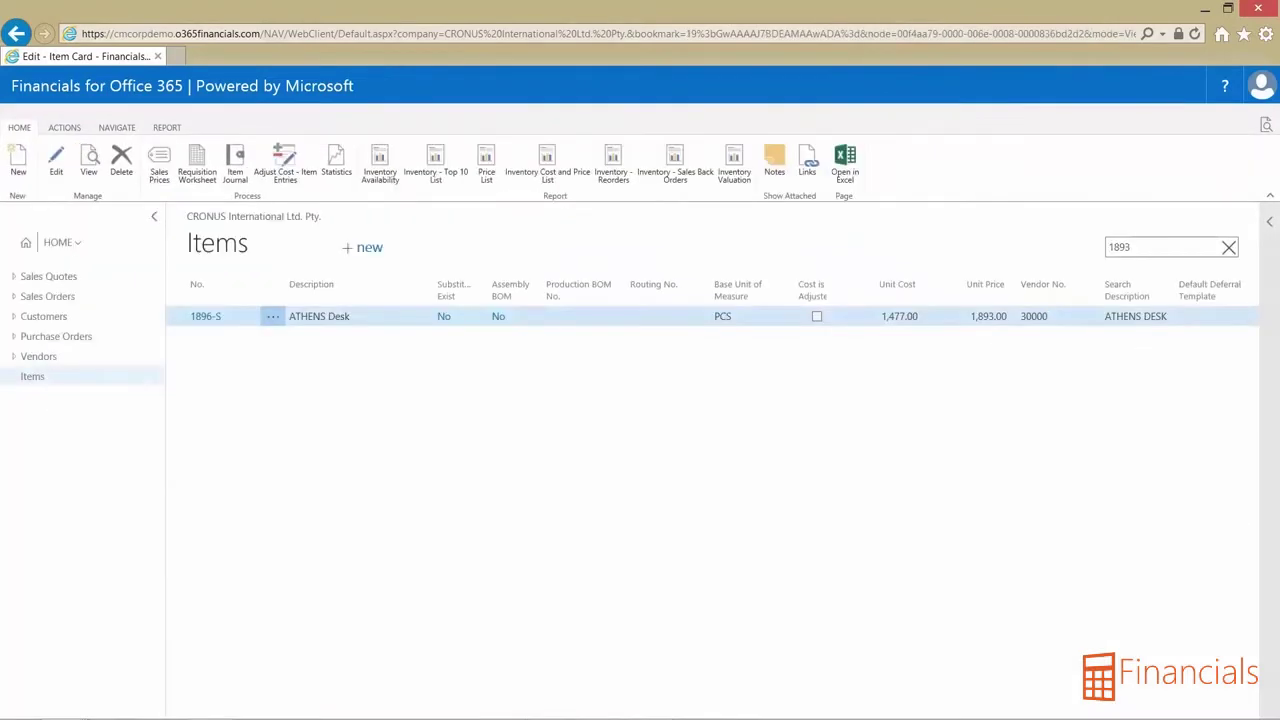
- Add the Employee who Polished Furniture column to the Items list and search the list for "athens"
left_click(853, 291)
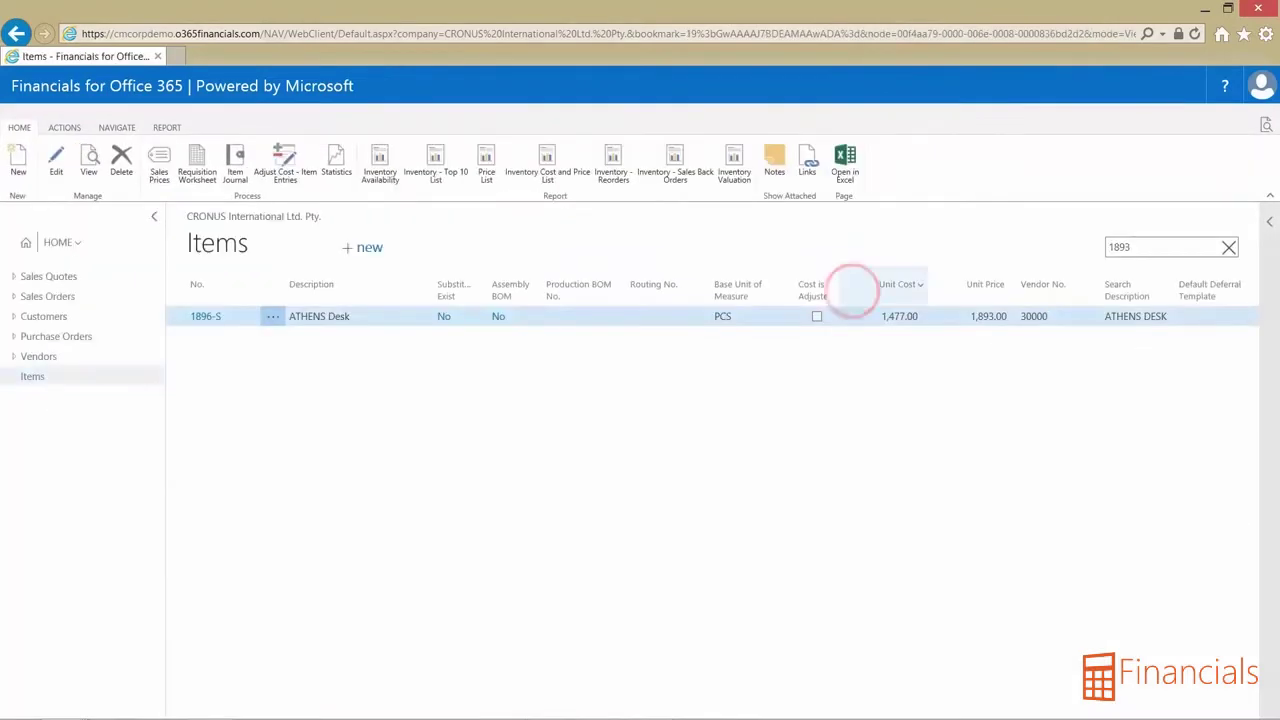
left_click(880, 460)
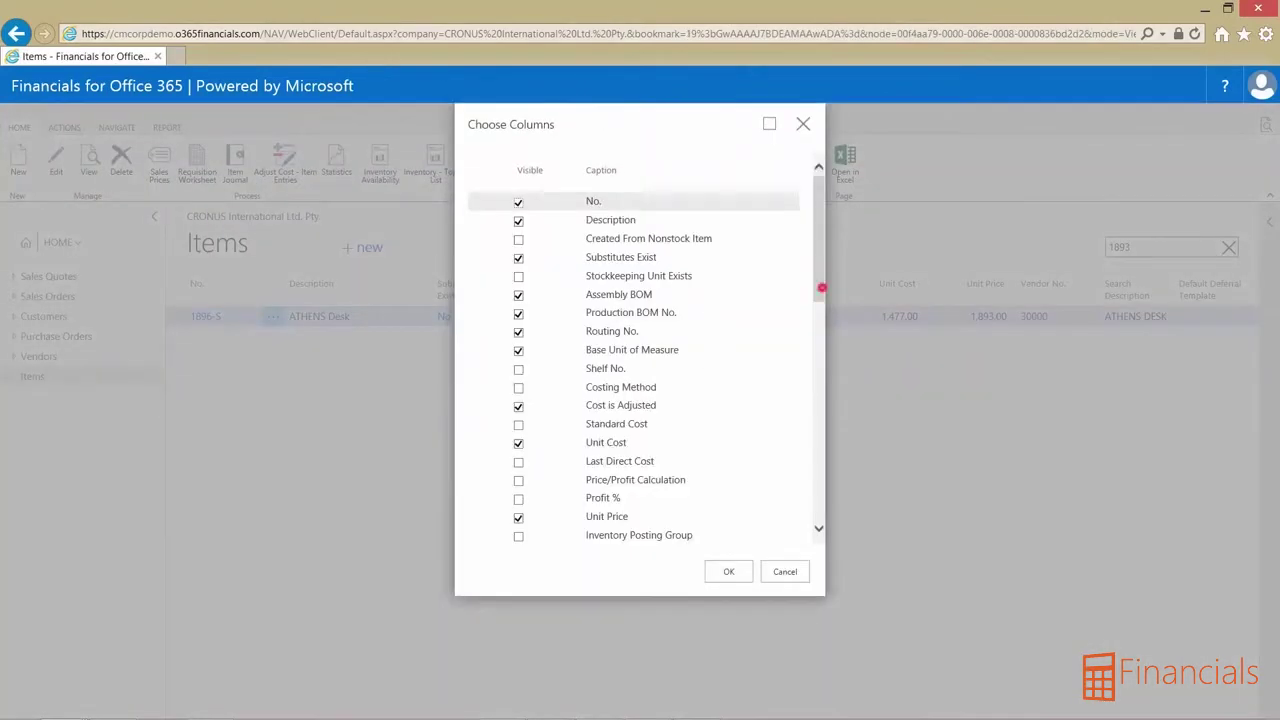
left_click_drag(821, 288, 821, 450)
left_click(518, 451)
left_click(728, 571)
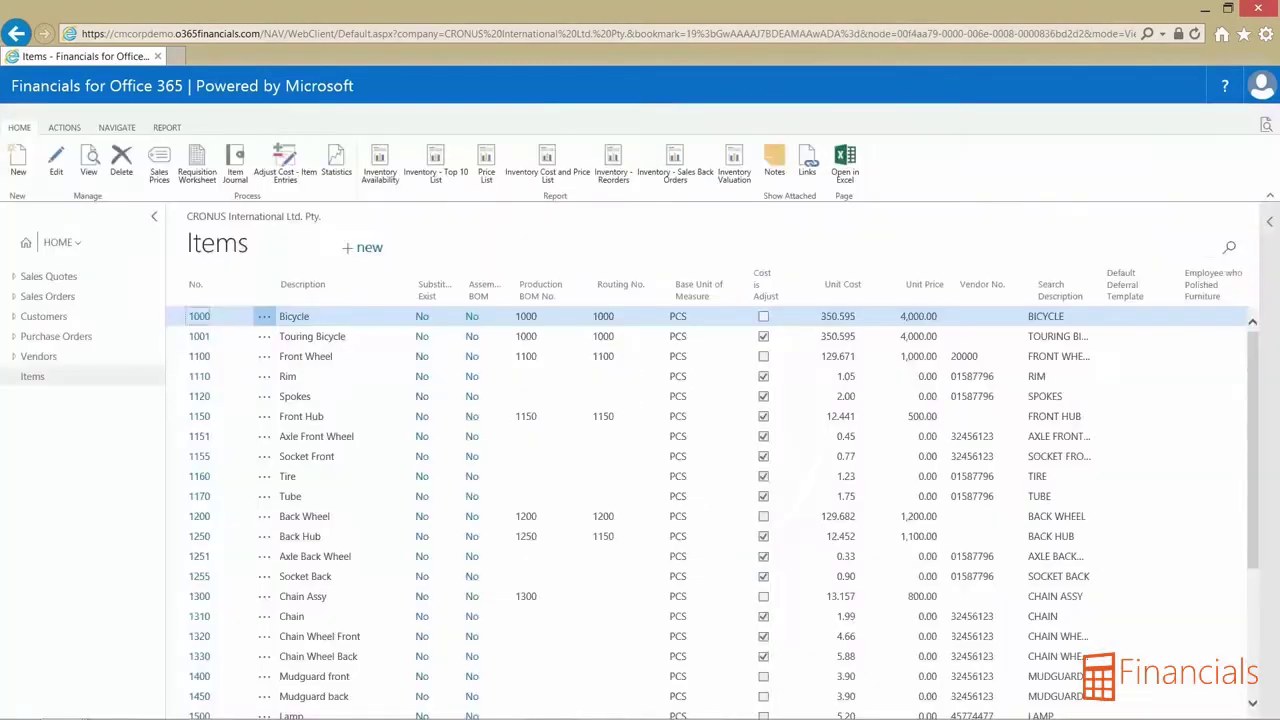
left_click(1229, 247)
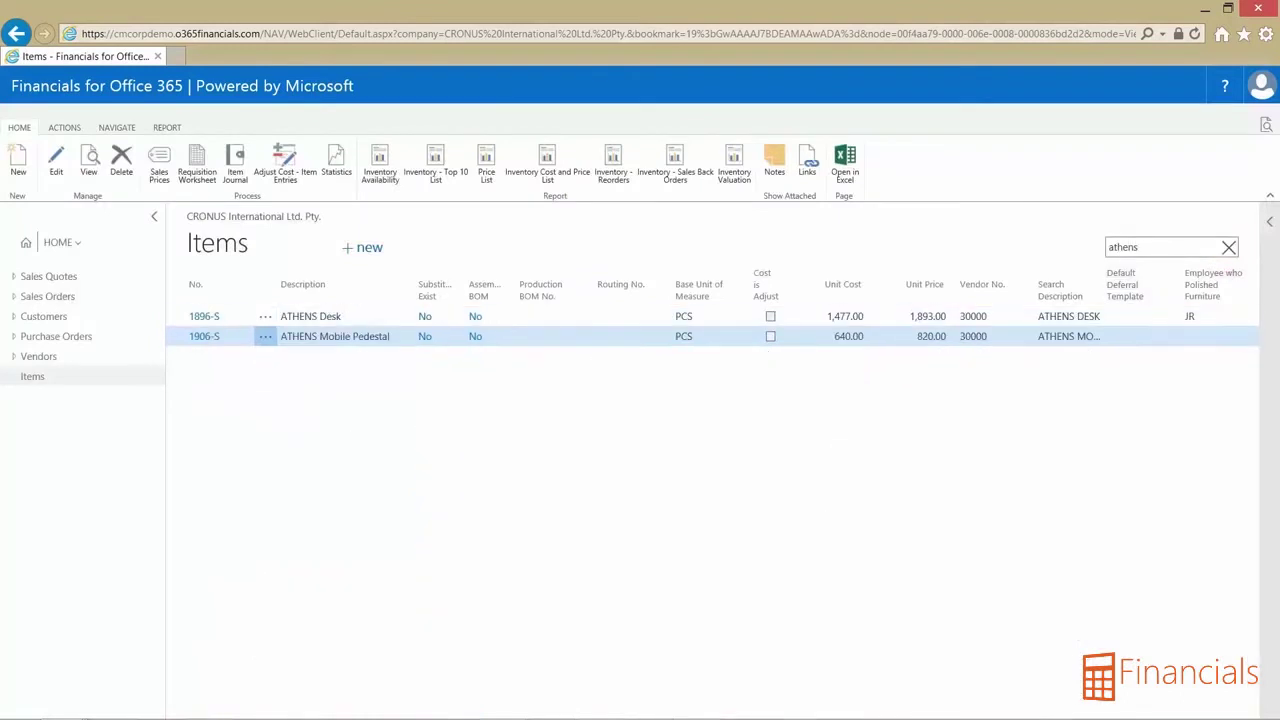
- Go to the Journals area and open the General Journal's DEFAULT batch
left_click(57, 242)
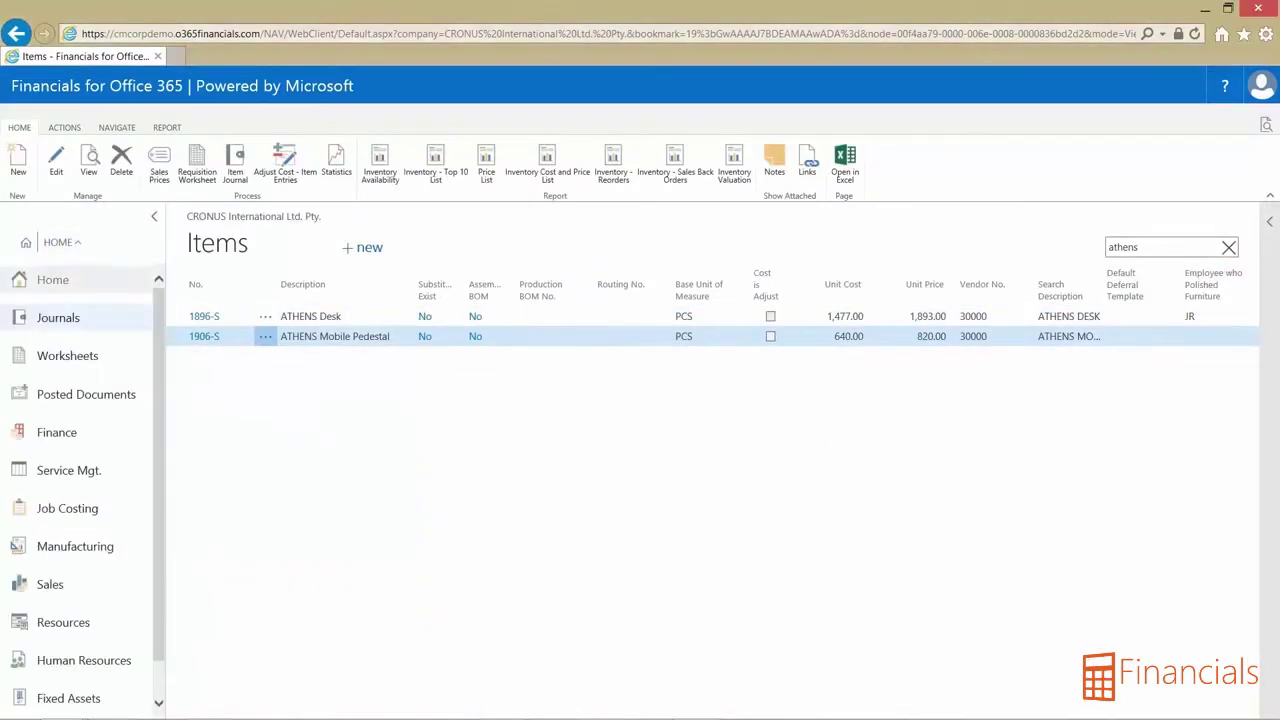
left_click(45, 317)
left_click(213, 279)
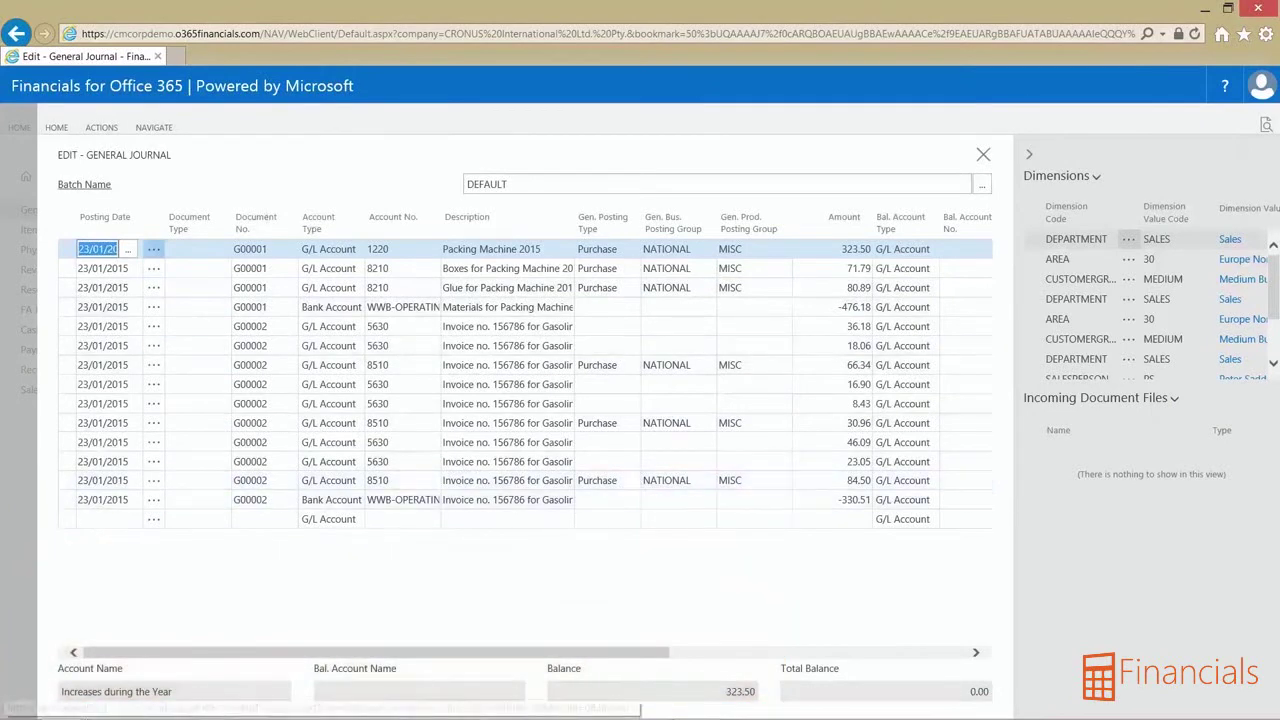
- Open the PAYROLL standard journal from the General Journal's list of standard journals to view its lines
left_click(56, 127)
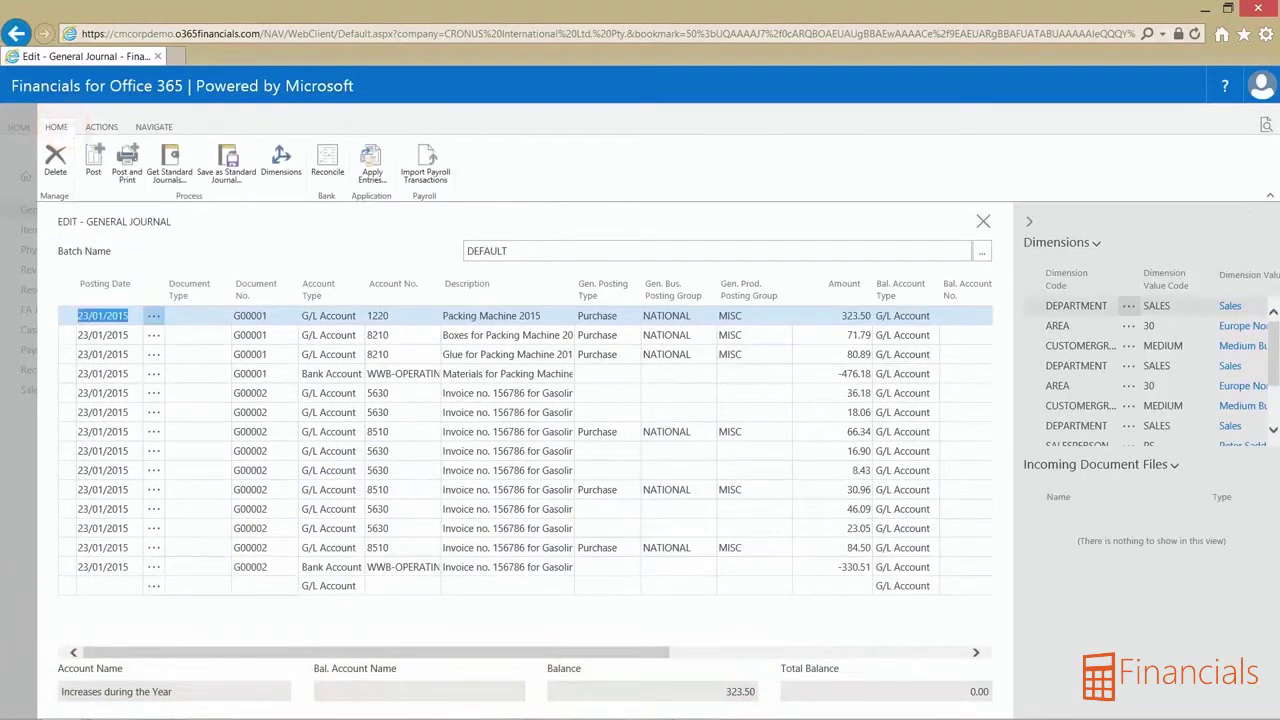
left_click(169, 162)
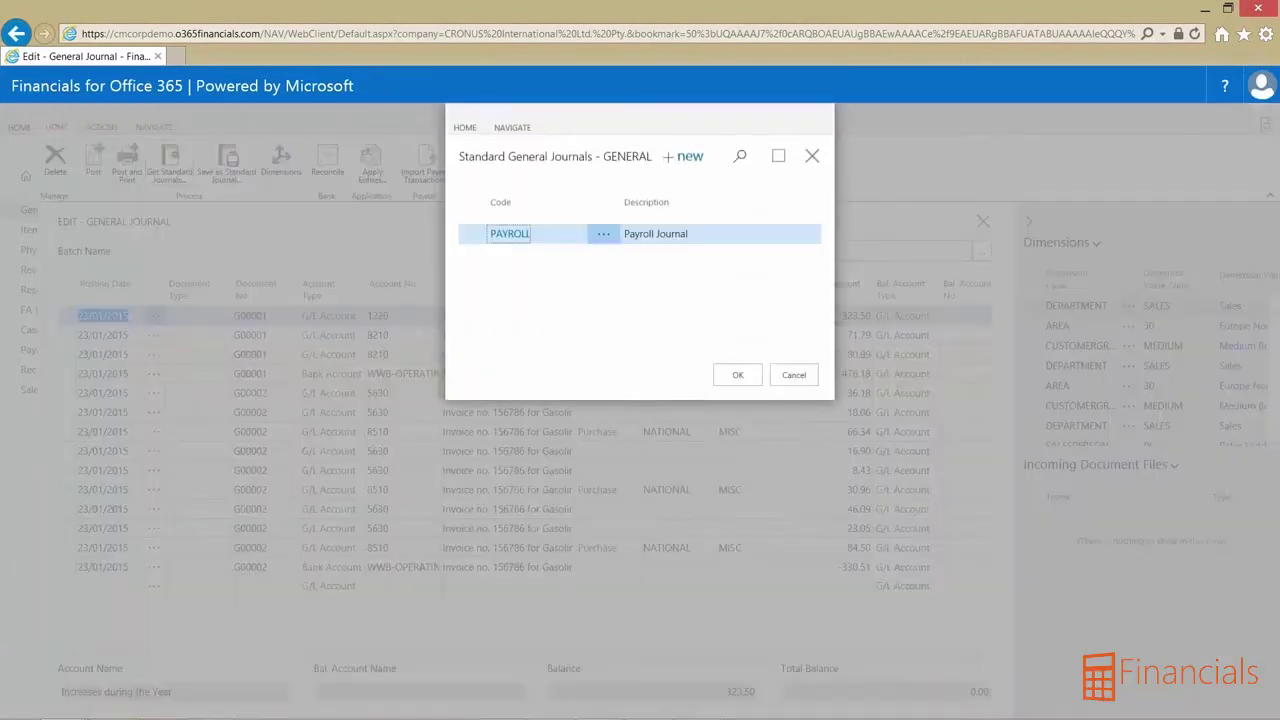
left_click(465, 127)
left_click(502, 160)
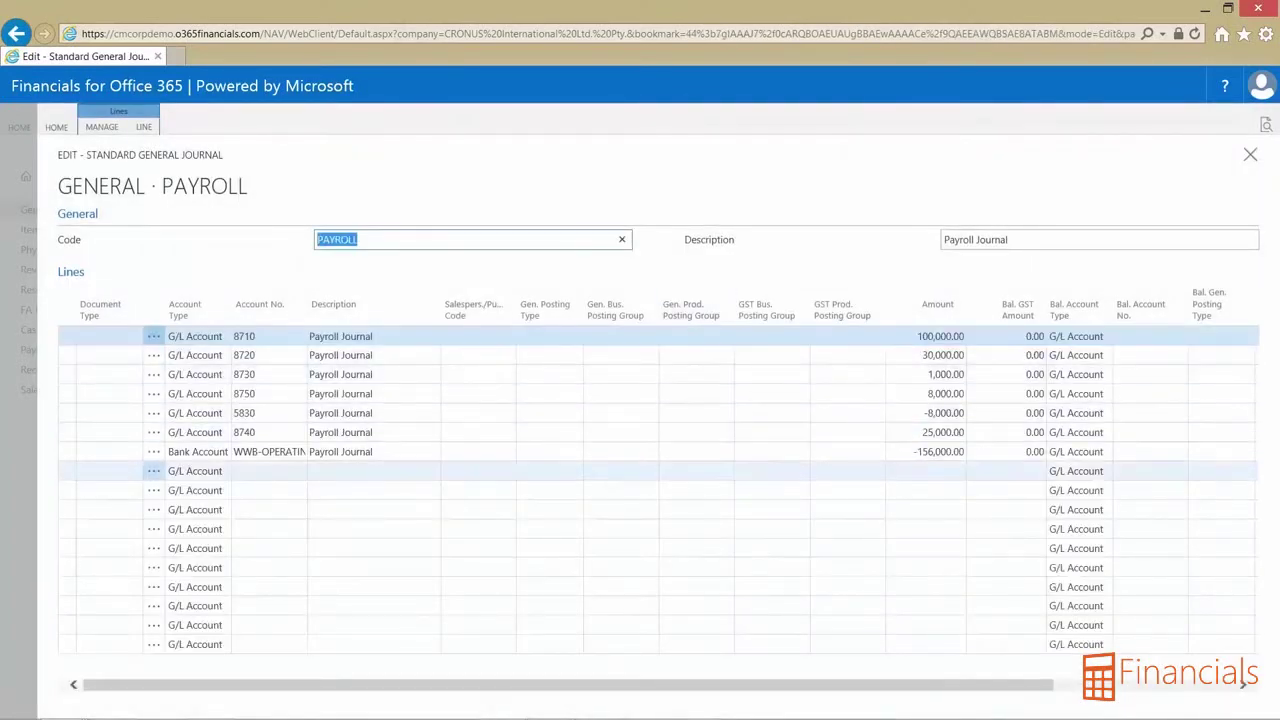
- Close the PAYROLL standard journal and the General Journal, and open the GENERAL batch in Payment Journals
left_click(25, 421)
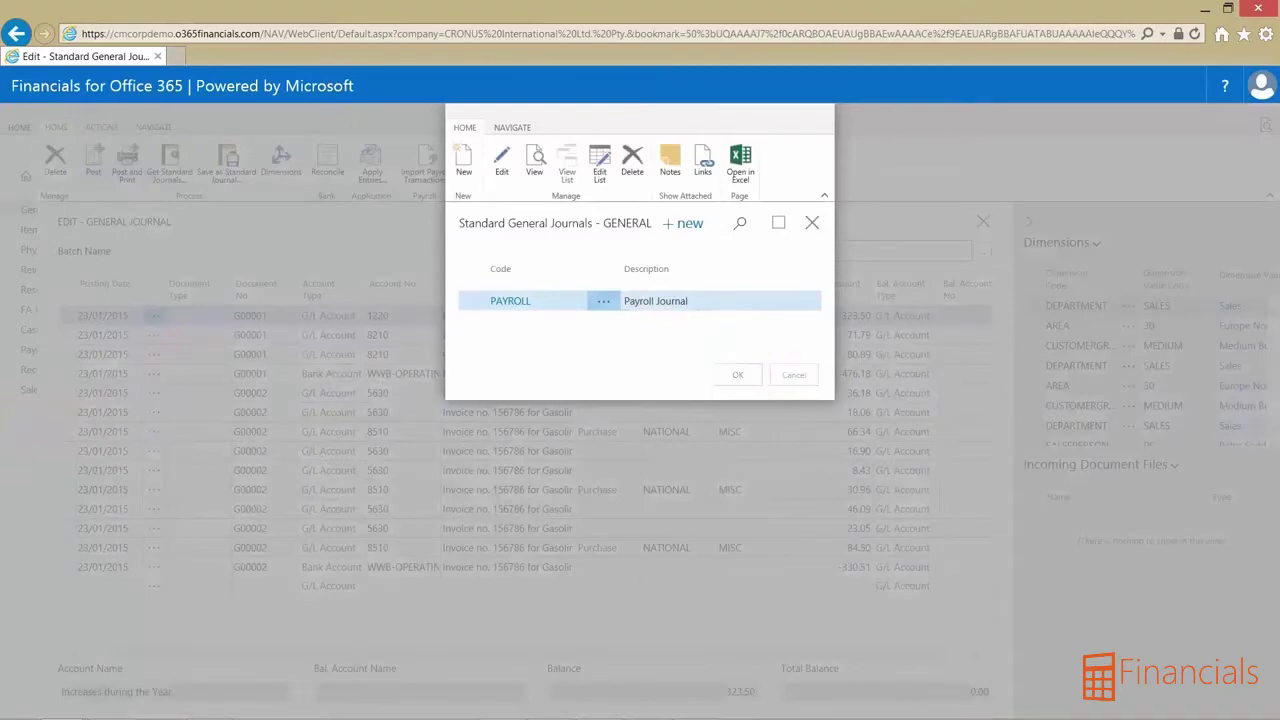
left_click(794, 374)
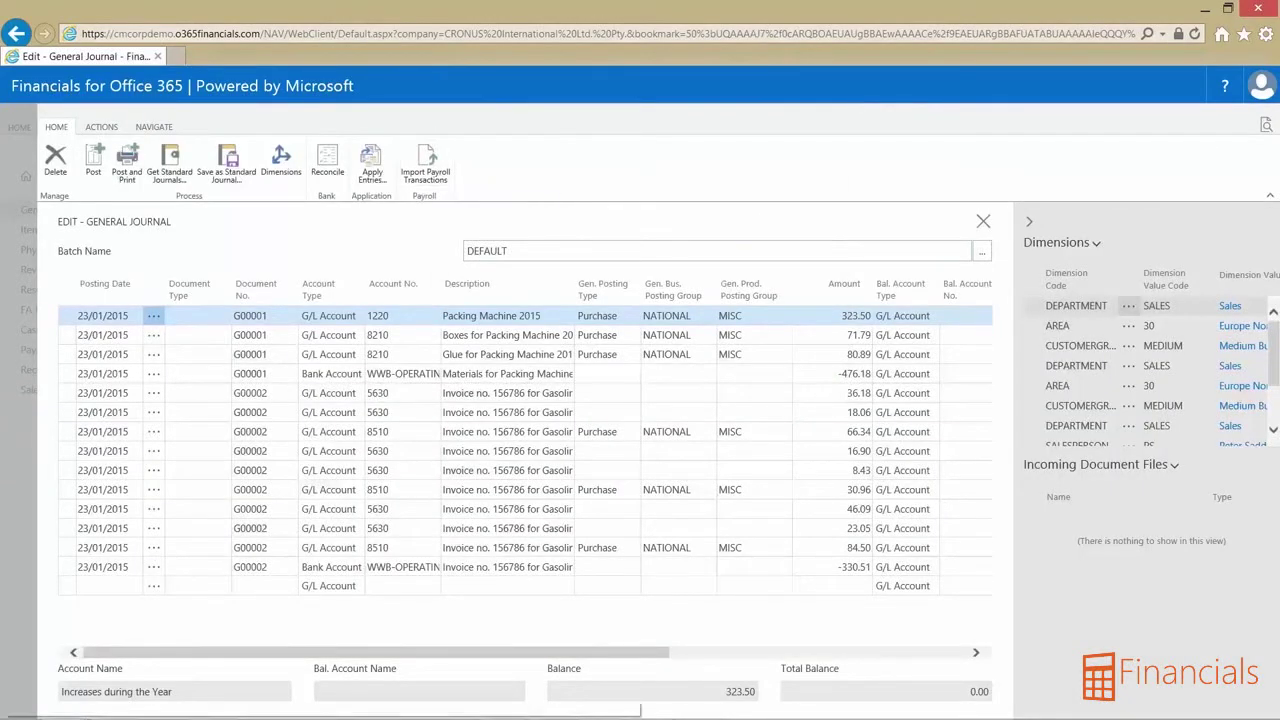
left_click(25, 421)
left_click(58, 349)
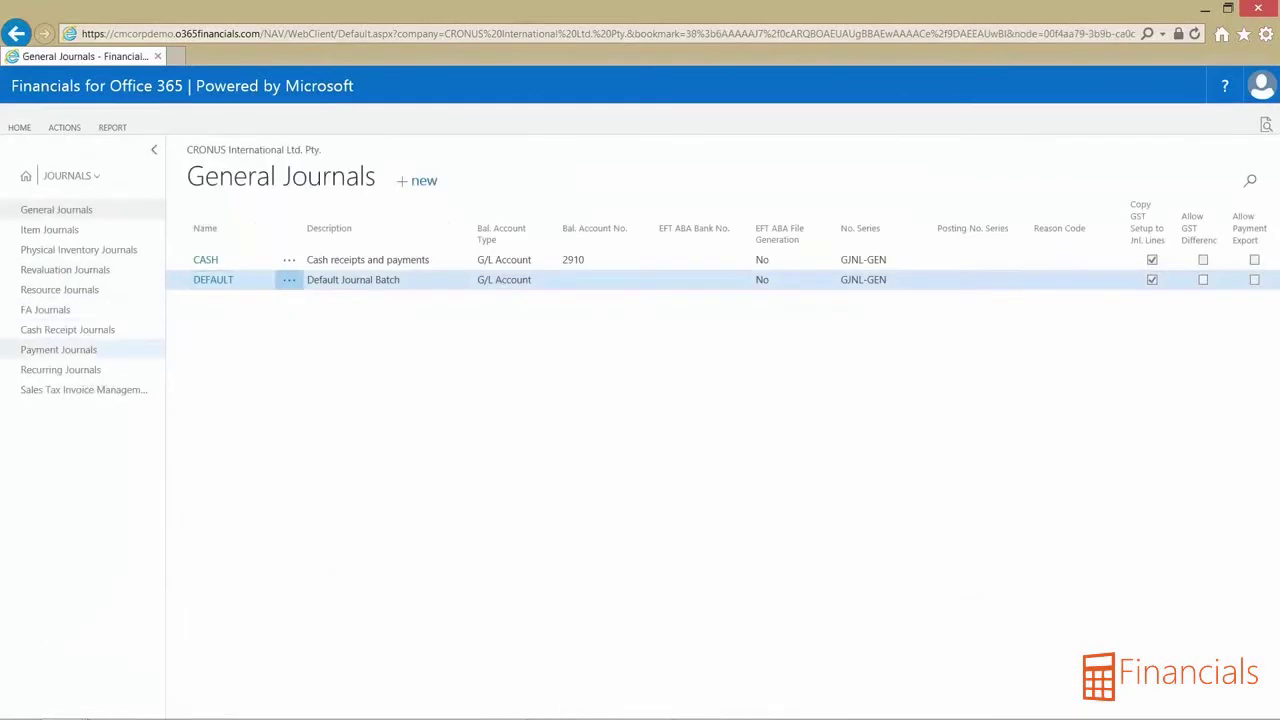
left_click(330, 299)
left_click(213, 299)
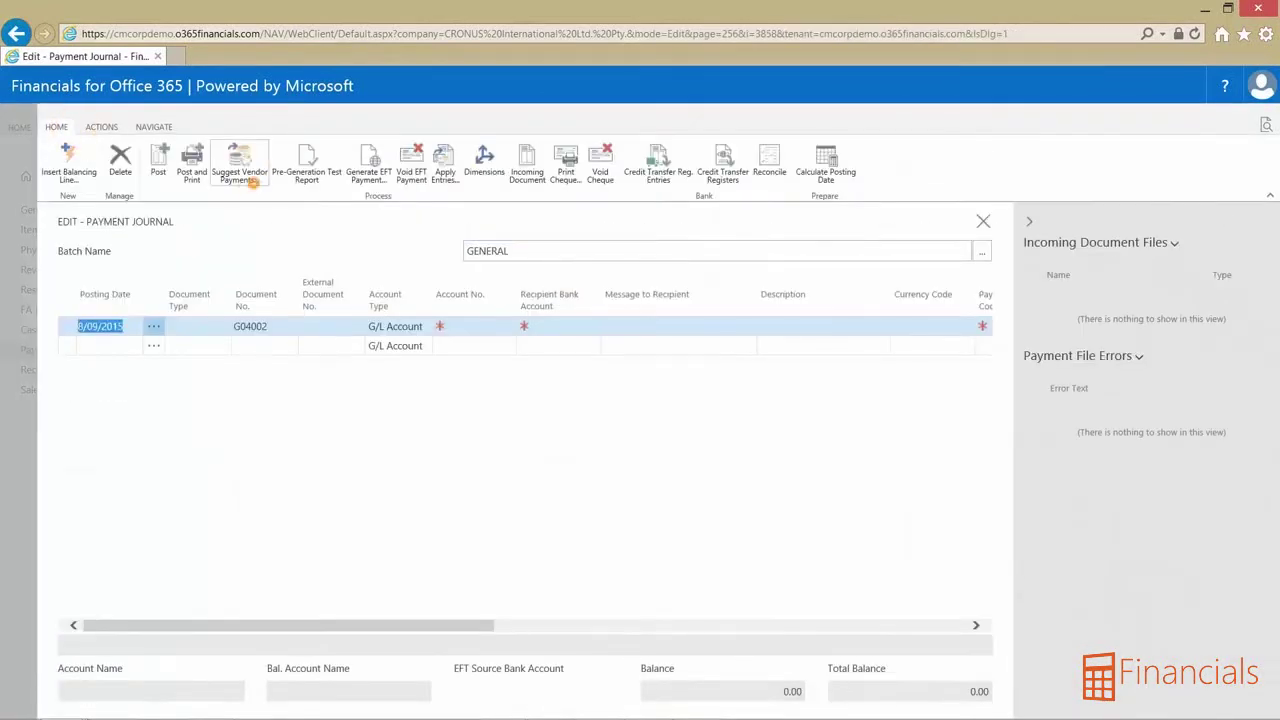
- Set up Suggest Vendor Payments with last payment date 31/12/2015, Use Vendor Priority enabled and an available amount
left_click(240, 165)
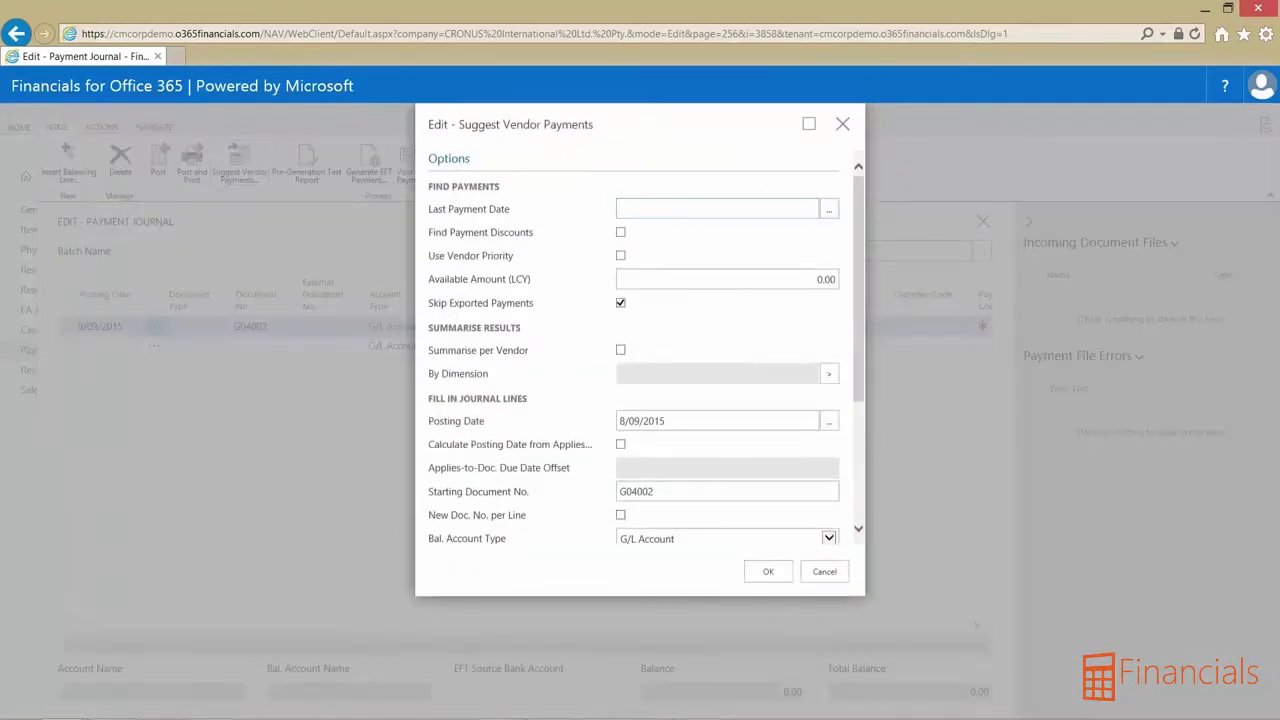
type("311216")
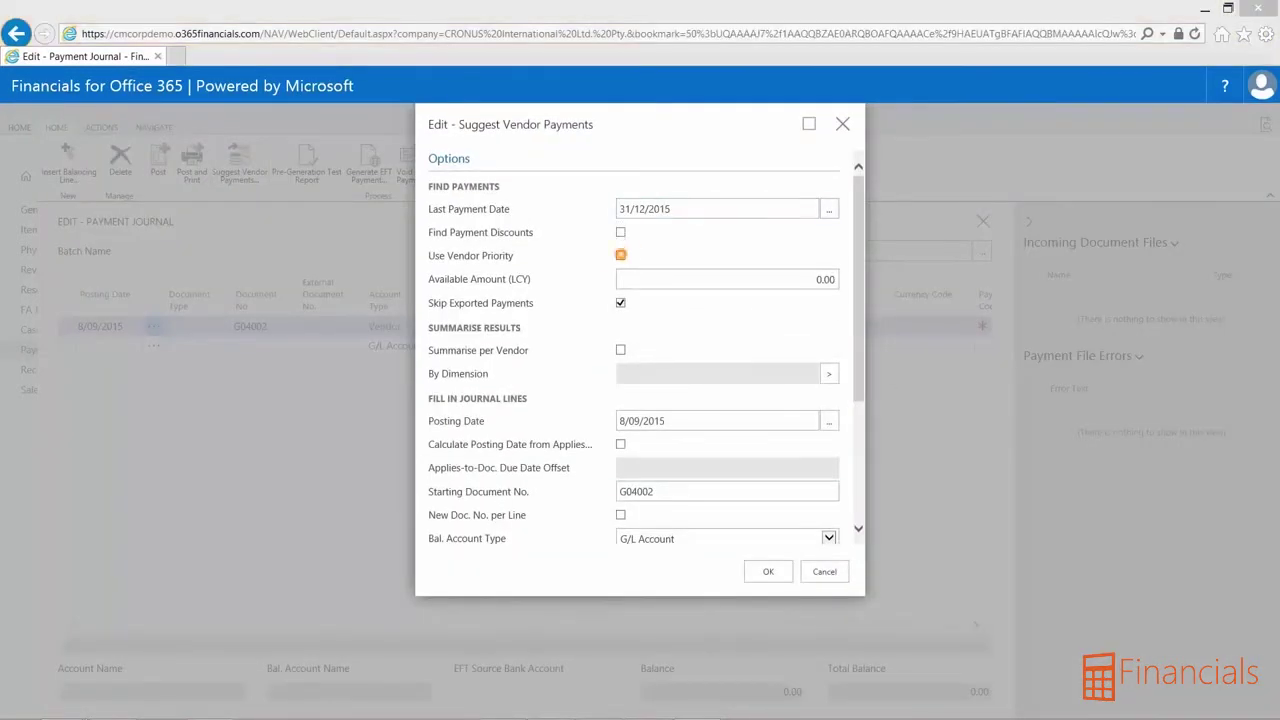
left_click(620, 255)
left_click(711, 279)
type("50")
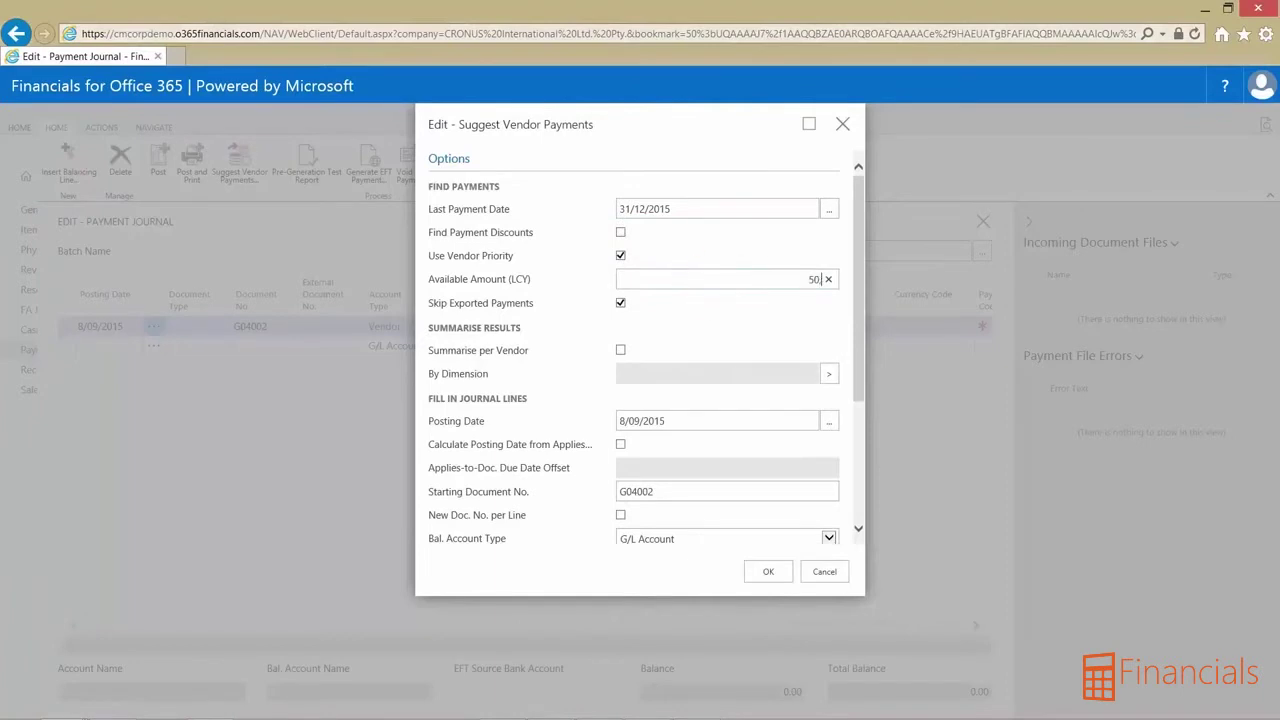
- Limit the vendor payment suggestions to Canberra Postmaster, generate the payment journal lines, and close the journal
scroll(640, 350, "down", 2)
left_click(828, 481)
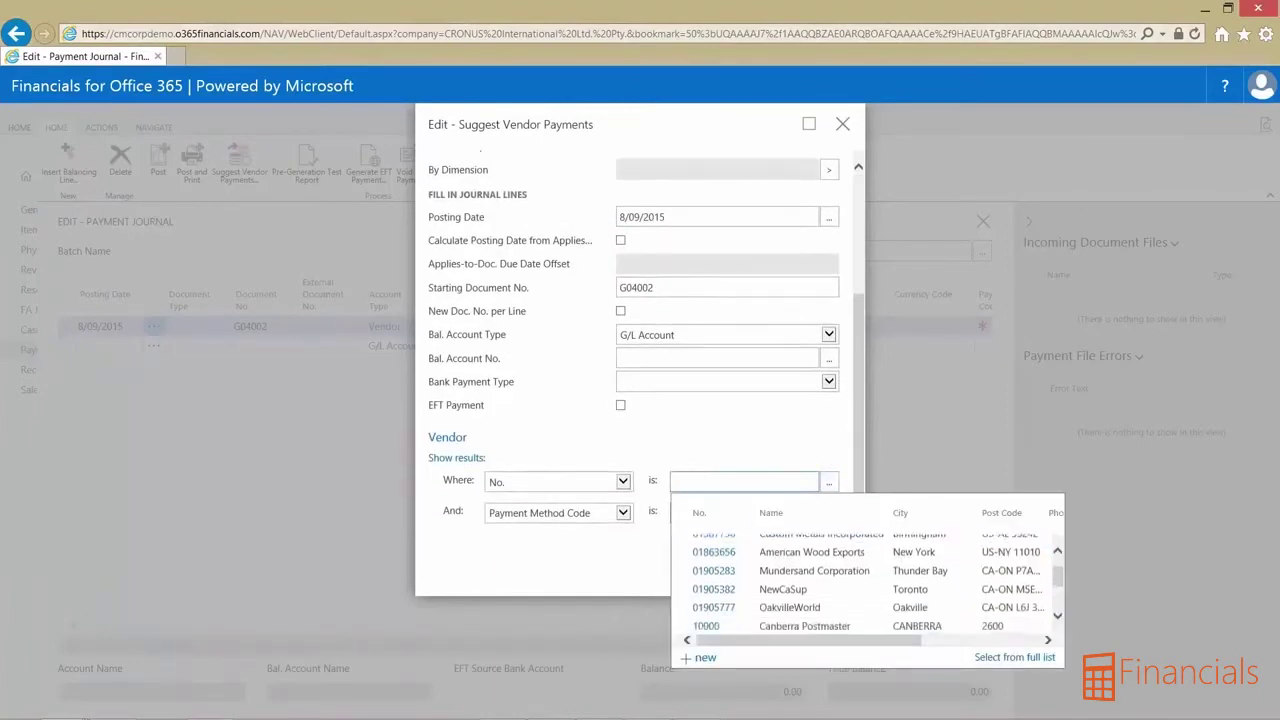
left_click(705, 610)
left_click(768, 571)
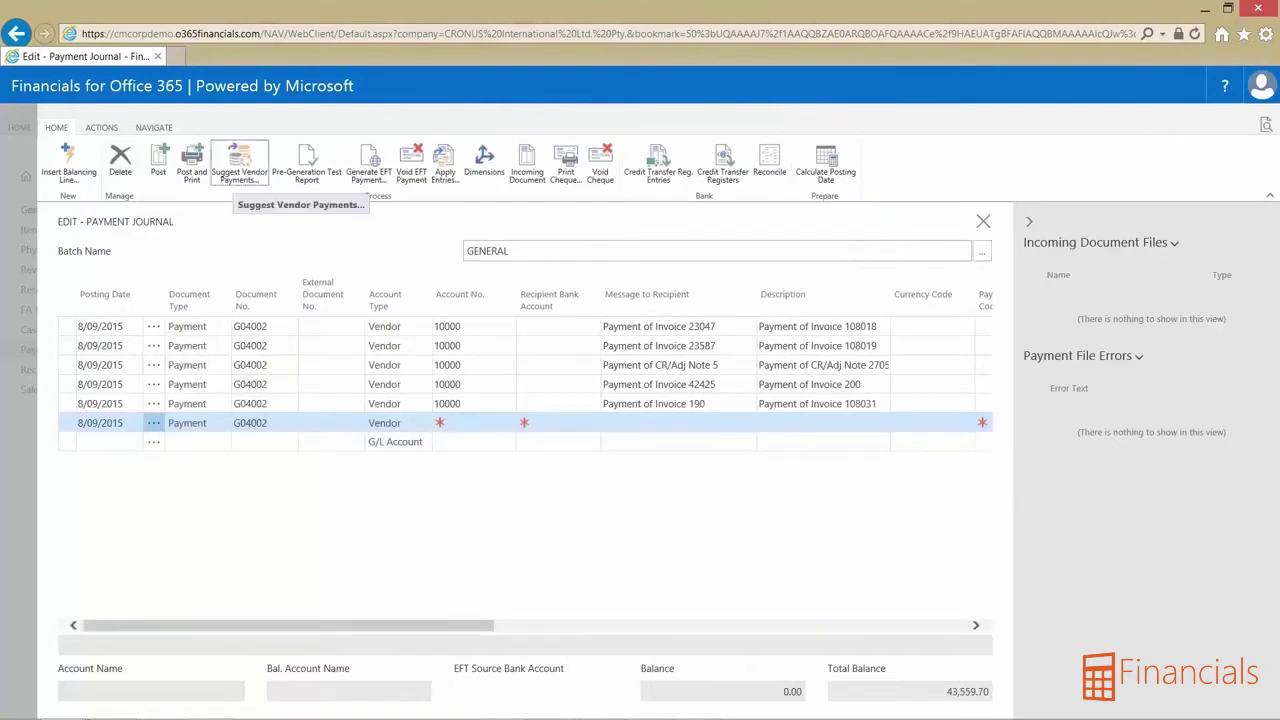
key("Escape")
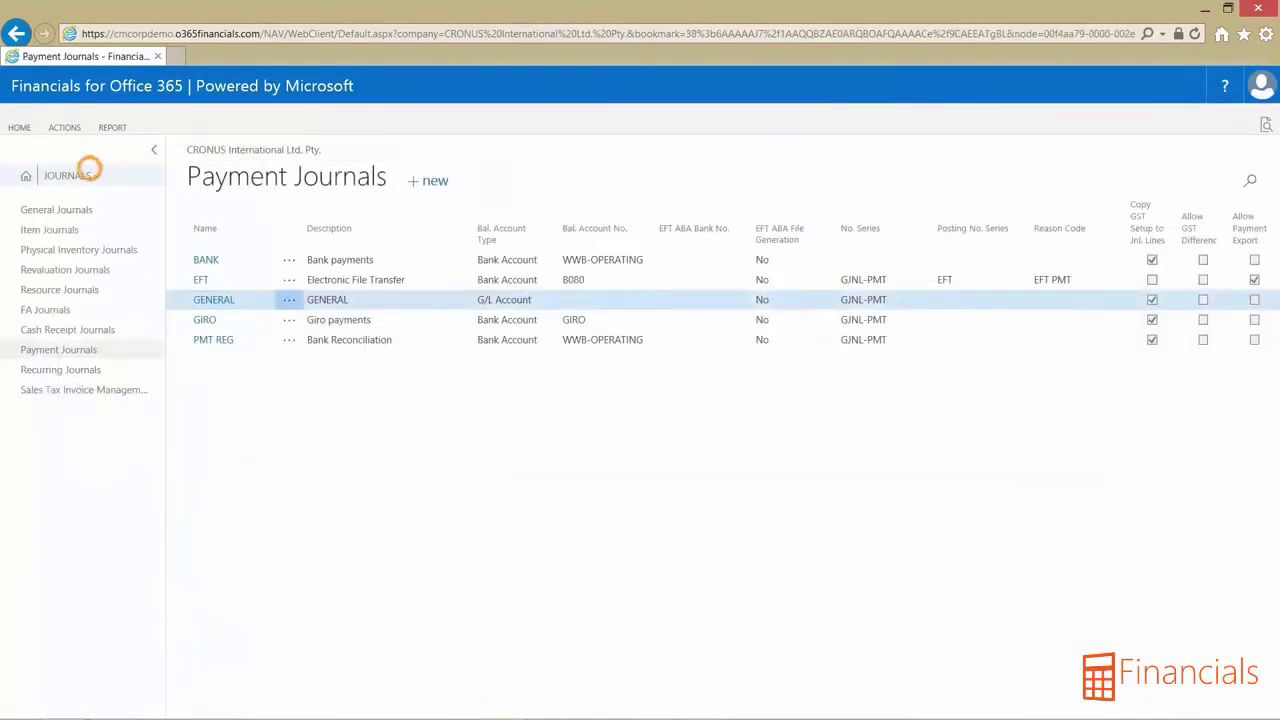
- Go to Posted Sales Invoices in the Posted Documents area and search the list for "cann"
left_click(86, 327)
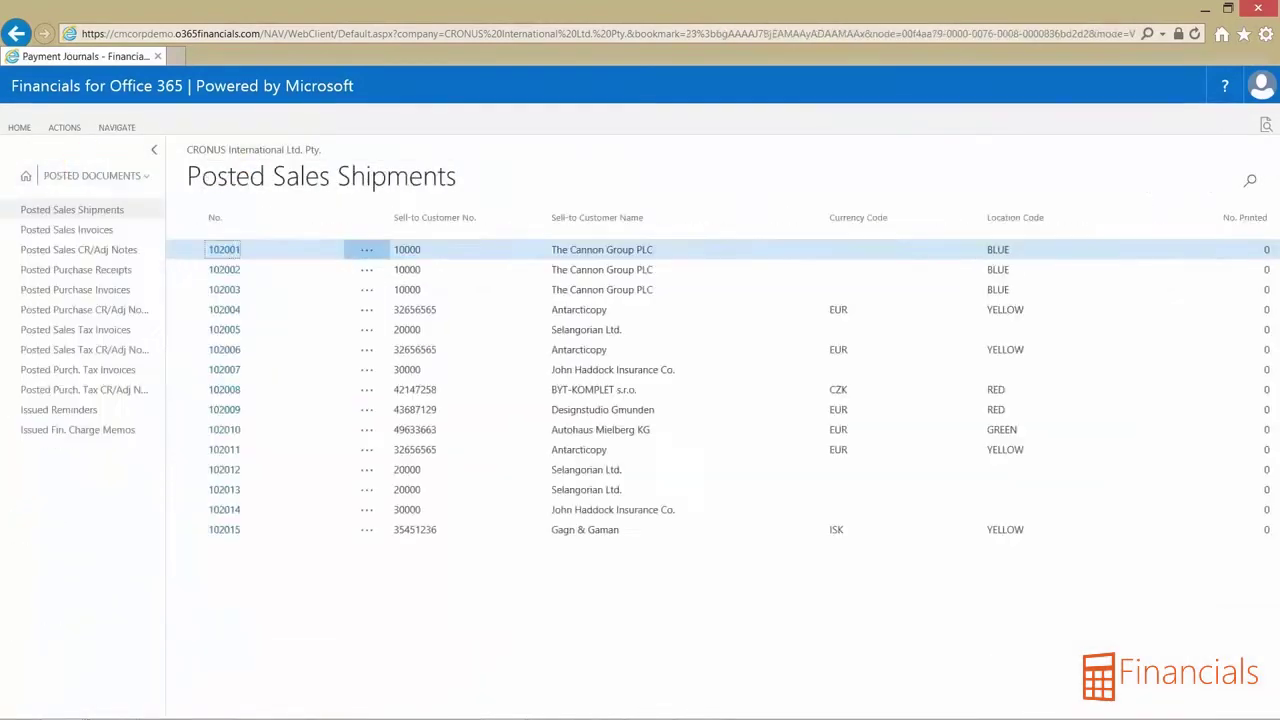
left_click(105, 229)
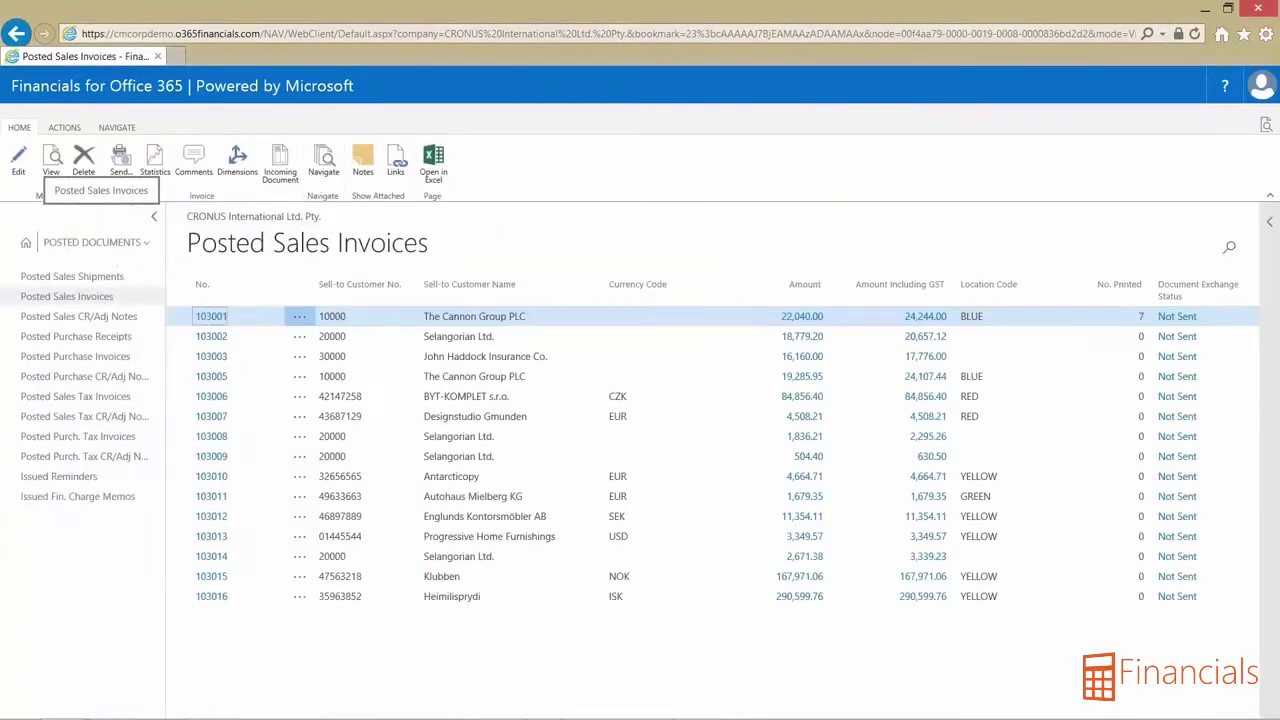
left_click(1229, 247)
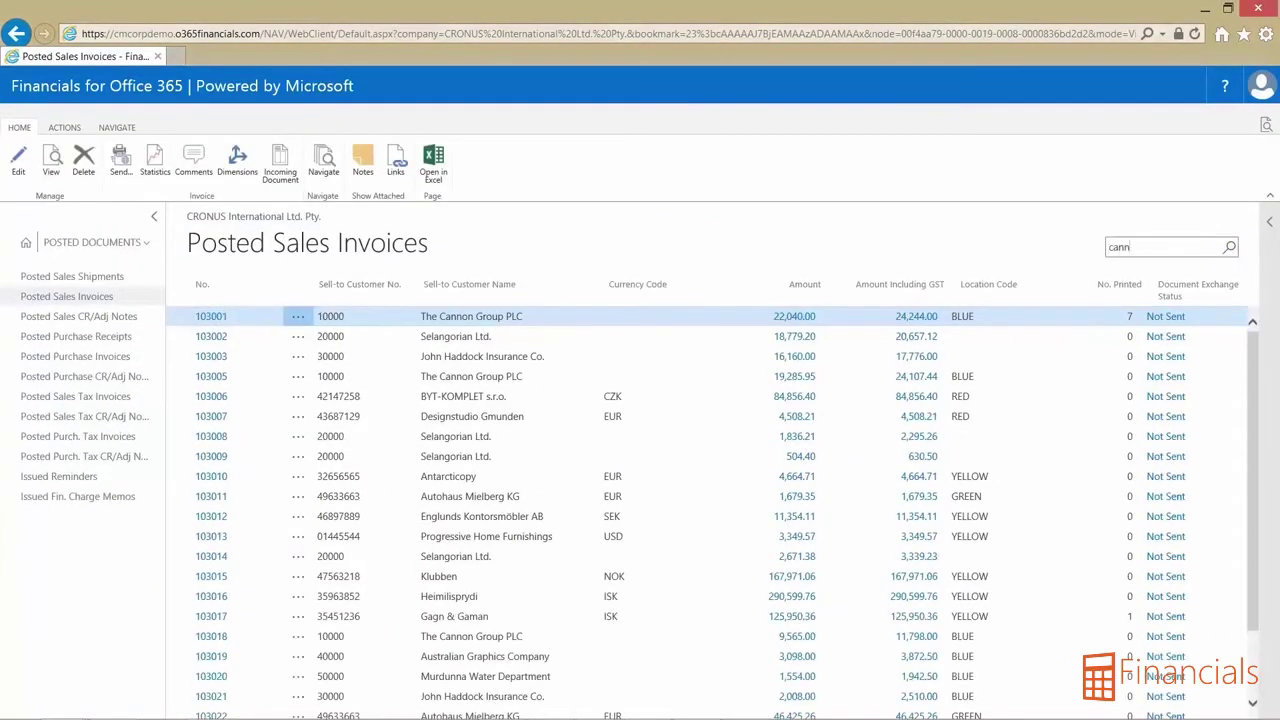
- Output the last listed Cannon Group invoice as a PDF document, view it, and close it
left_click(403, 397)
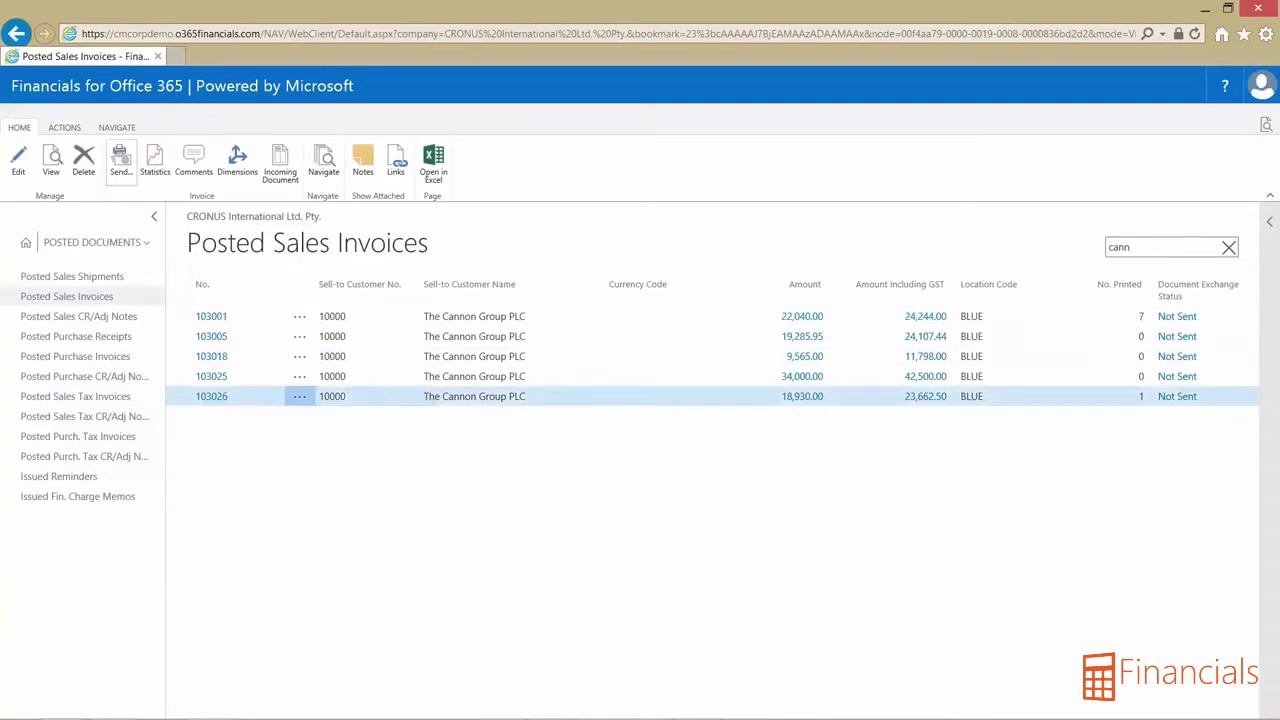
left_click(64, 127)
left_click(50, 160)
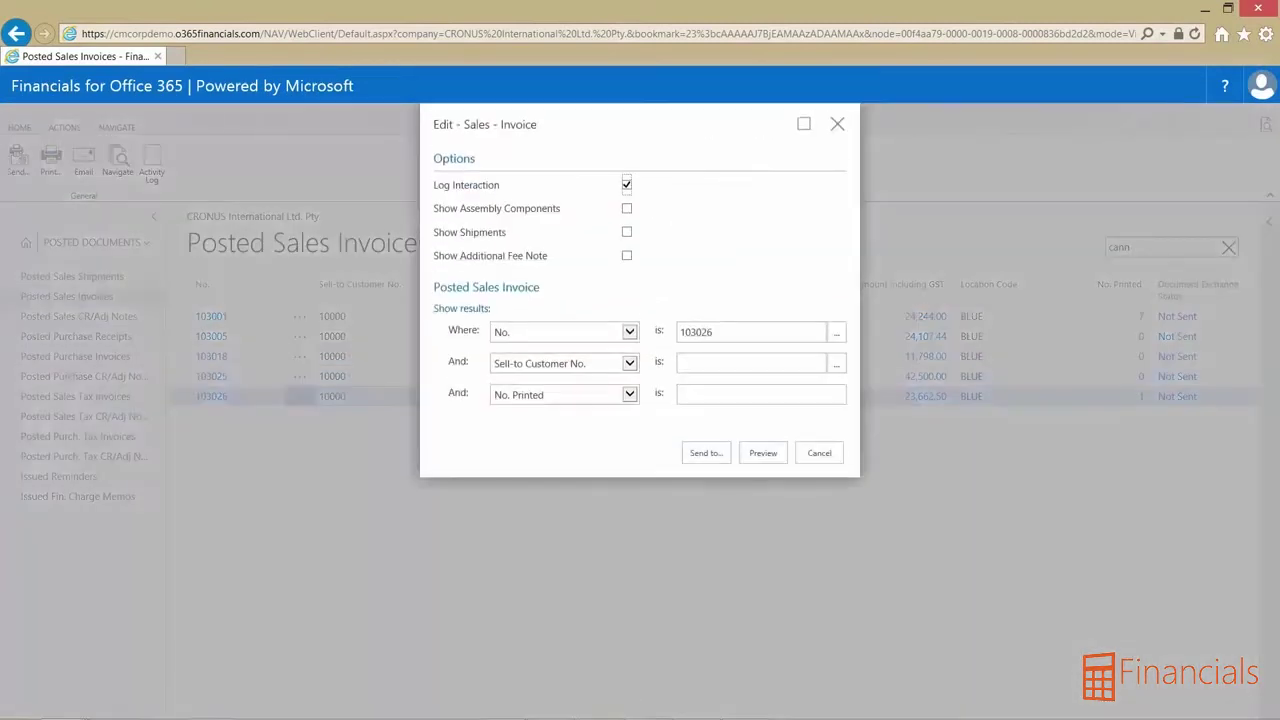
left_click(705, 453)
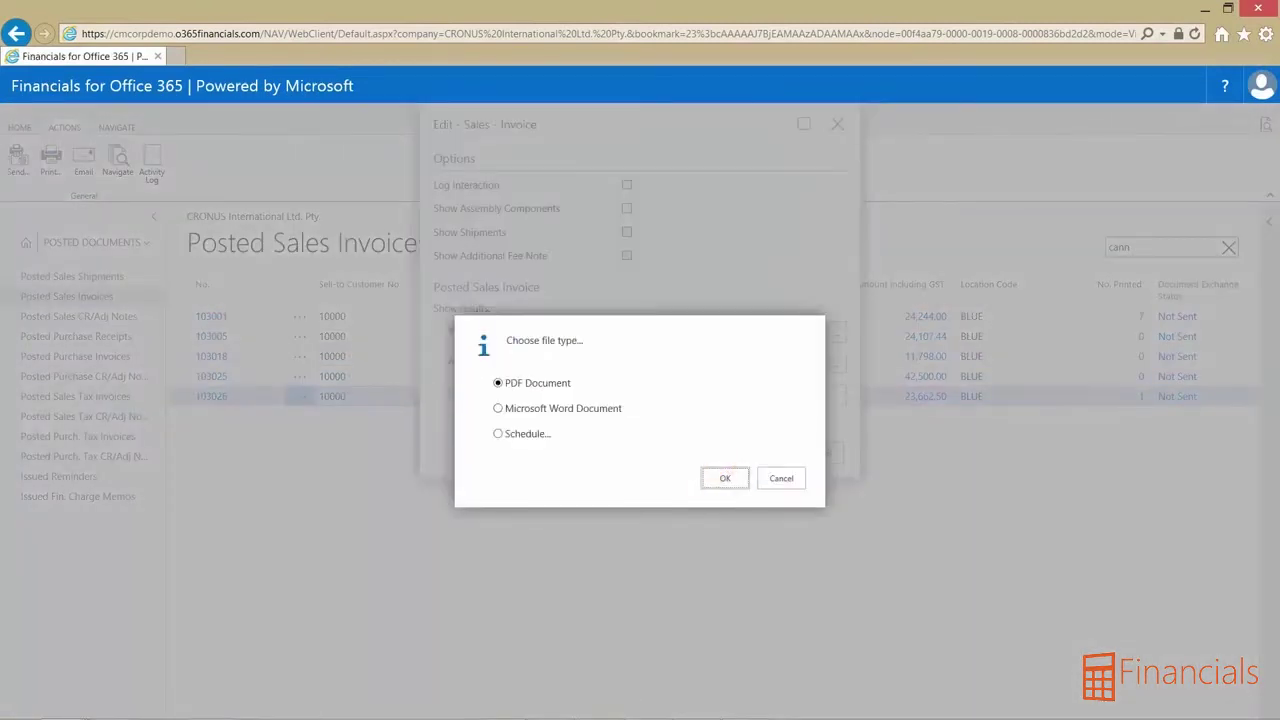
left_click(722, 476)
left_click(847, 700)
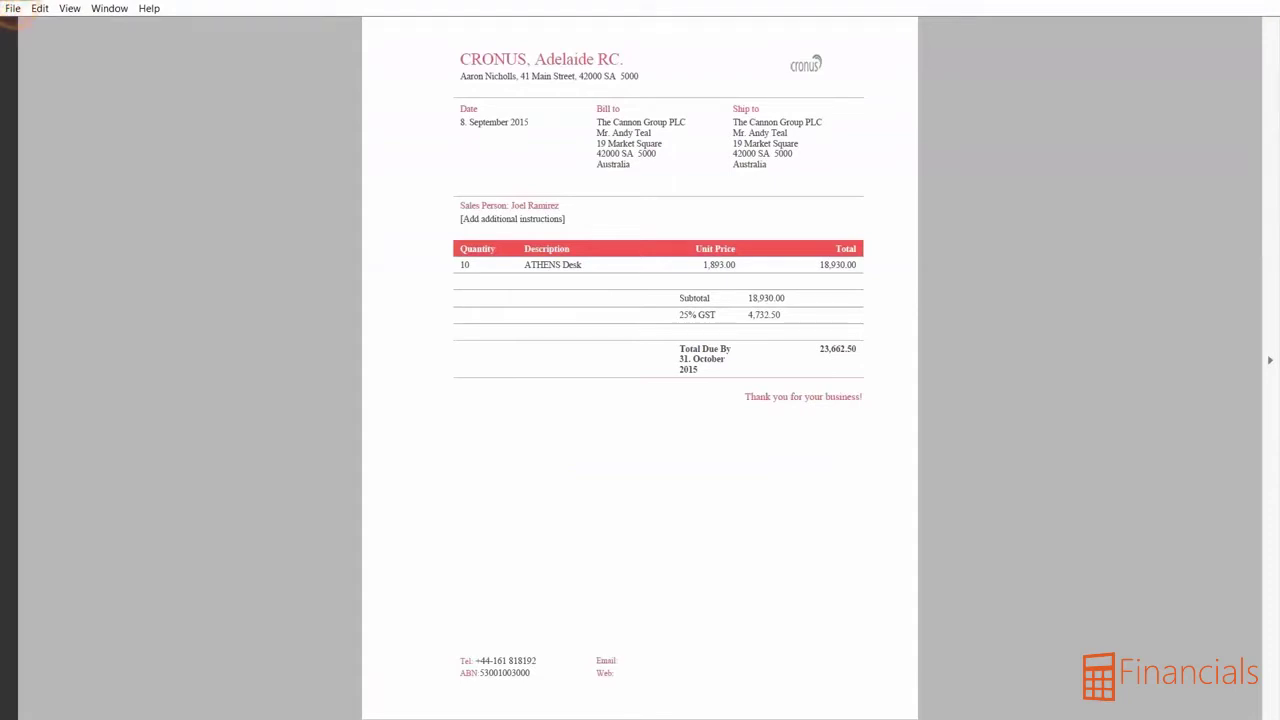
key("alt+F4")
- Select all the listed Cannon Group invoices and open their Send Document to options
left_click(299, 316)
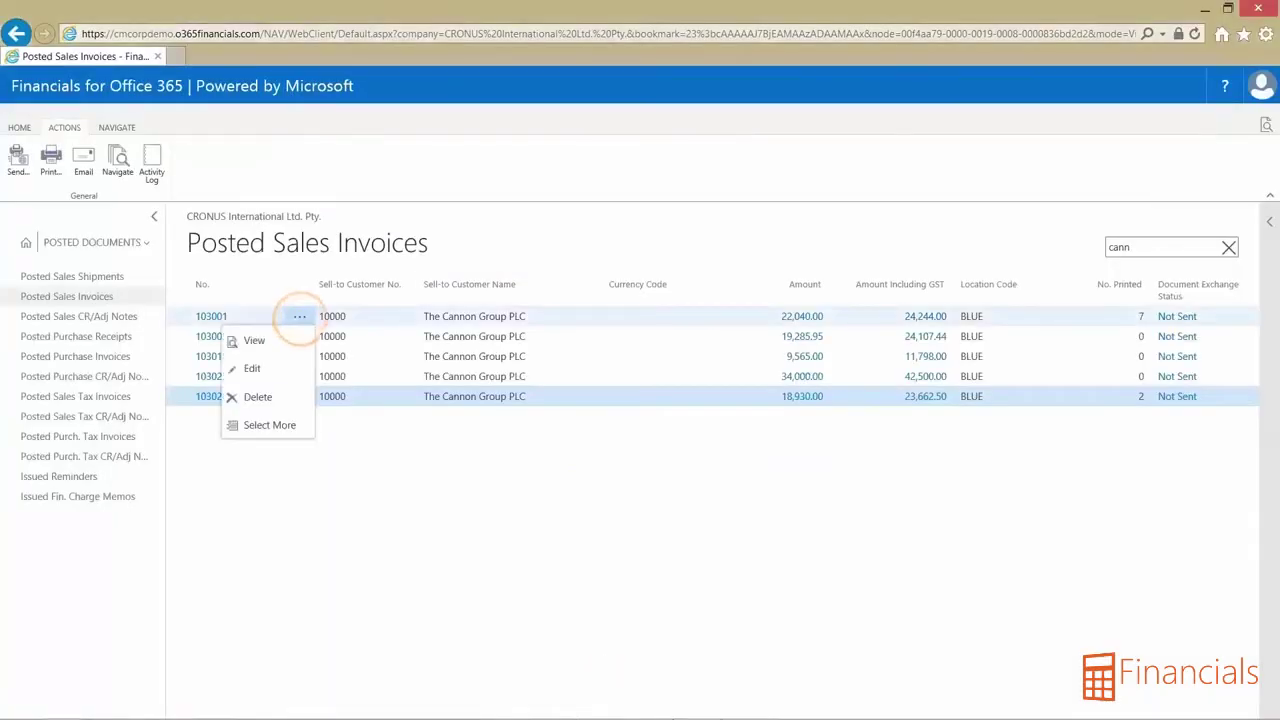
left_click(289, 423)
left_click(194, 289)
left_click(17, 160)
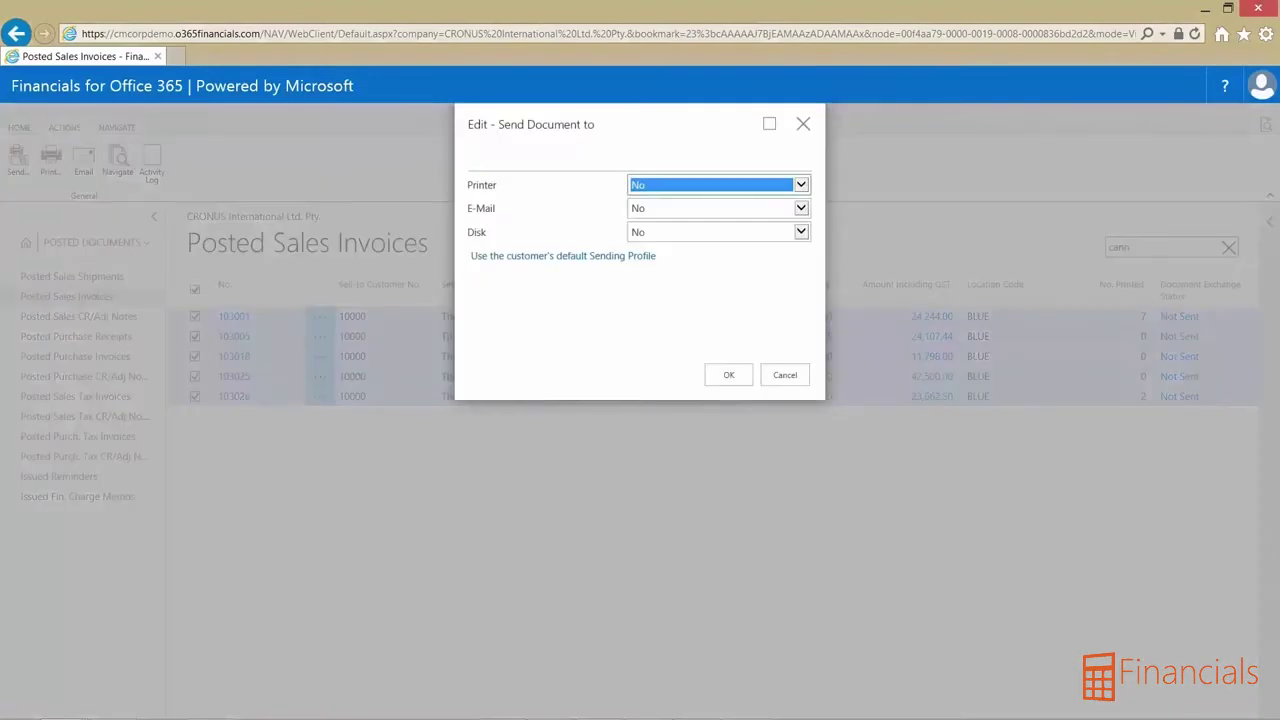
- Send the selected invoices by e-mail with Yes (Prompt for Settings), a PDF attachment and the message "IM loving this webinar"
left_click(719, 185)
left_click(700, 208)
left_click(740, 208)
left_click(740, 221)
left_click(716, 232)
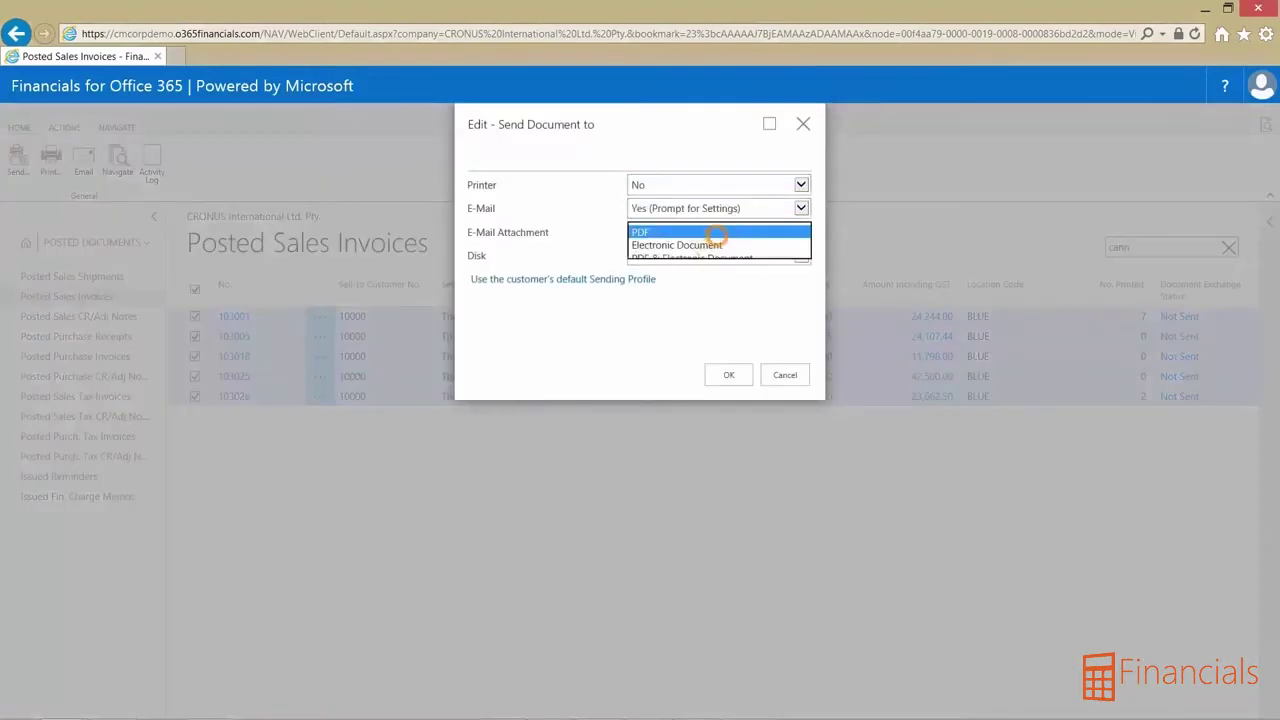
left_click(640, 232)
left_click(729, 374)
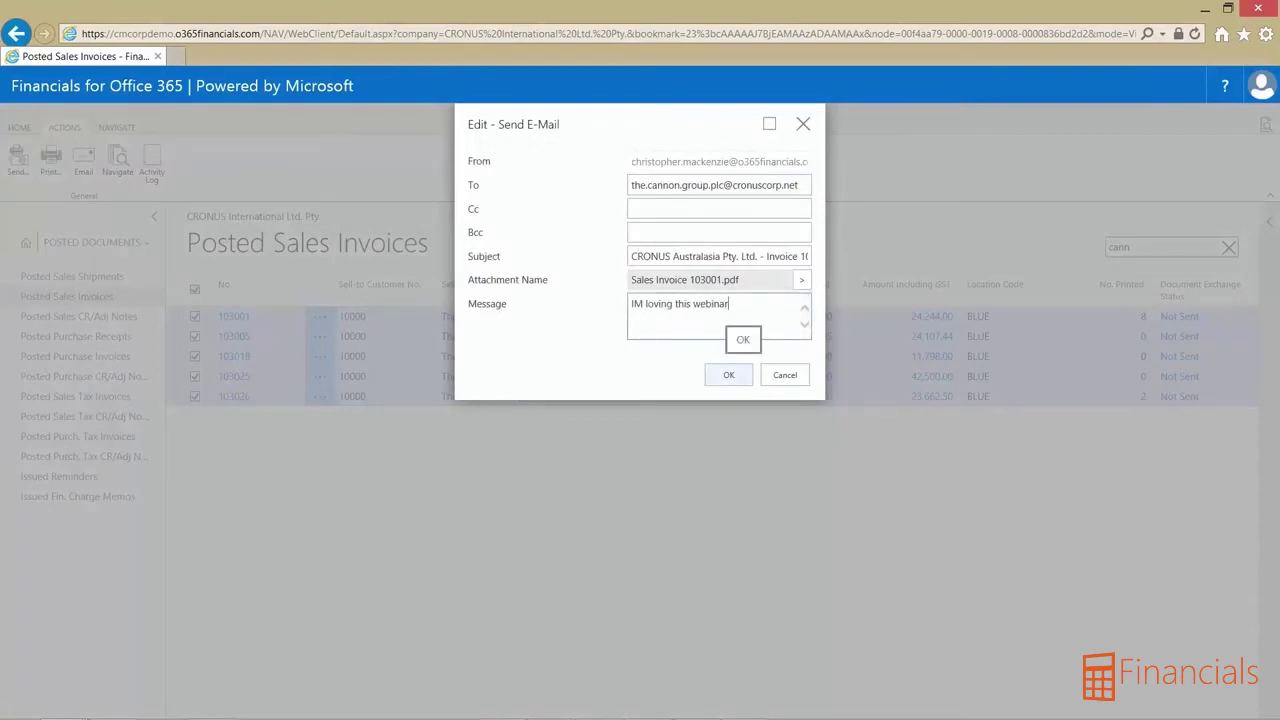
left_click(740, 375)
left_click(743, 376)
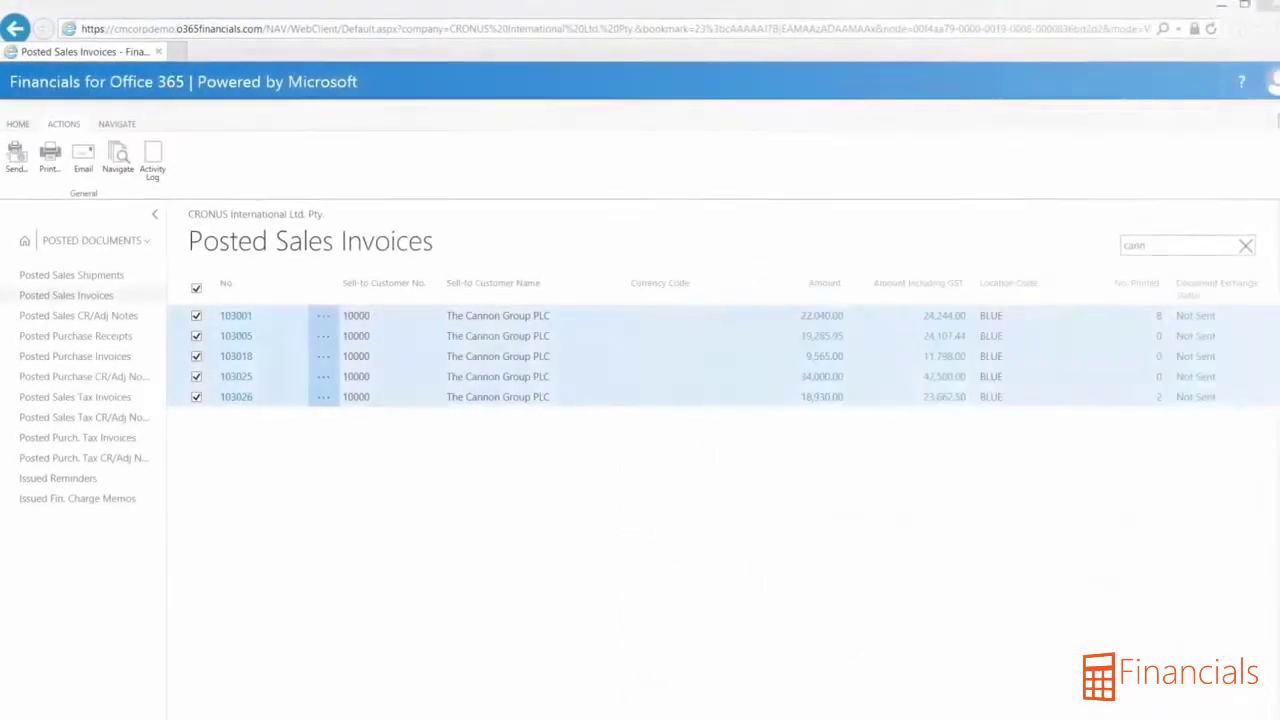
- Open the Chart of Accounts in the Finance area, enlarge the list's viewing space, and look through the accounts
left_click(82, 241)
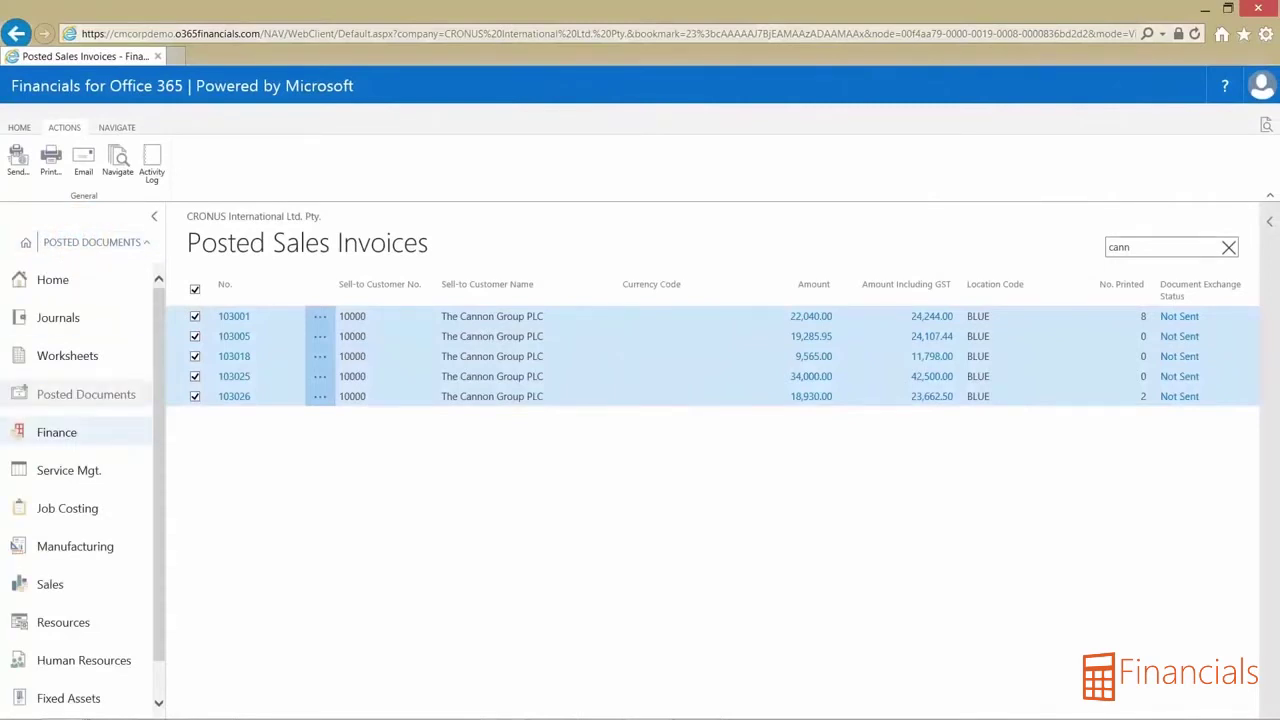
left_click(46, 430)
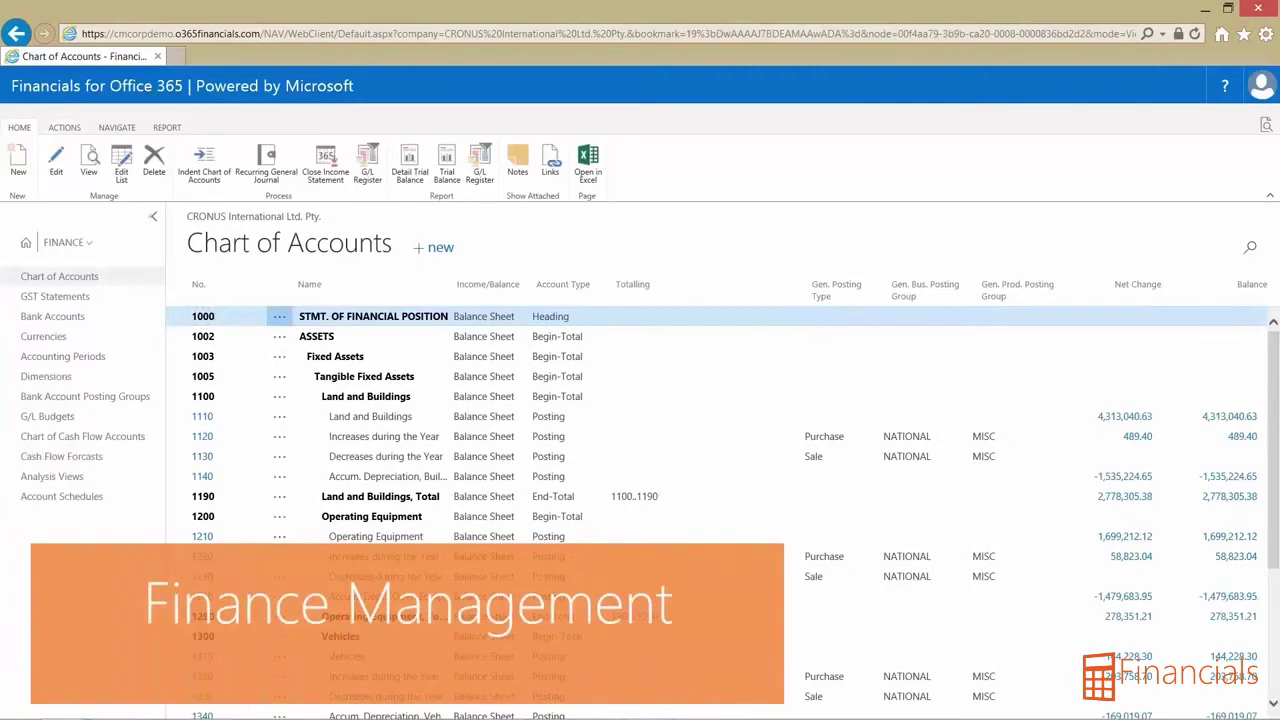
left_click(154, 216)
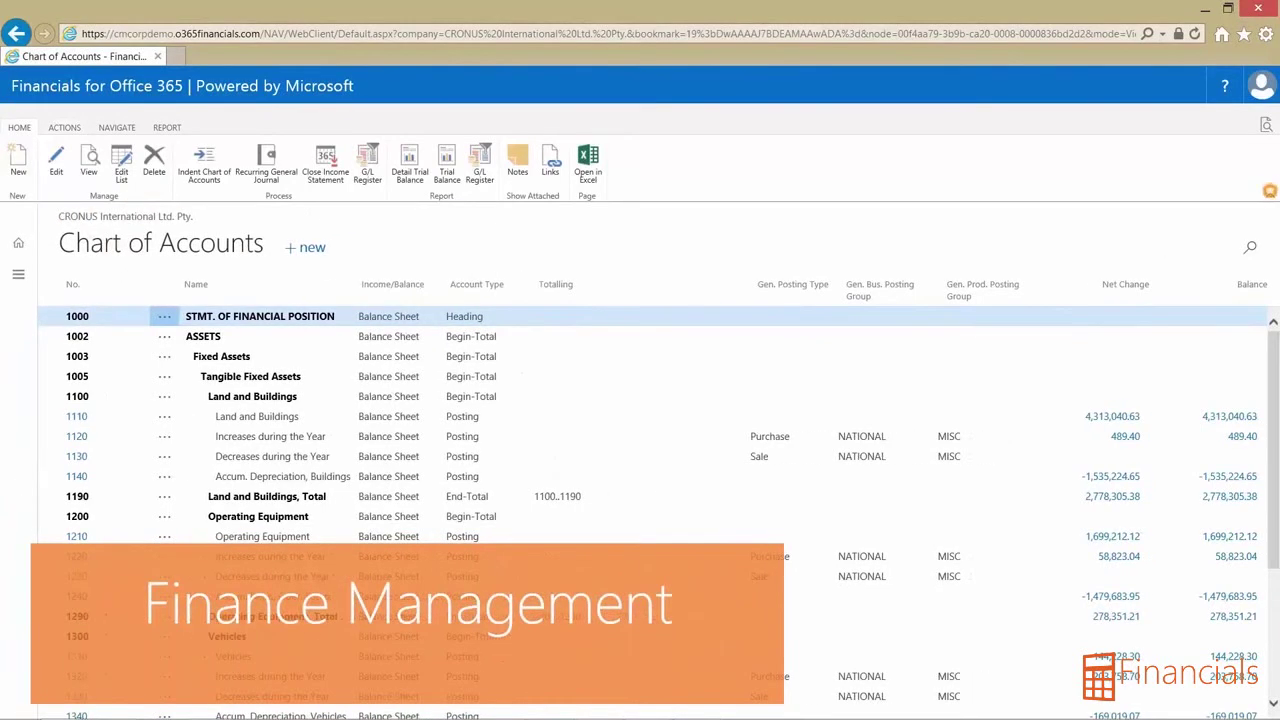
left_click(1270, 190)
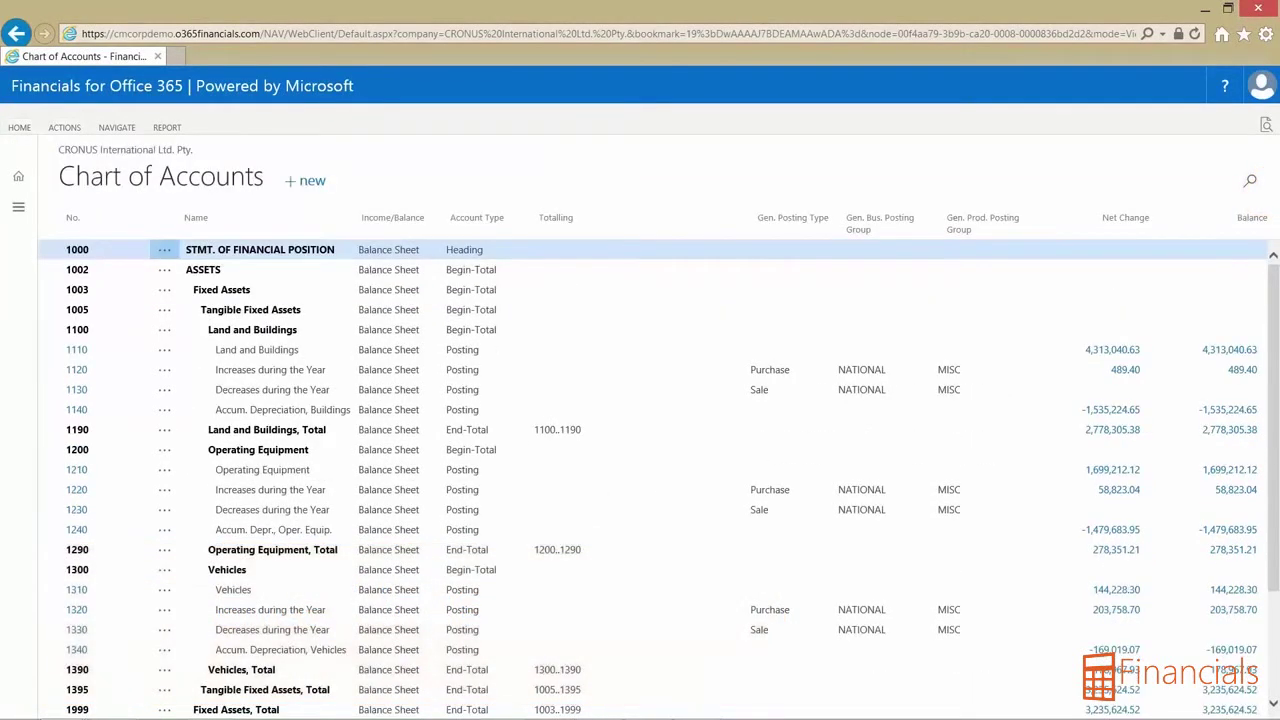
scroll(640, 409, "down", 5)
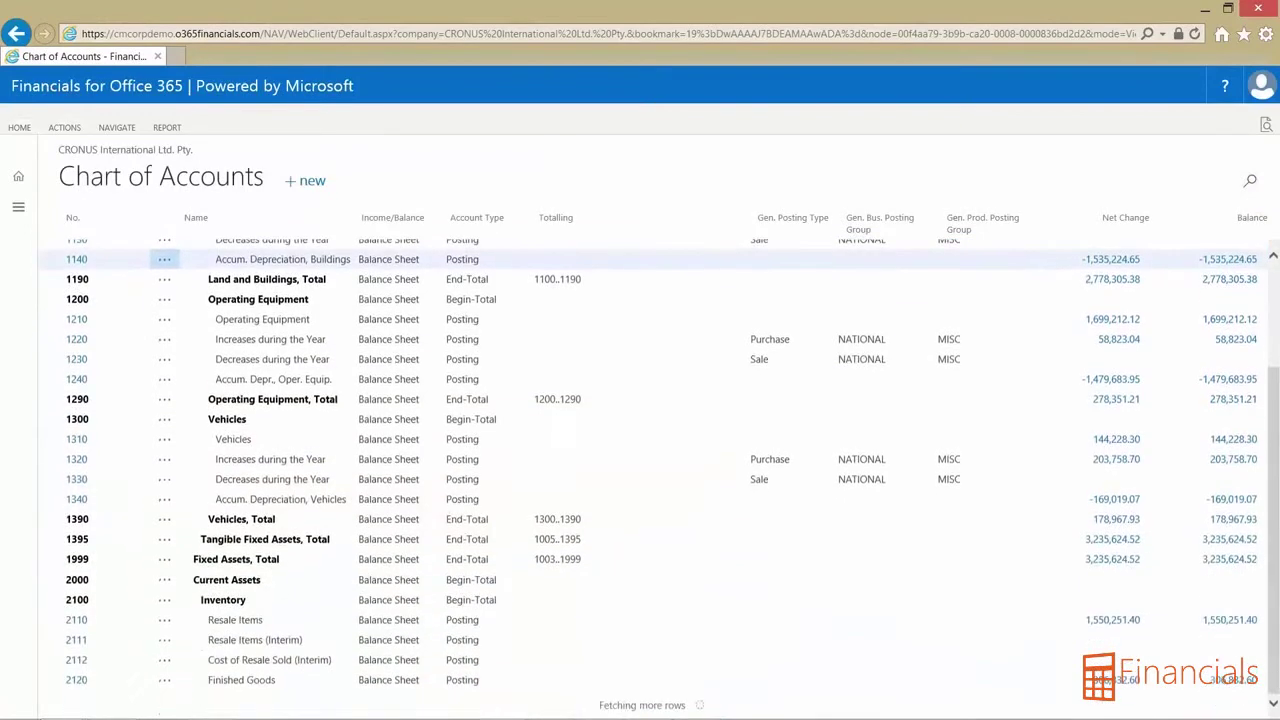
scroll(654, 477, "down", 5)
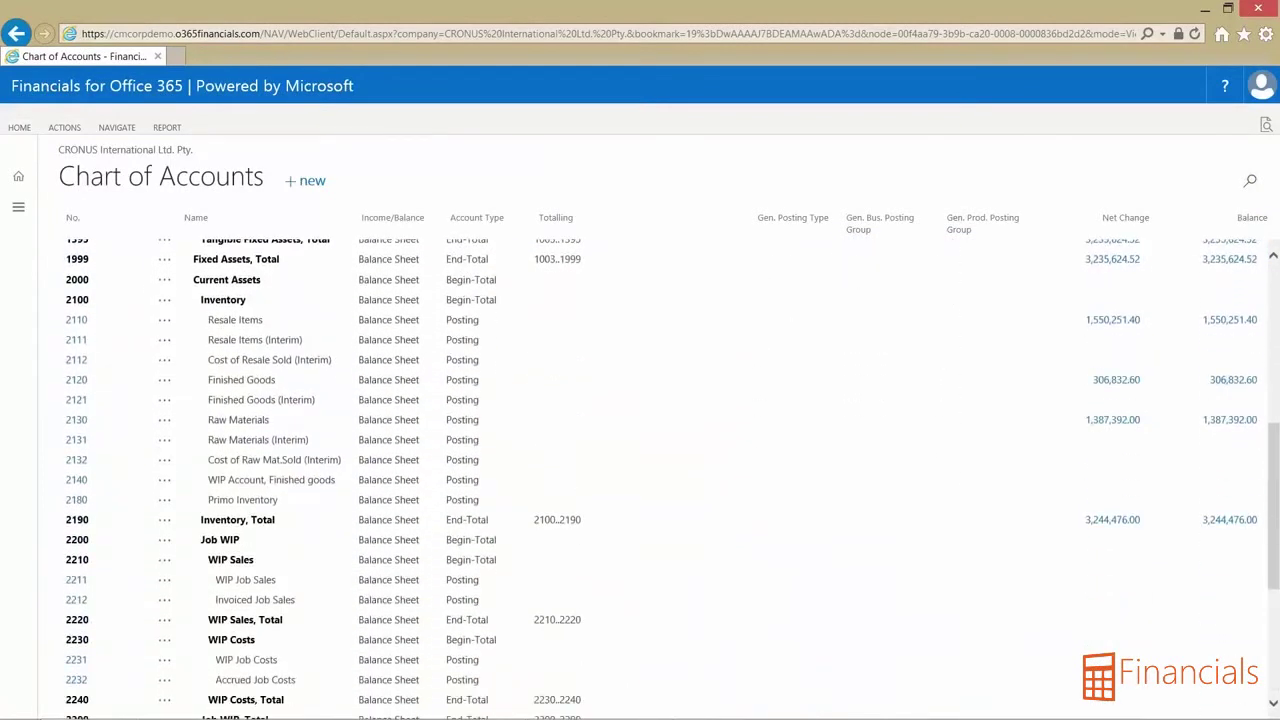
scroll(662, 479, "up", 10)
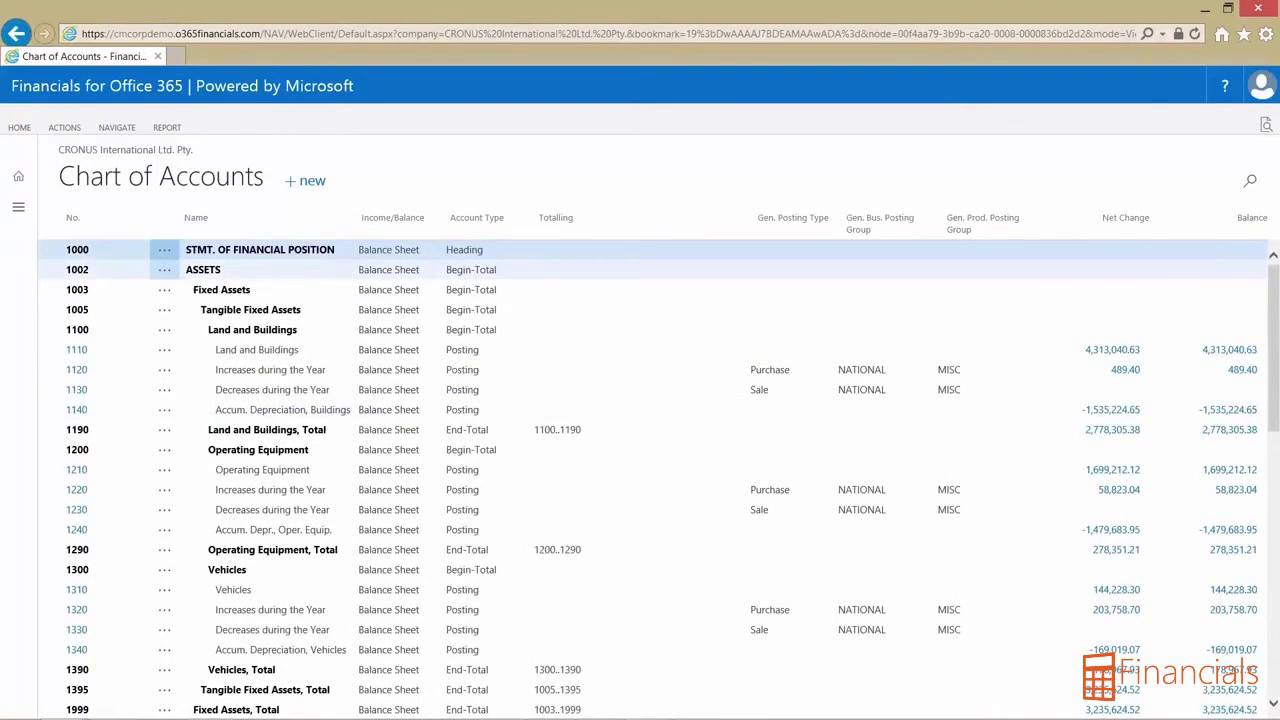
- Open the Finance area's Dimensions list, examine the dimension values of DEPARTMENT, and return to the list
left_click(18, 207)
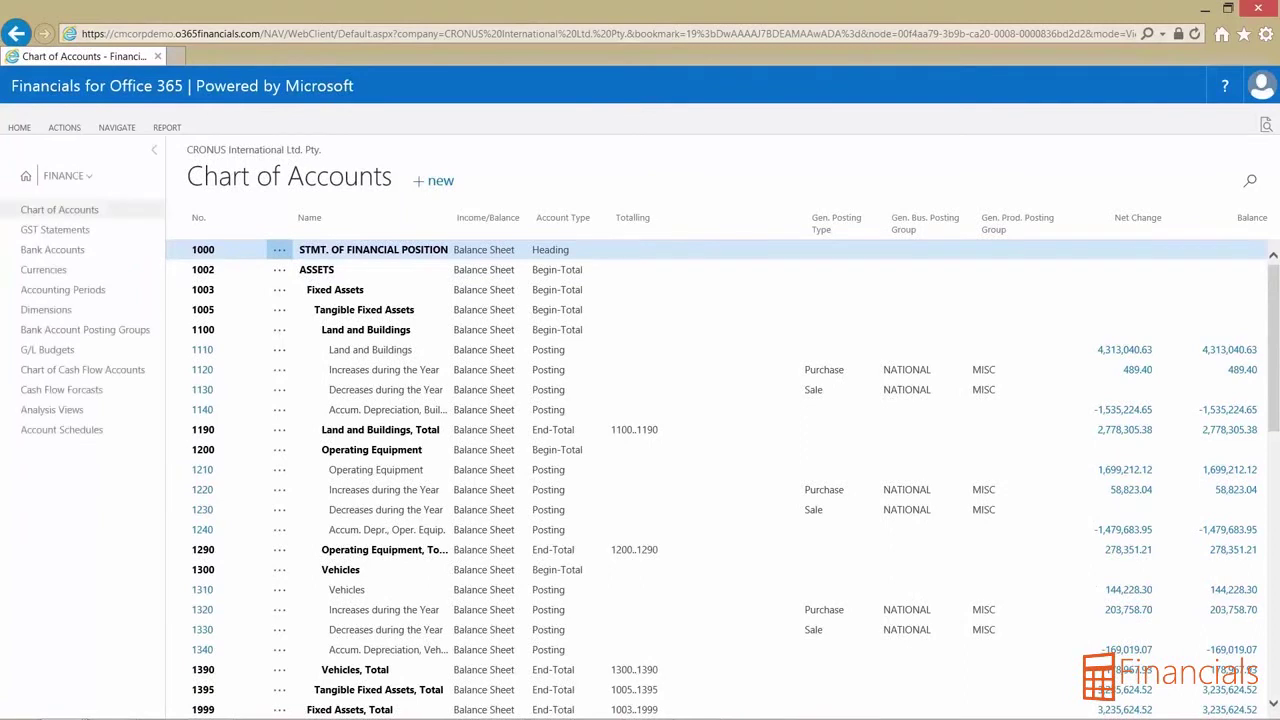
left_click(80, 307)
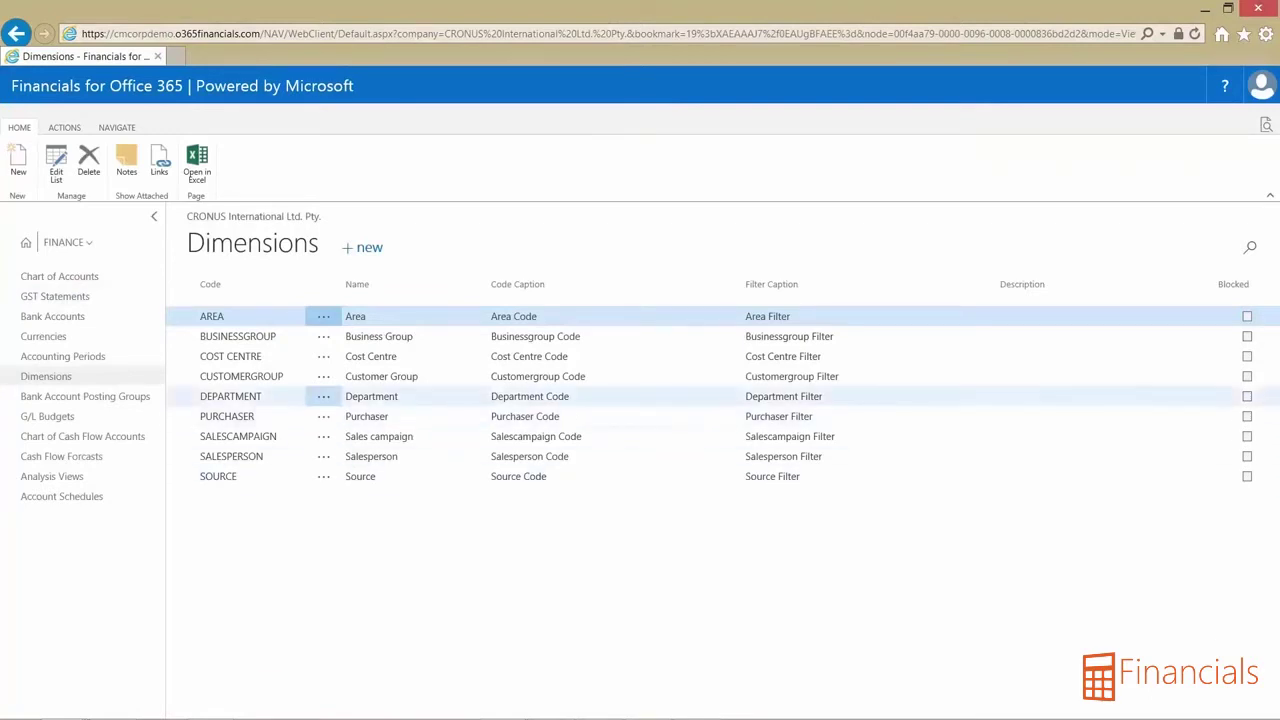
left_click(250, 396)
left_click(117, 127)
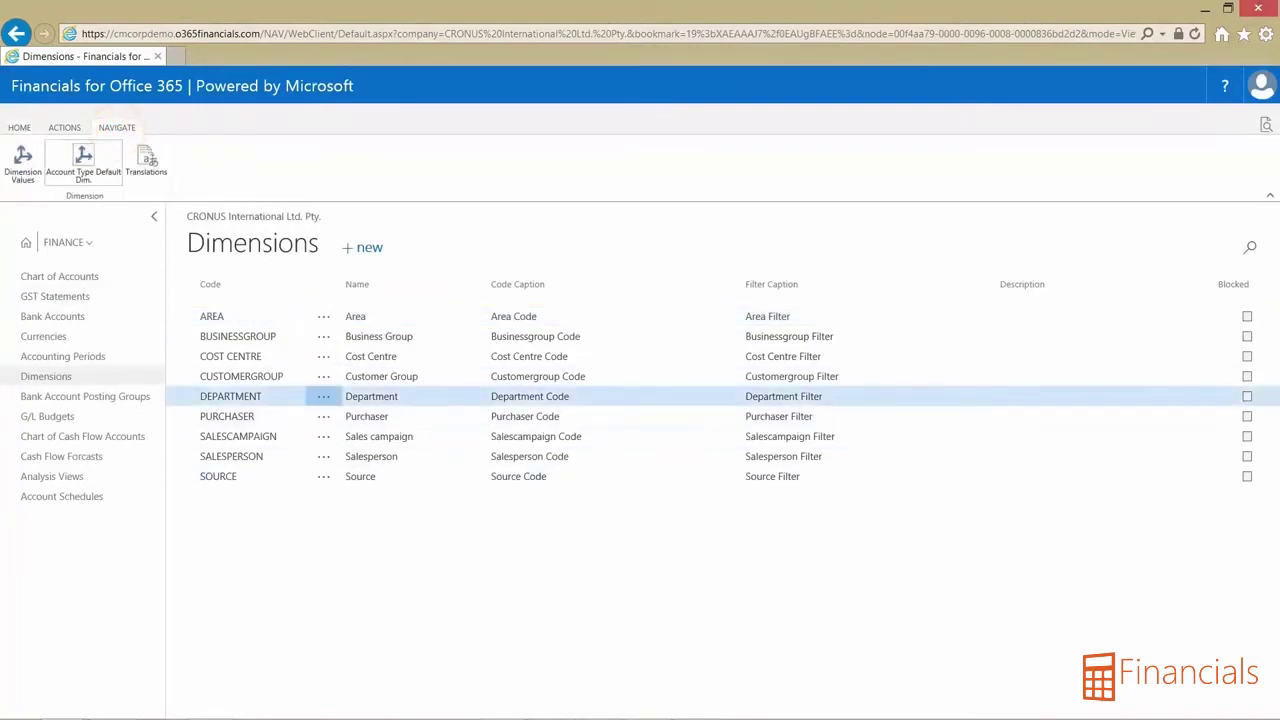
left_click(23, 162)
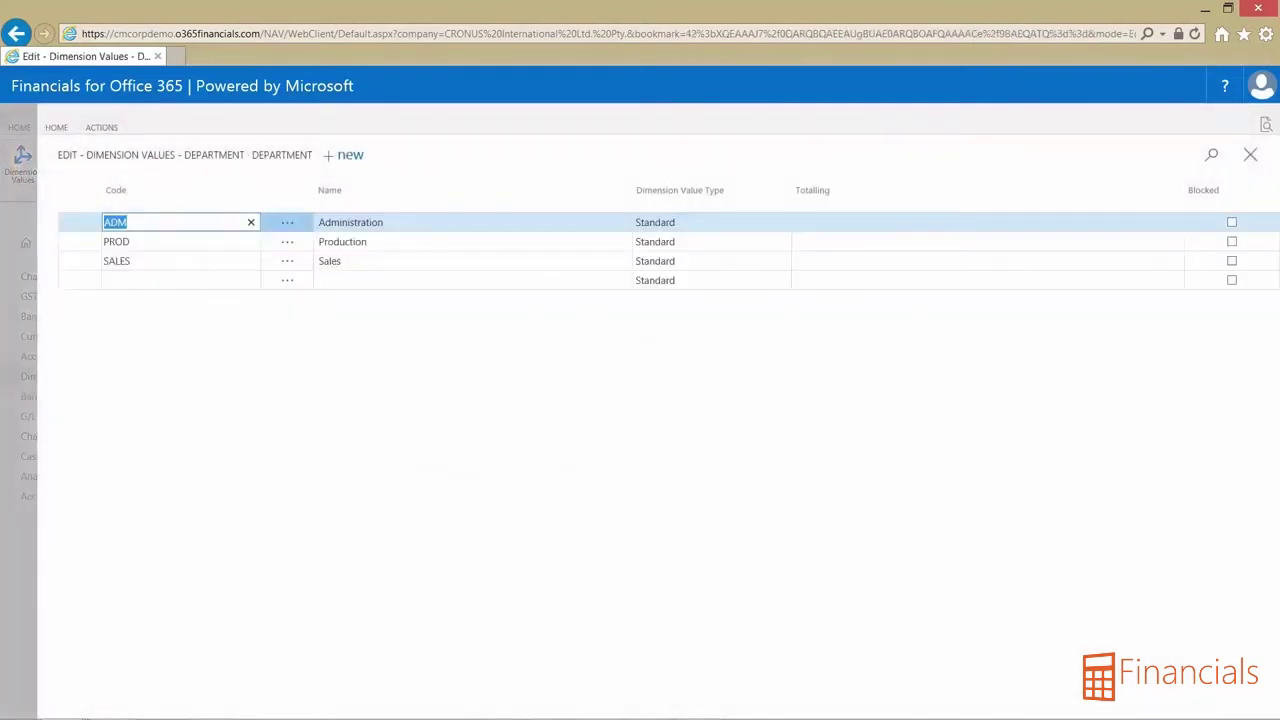
left_click(180, 246)
left_click(177, 261)
key("Up")
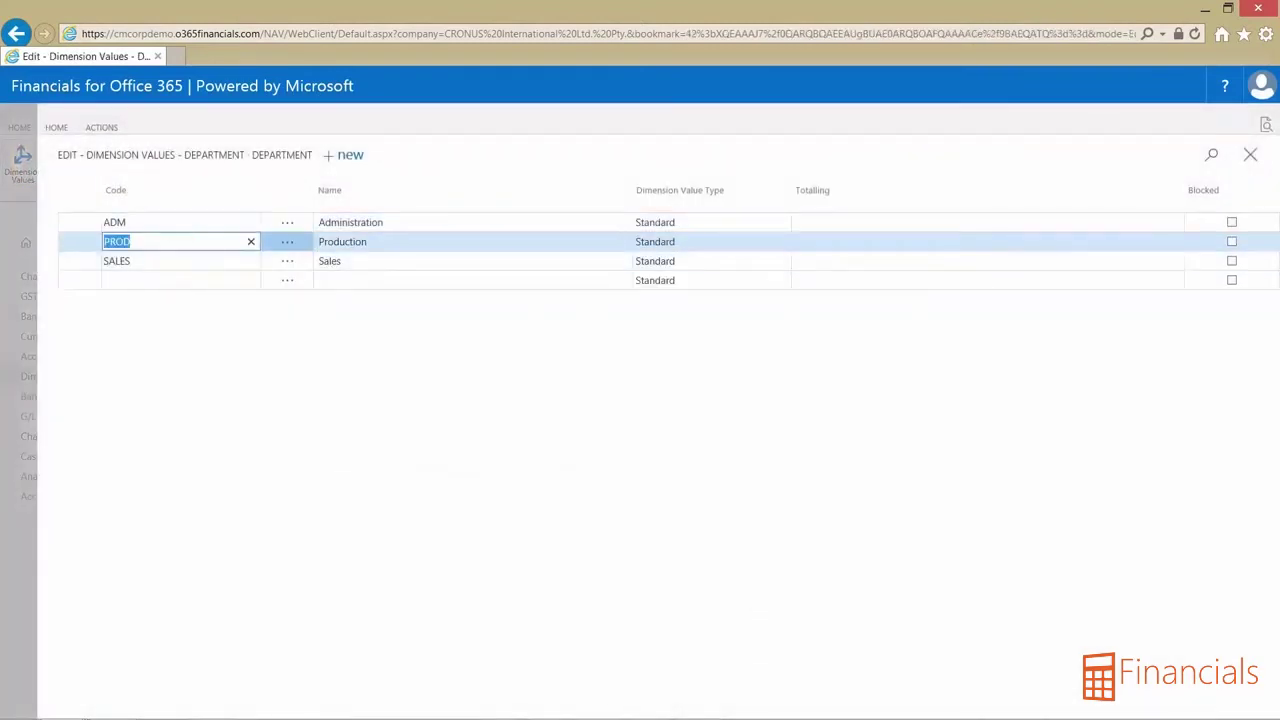
key("Escape")
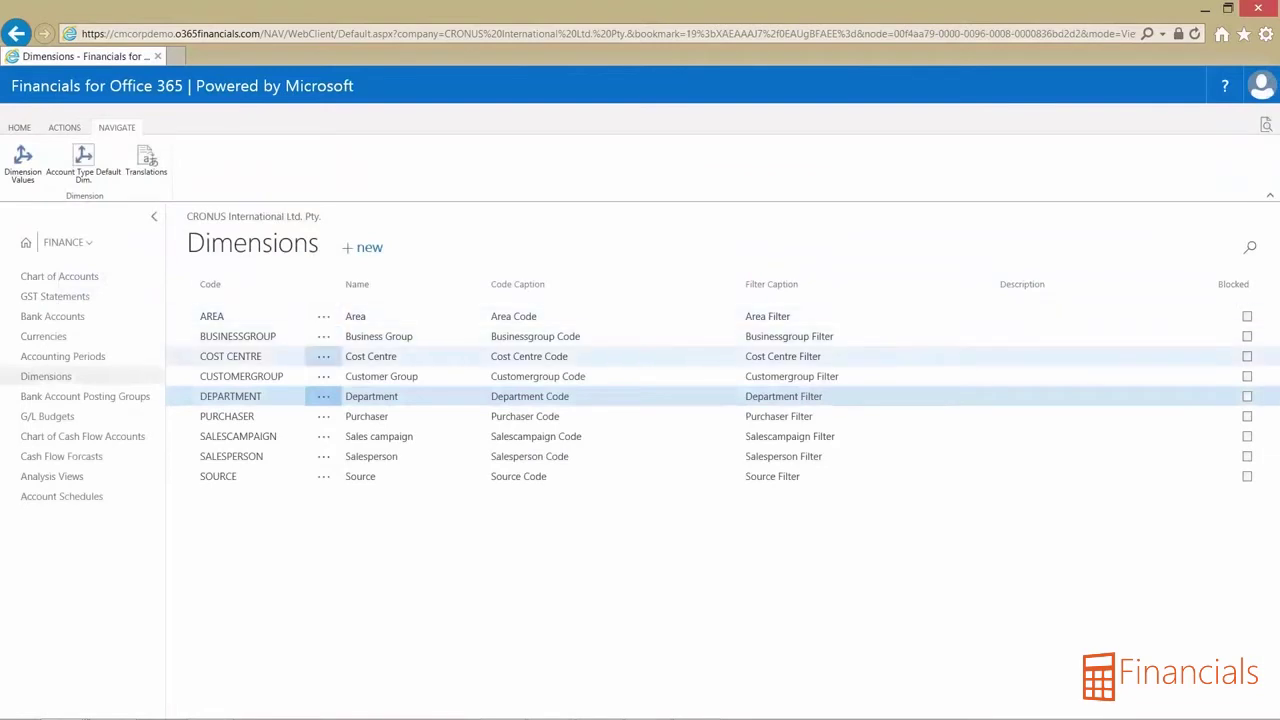
- Examine the dimension values of the AREA dimension and close the list of values
left_click(277, 318)
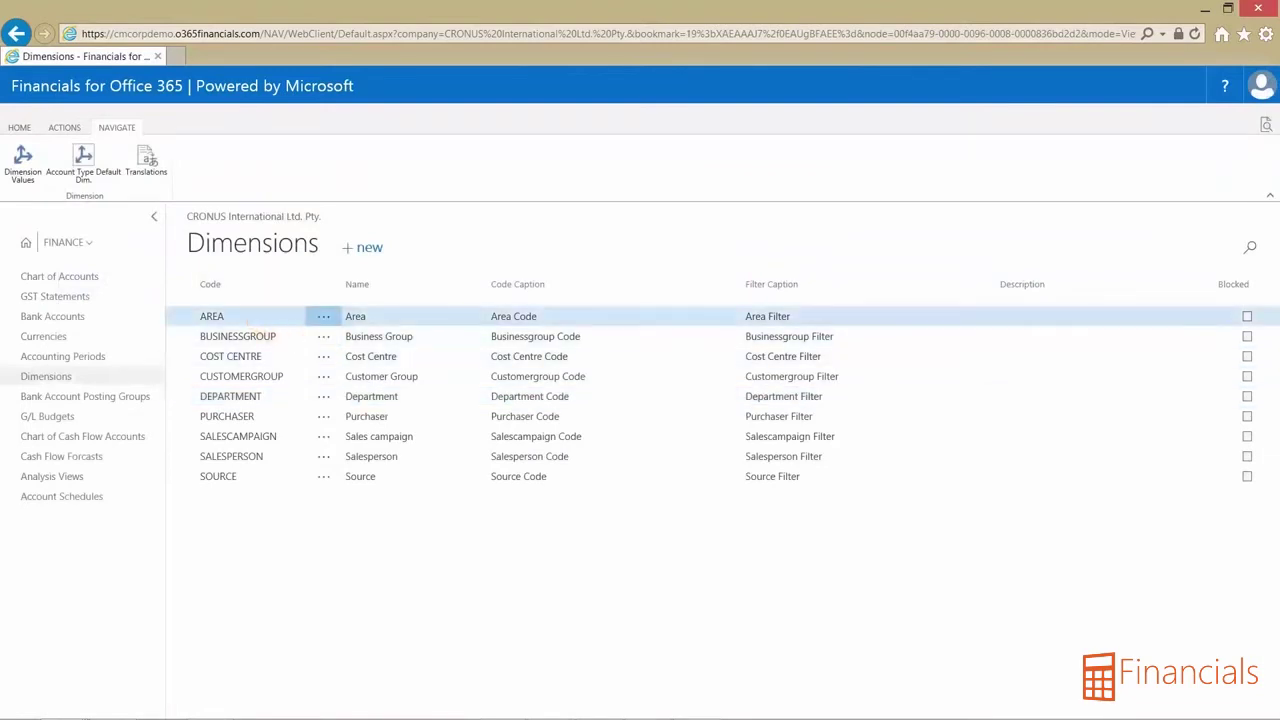
left_click(28, 165)
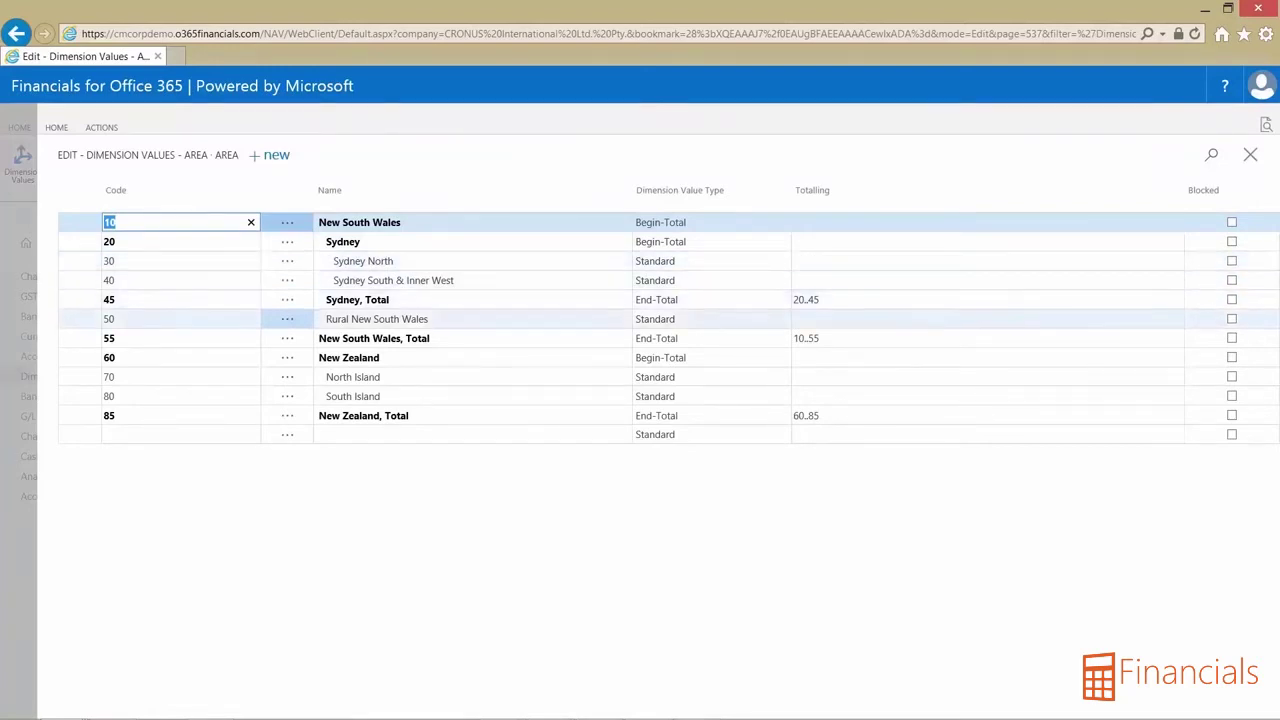
left_click(620, 337)
key("Escape")
key("Escape")
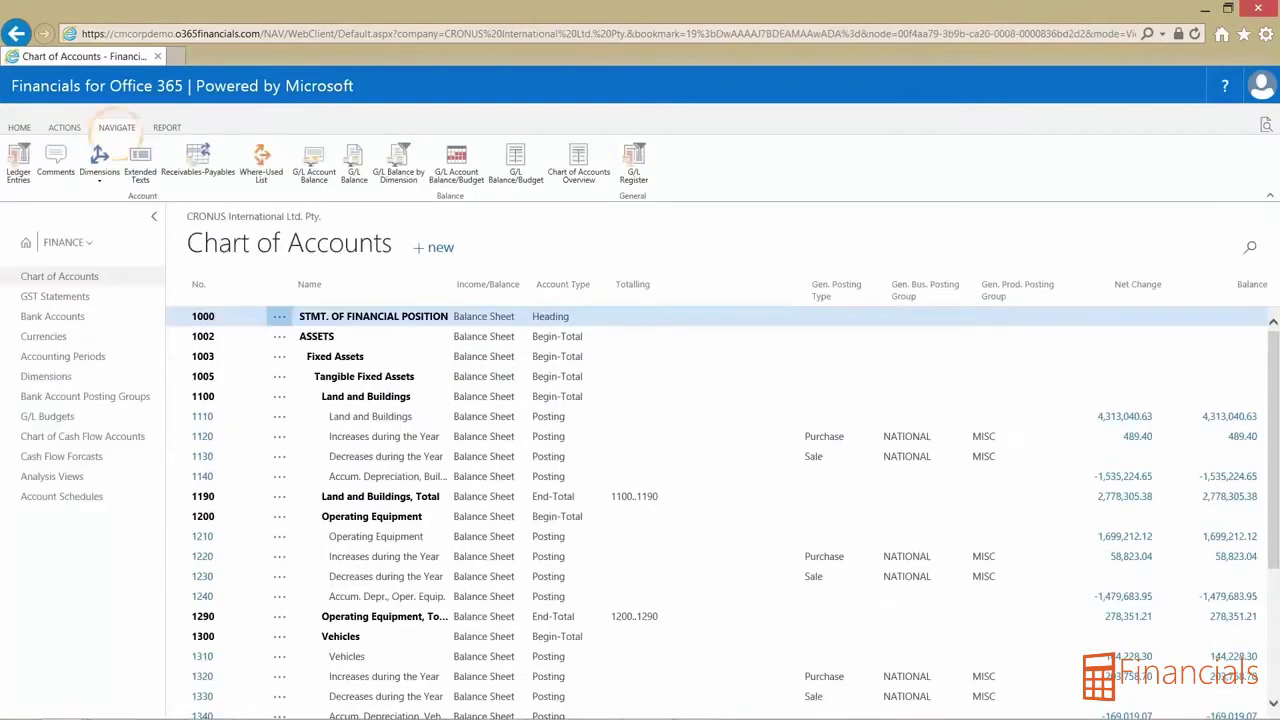
- Open G/L Balance by Dimension from the Chart of Accounts and look through its matrix of expense accounts by DEPARTMENT
left_click(150, 216)
left_click(398, 163)
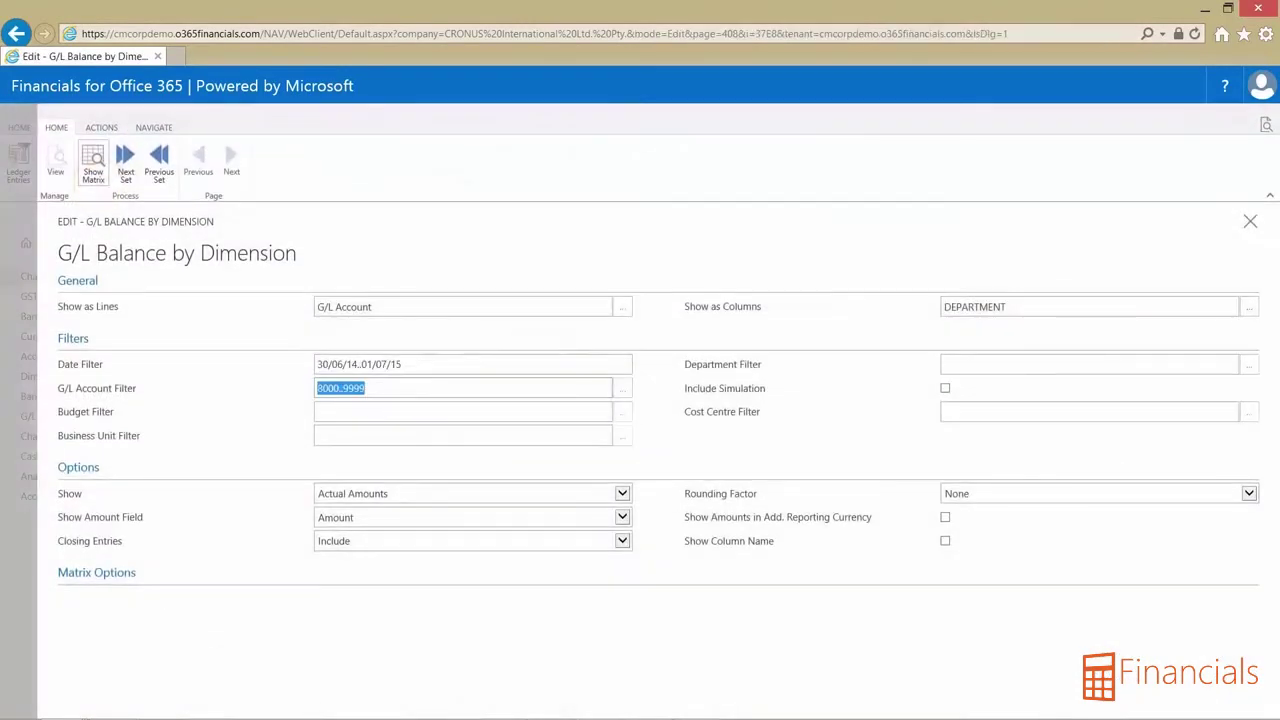
left_click(93, 165)
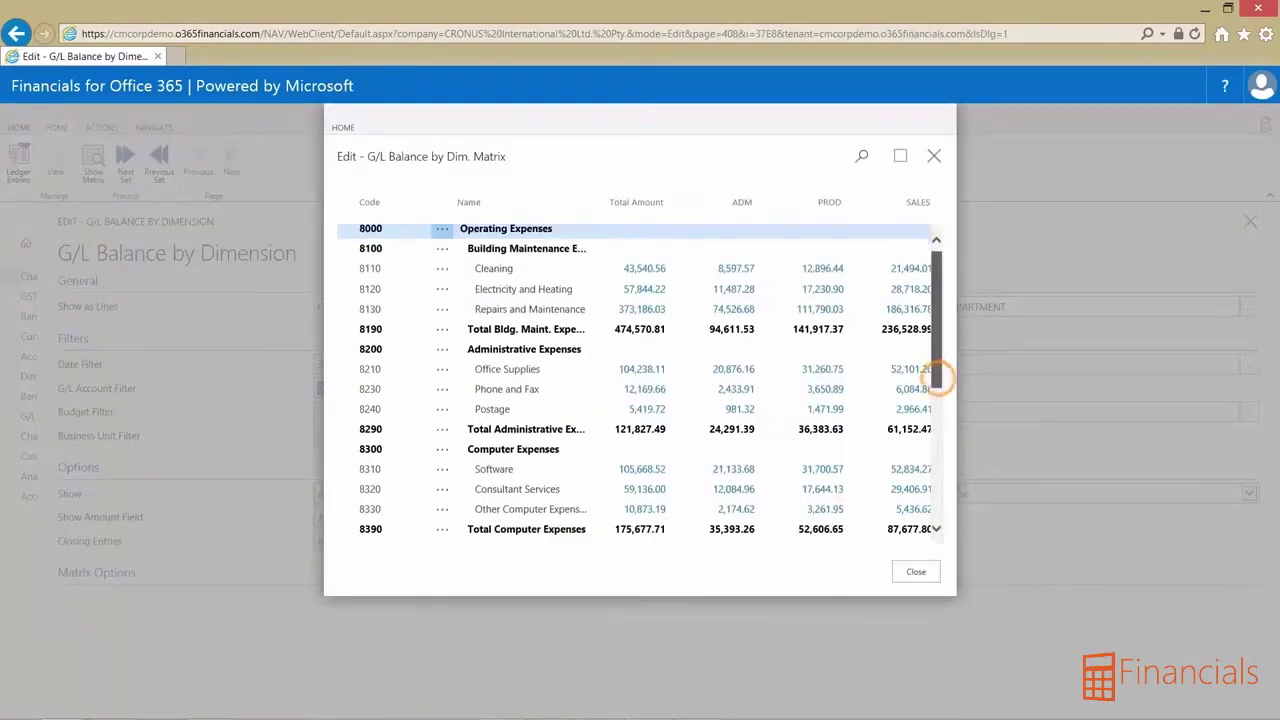
scroll(937, 378, "down", 2)
scroll(937, 378, "up", 2)
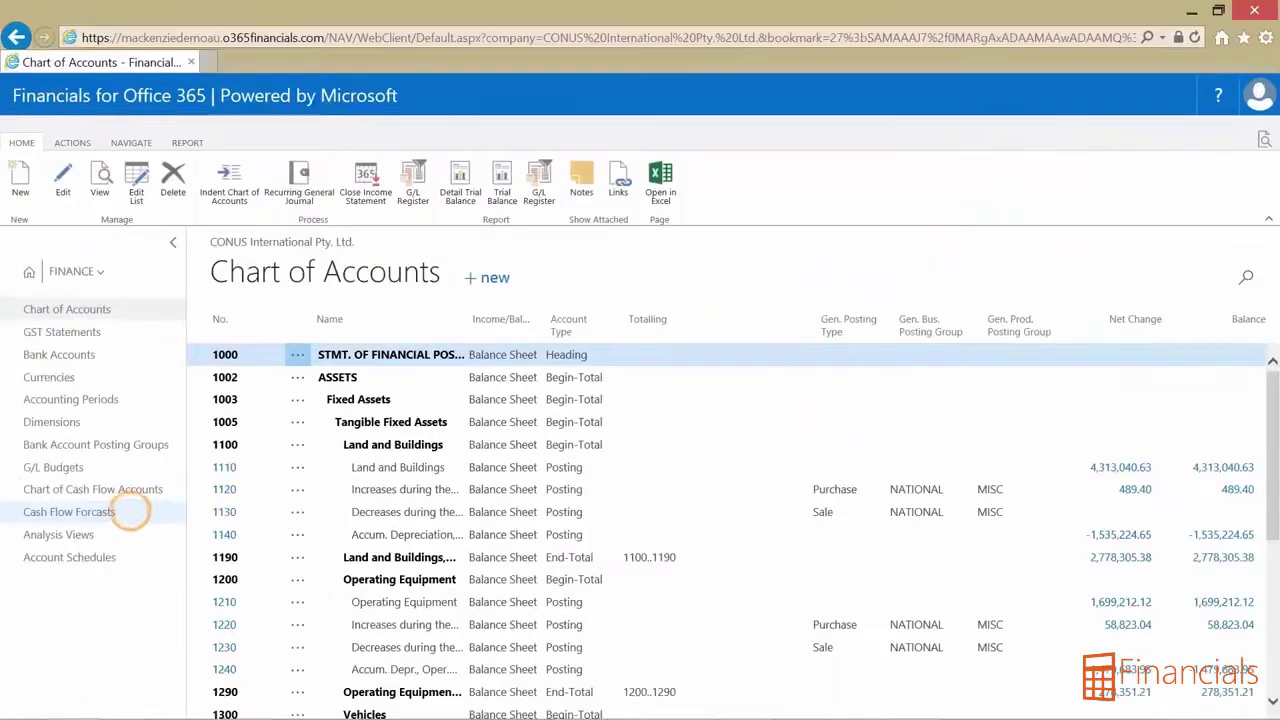
- Open the Finance area's cash flow forecasts and view the forecast card of CashFlow January 2008
left_click(110, 503)
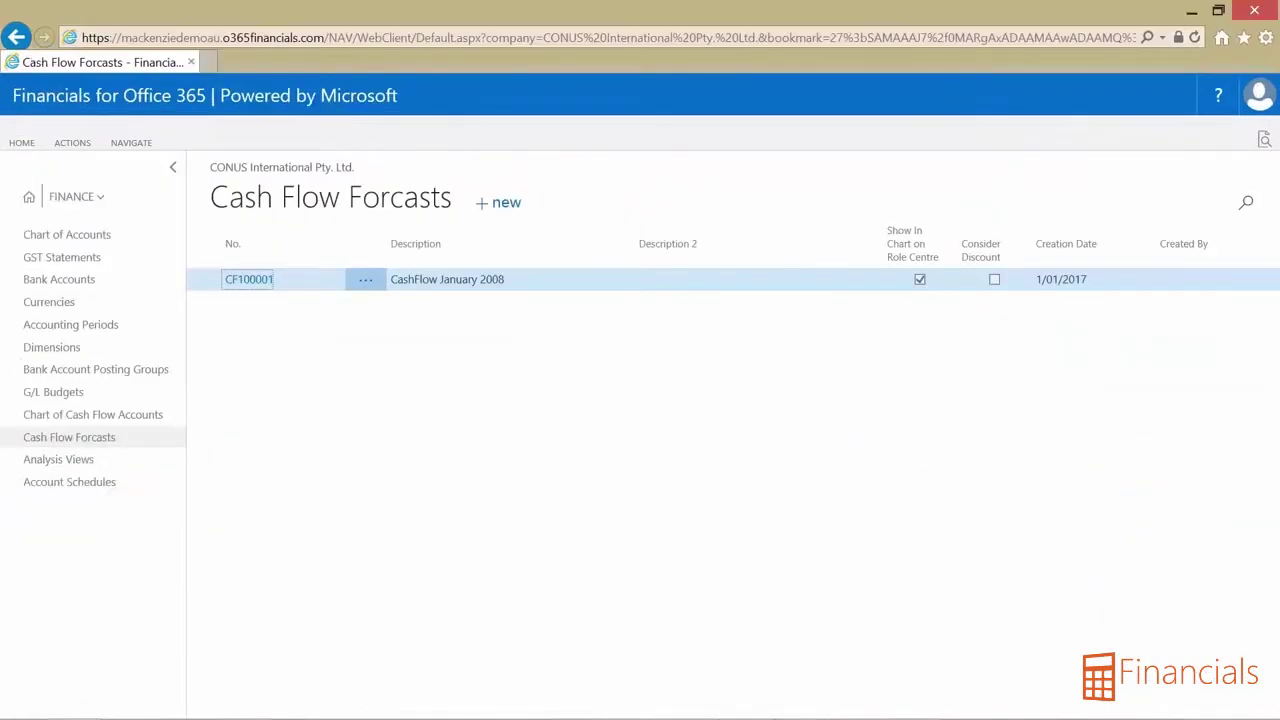
left_click(266, 283)
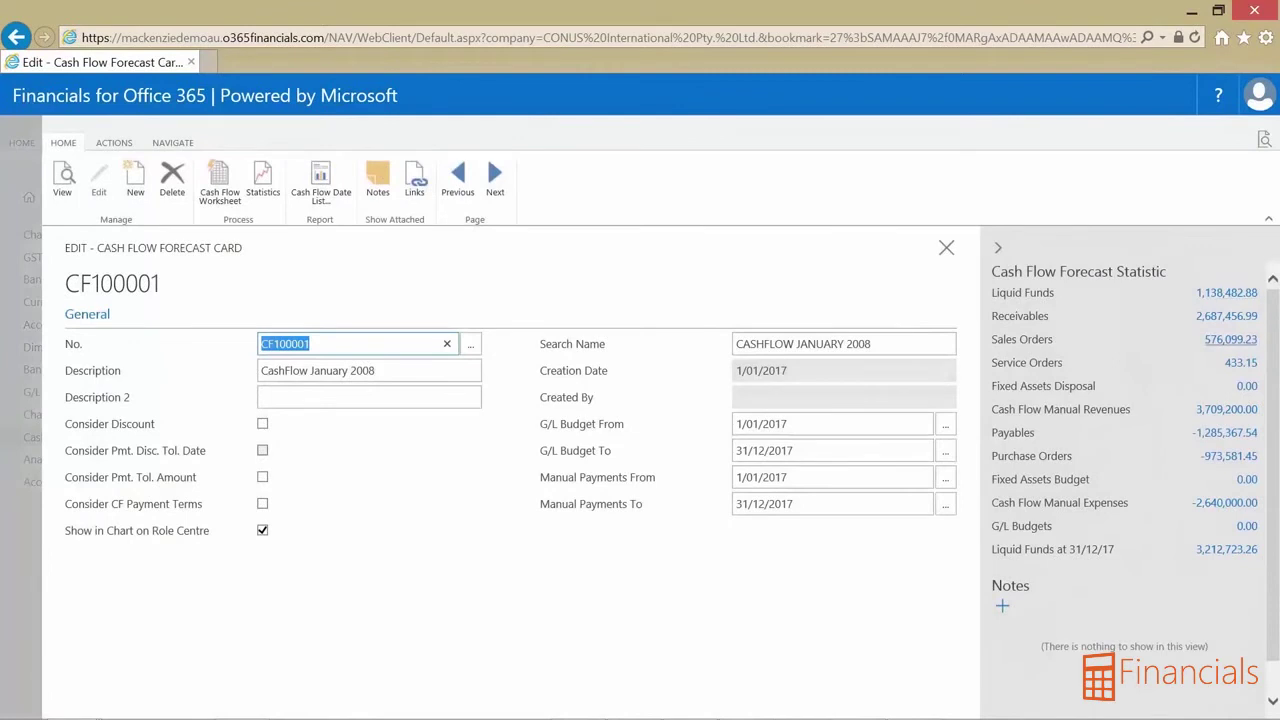
- Search the pages for "g/l", open the 2016 budget from G/L Budgets, and show its copy and Excel export actions
left_click(1264, 139)
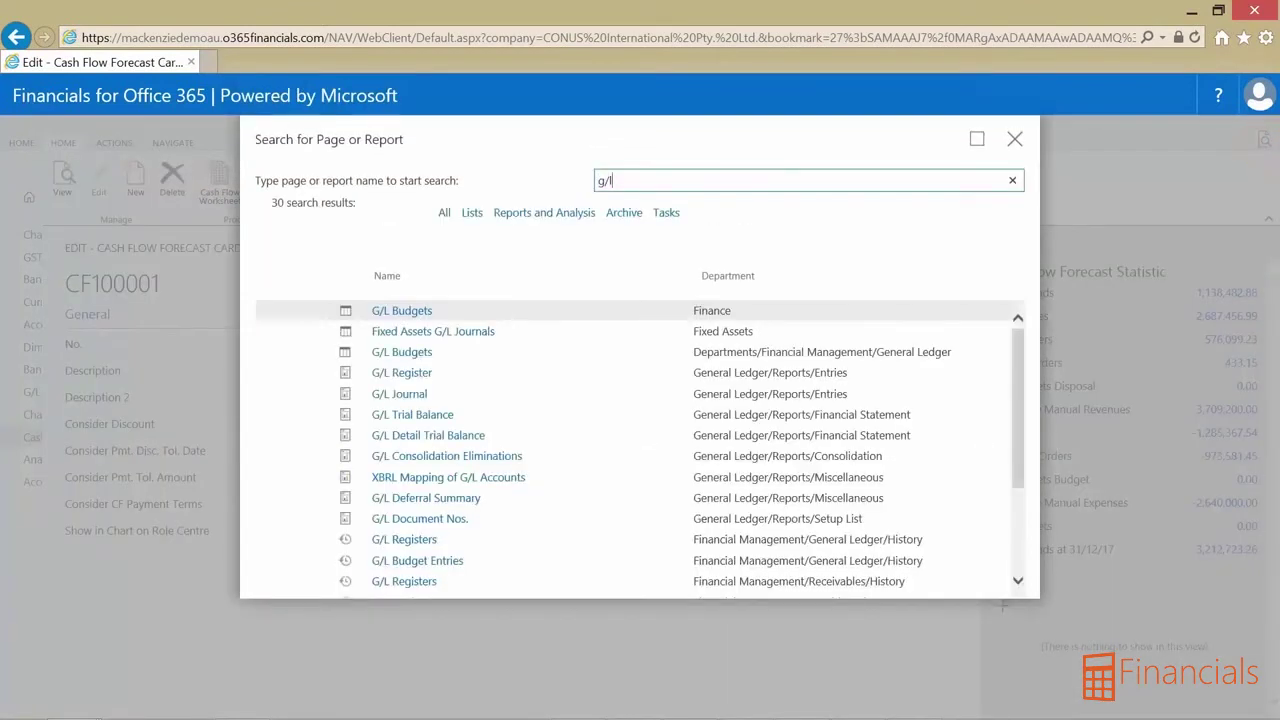
left_click(410, 352)
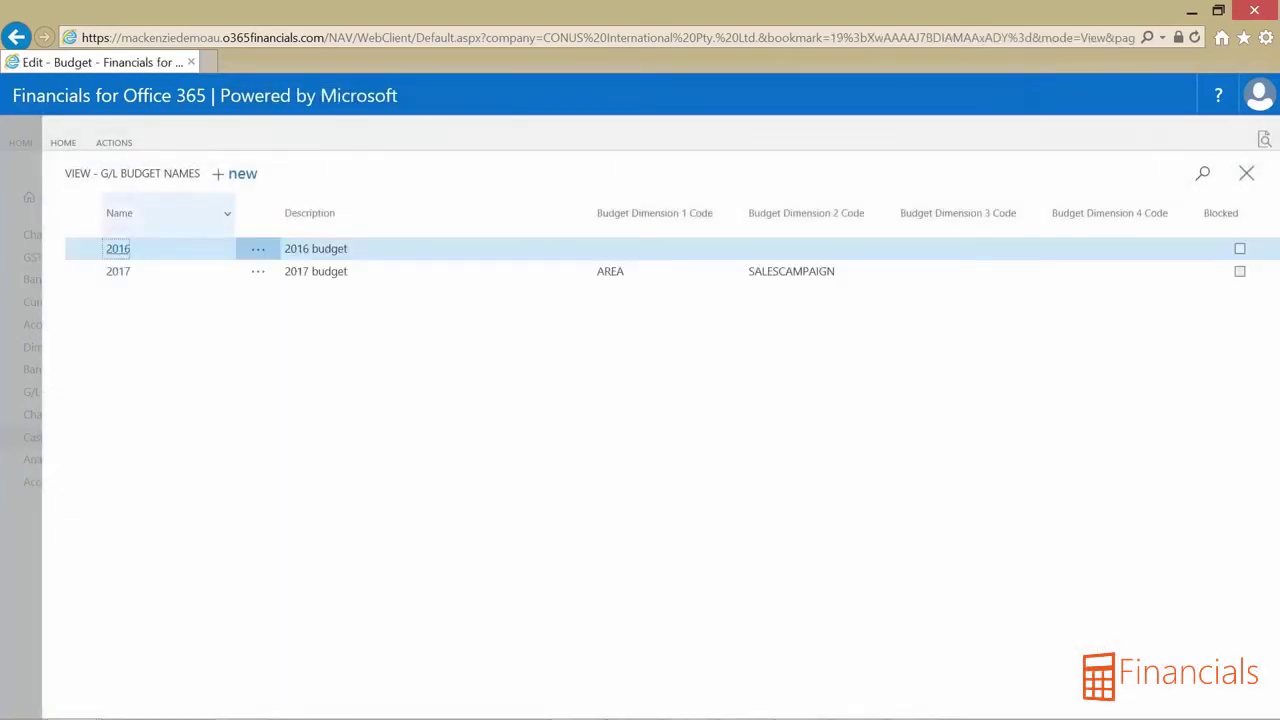
left_click(118, 248)
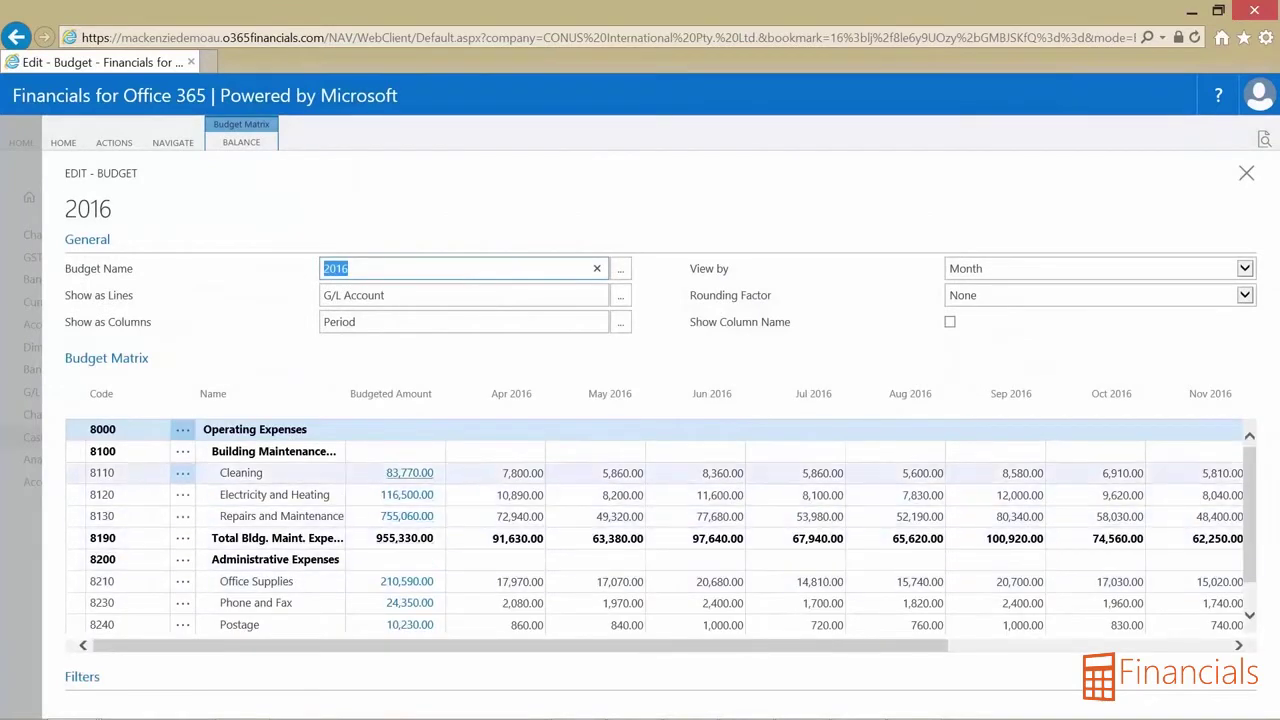
left_click(114, 142)
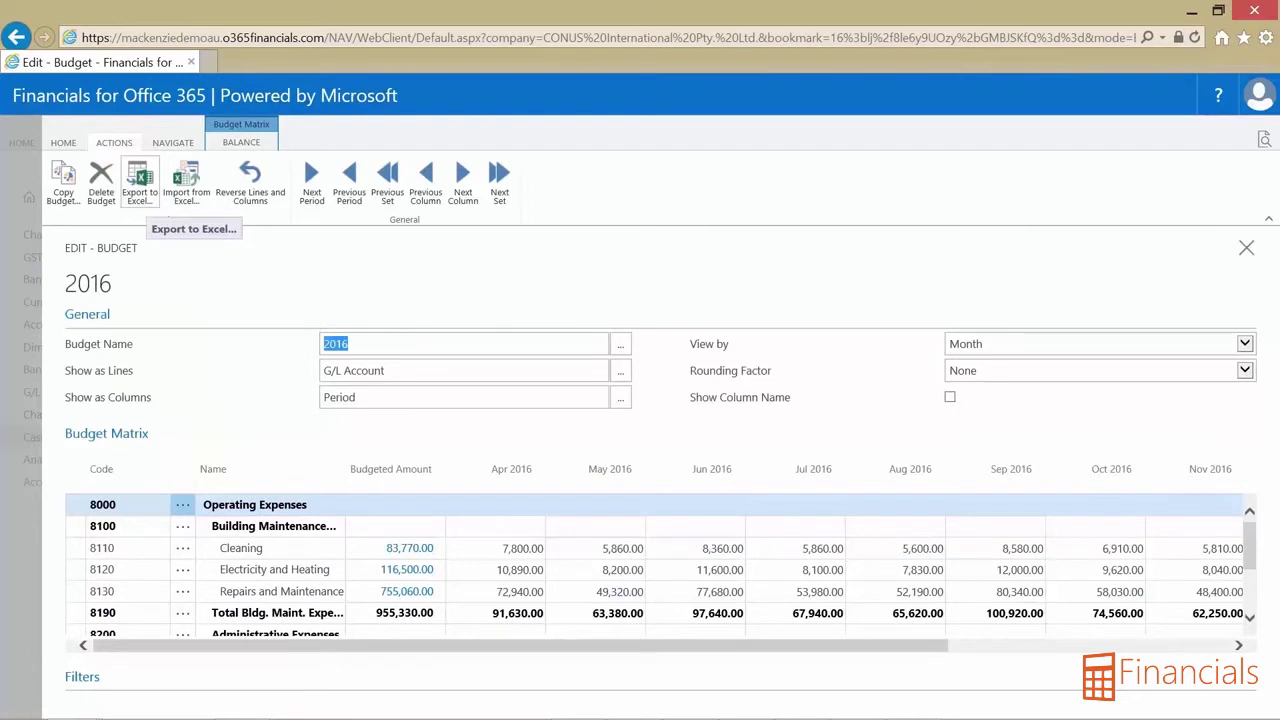
- Look through the allowed companies in My Settings, including CRONUS Consolidated, and cancel without switching company
left_click(1260, 96)
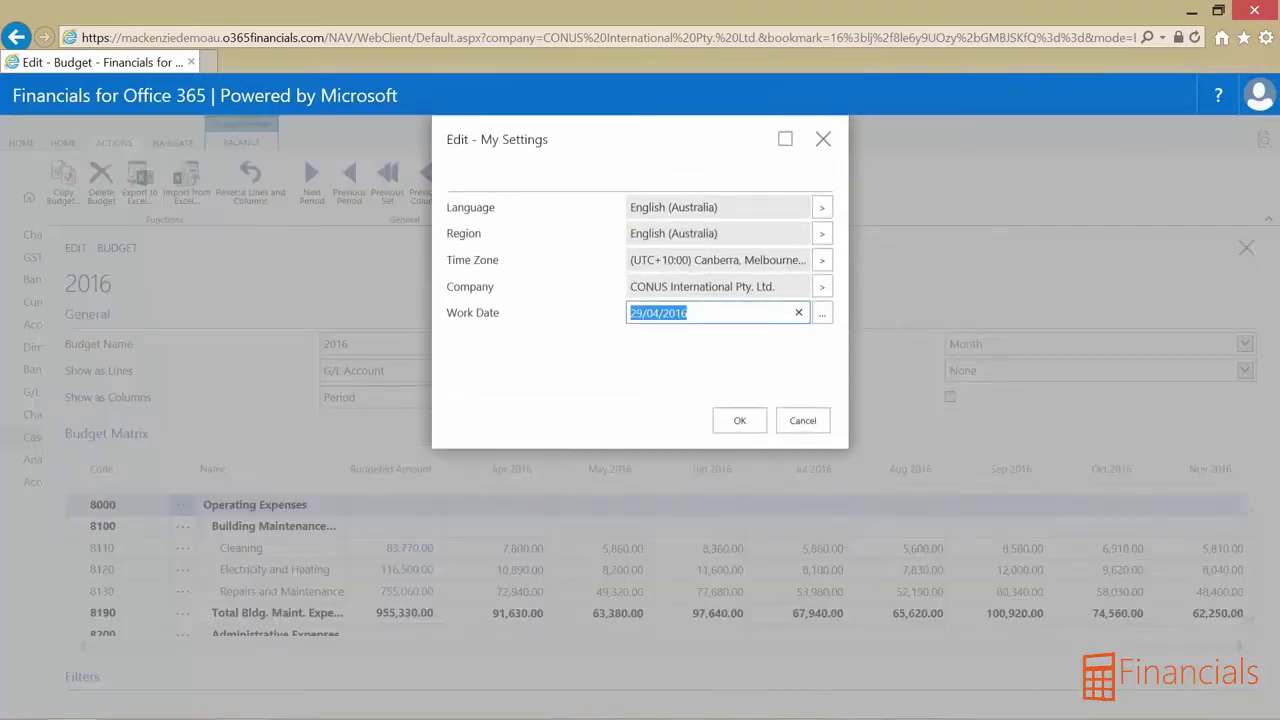
left_click(822, 286)
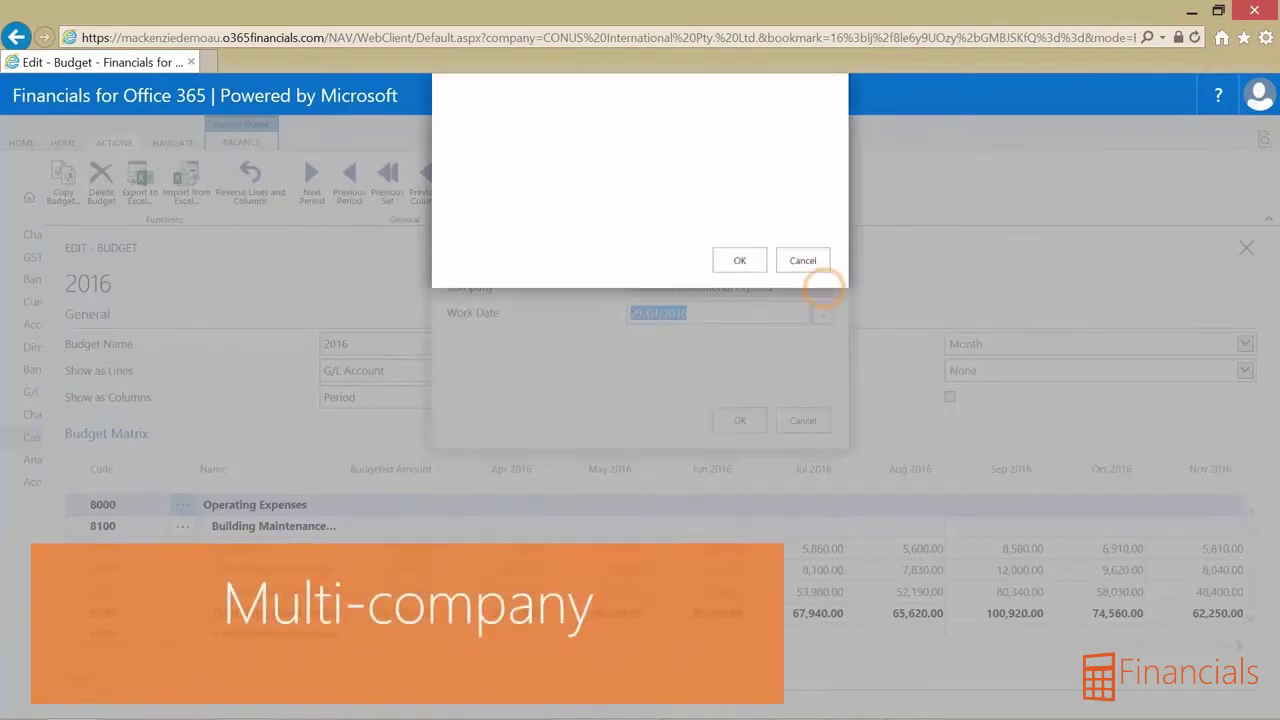
left_click(671, 285)
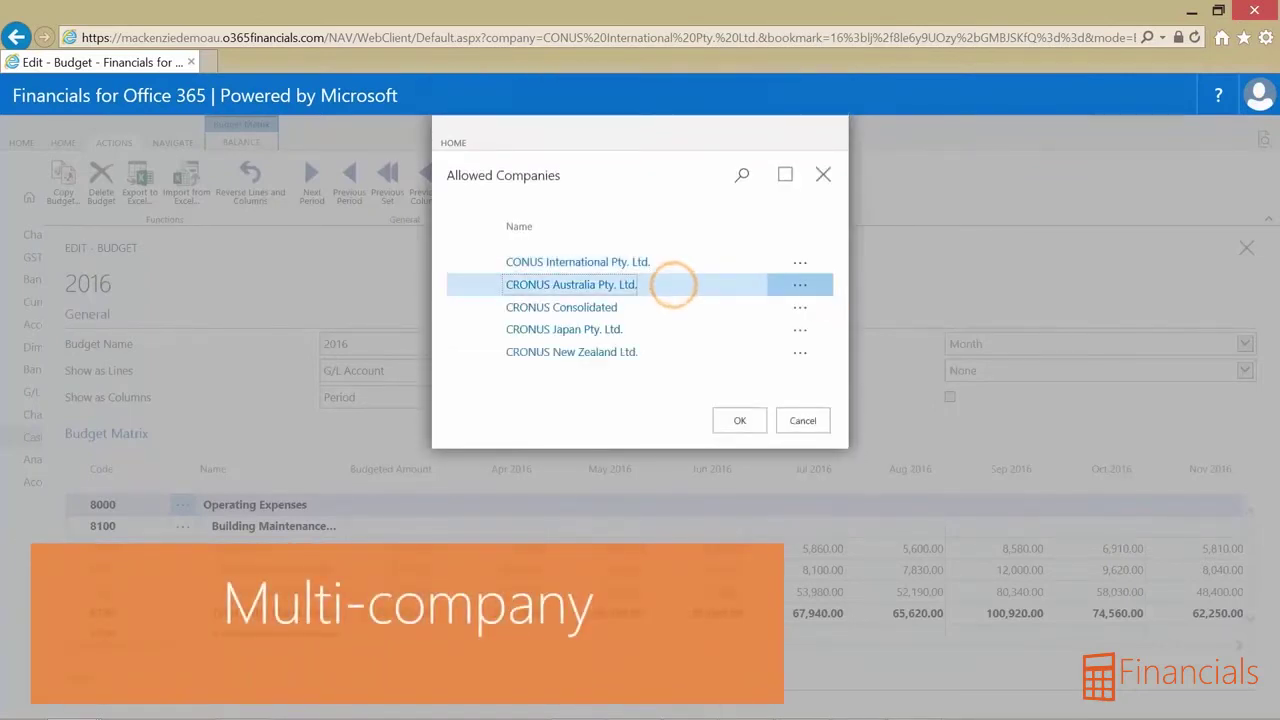
left_click(677, 329)
left_click(684, 354)
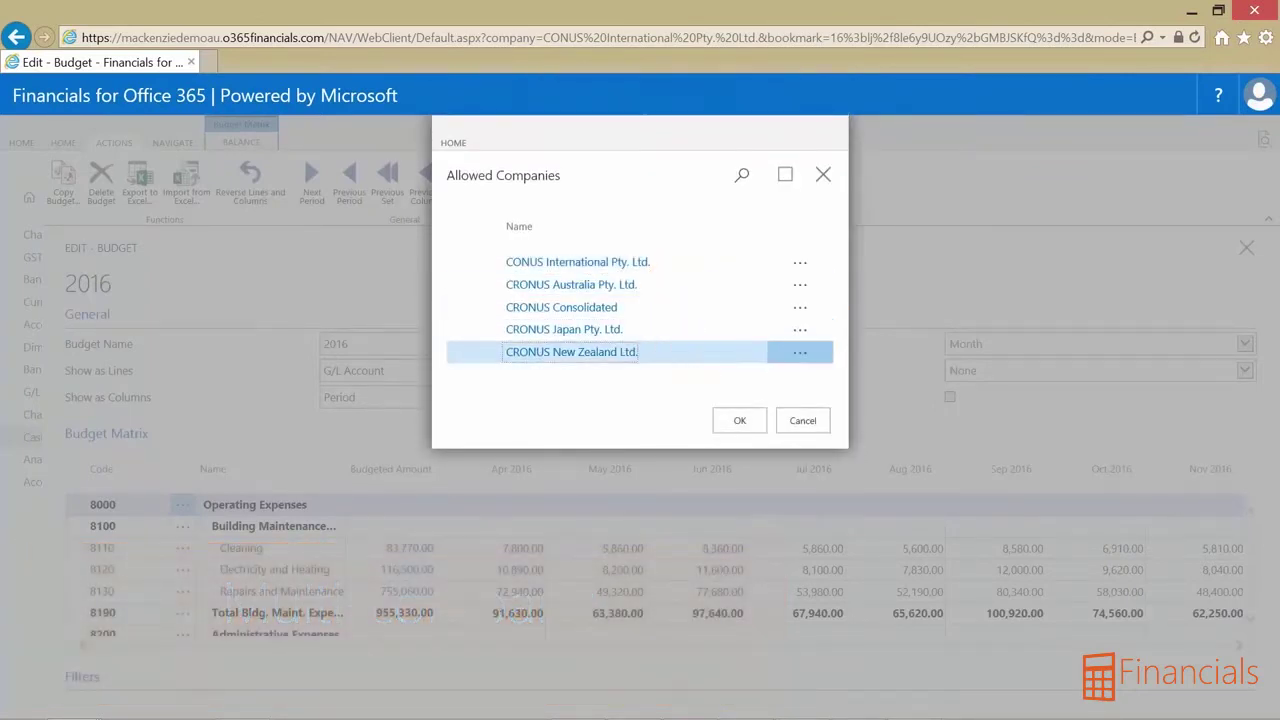
left_click(687, 308)
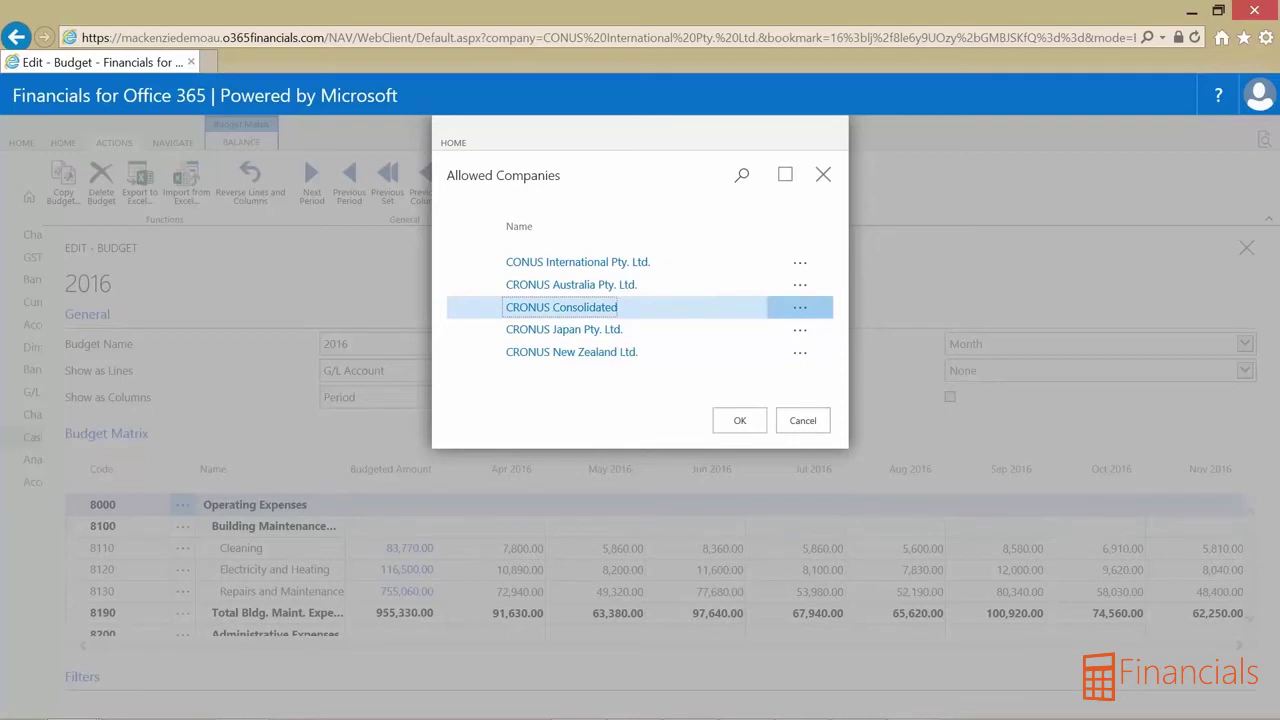
left_click(803, 418)
left_click(802, 416)
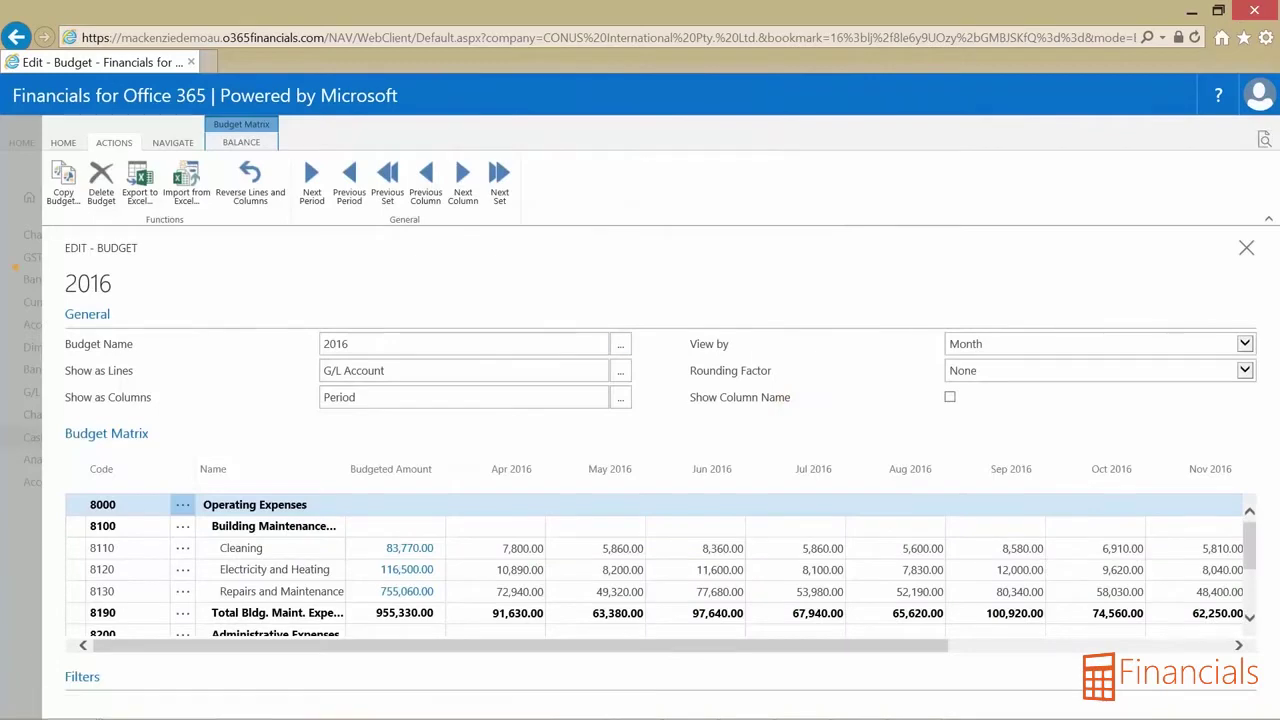
- Leave the budget and the forecast card, and show the dimensions matrix of the CASHFLOW analysis view
left_click(16, 266)
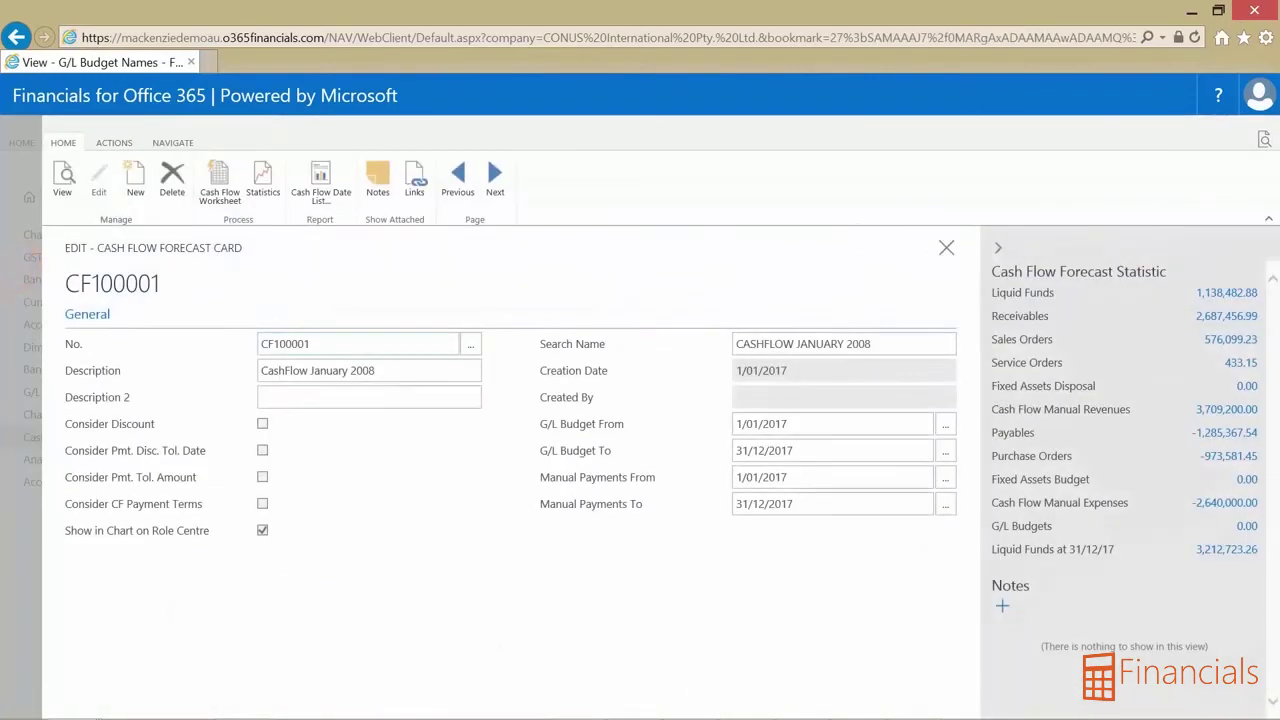
left_click(16, 267)
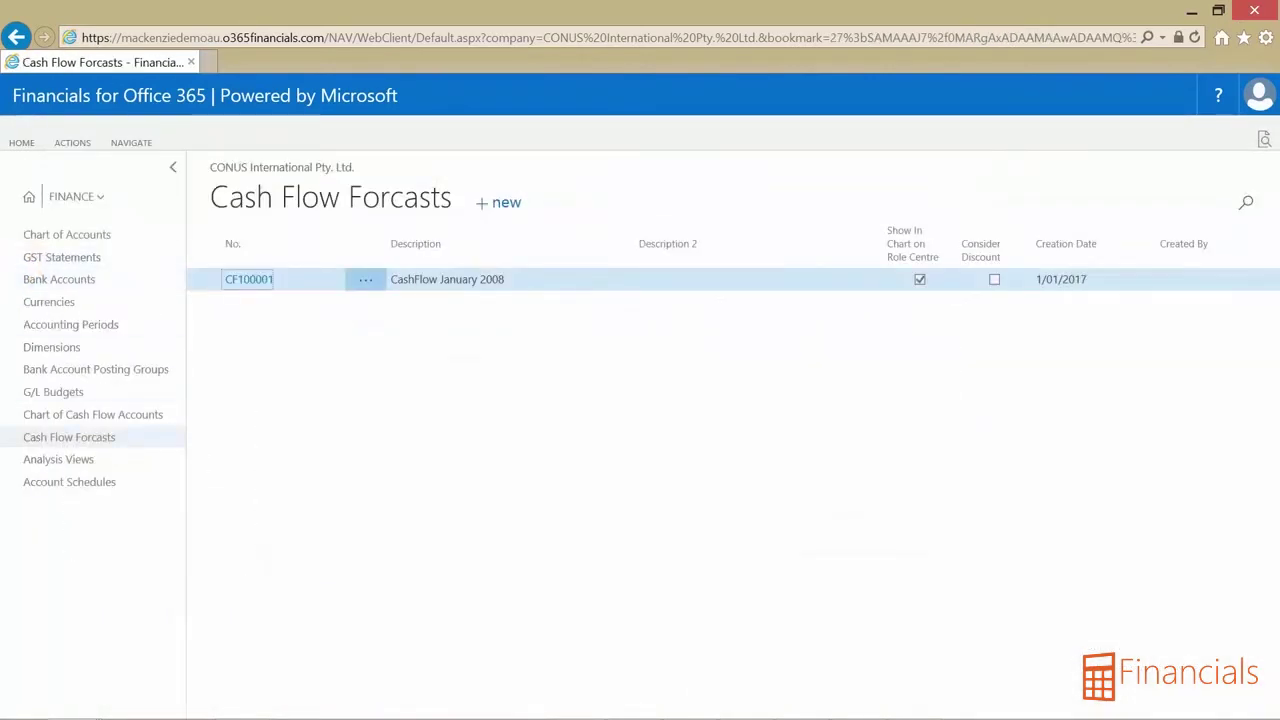
left_click(113, 462)
left_click(292, 381)
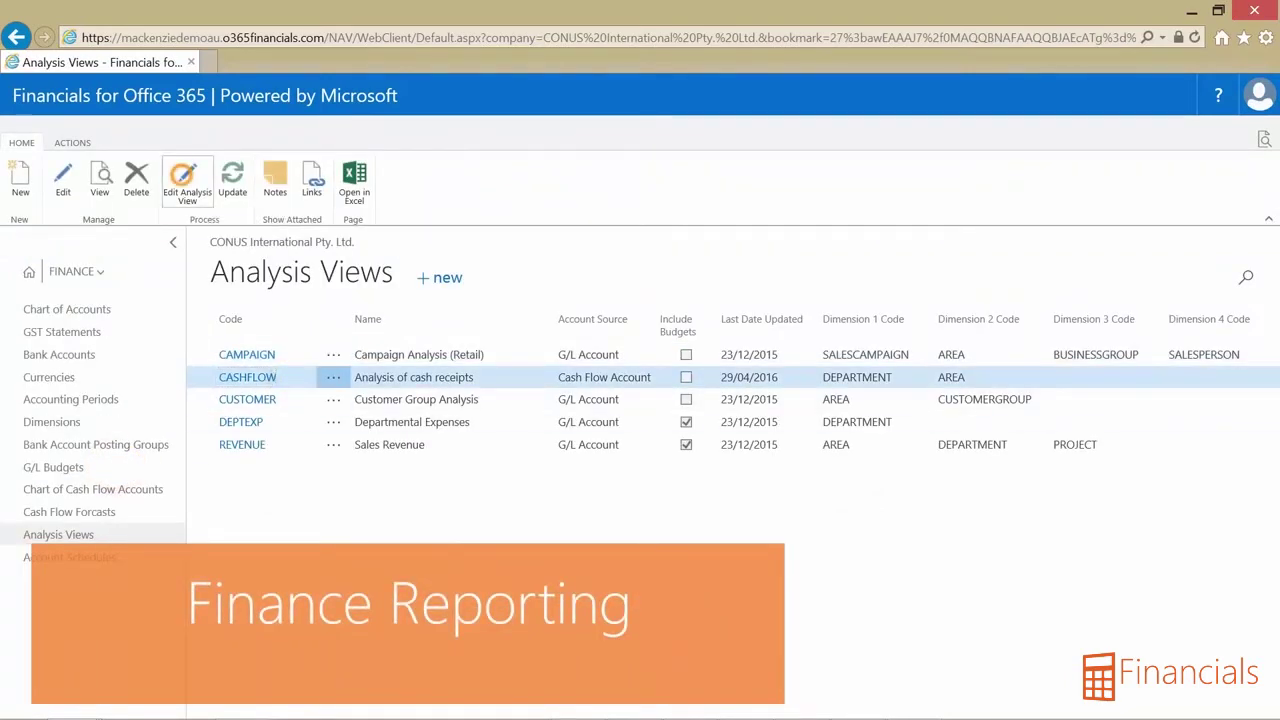
left_click(187, 182)
left_click(104, 188)
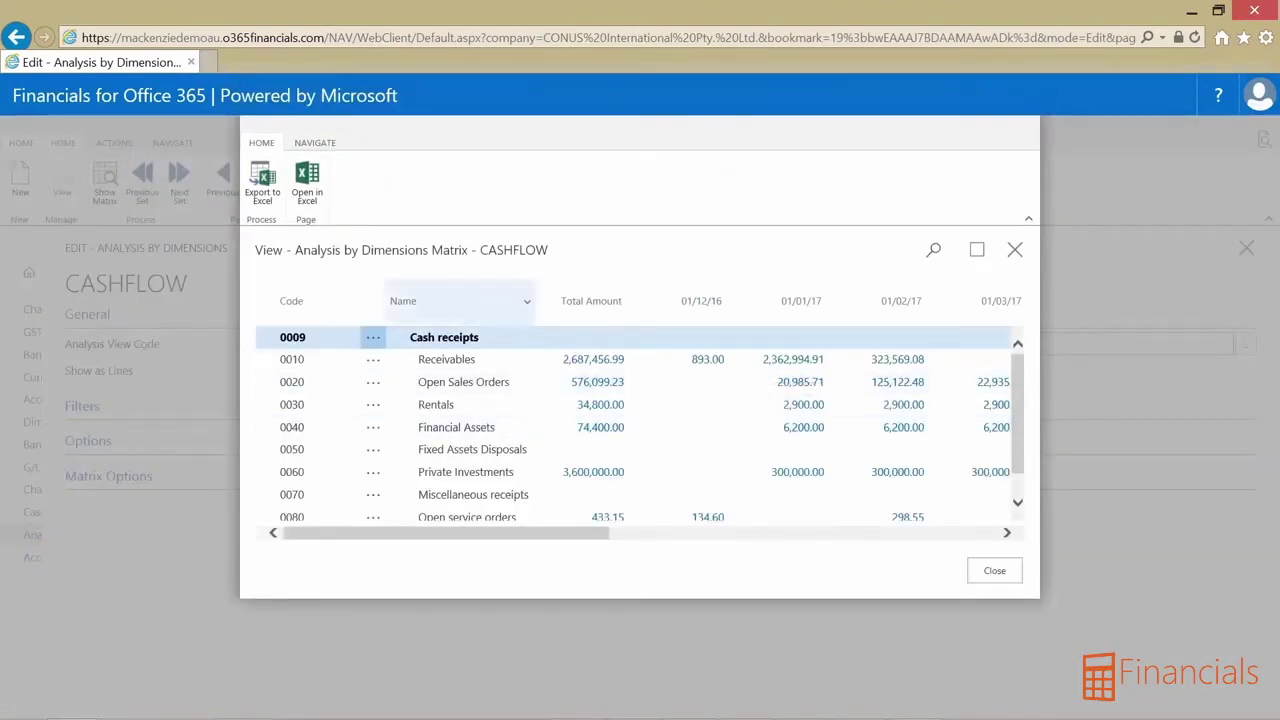
- Open the CASHFLOW analysis matrix in Excel and close the matrix
left_click(307, 182)
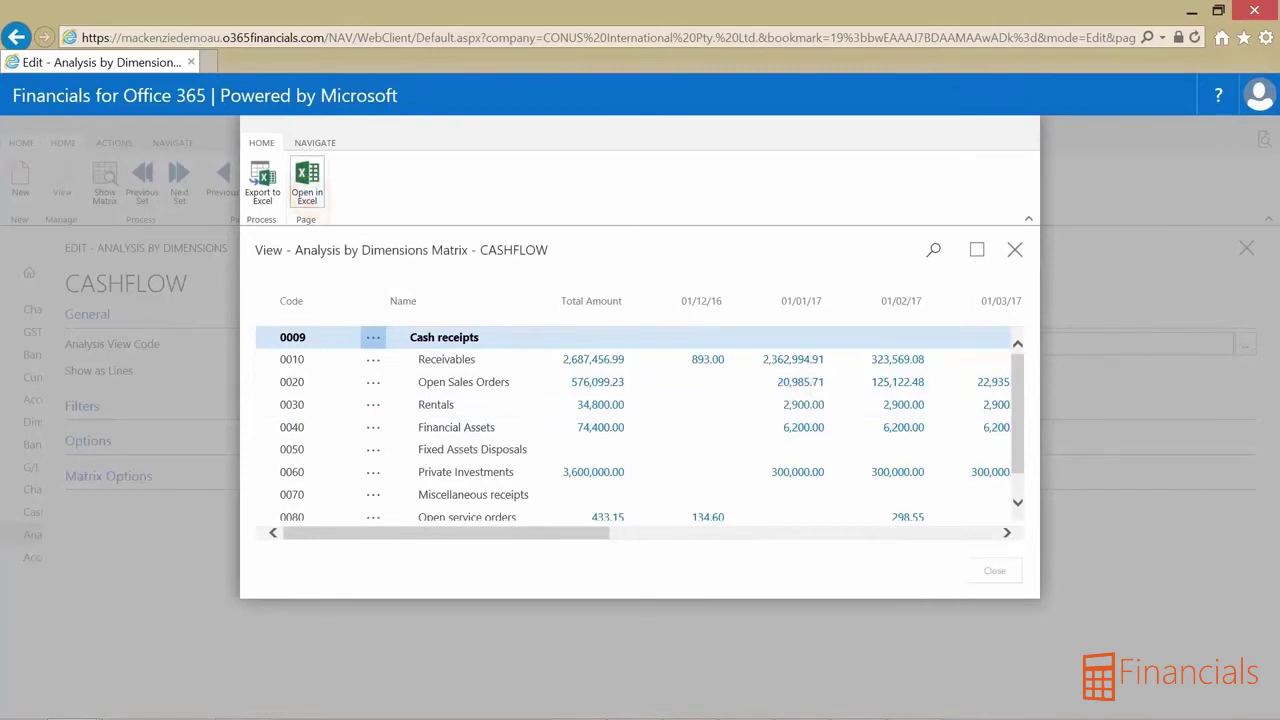
left_click(910, 697)
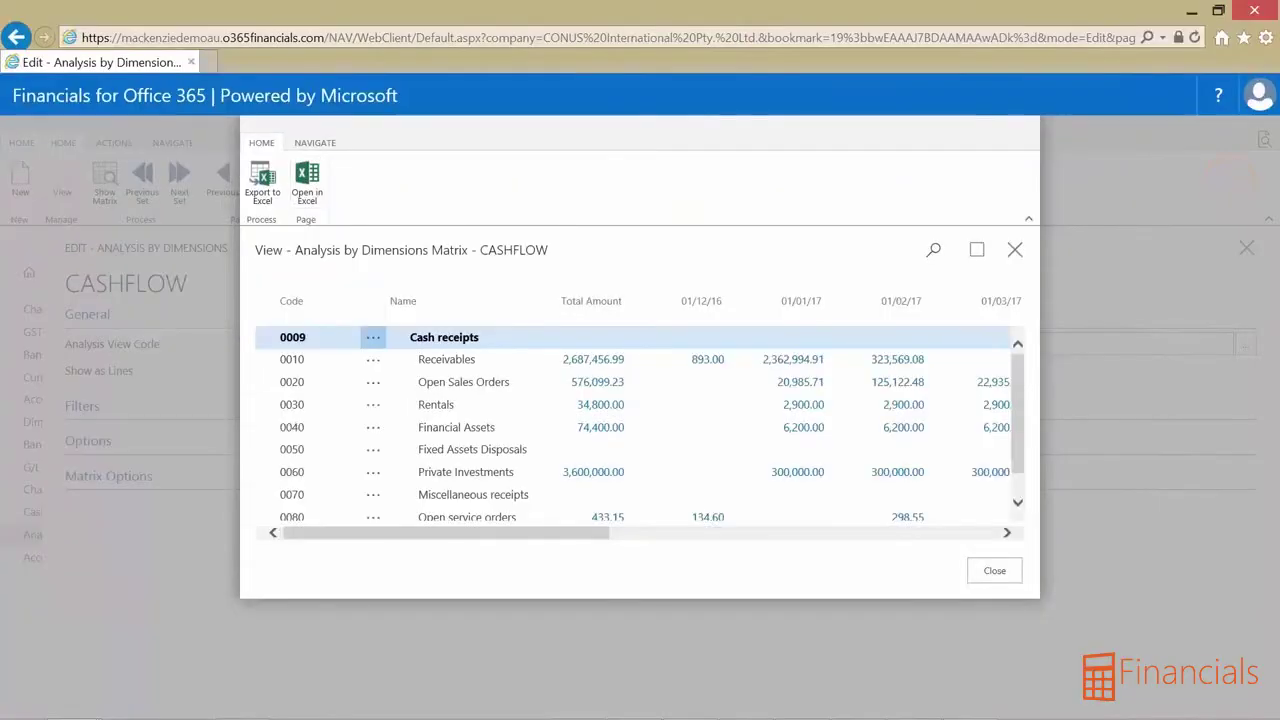
left_click(994, 561)
- Leave the CASHFLOW analysis and open the Finance area's Account Schedules list
key("Escape")
left_click(63, 557)
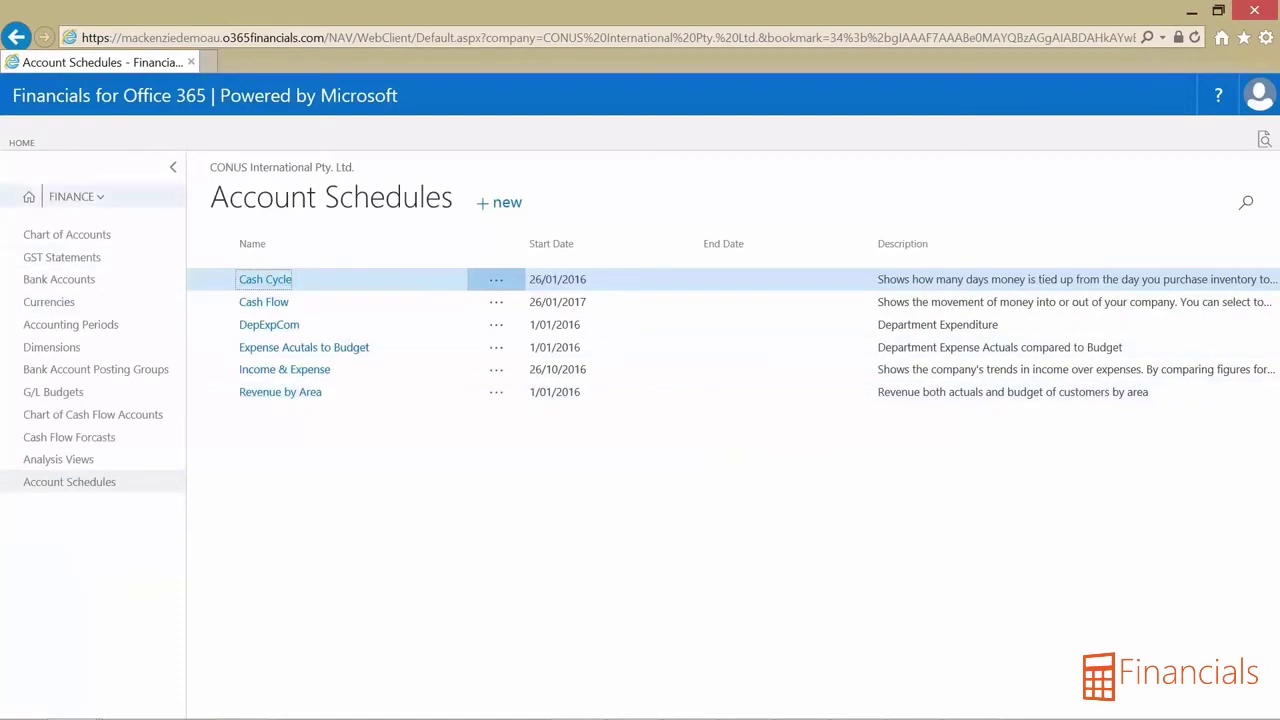
- Return to the home page and switch the Finance Performance chart to Income & Expense, followed by Revenue by Area
left_click(29, 196)
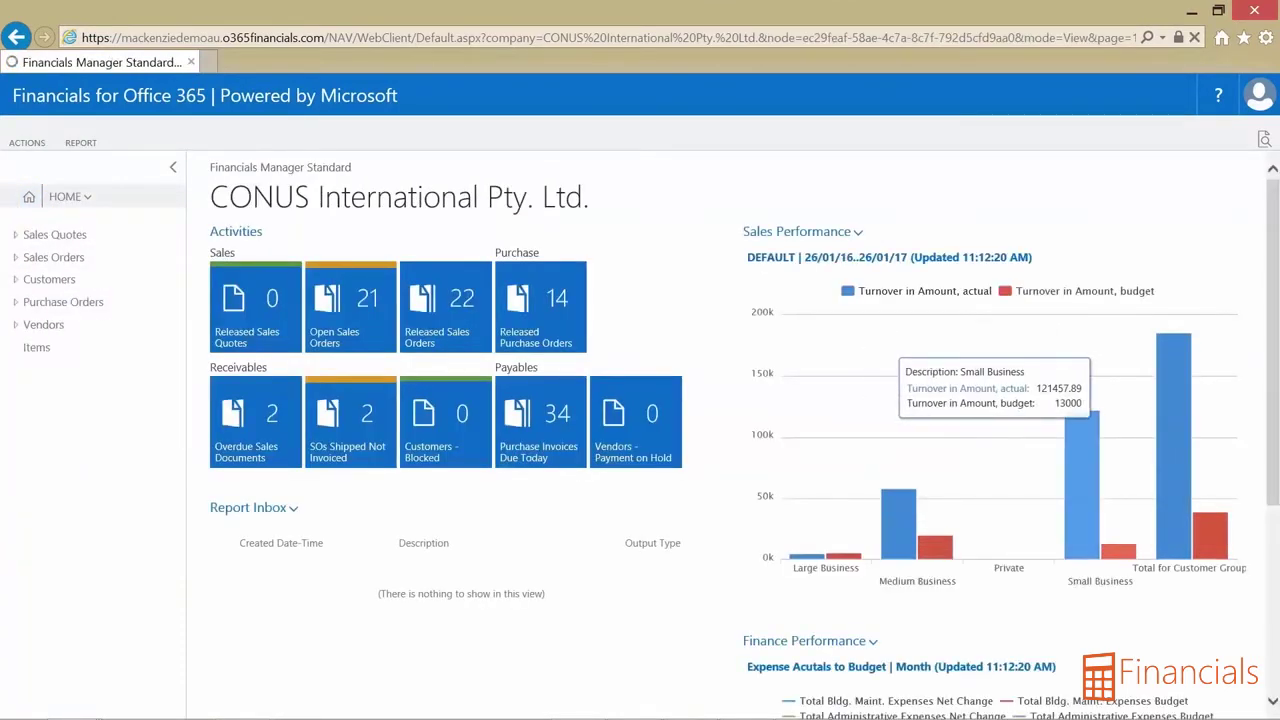
scroll(1080, 450, "down", 5)
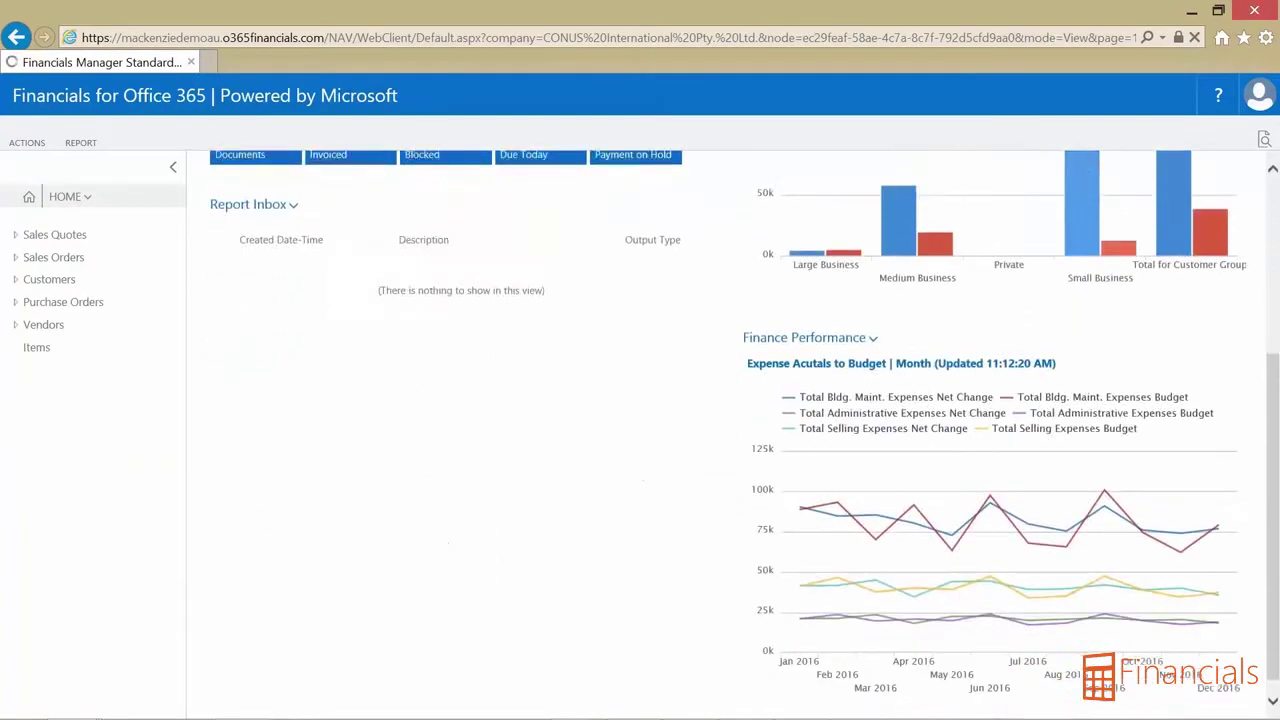
left_click(860, 319)
left_click(820, 410)
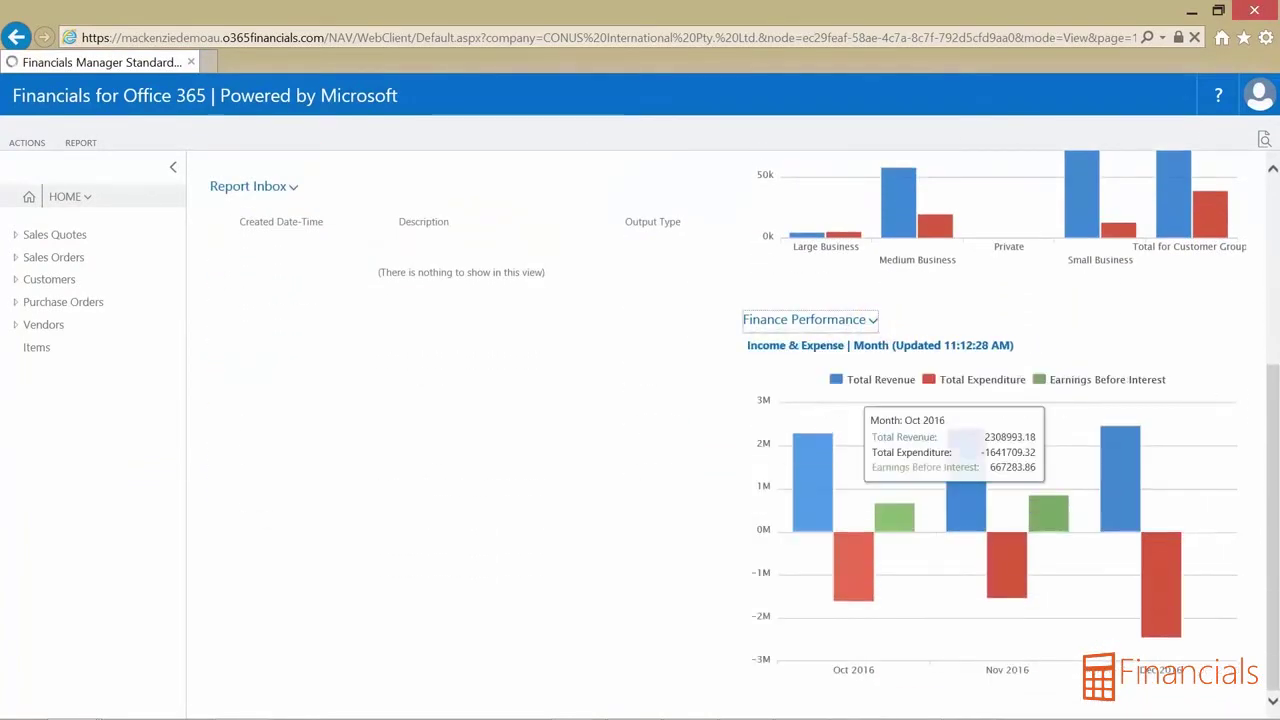
left_click(862, 320)
left_click(840, 408)
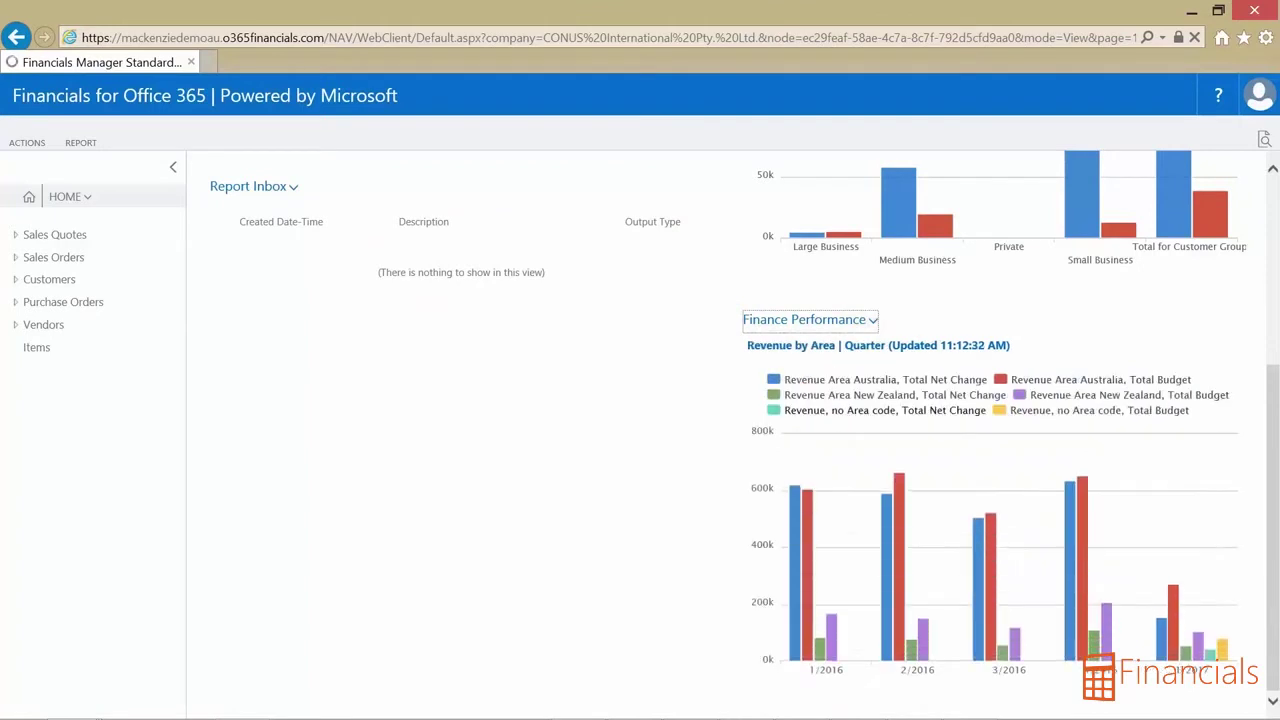
- Hide both New Zealand series and the no-area-code budget series in the Revenue by Area chart
left_click(1100, 410)
left_click(1060, 395)
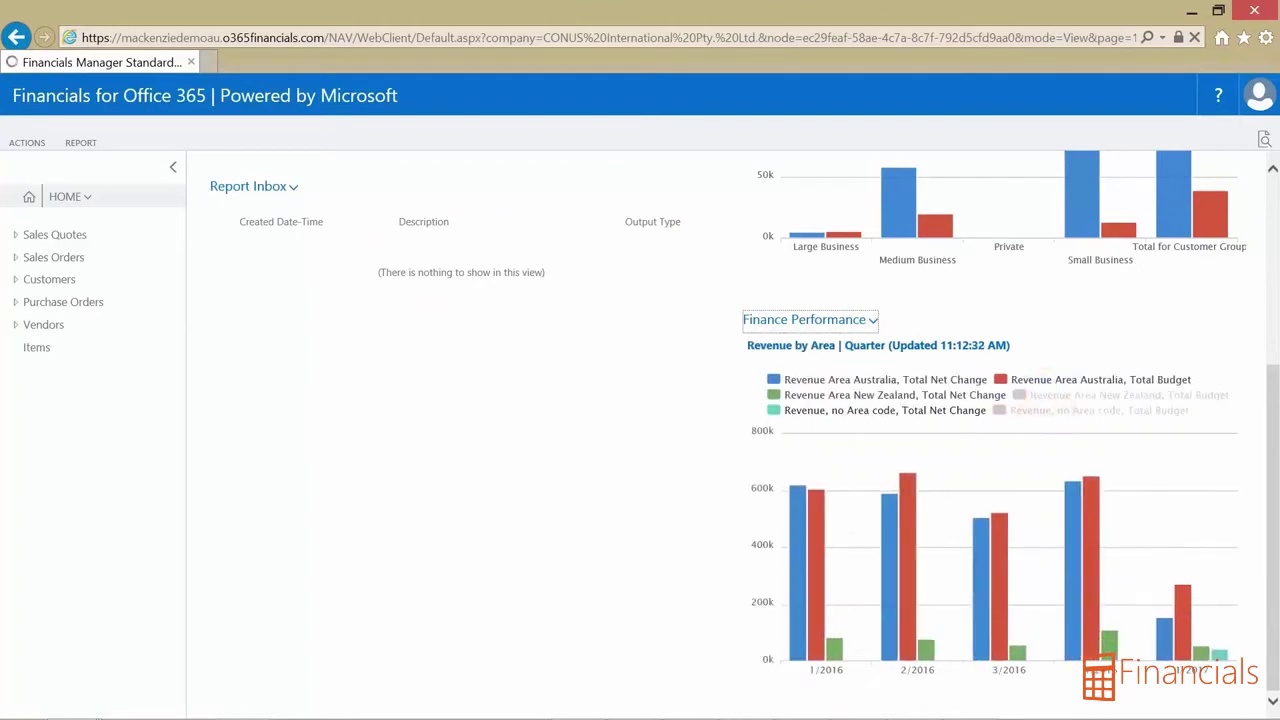
left_click(868, 397)
- Drill down from the Australian revenue for 2/2016 to account 6110's budgeted amount and its budget entry dated 1/05/2016
left_click(892, 502)
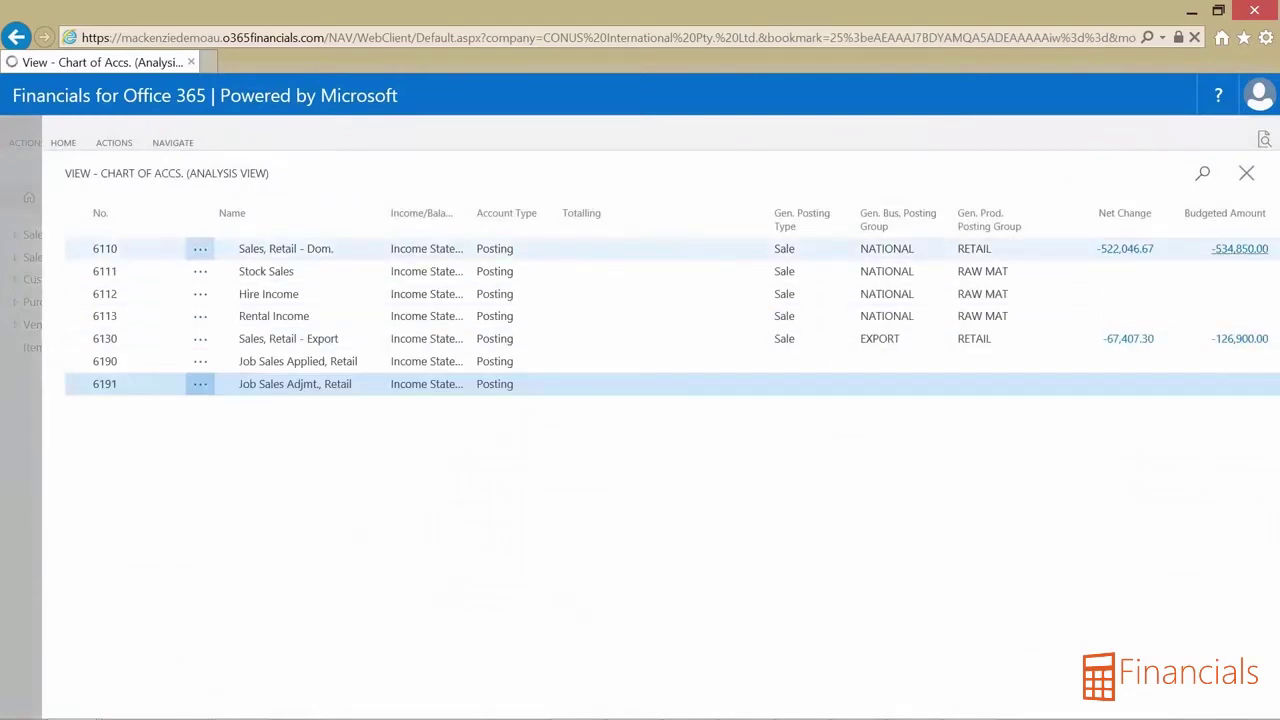
left_click(1240, 248)
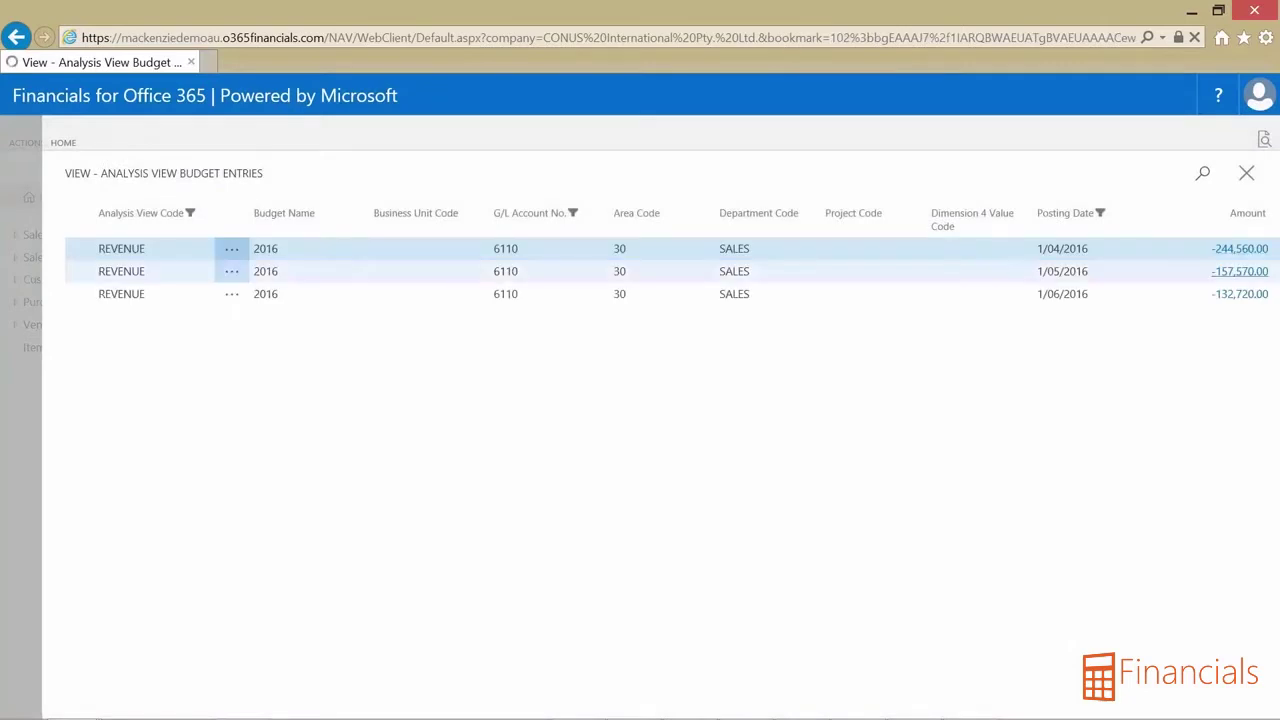
left_click(1240, 271)
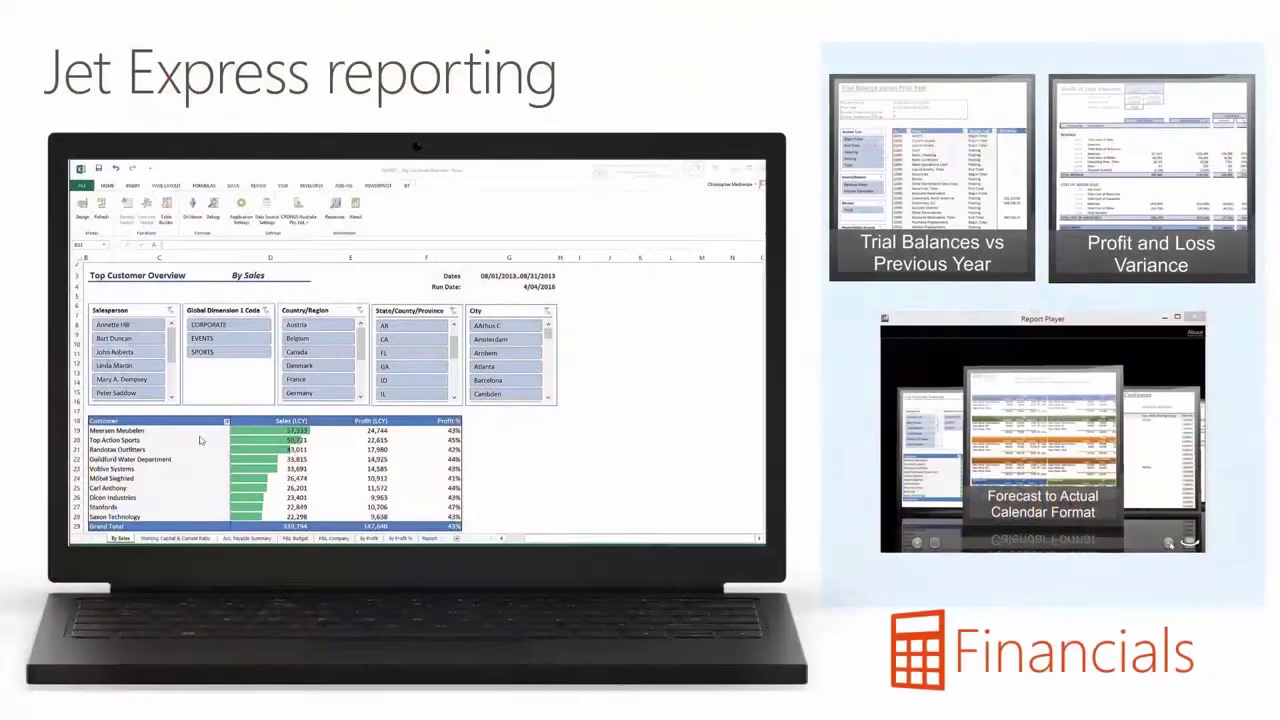
left_click(155, 328)
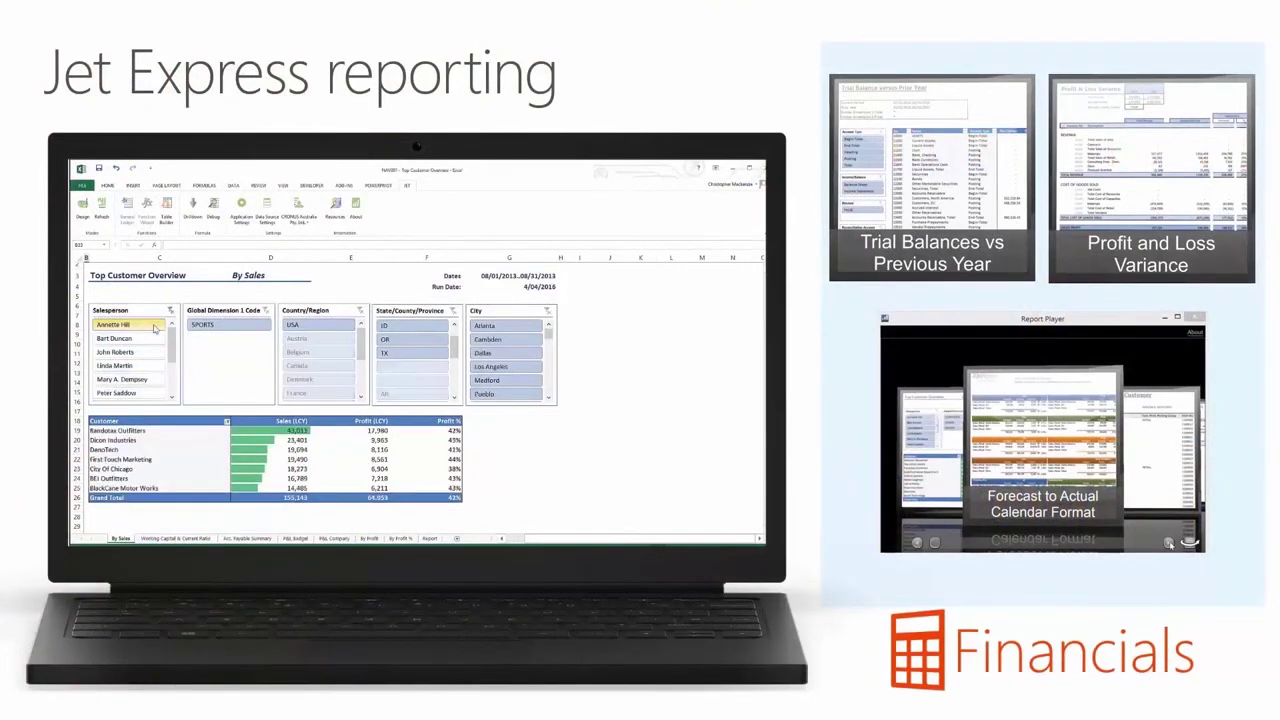
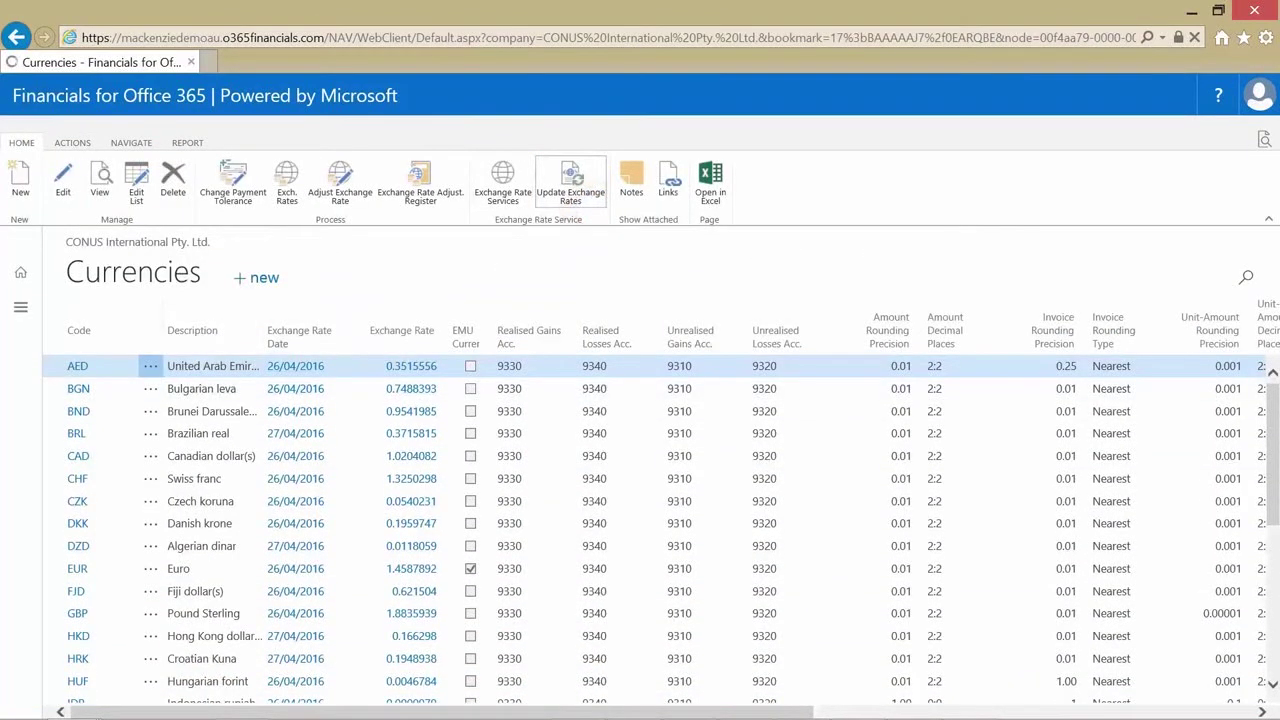
- Update the exchange rates of the listed currencies from the exchange rate service
left_click(570, 183)
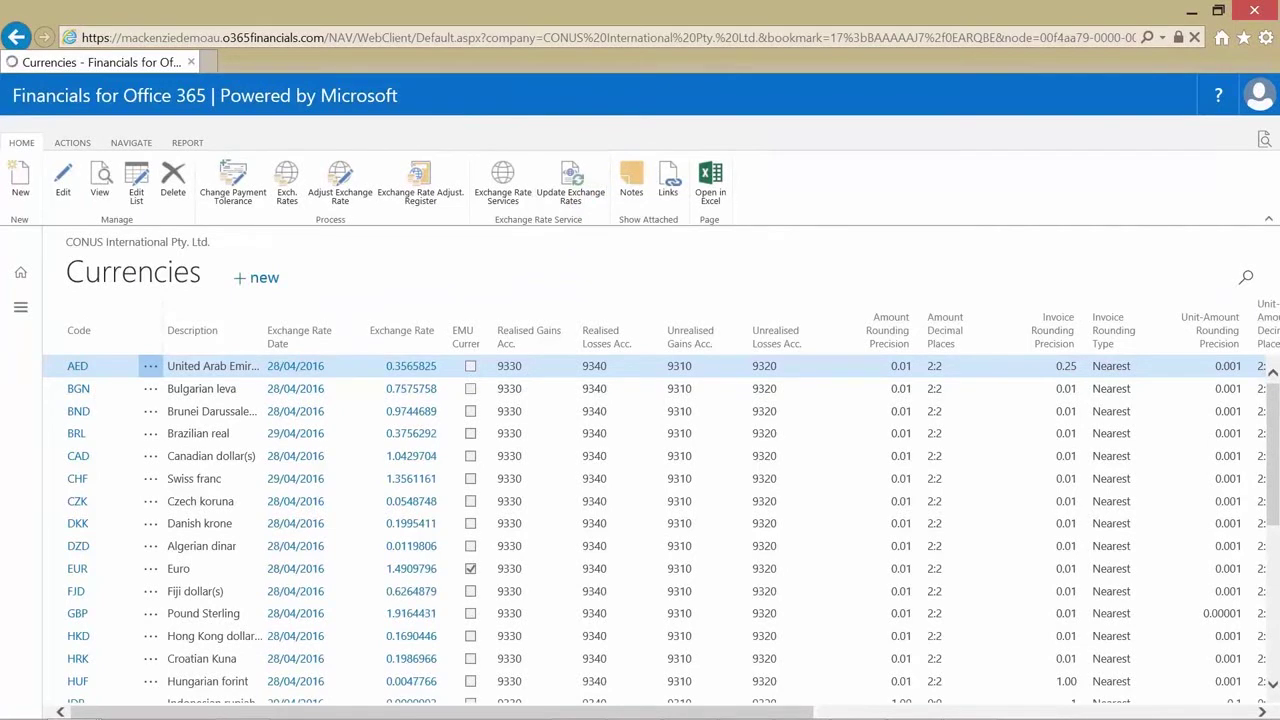
- Find General Ledger Setup and browse the currencies available as Additional Reporting Currency in its Reporting section, leaving the field empty
left_click(1264, 140)
type("general ledger s")
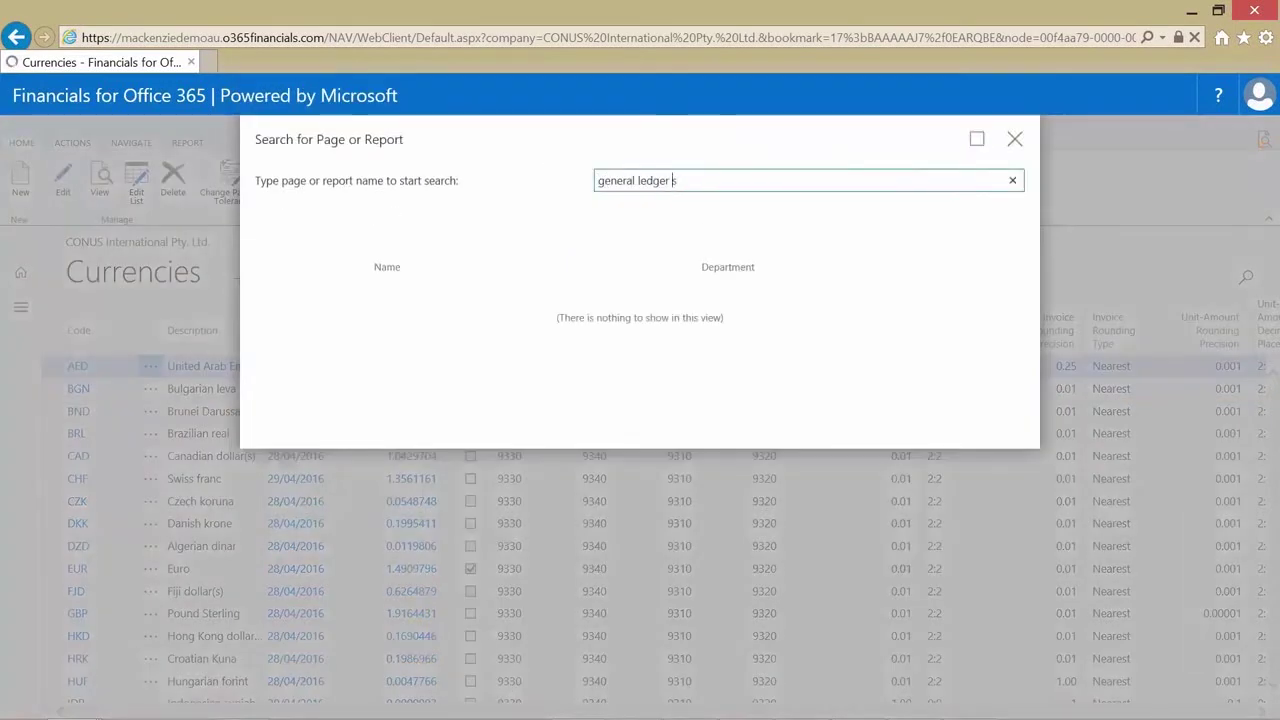
key("Return")
left_click(100, 374)
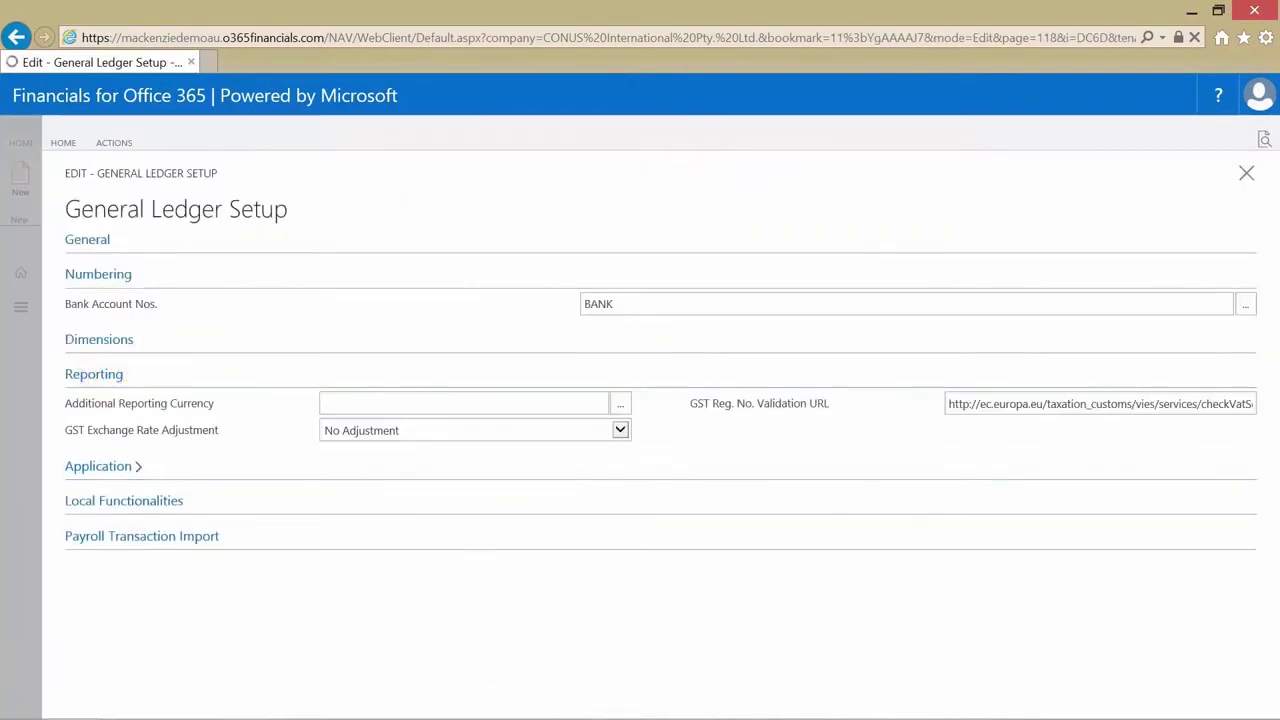
left_click(620, 403)
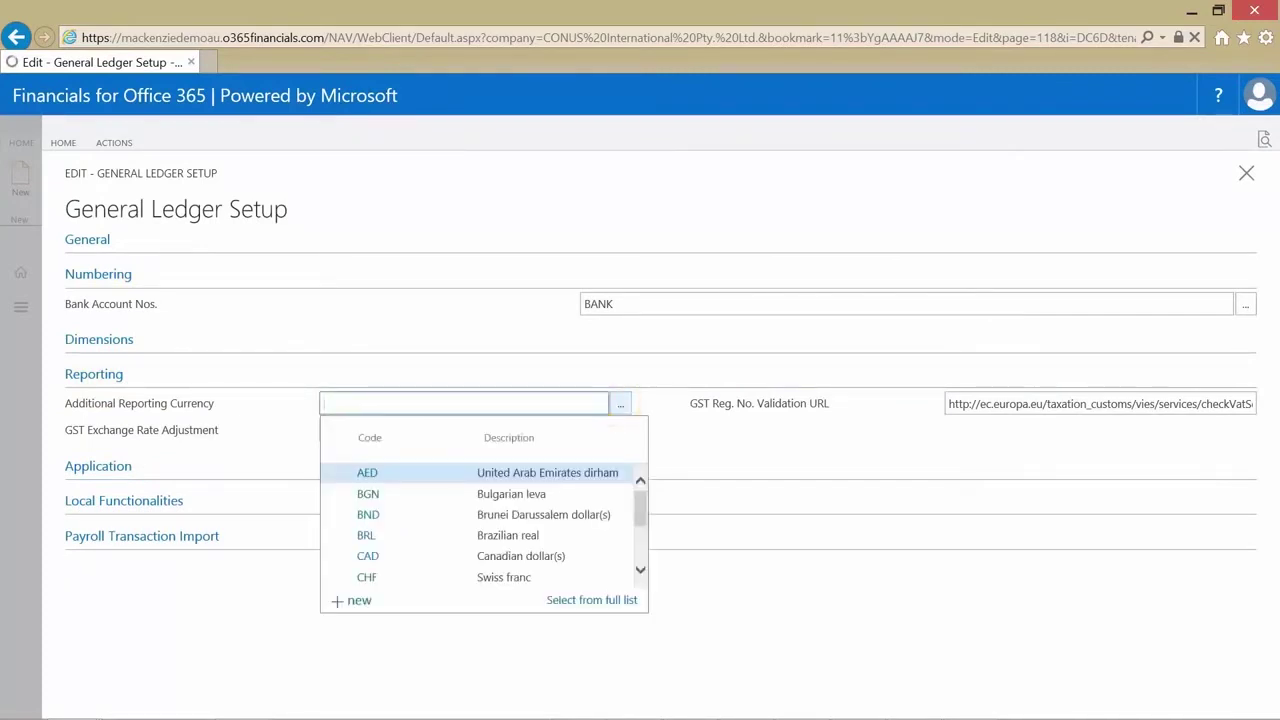
scroll(480, 527, "down", 3)
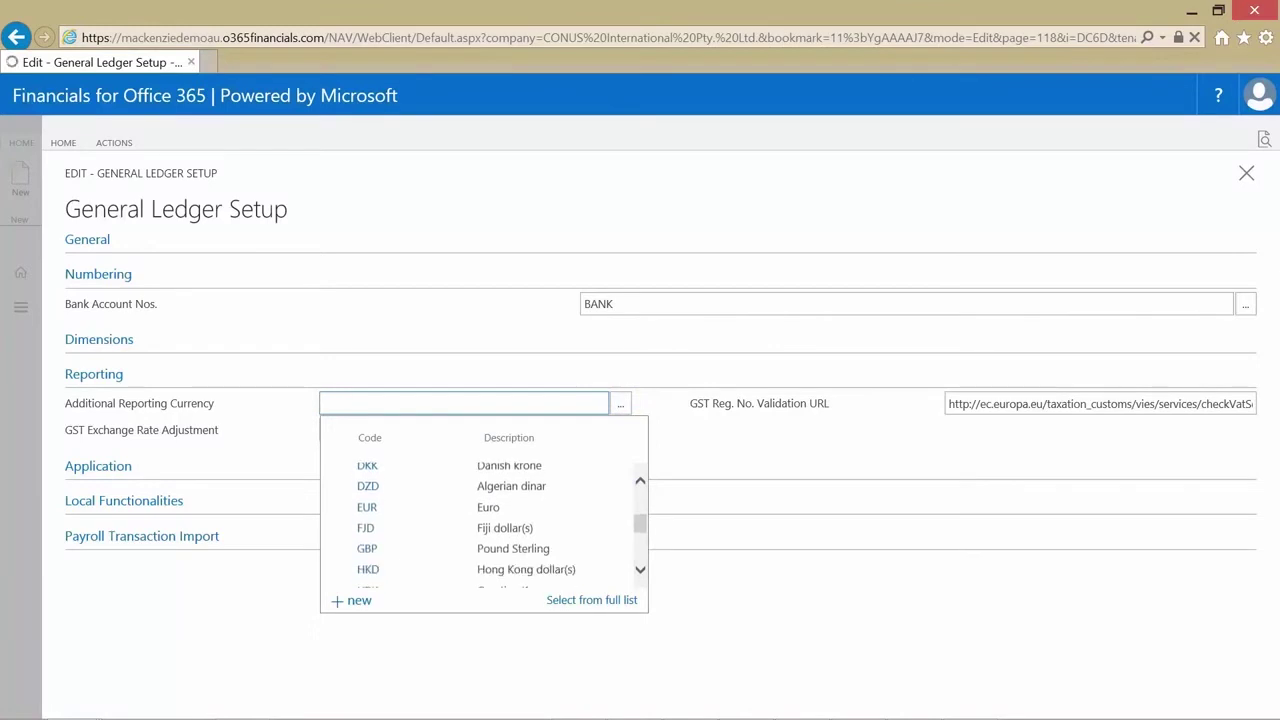
scroll(480, 527, "up", 3)
left_click(82, 372)
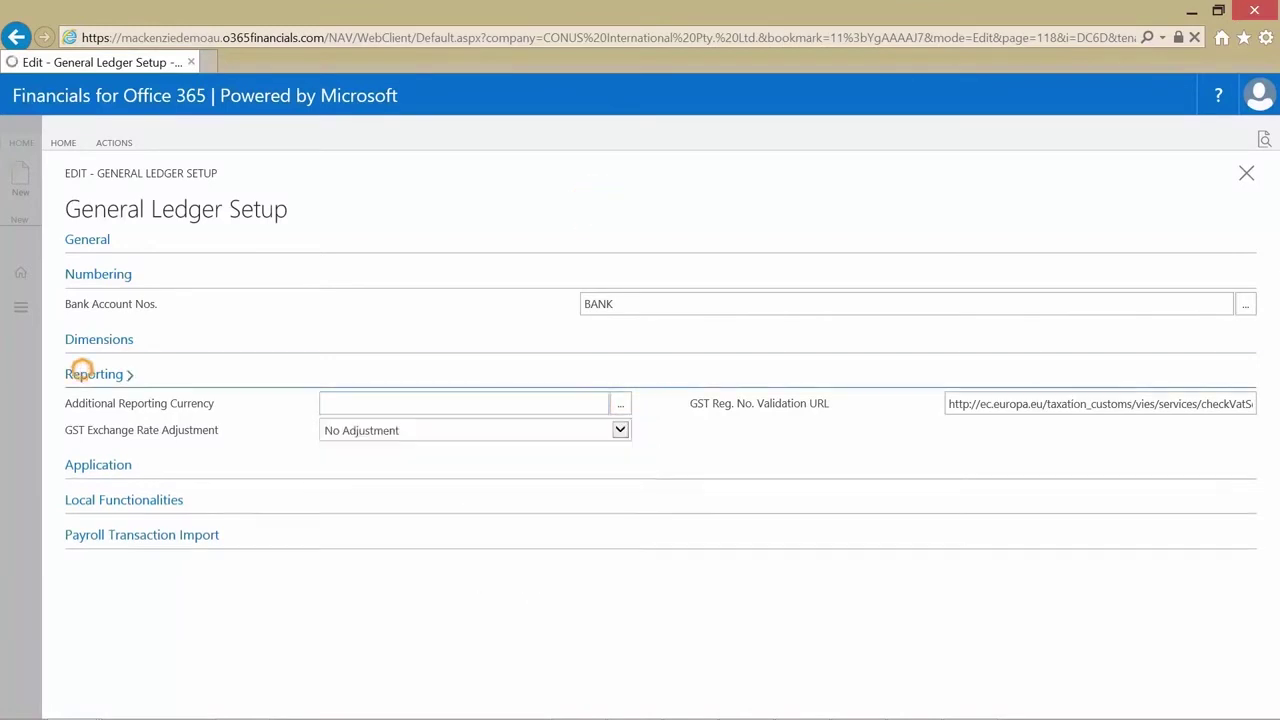
- Search for the Fixed Assets list and open the card of asset FA000010, Mercedes 300
left_click(1264, 139)
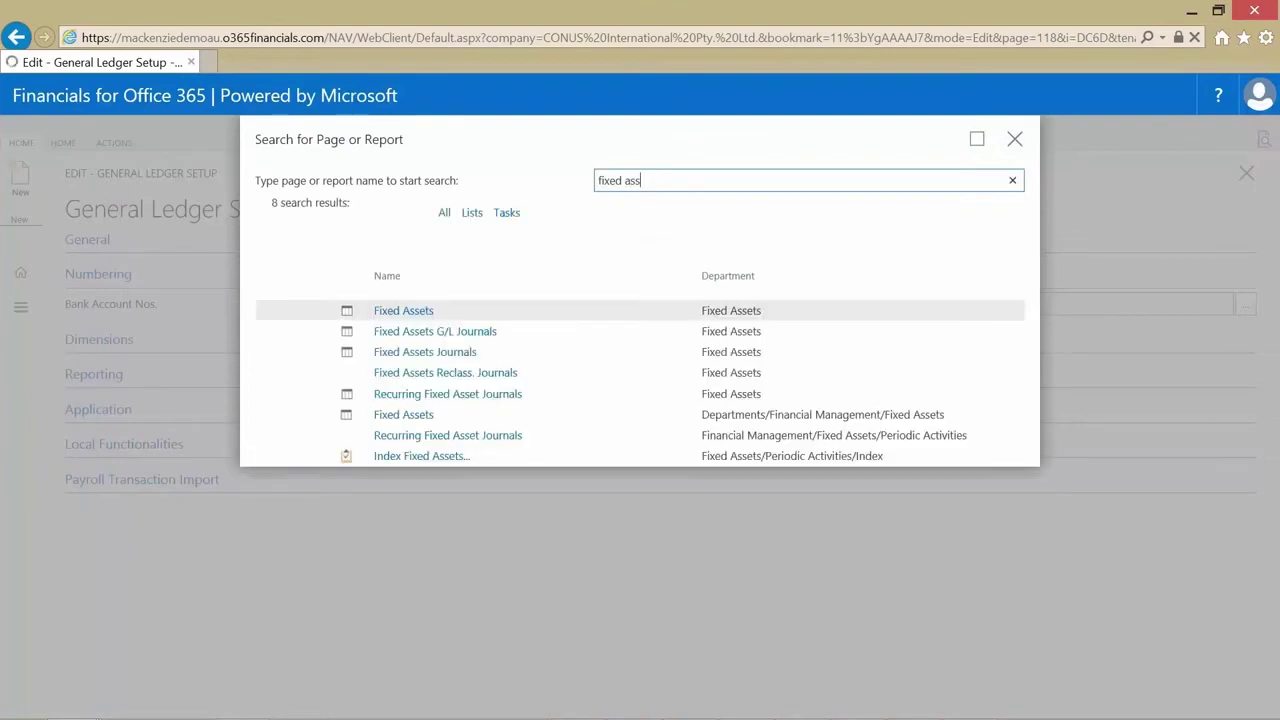
left_click(395, 309)
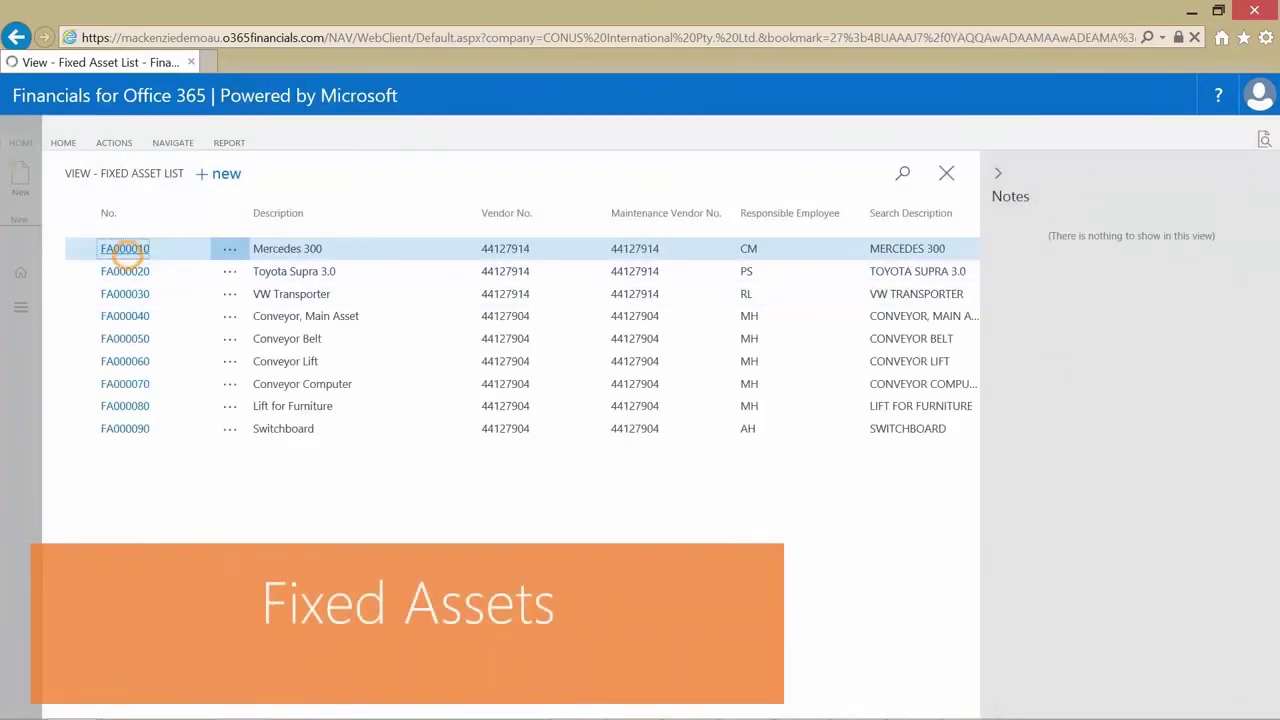
left_click(125, 249)
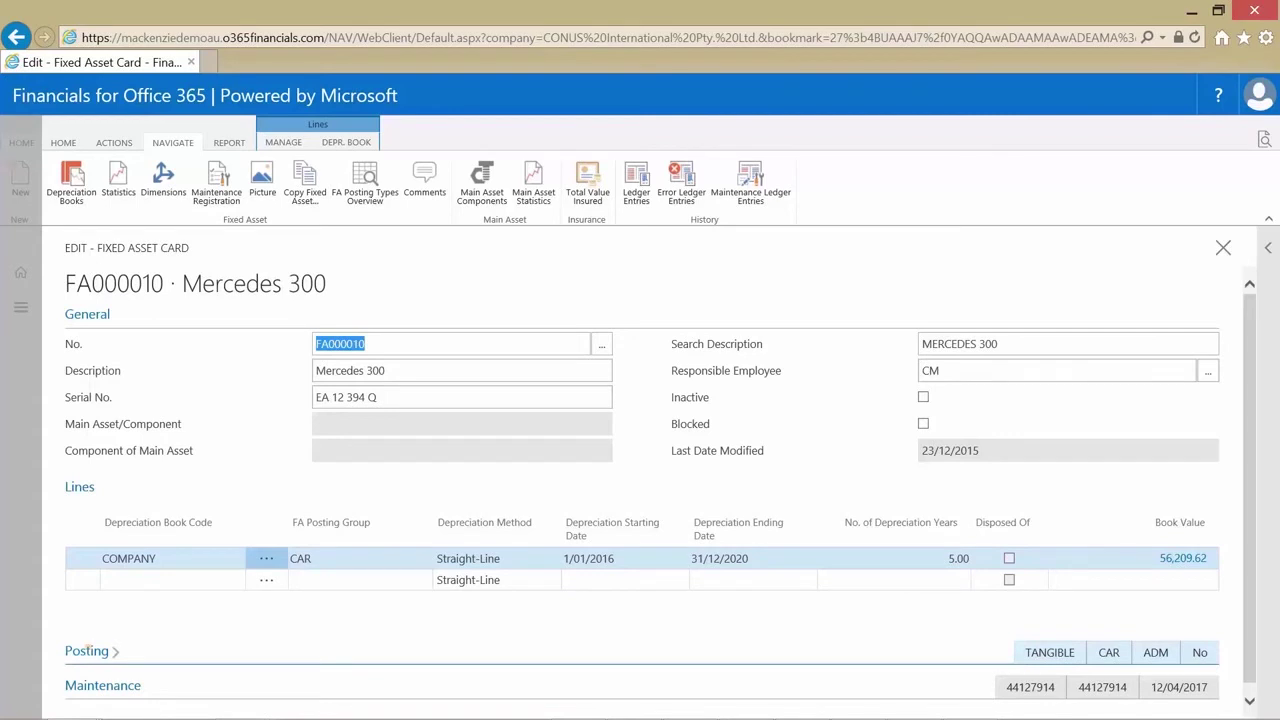
- Review the Posting and Maintenance details on the Mercedes 300 asset card, collapsing each section after viewing
left_click(86, 651)
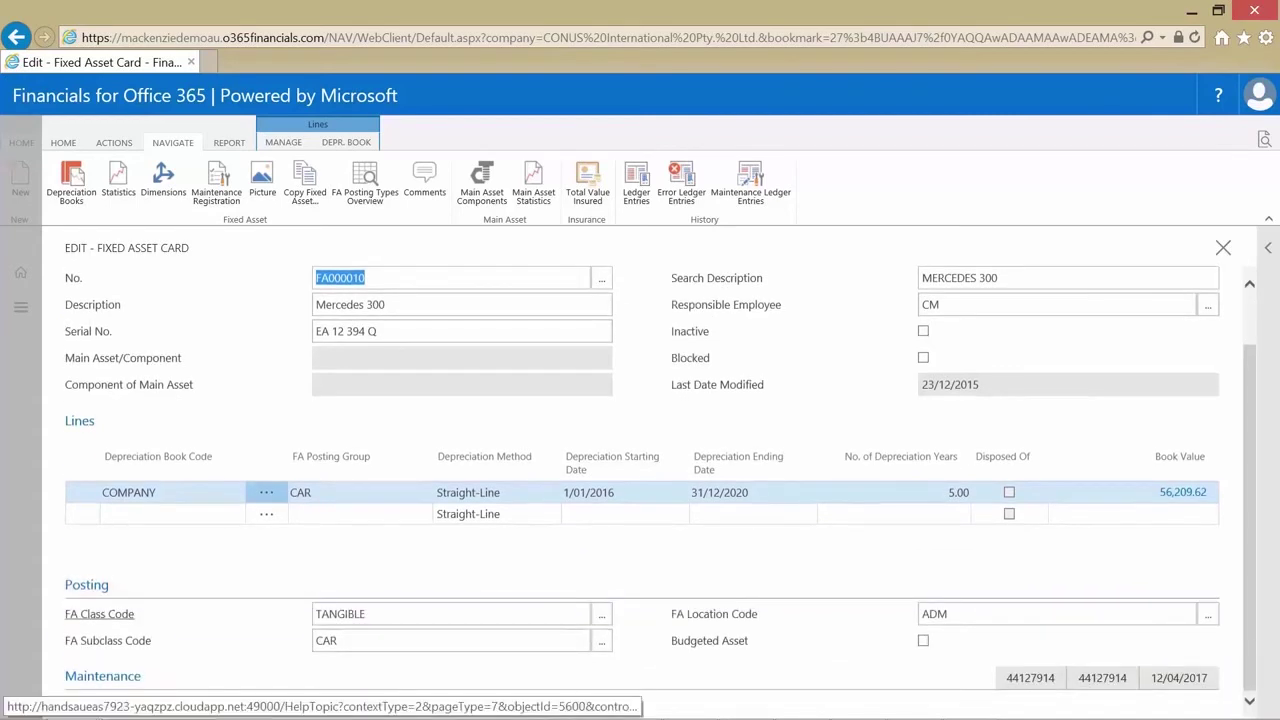
left_click(88, 585)
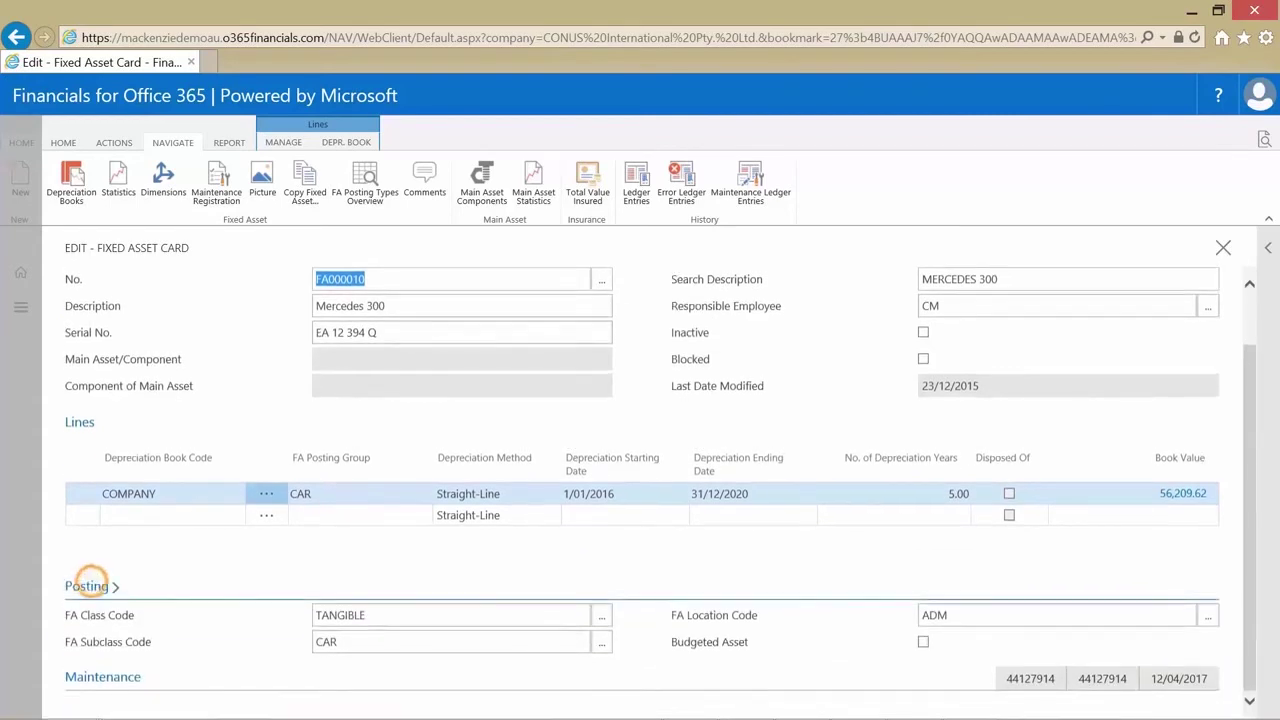
left_click(103, 677)
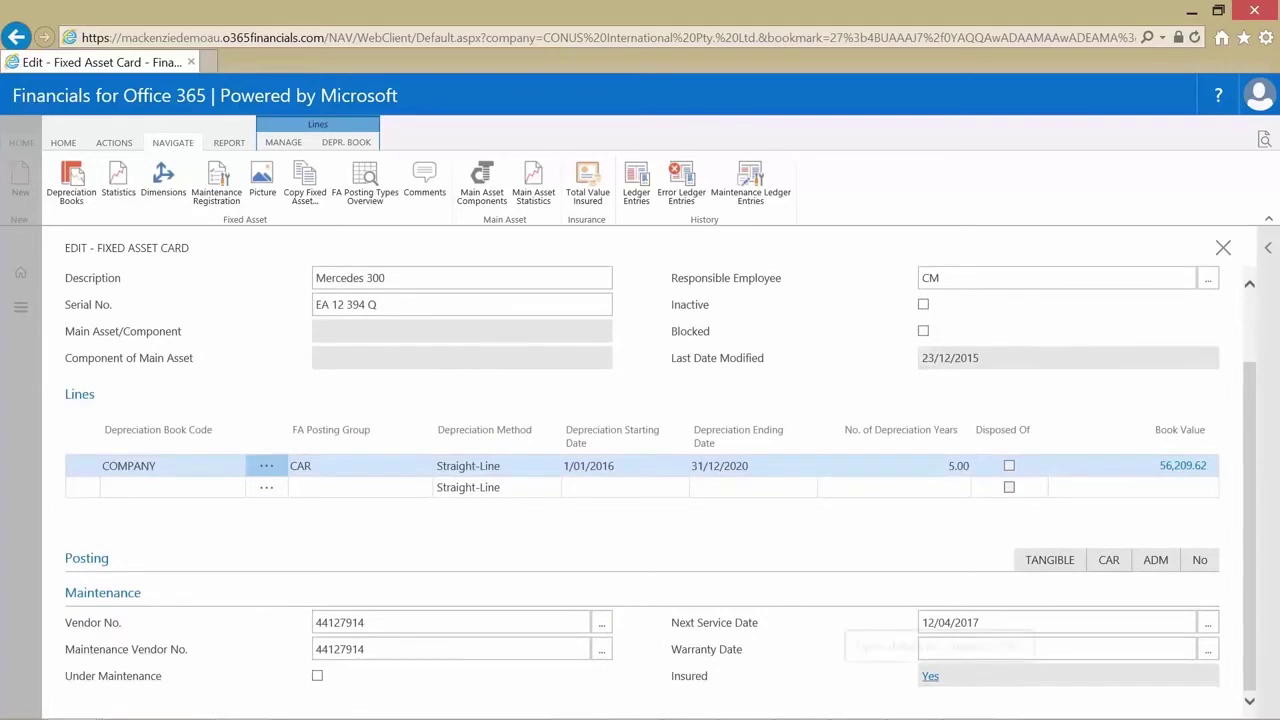
left_click(86, 592)
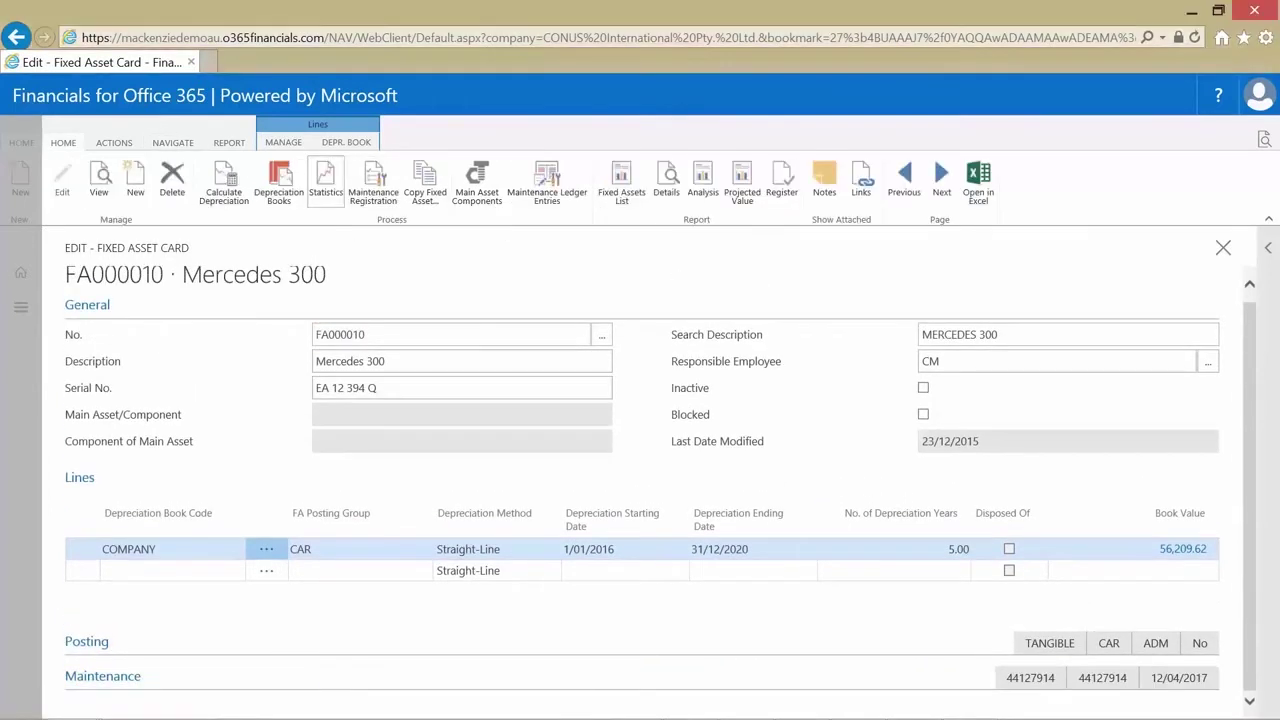
- Search for opportunities, open the Marketing department's Opportunities list and display opportunity OP100001, New tables
key("ctrl+F3")
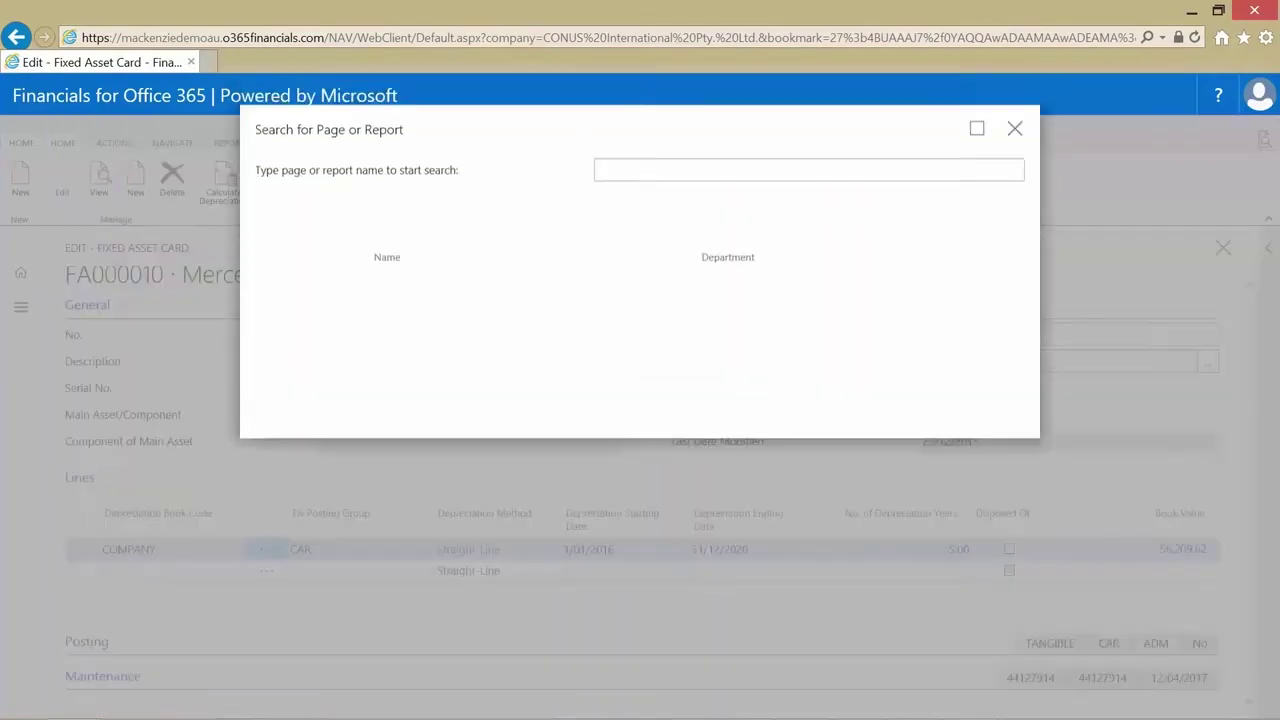
type("opportunities")
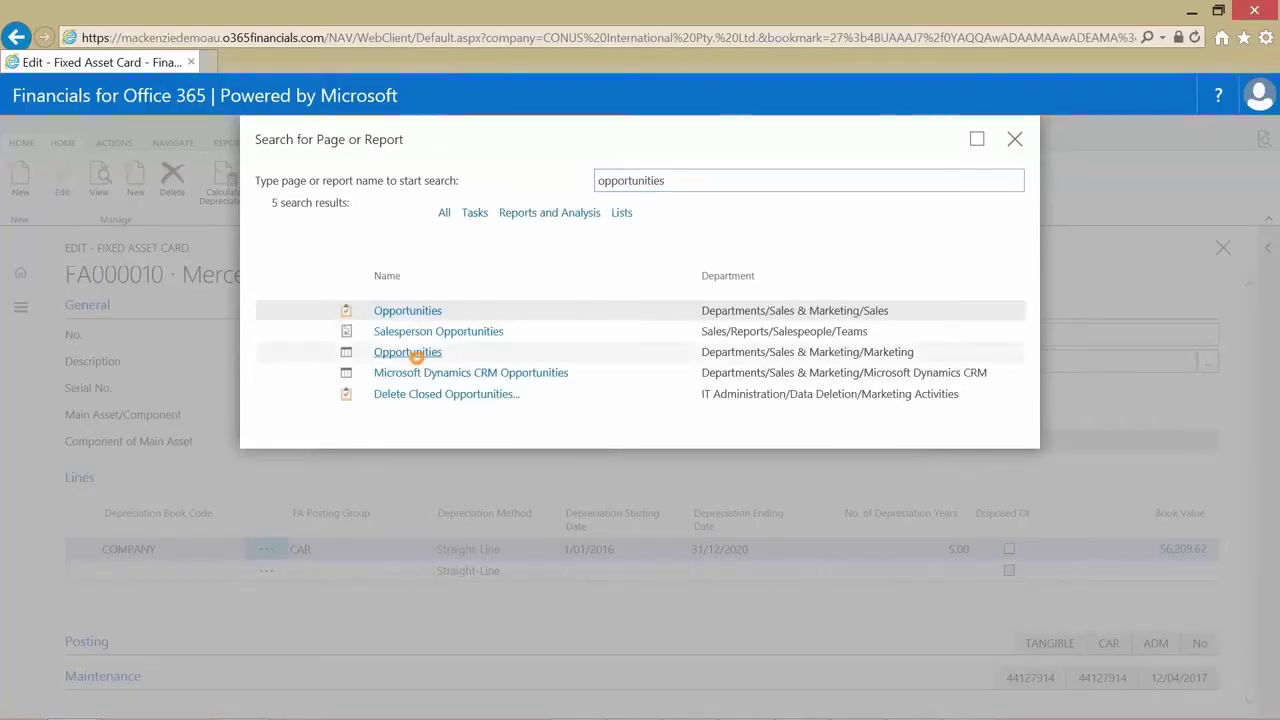
left_click(414, 354)
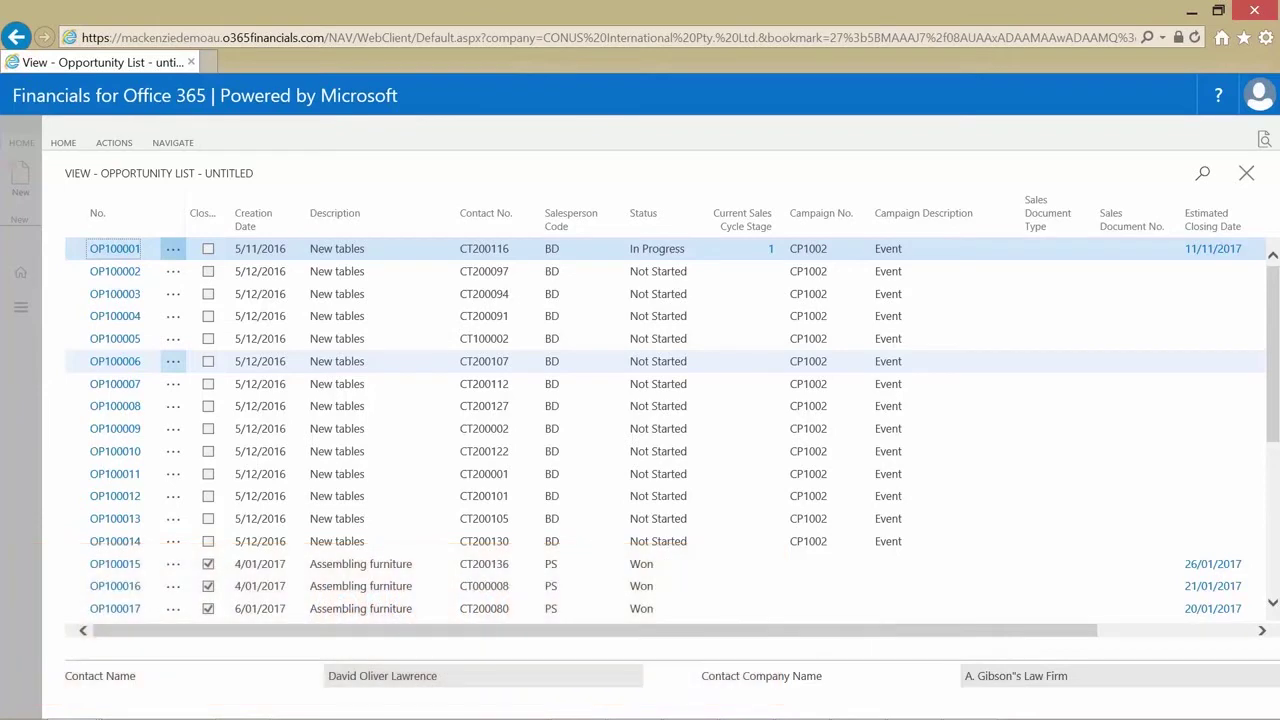
left_click(114, 248)
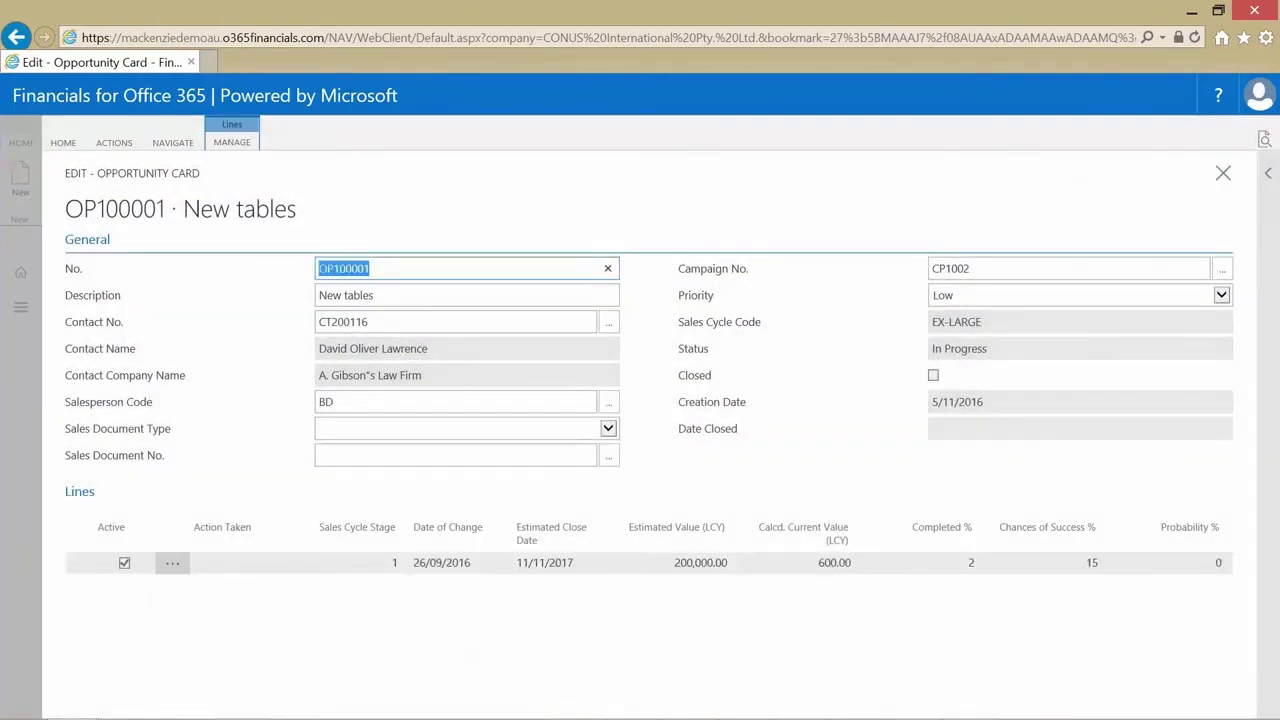
- Review the commands available on opportunity OP100001 and in the contact list of its company, A. Gibson's Law Firm
left_click(58, 142)
left_click(110, 142)
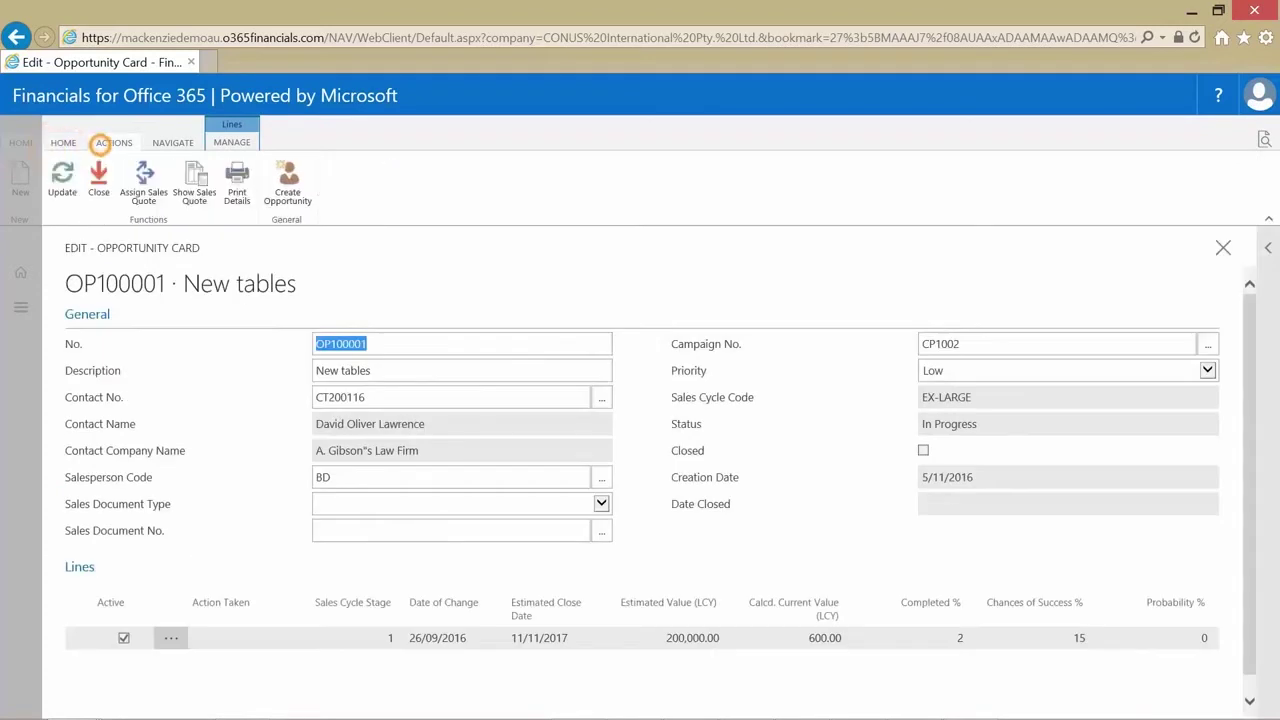
left_click(172, 142)
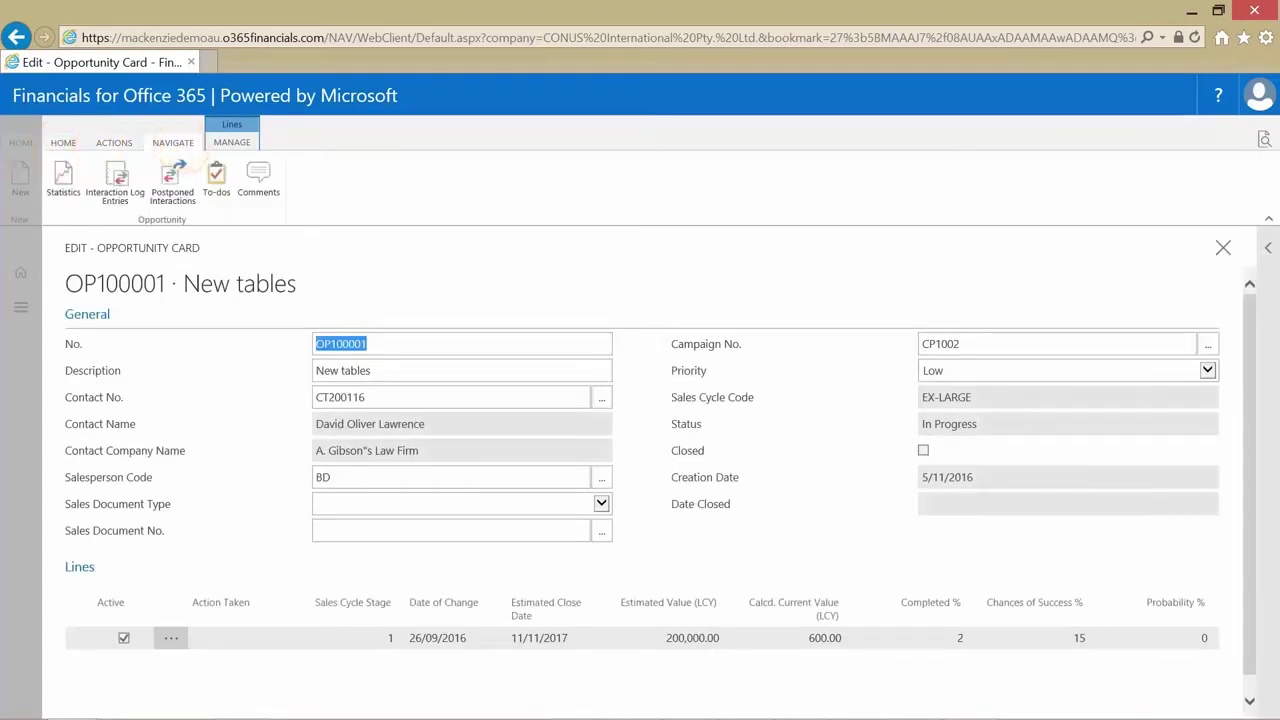
left_click(114, 142)
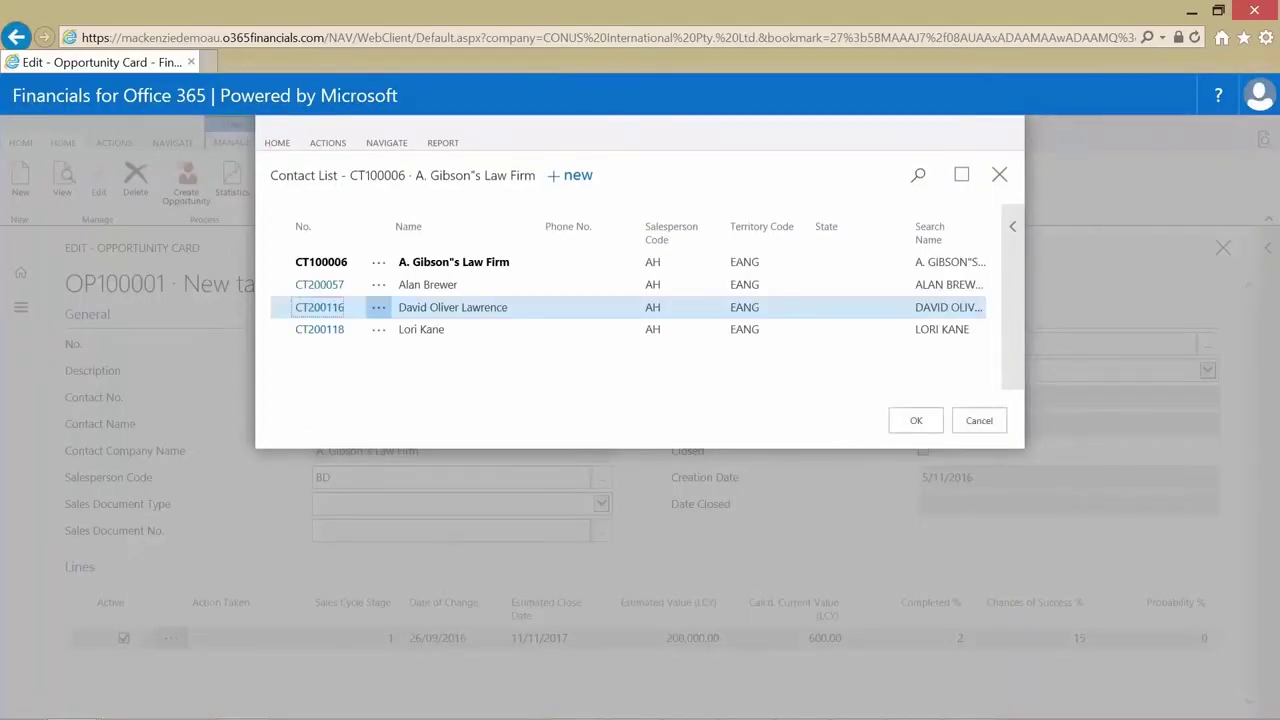
left_click(277, 142)
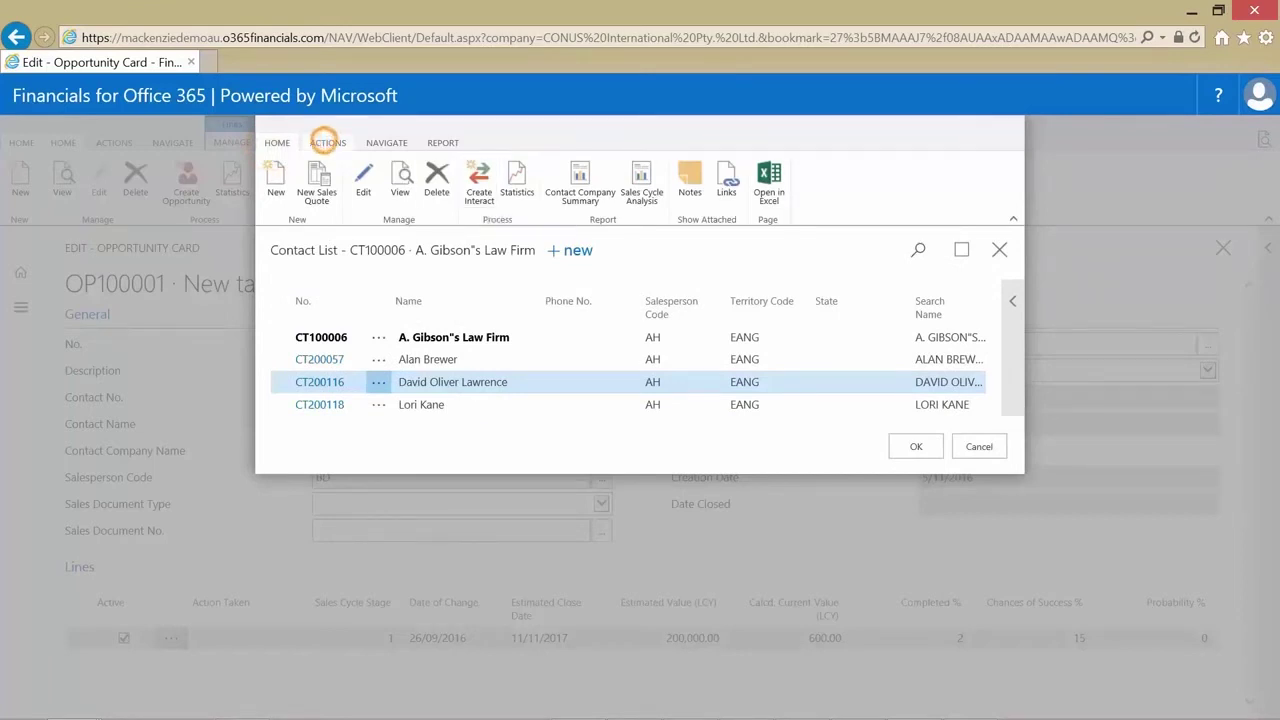
left_click(326, 142)
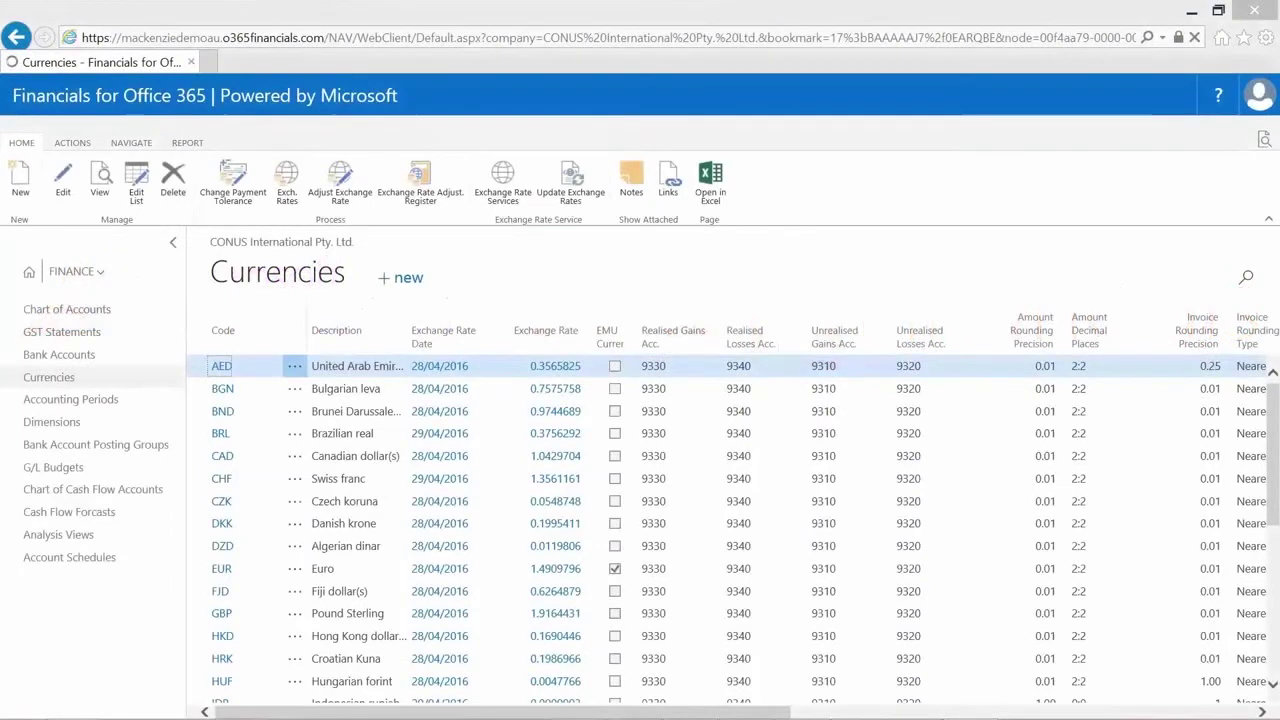
- Return to the home page, open the Customers list and show the related statistics for The Cannon Group PLC
left_click(25, 273)
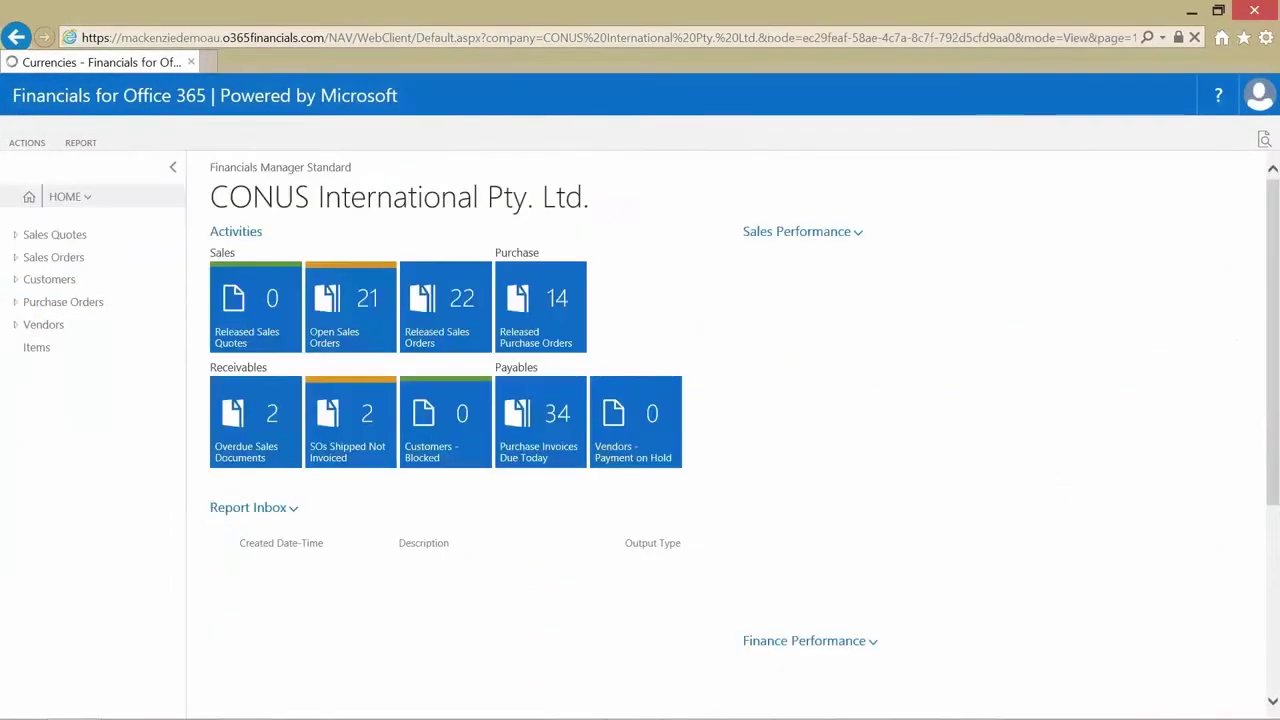
left_click(28, 278)
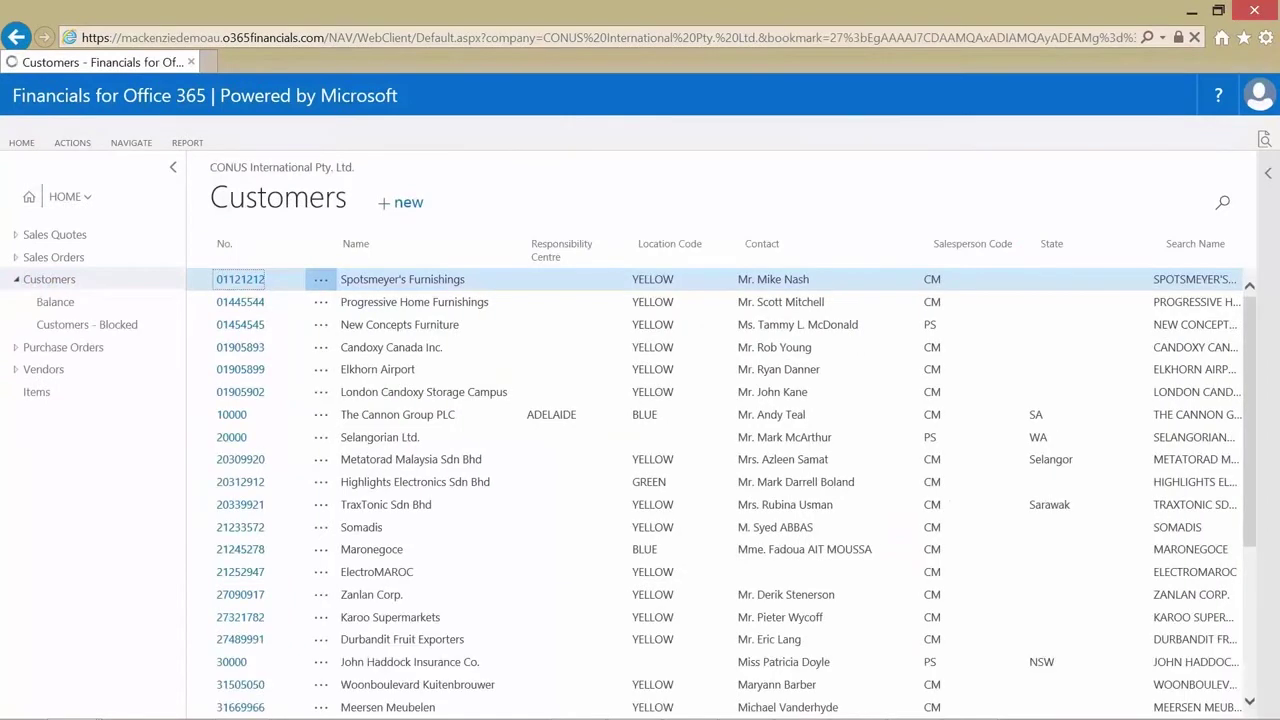
left_click(1267, 172)
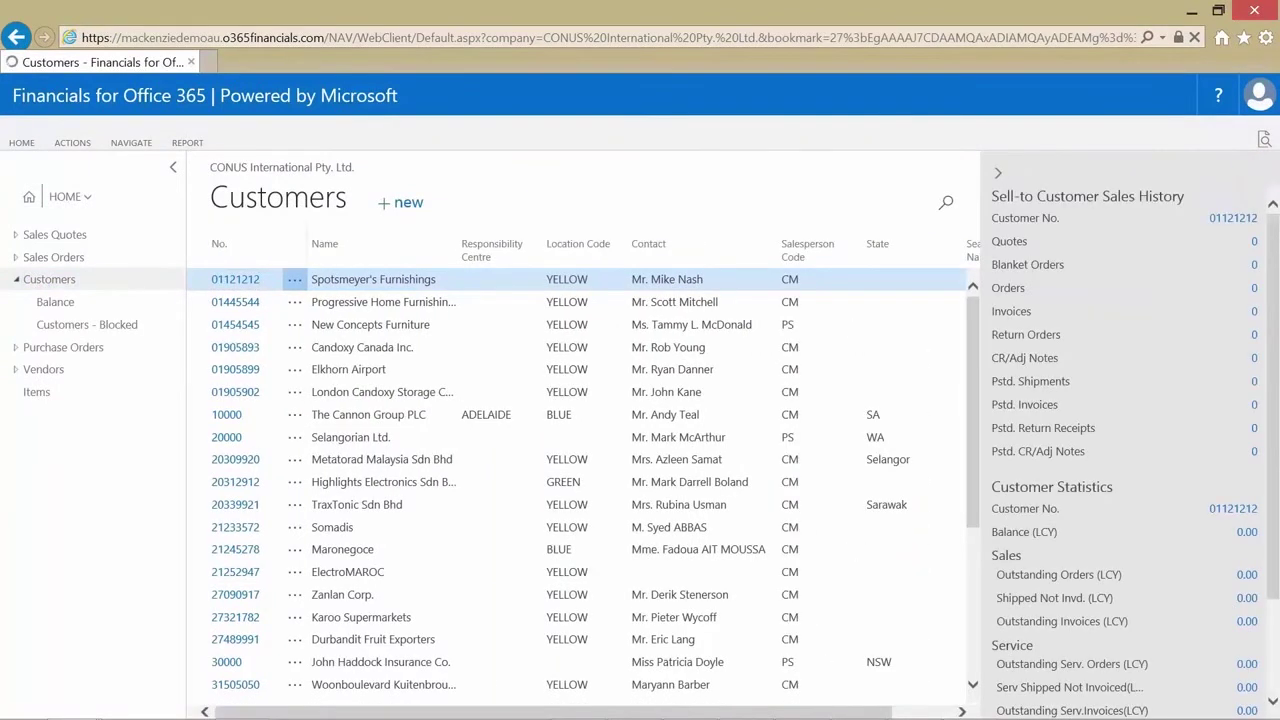
left_click(383, 417)
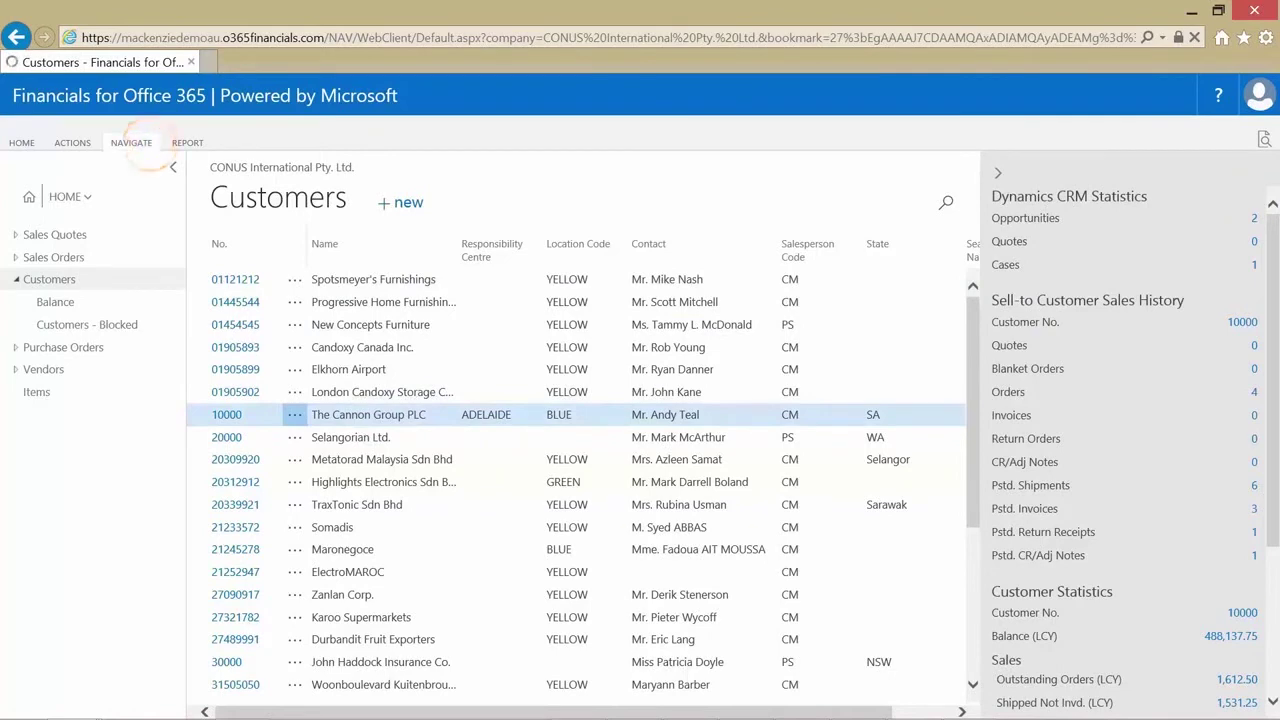
- View the Microsoft Dynamics CRM account coupling of The Cannon Group PLC and close it without changes
left_click(131, 142)
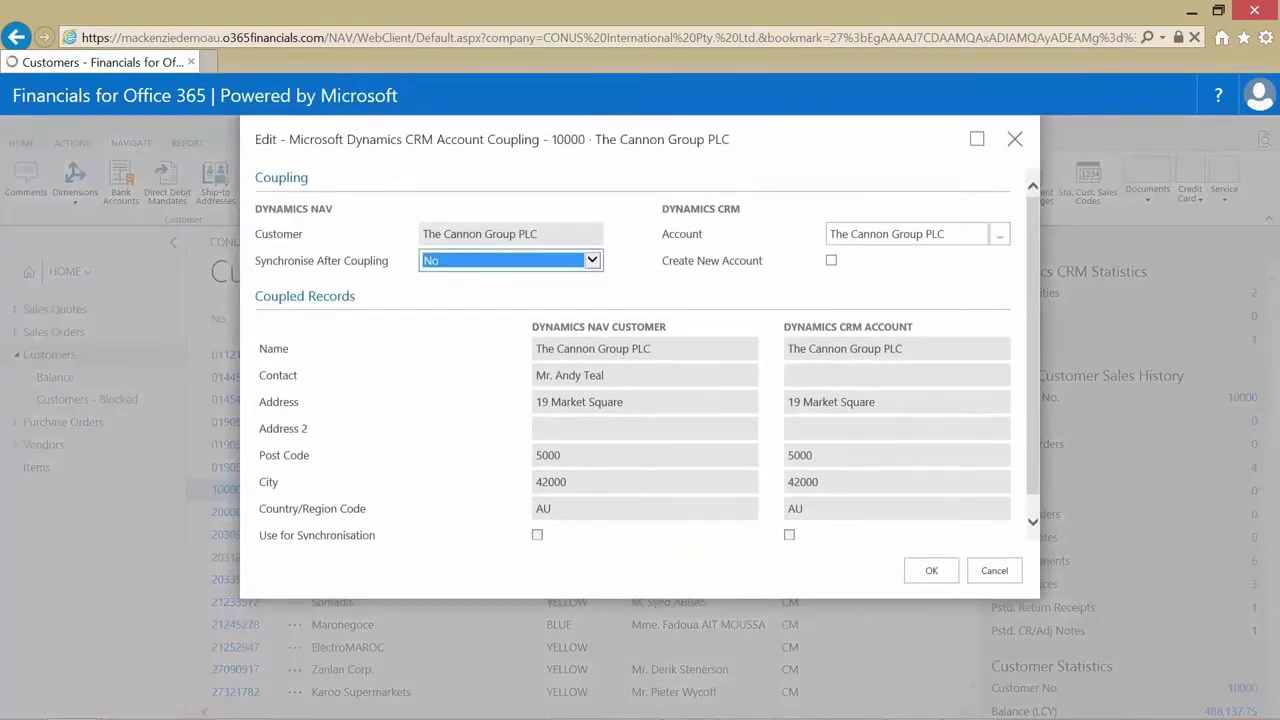
left_click(1014, 139)
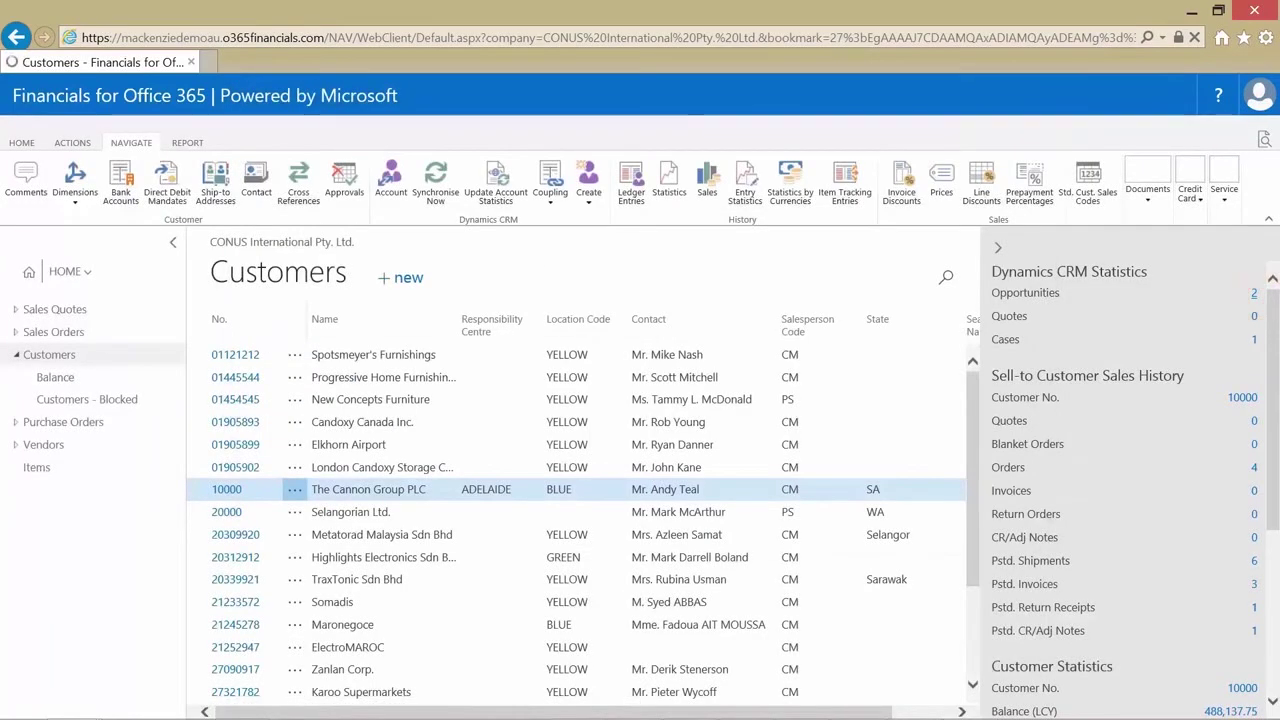
- Open The Cannon Group PLC's opportunity "Looking at the Athens Office Seat" in Dynamics CRM and return to the Customers list
left_click(1252, 292)
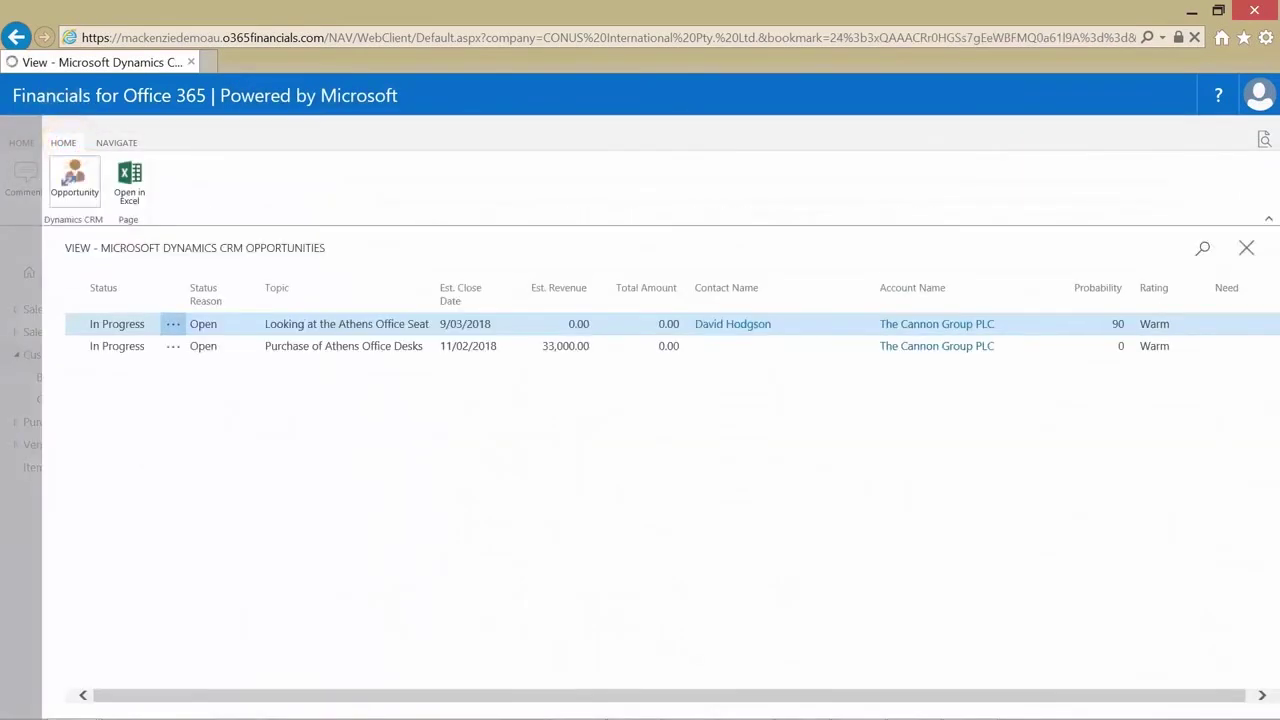
left_click(75, 181)
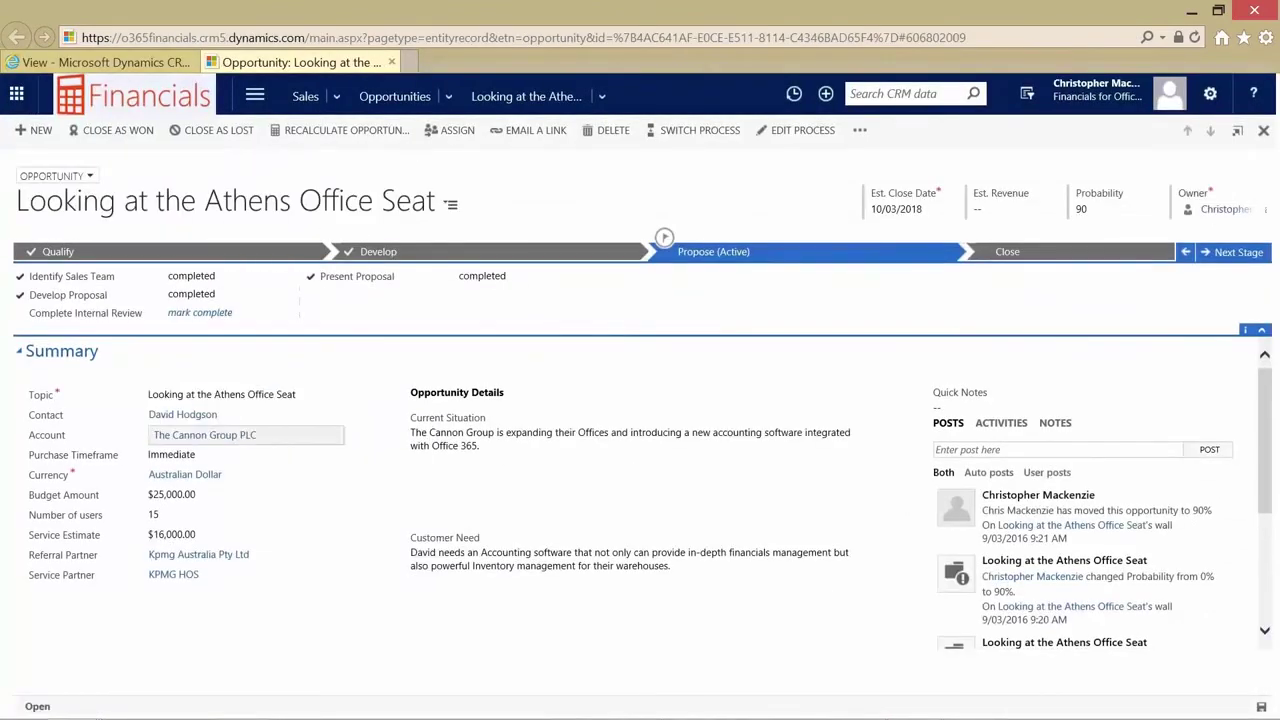
key("ctrl+Tab")
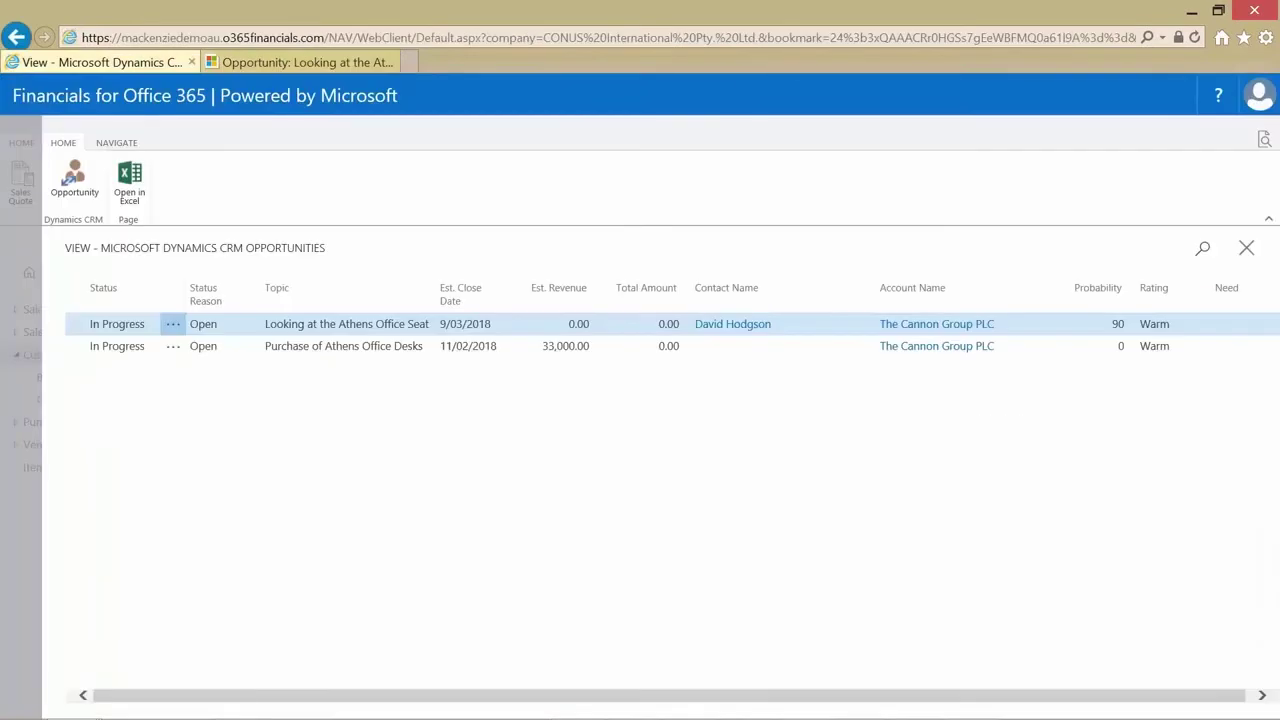
key("Escape")
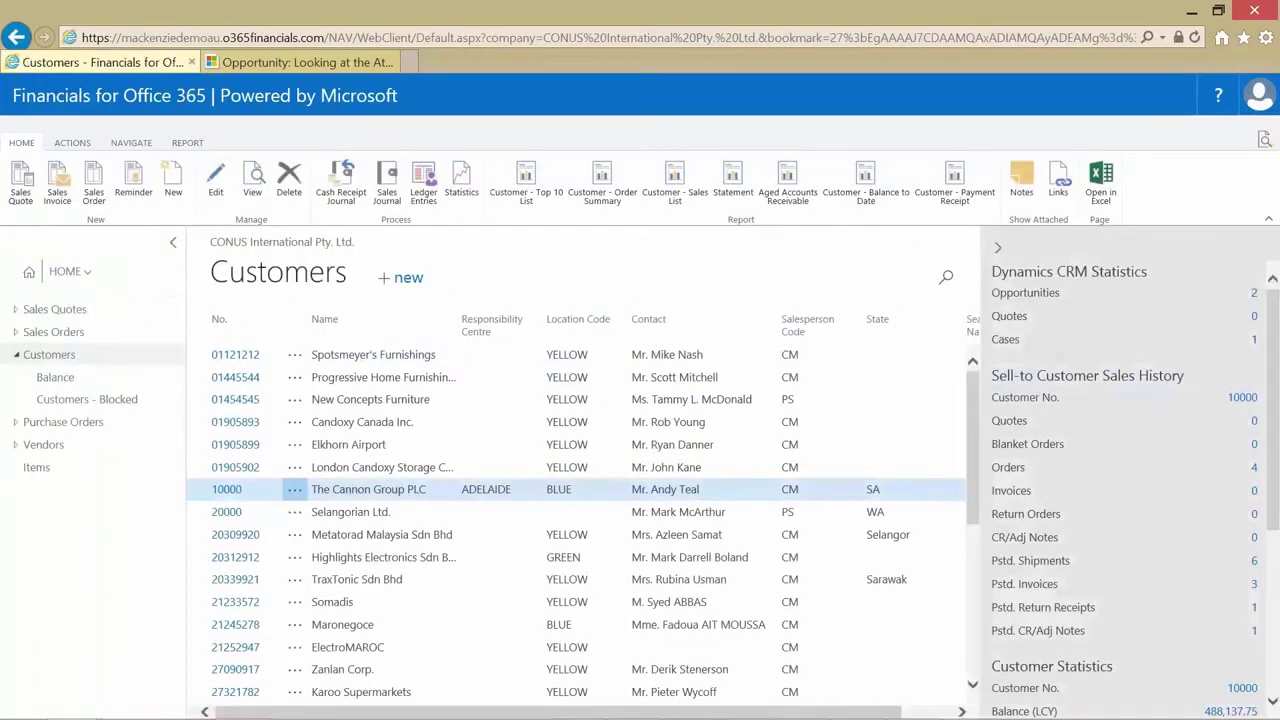
- Search the pages and reports for "crm" and close the search without opening a page
left_click(1265, 140)
type("crm")
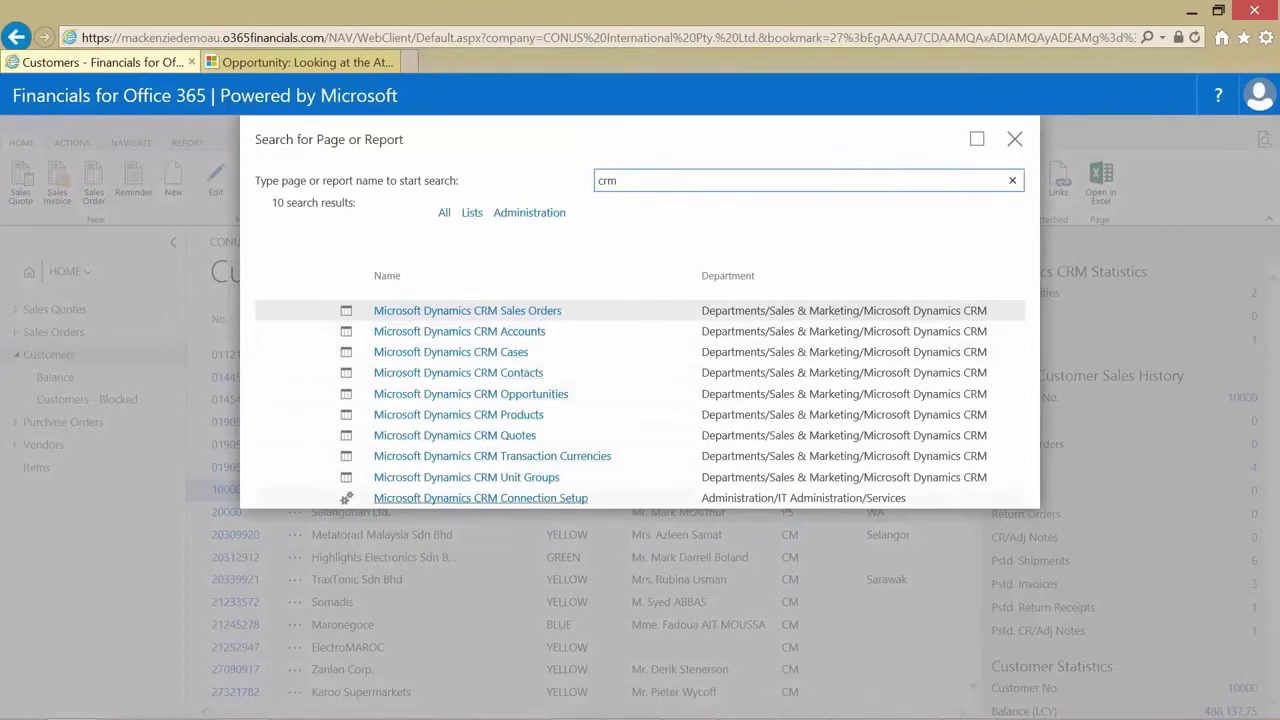
left_click(1014, 139)
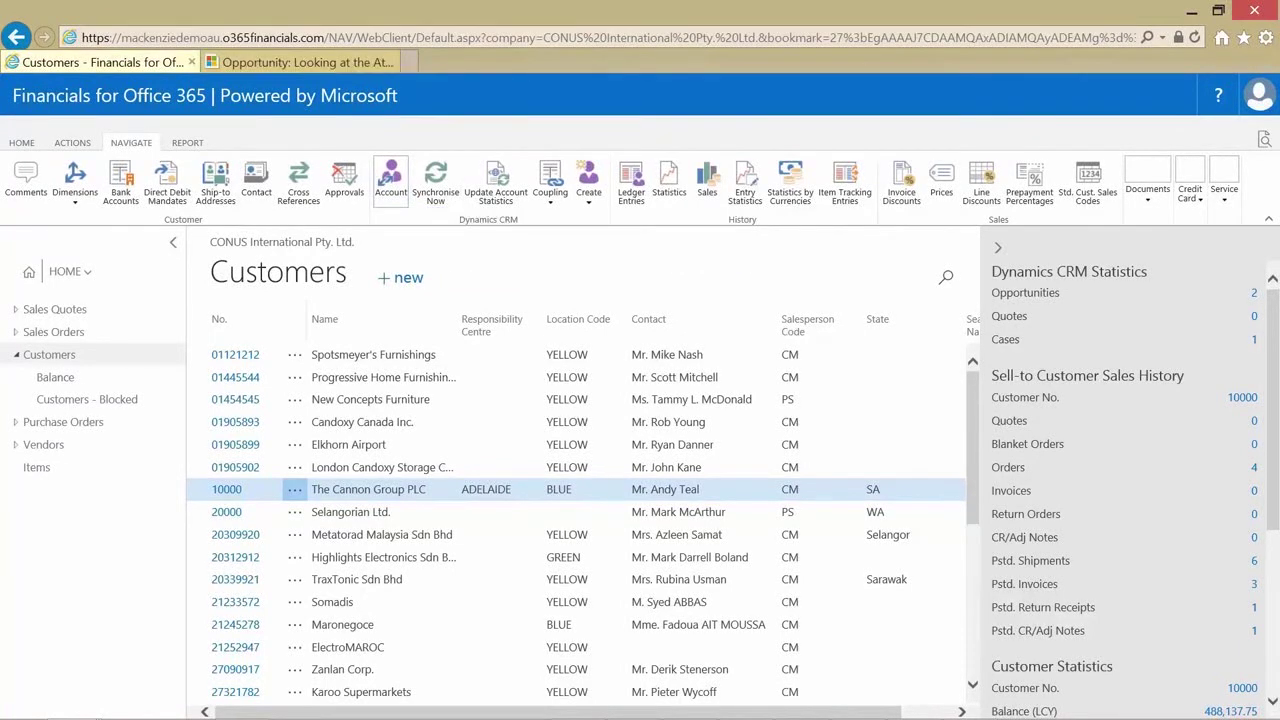
- Open The Cannon Group PLC's coupled account record in Dynamics CRM
left_click(390, 180)
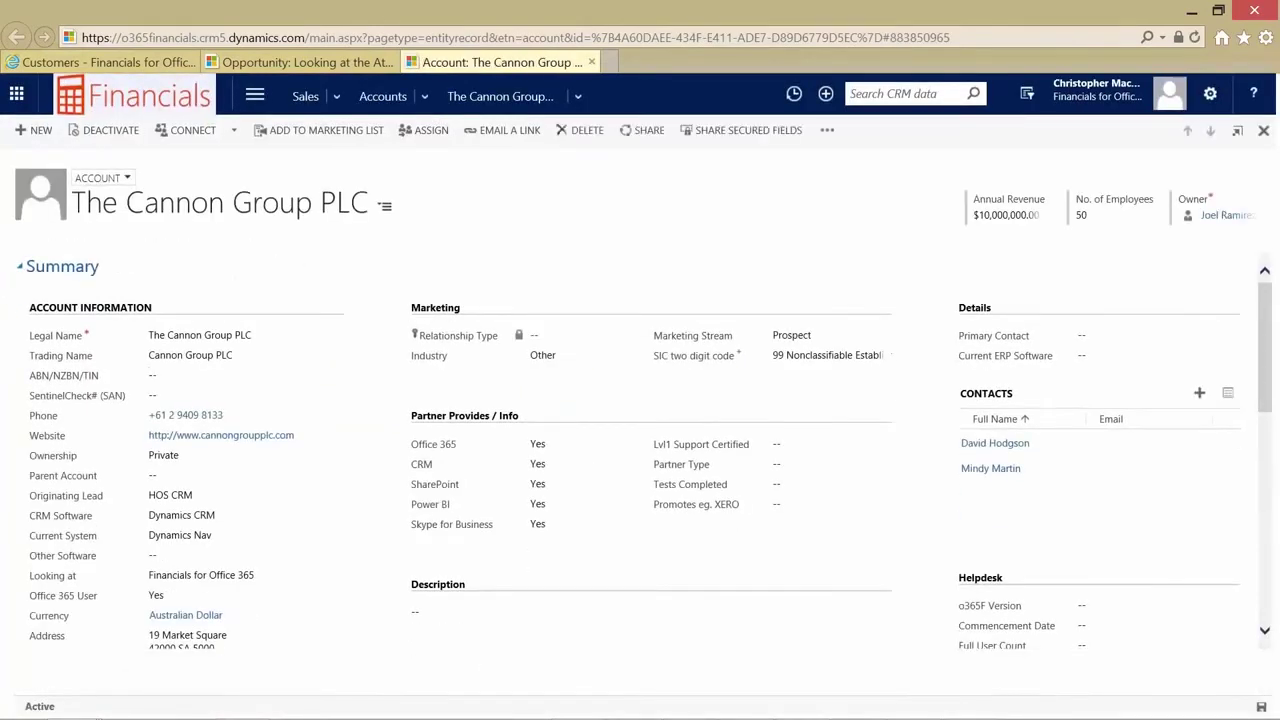
- Finish reading the CRM account record and review the related pages for service item 16 in Service Management's Service Items list
scroll(650, 450, "down", 3)
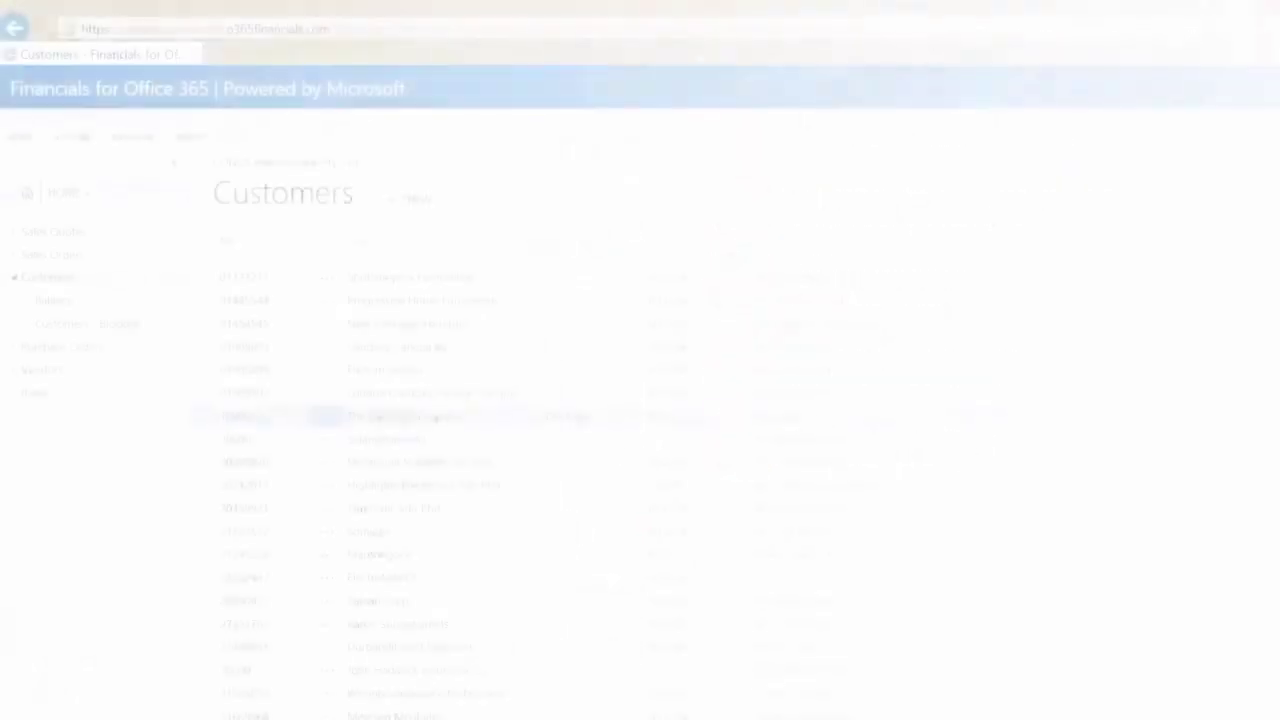
left_click(80, 195)
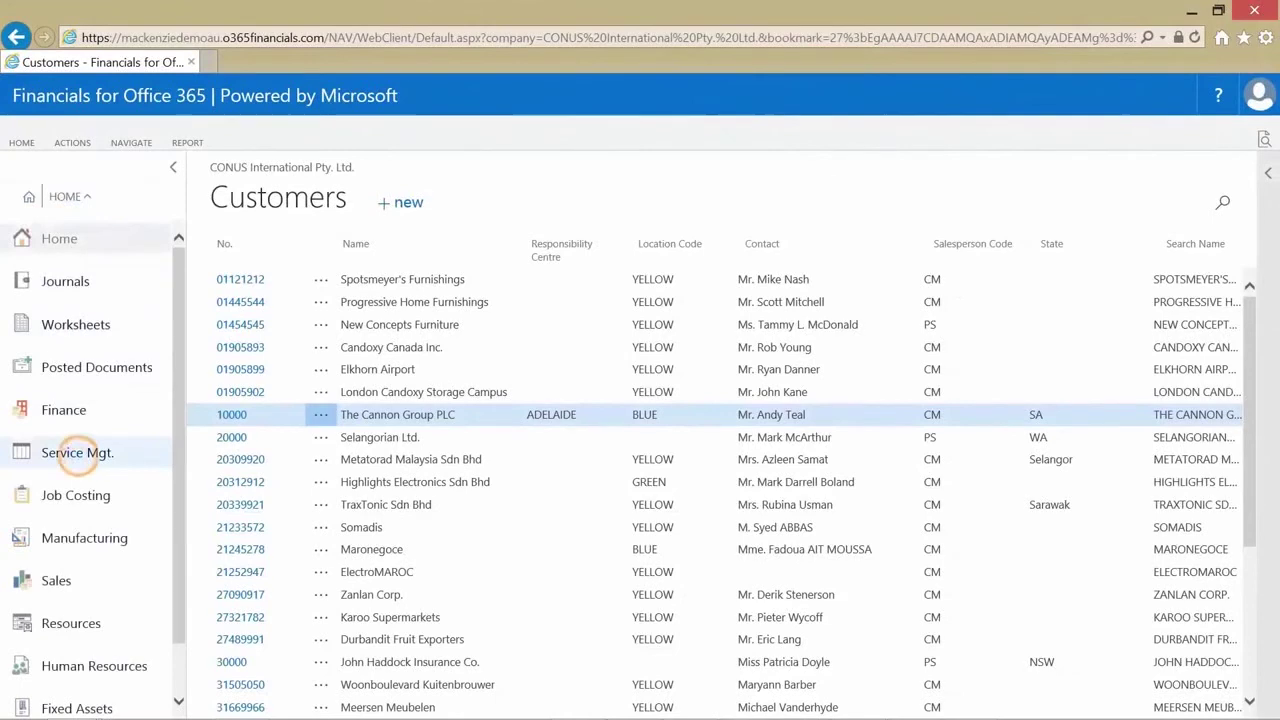
left_click(74, 452)
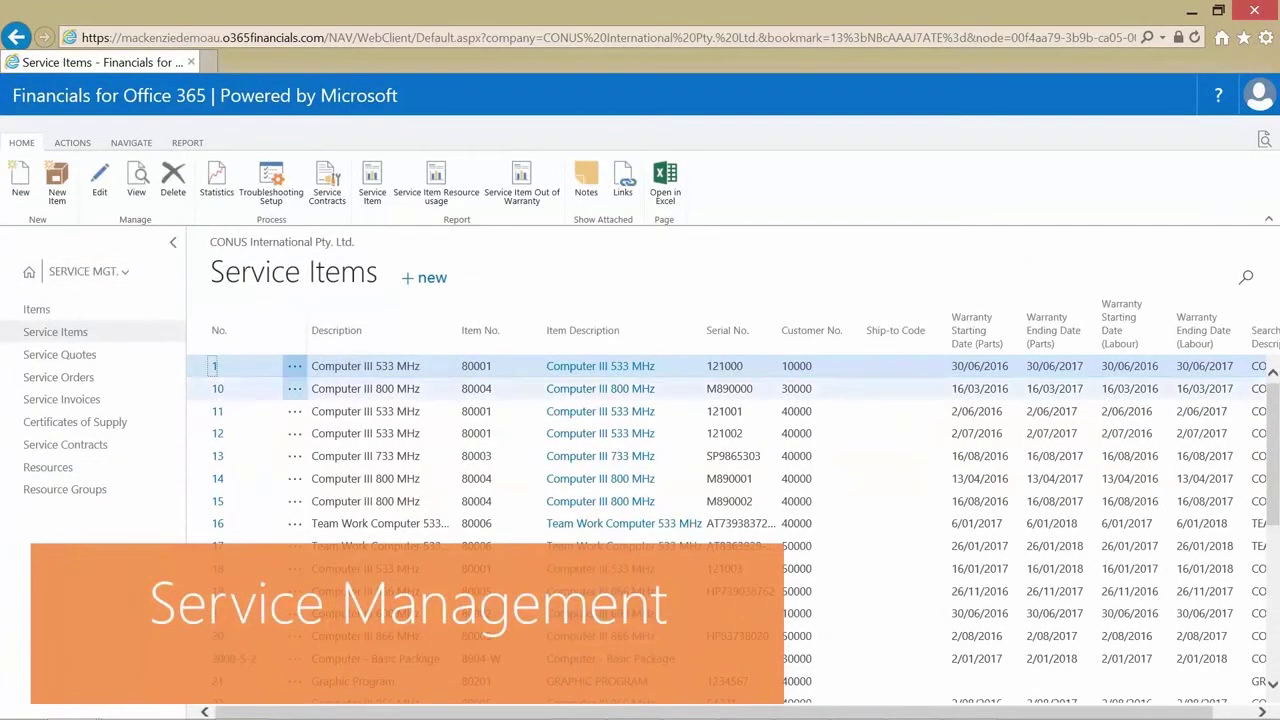
left_click(358, 523)
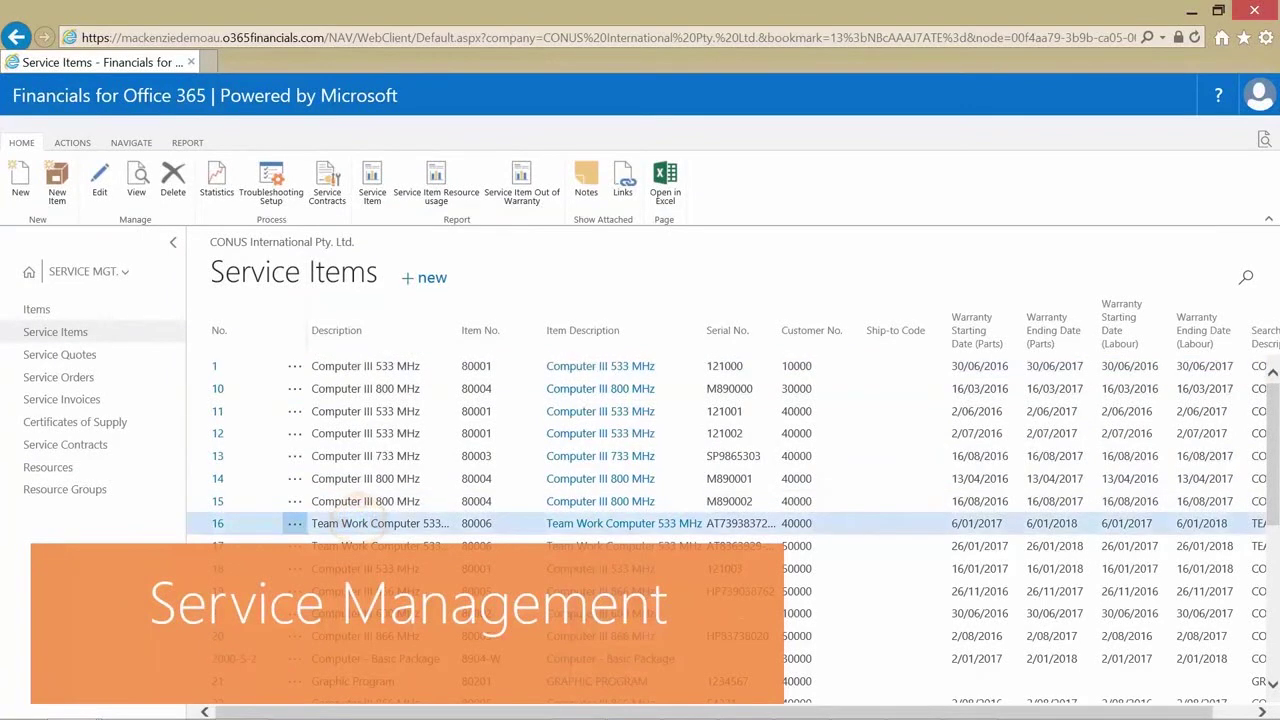
left_click(131, 142)
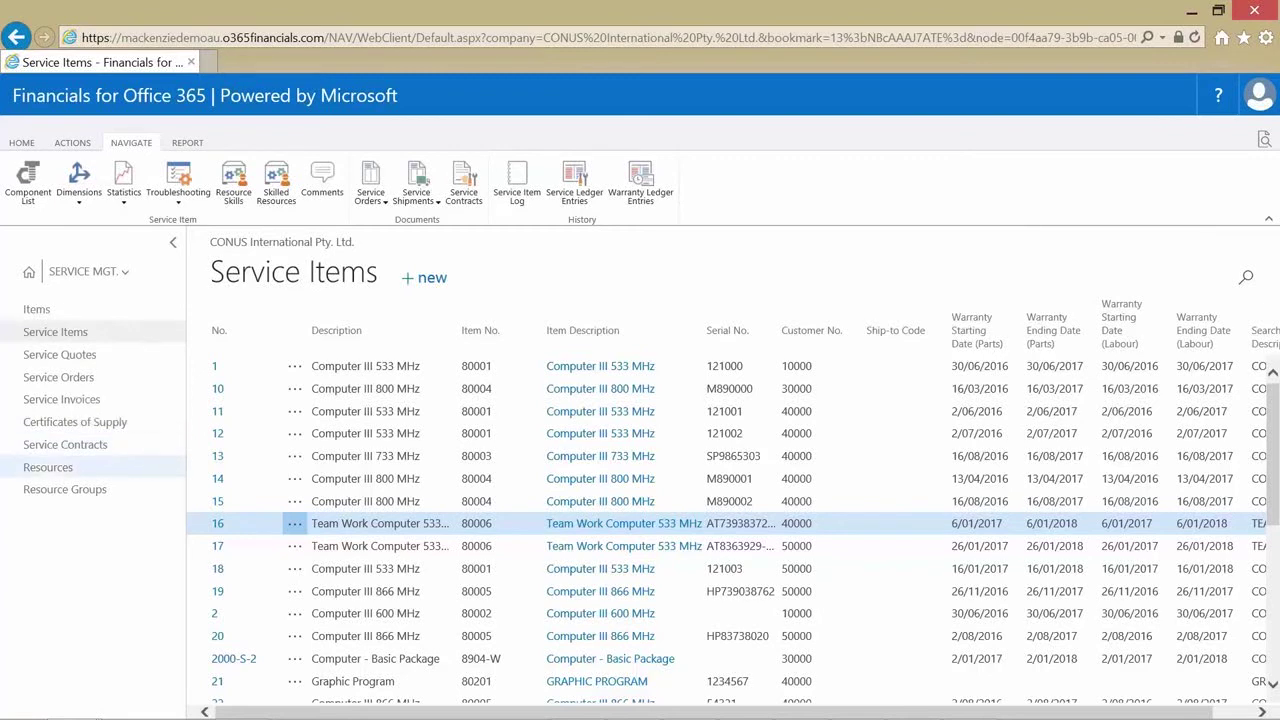
- View the daily resource availability of the Lift for Furniture machine from the Resources list and close it without changes
left_click(47, 467)
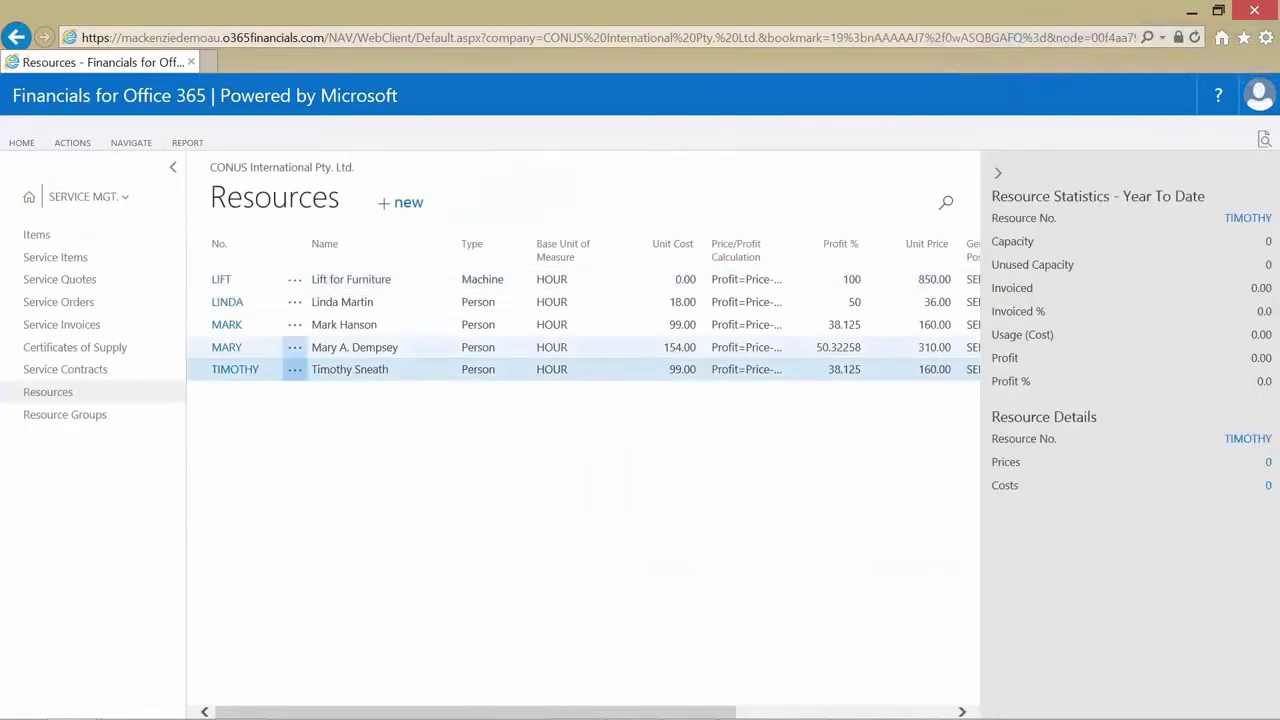
left_click(386, 277)
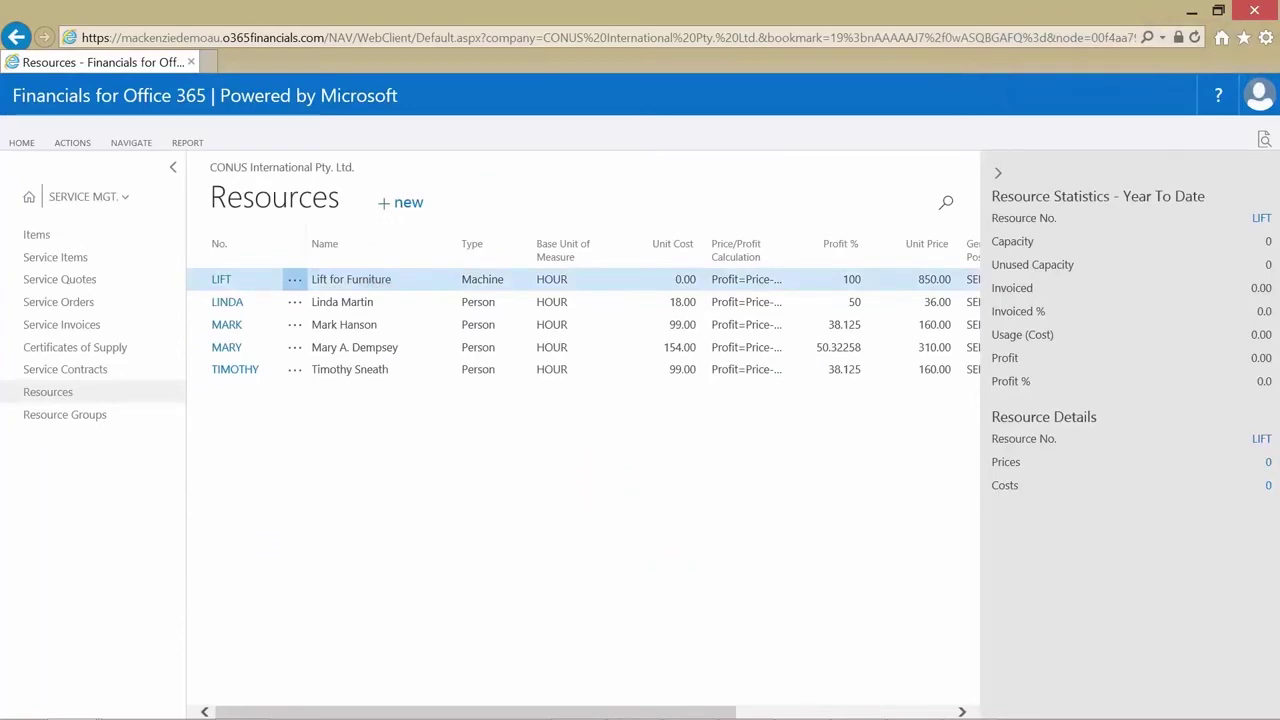
left_click(131, 143)
left_click(696, 184)
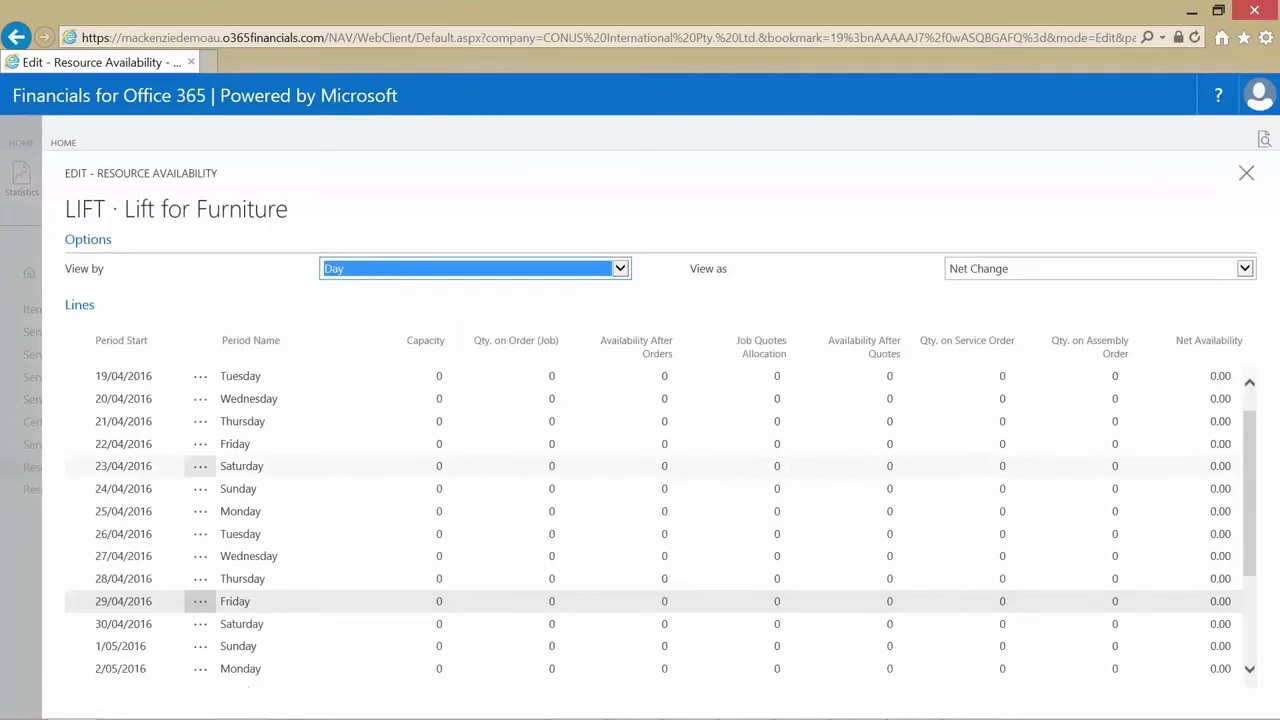
left_click(20, 305)
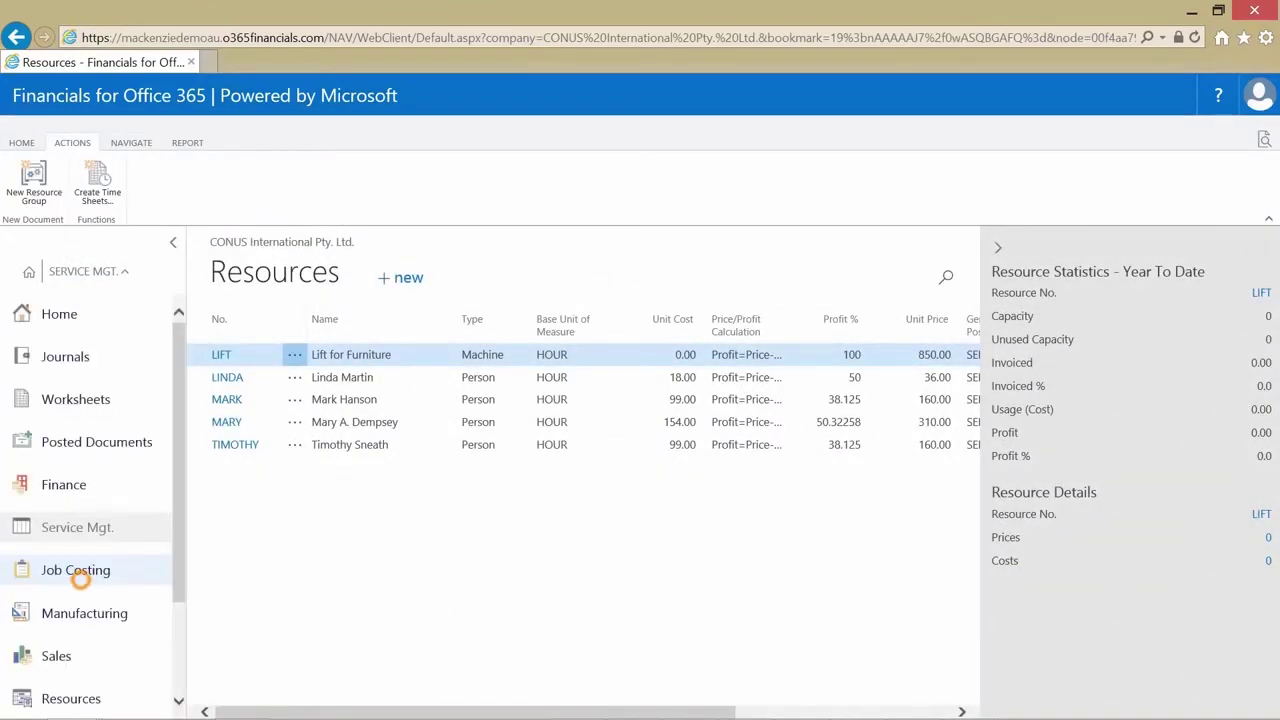
- Open the job "Setting up Eight Work Areas" in Job Costing and examine its task lines' schedule, usage, contract and forecast columns
left_click(76, 578)
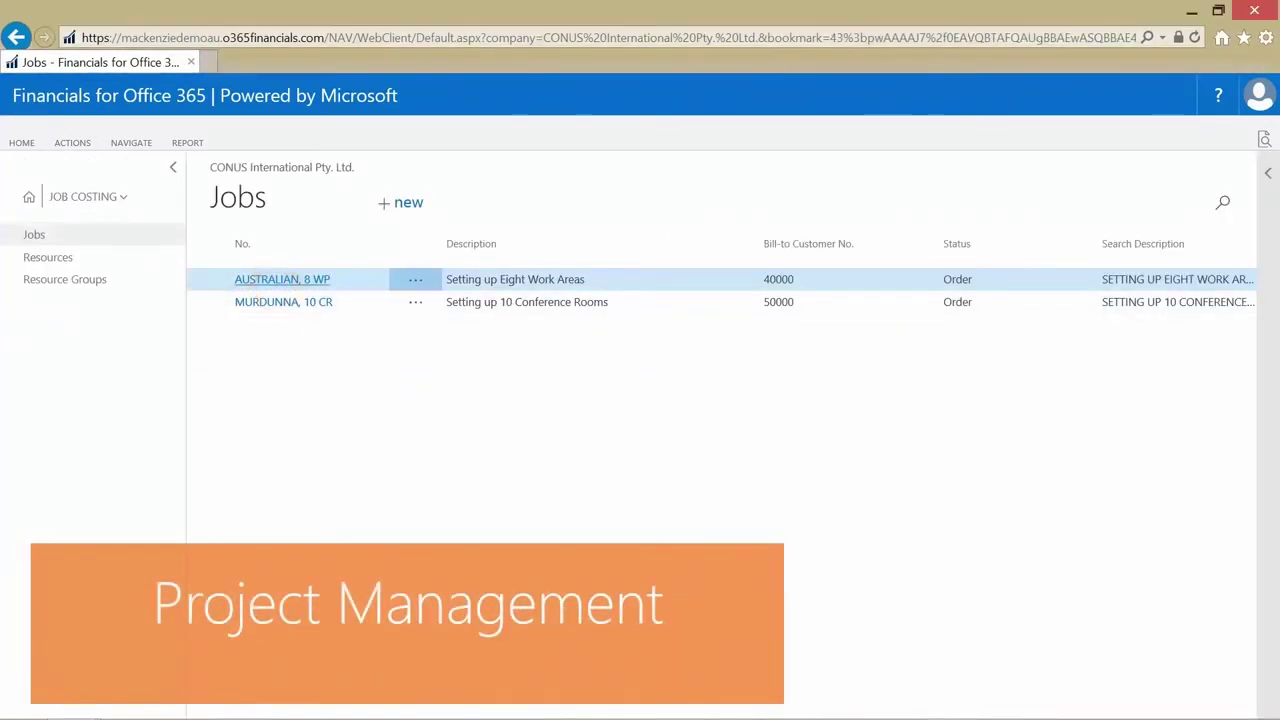
left_click(282, 279)
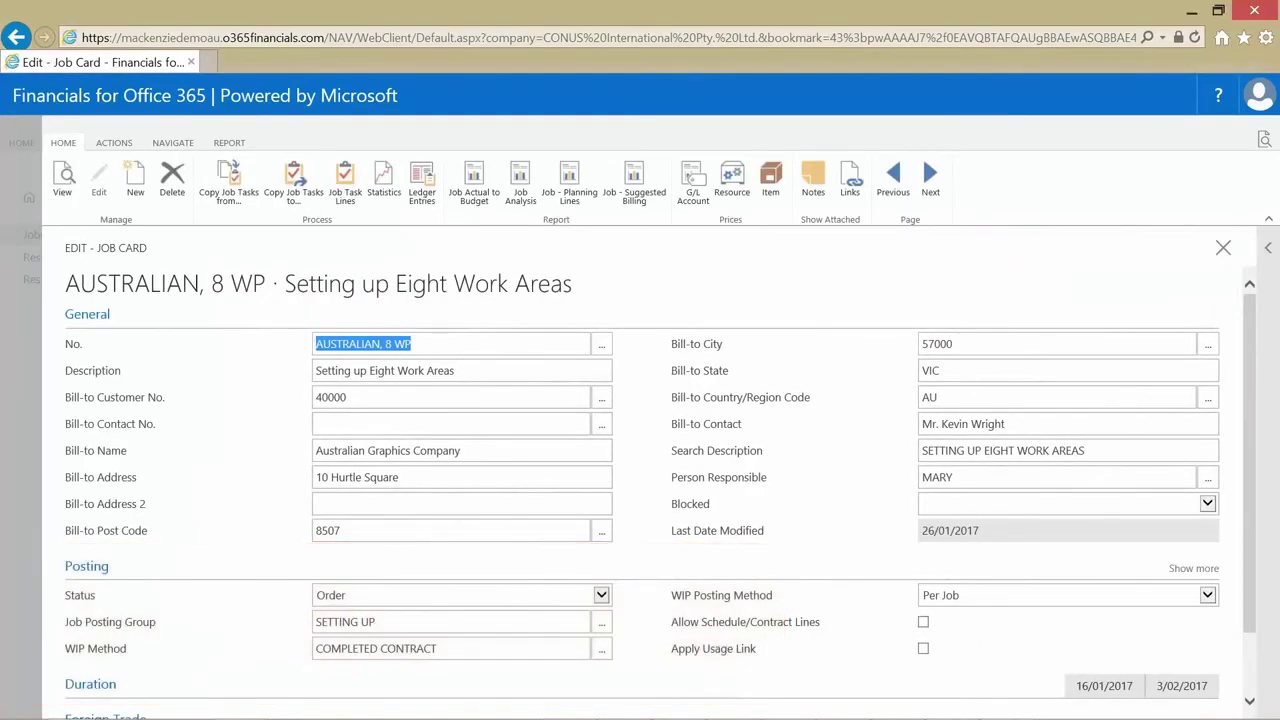
left_click(345, 184)
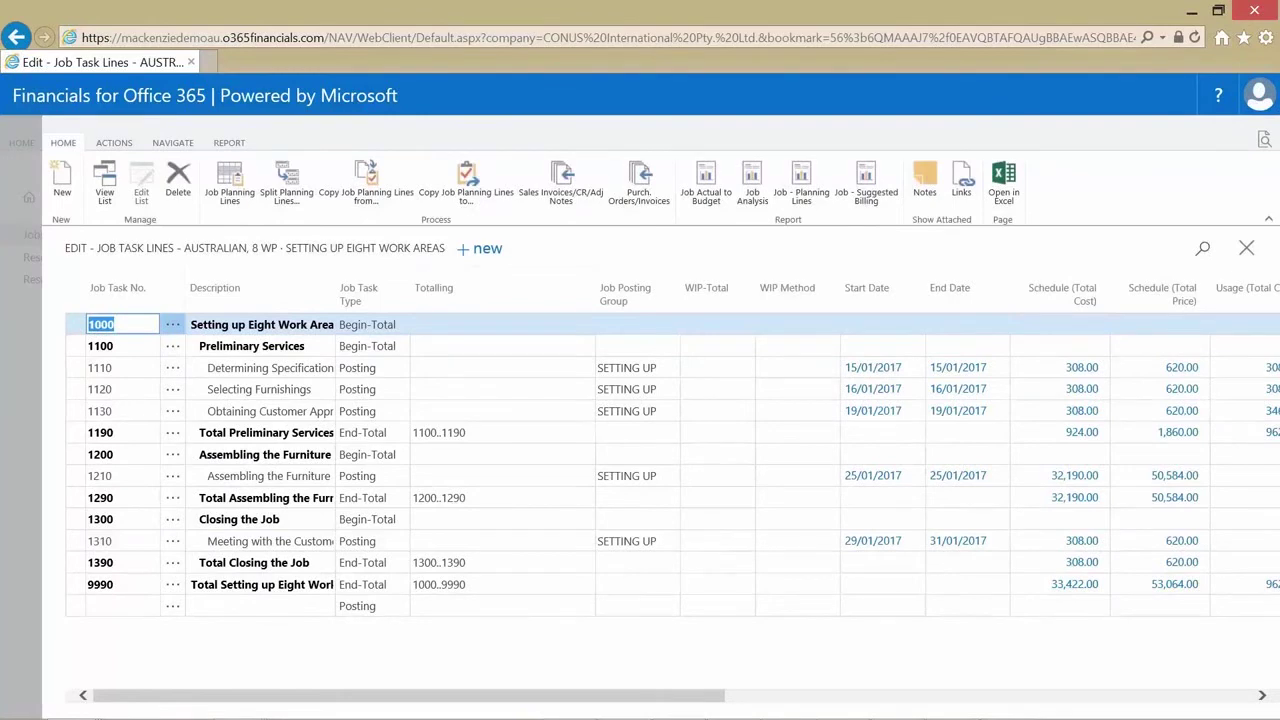
left_click_drag(485, 693, 701, 694)
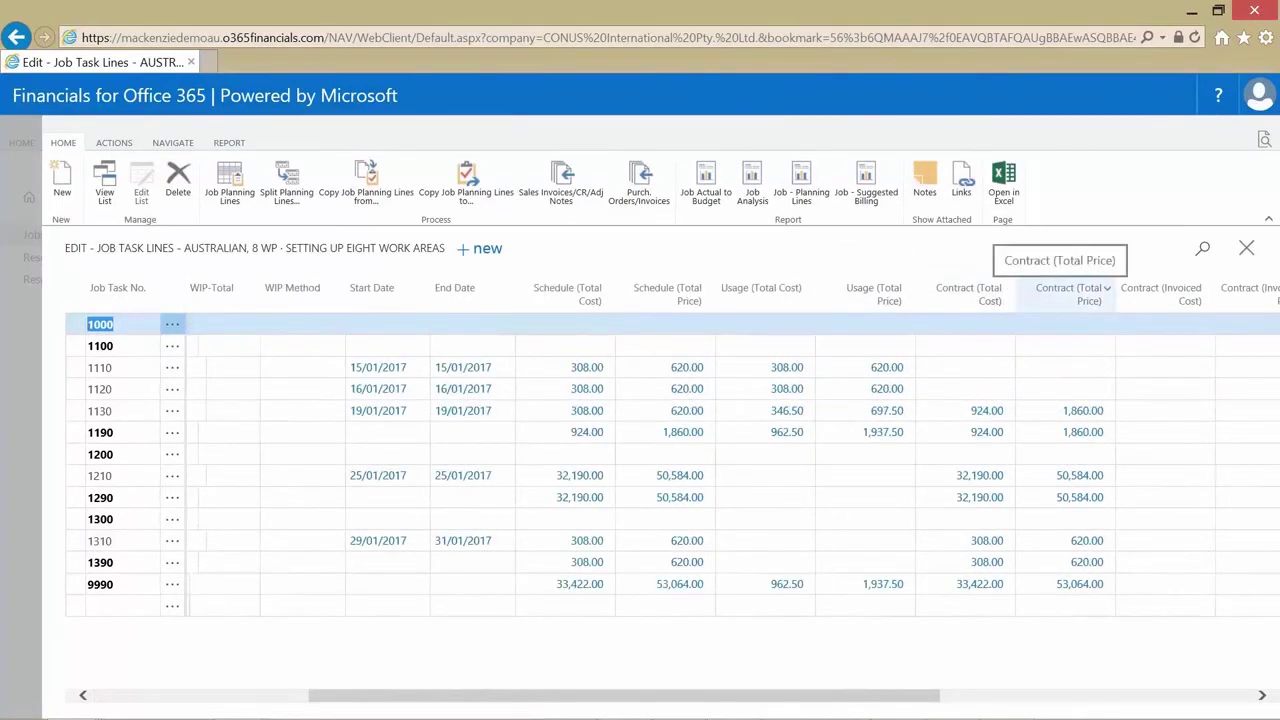
left_click_drag(923, 694, 1210, 694)
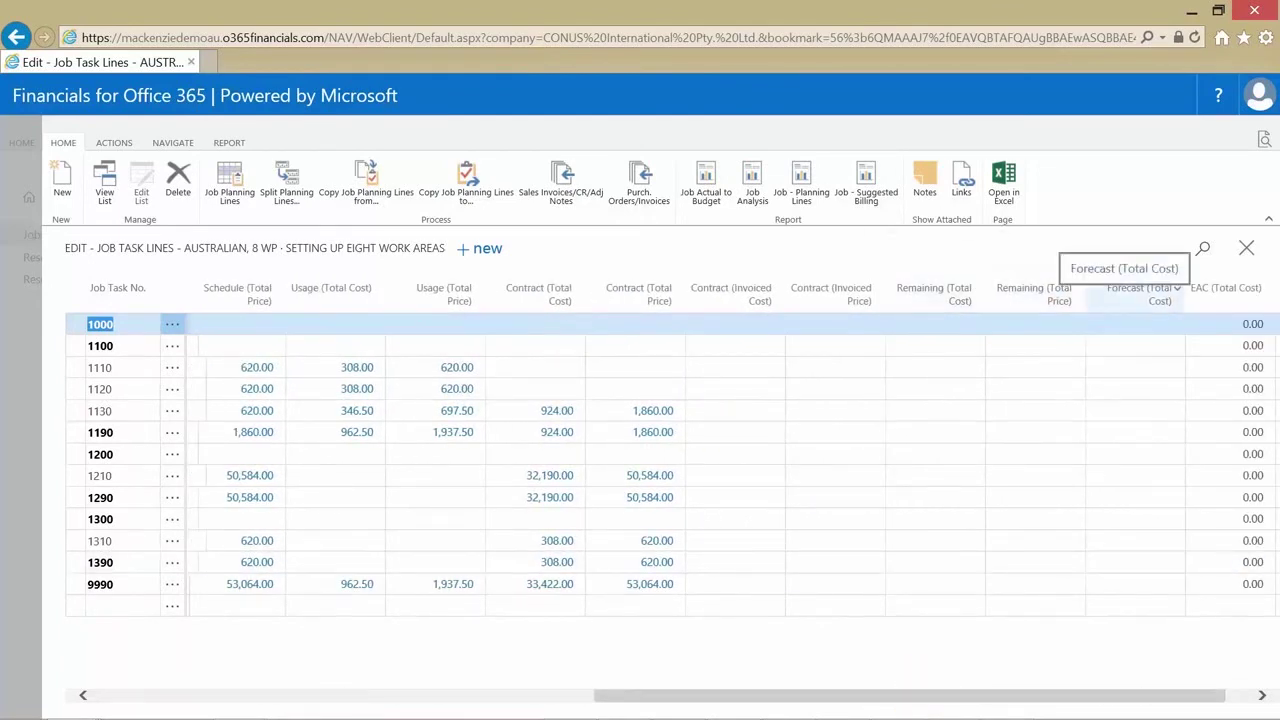
left_click_drag(1186, 695, 684, 695)
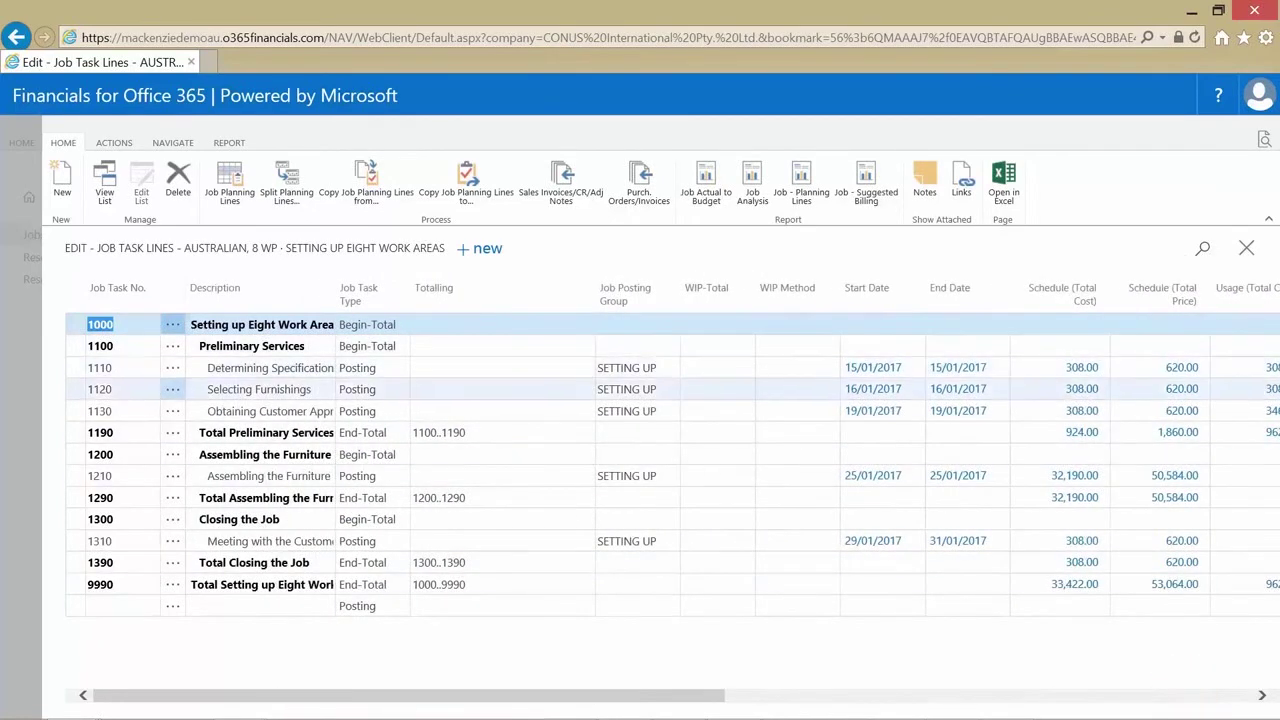
- View the job task statistics for task 1190, Total Preliminary Services, and return to the task lines
left_click(265, 433)
left_click(173, 143)
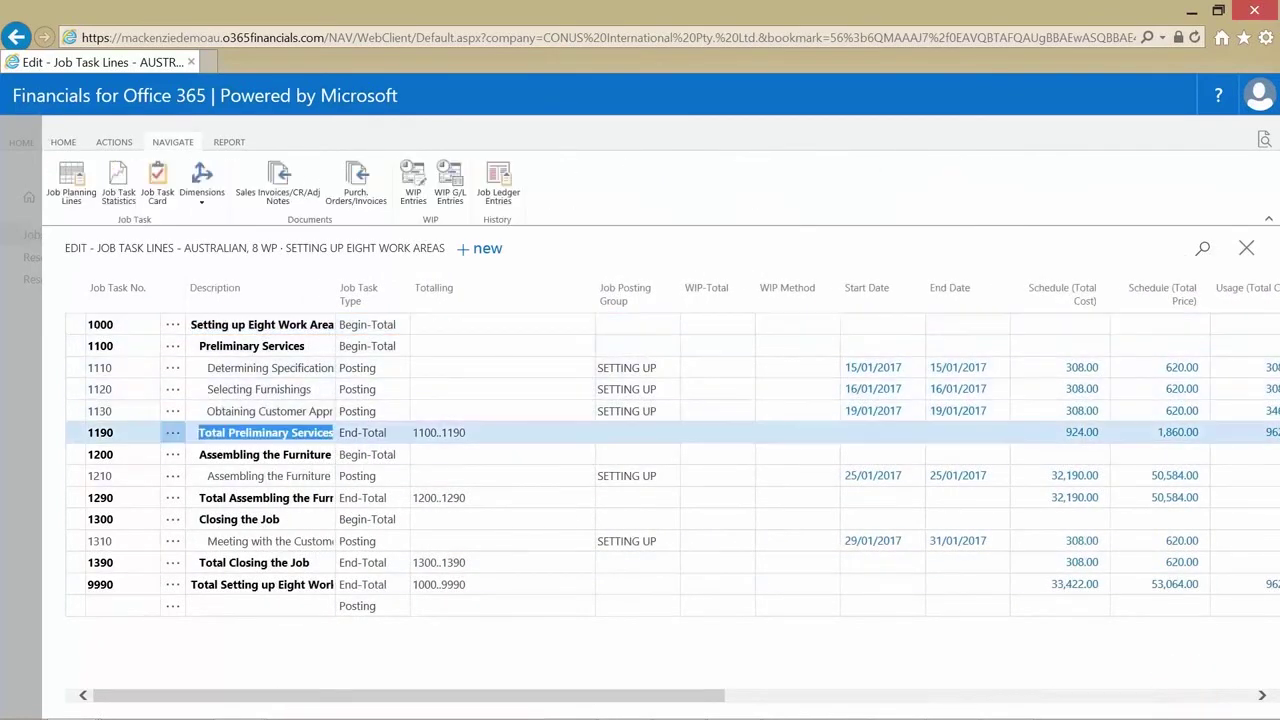
left_click(119, 185)
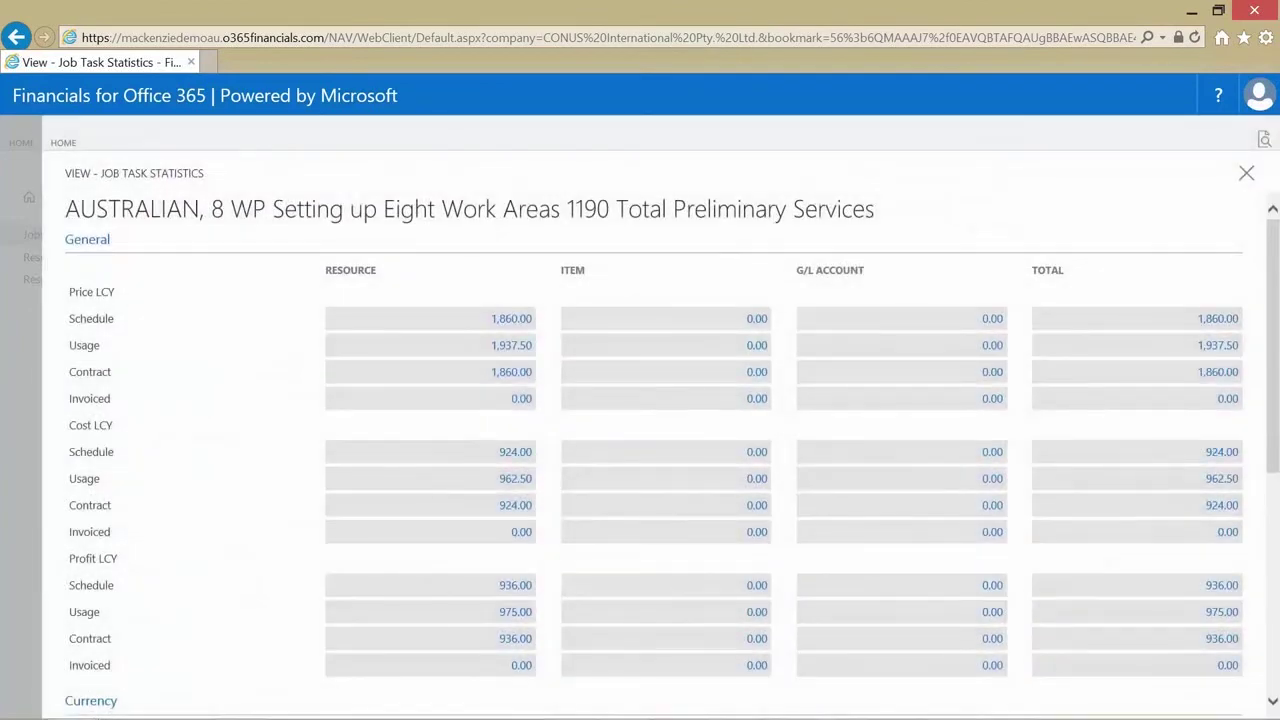
key("Escape")
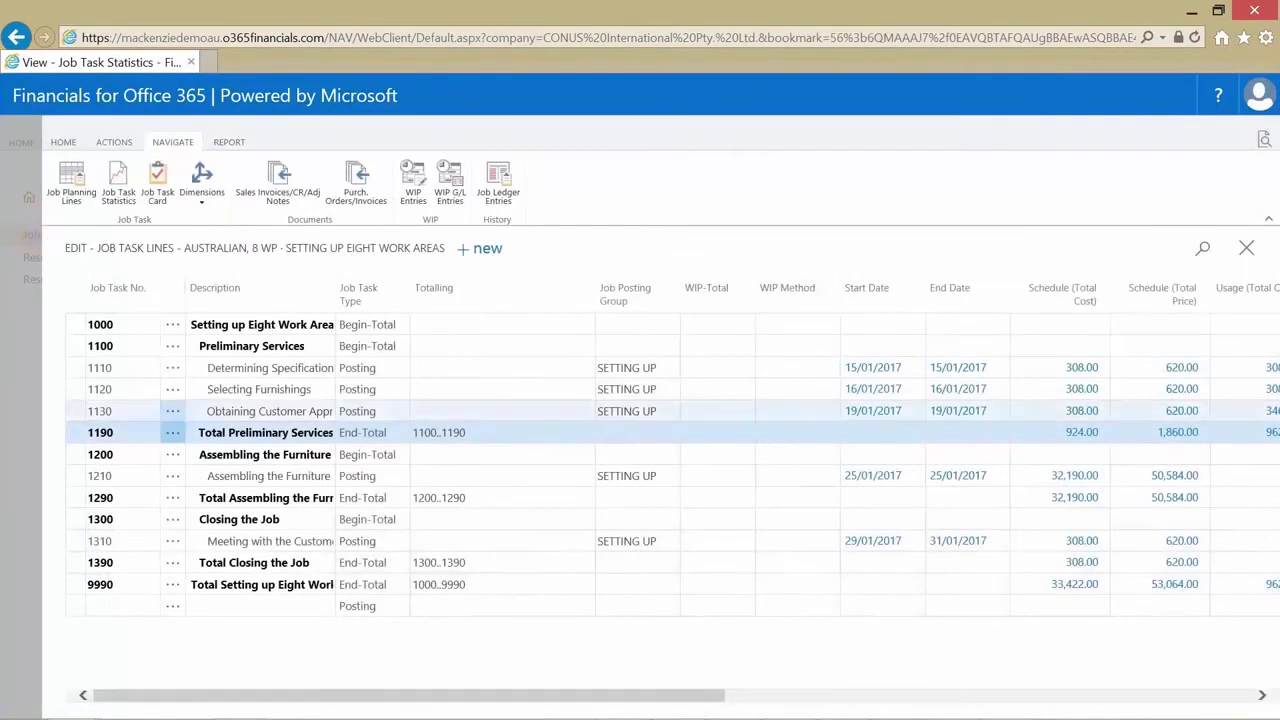
- View the job task statistics for task 1310, Meeting with the Customer, and close the statistics, task lines and job card
left_click(271, 540)
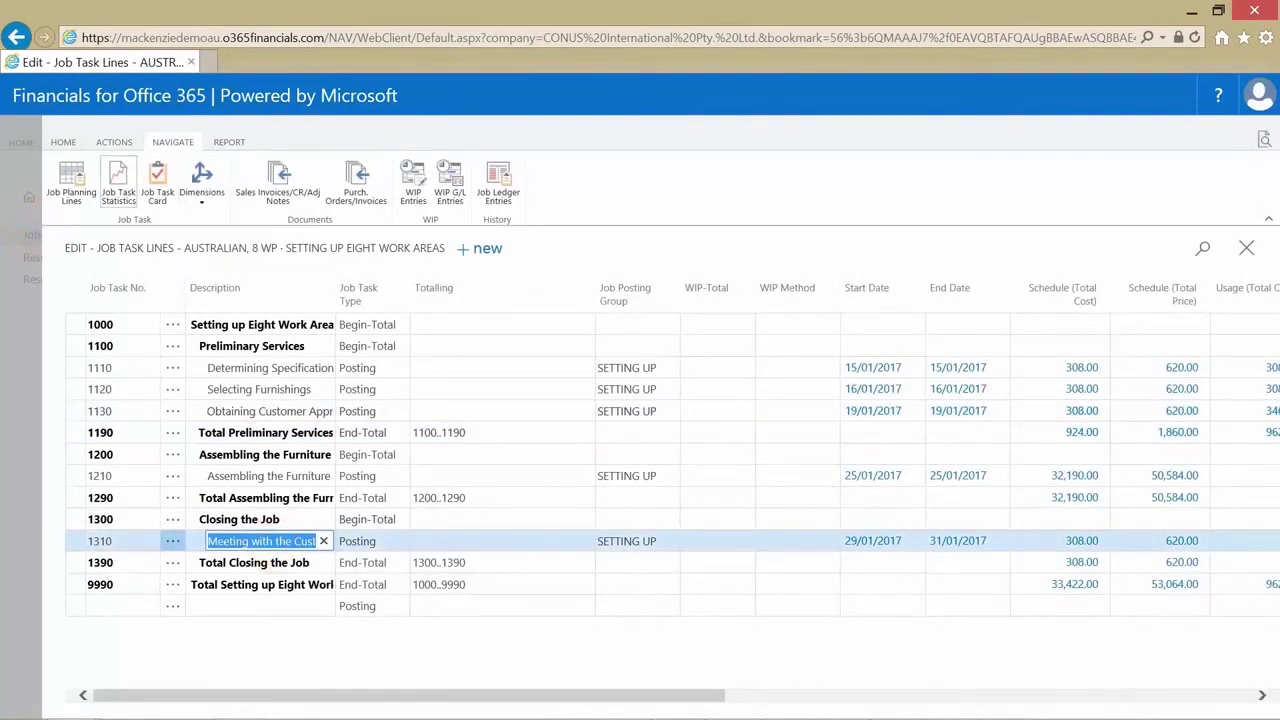
left_click(119, 185)
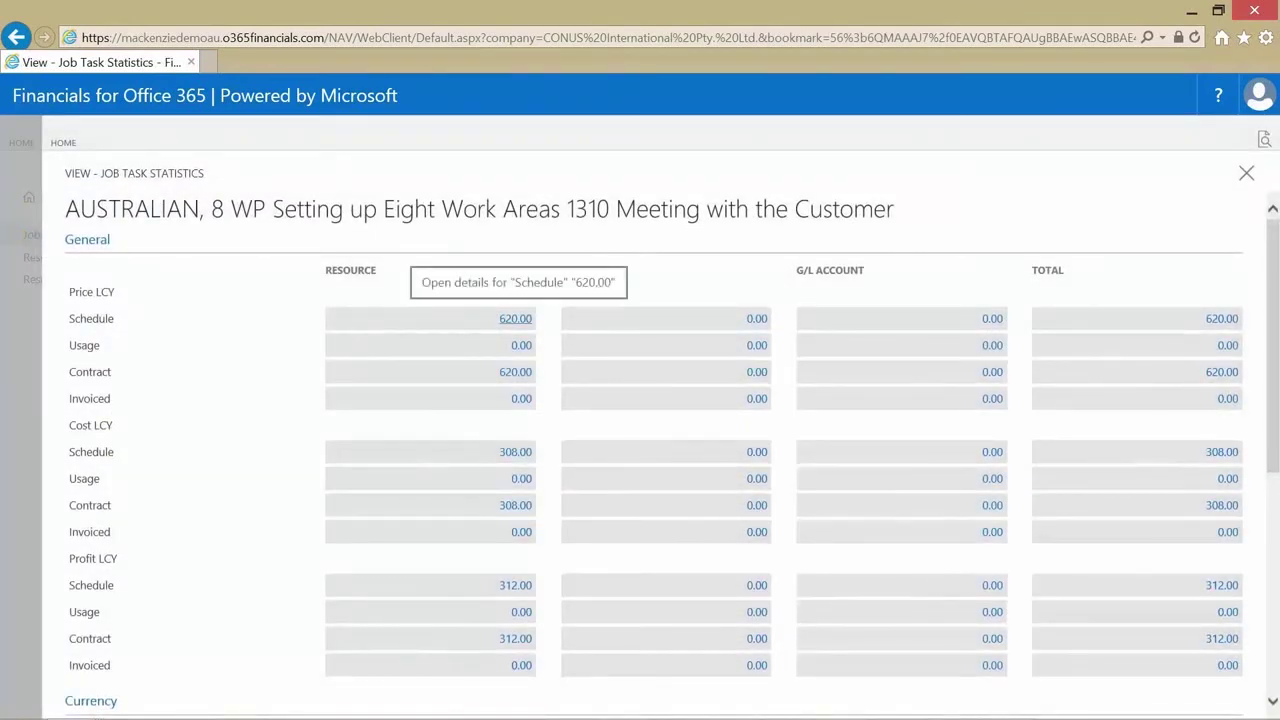
key("Escape")
key("Escape")
key("Escape")
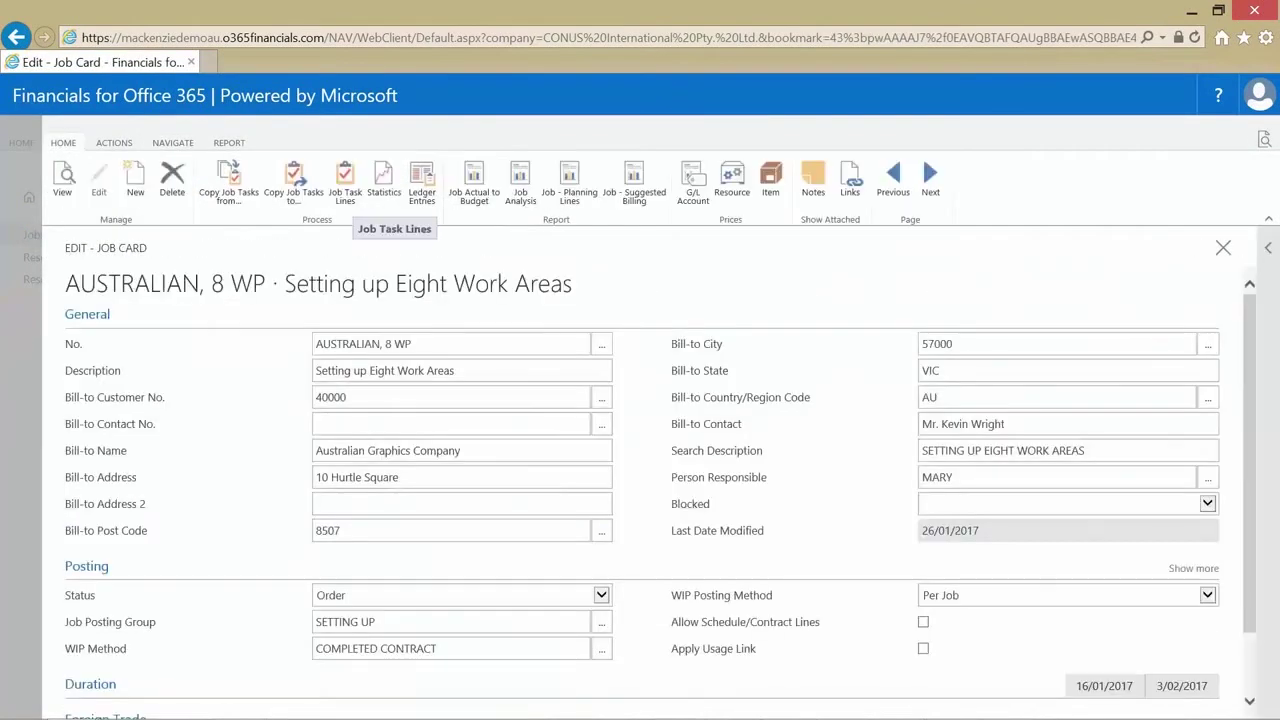
- Browse the Manufacturing department's Items and Production BOM lists and open the Released Production Orders list
left_click(95, 199)
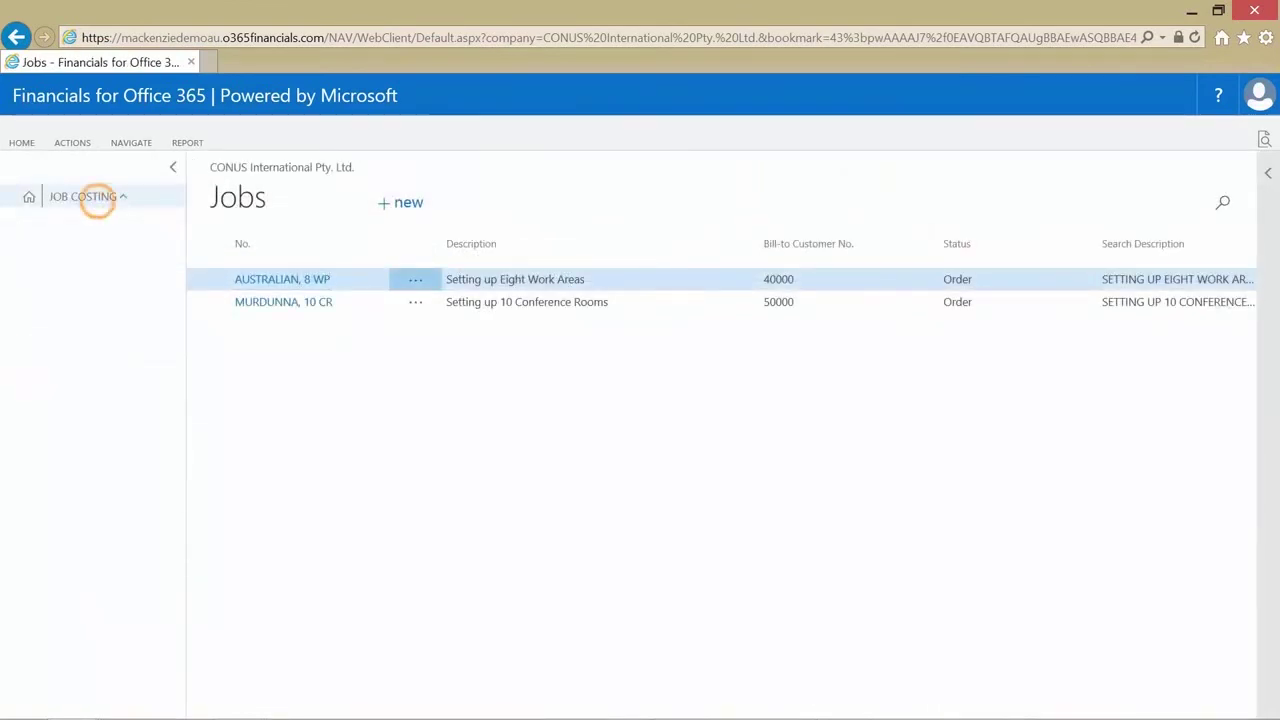
left_click(89, 539)
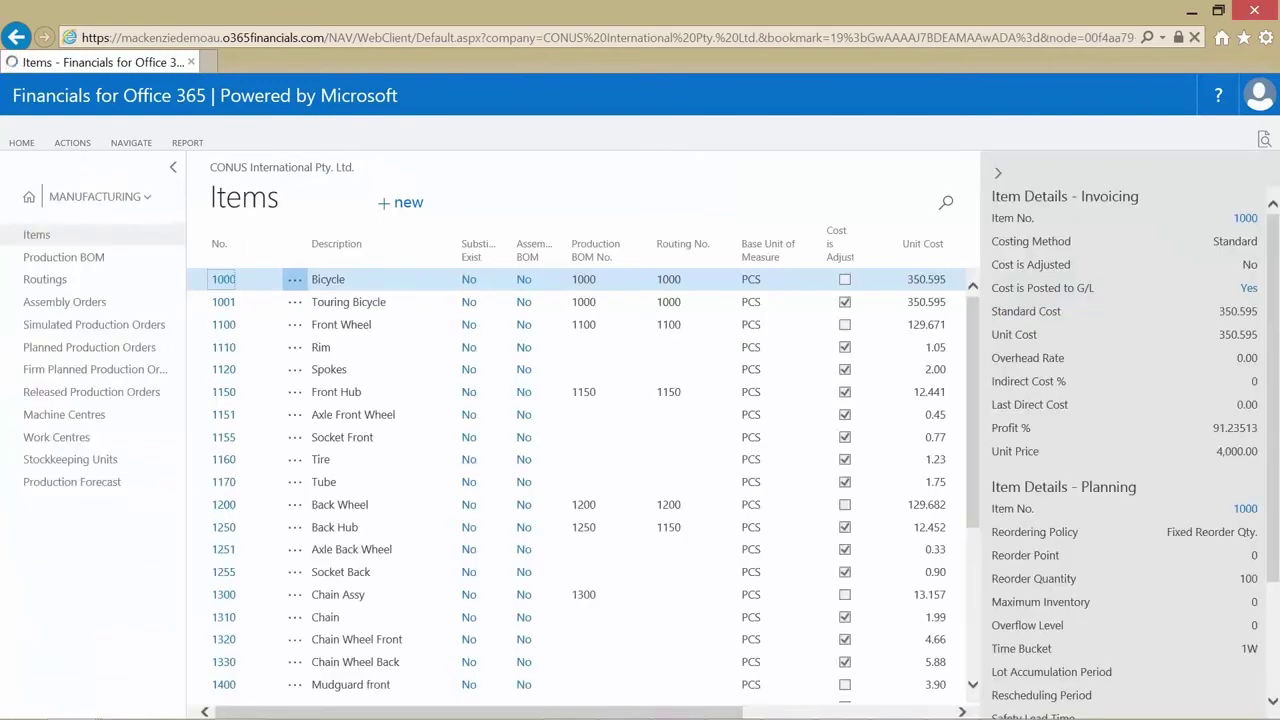
left_click(64, 257)
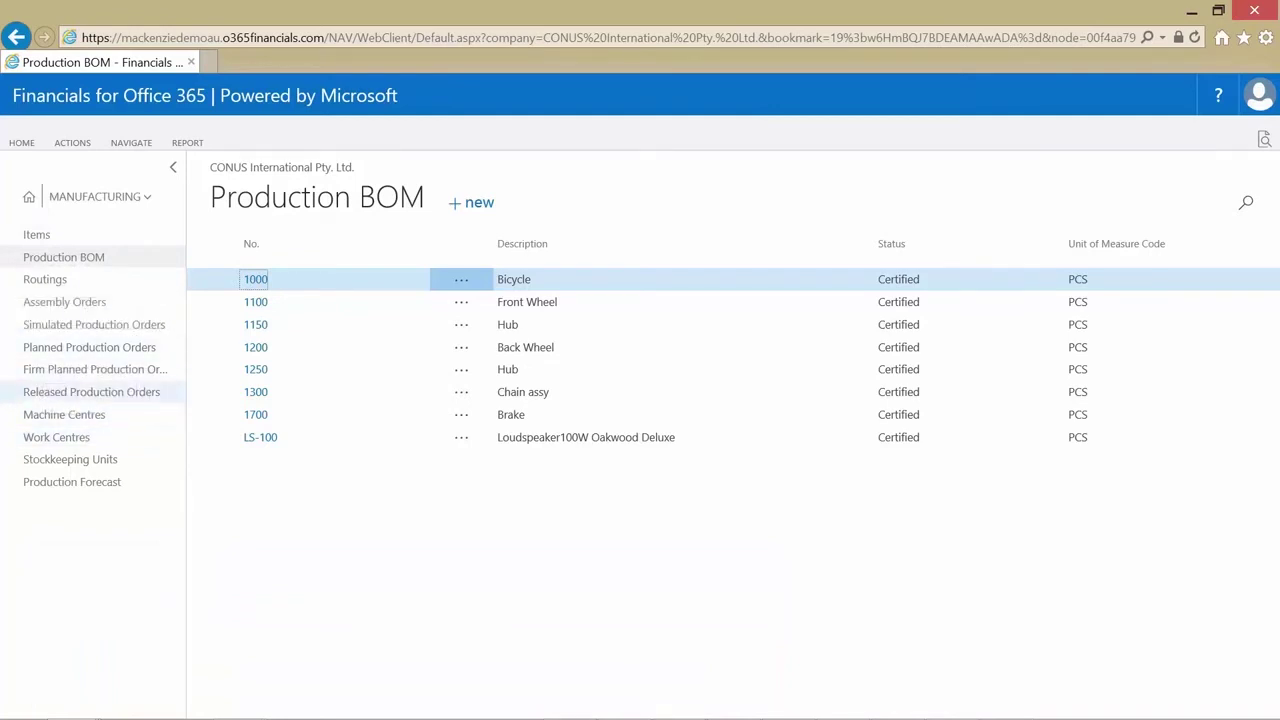
left_click(78, 394)
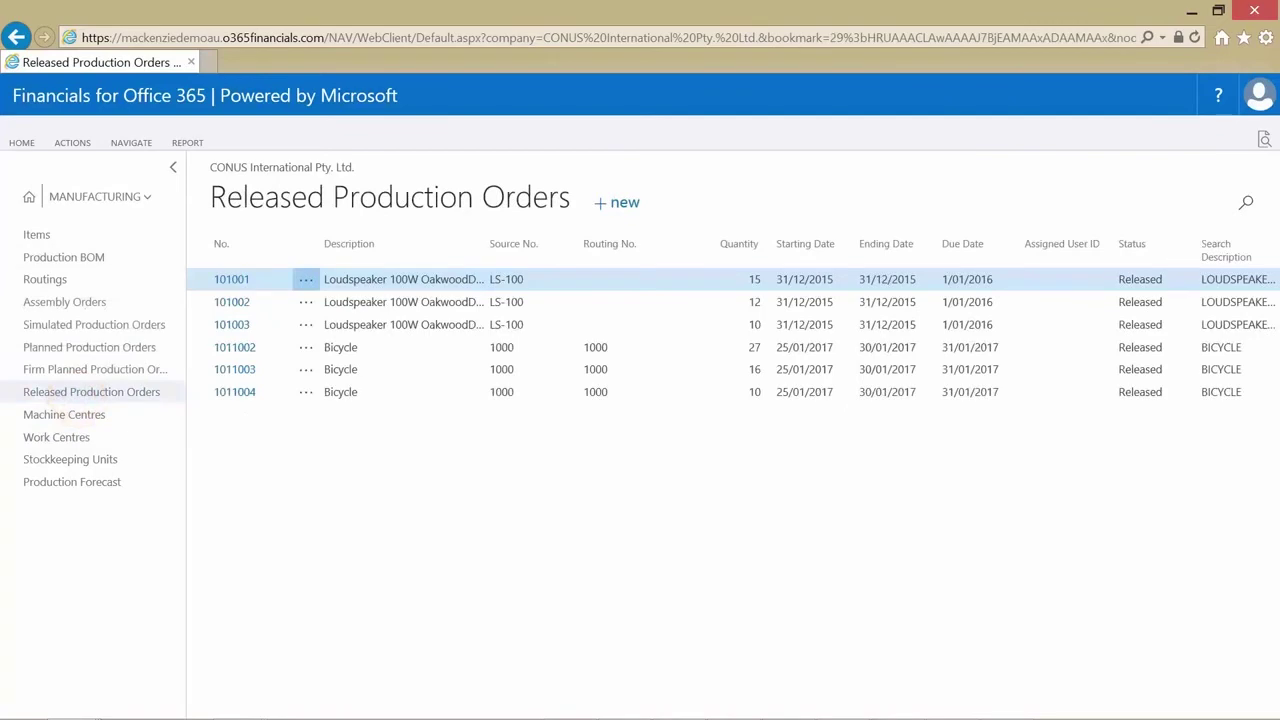
- Open released production order 1011004 for the Bicycle, collapse its side information pane, and view and close its production routing
left_click(246, 395)
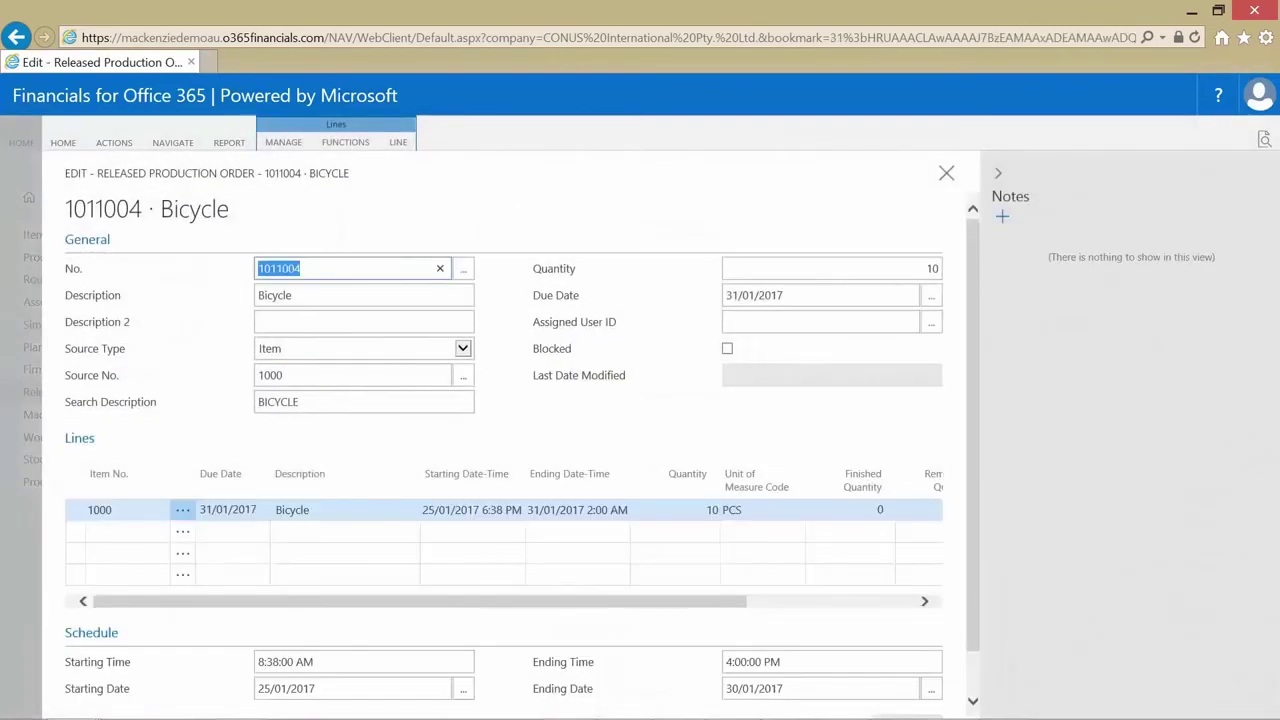
left_click(1003, 175)
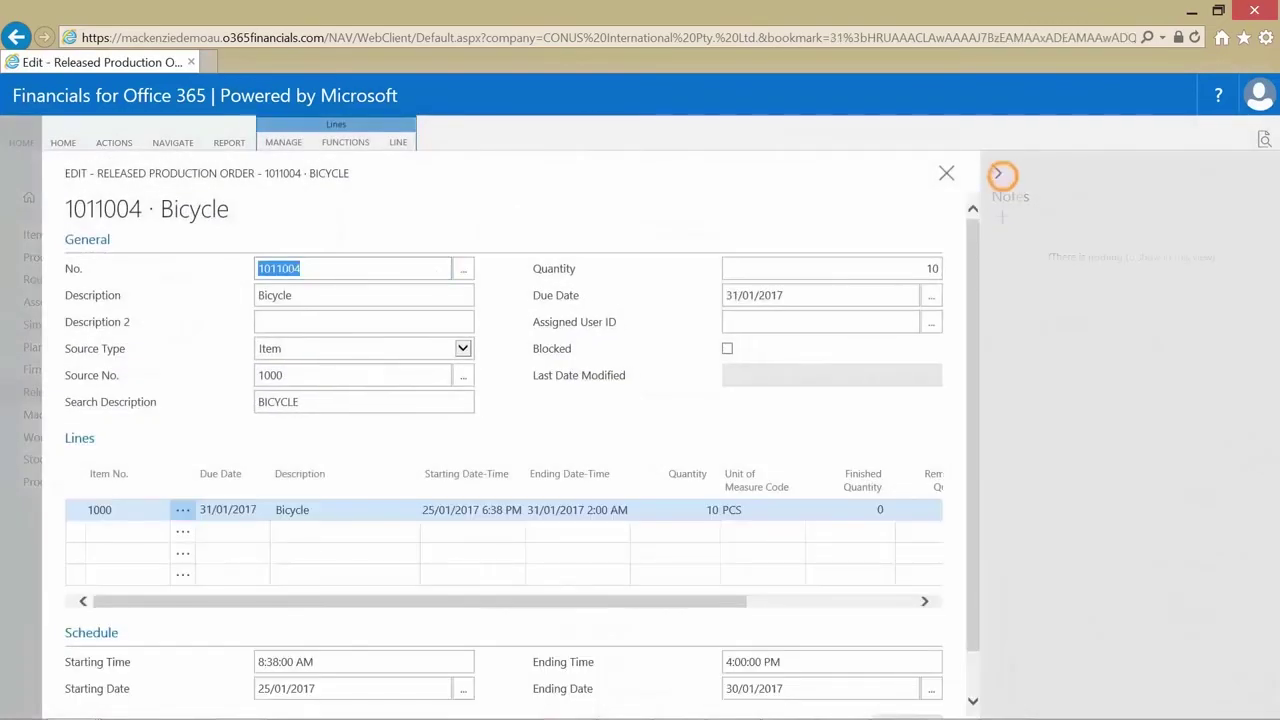
left_click(398, 142)
left_click(354, 180)
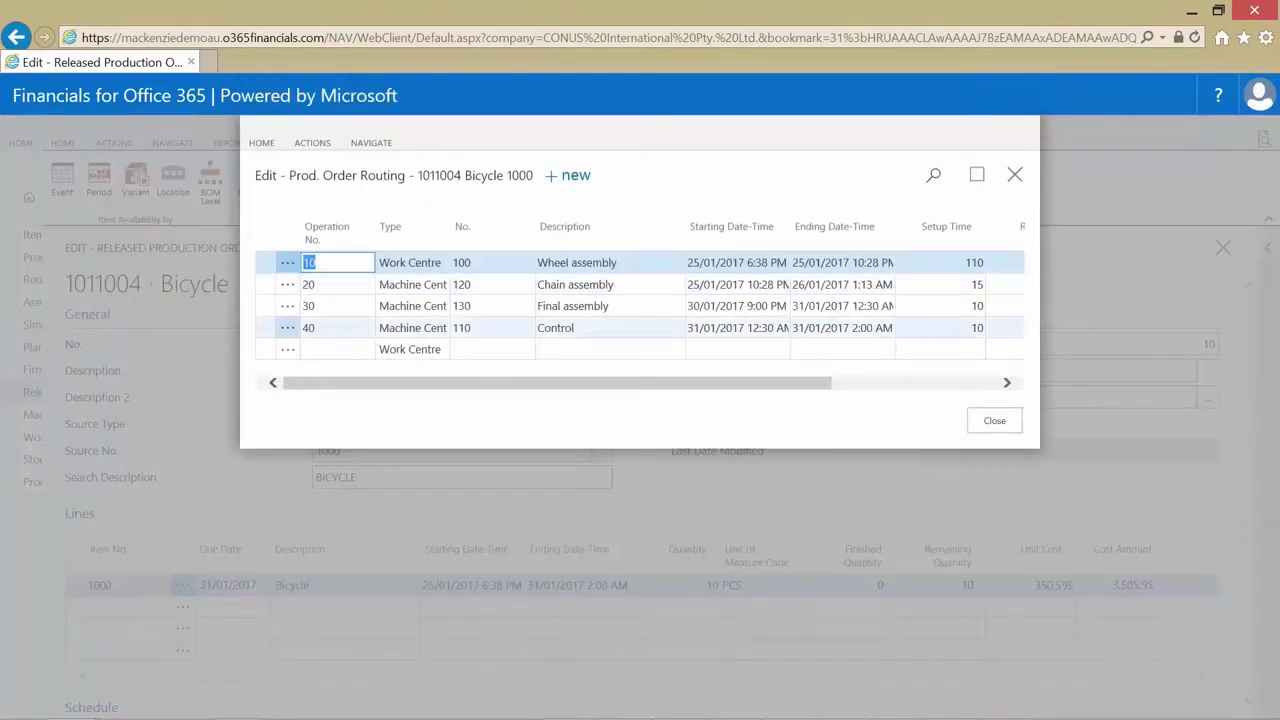
left_click(1015, 175)
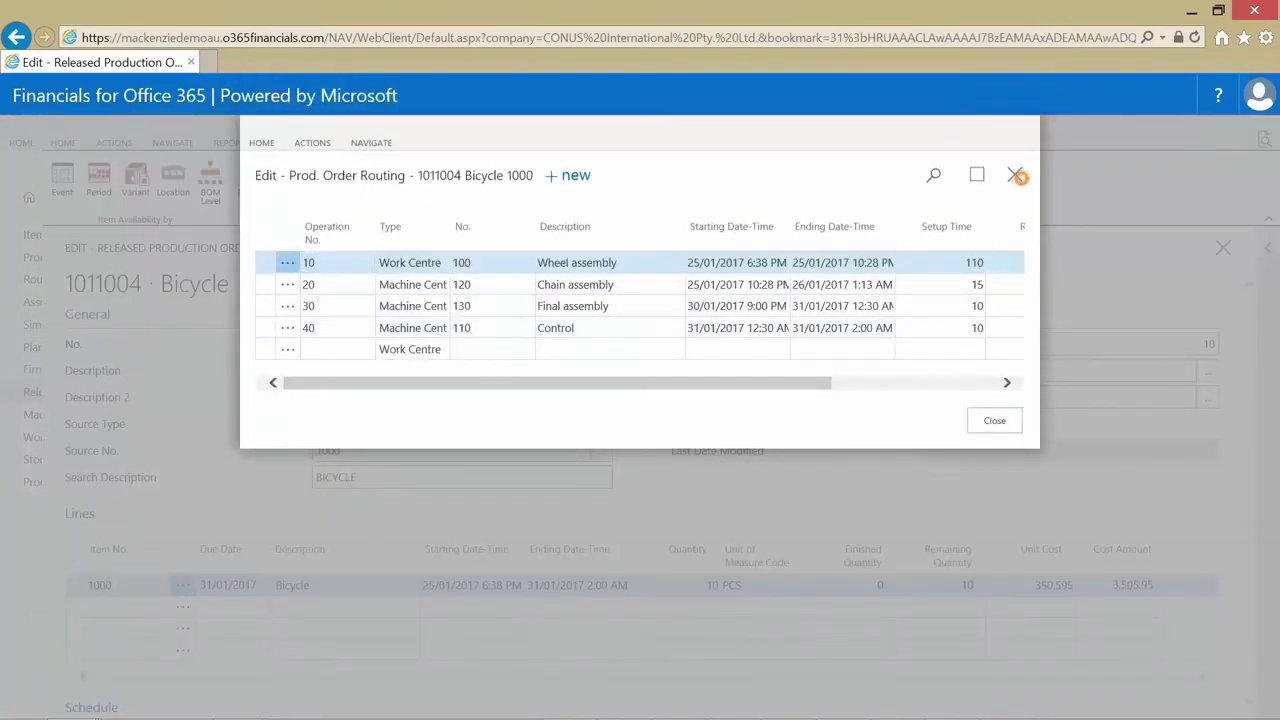
- View the component list of production order 1011004 and return to the Released Production Orders list
left_click(401, 181)
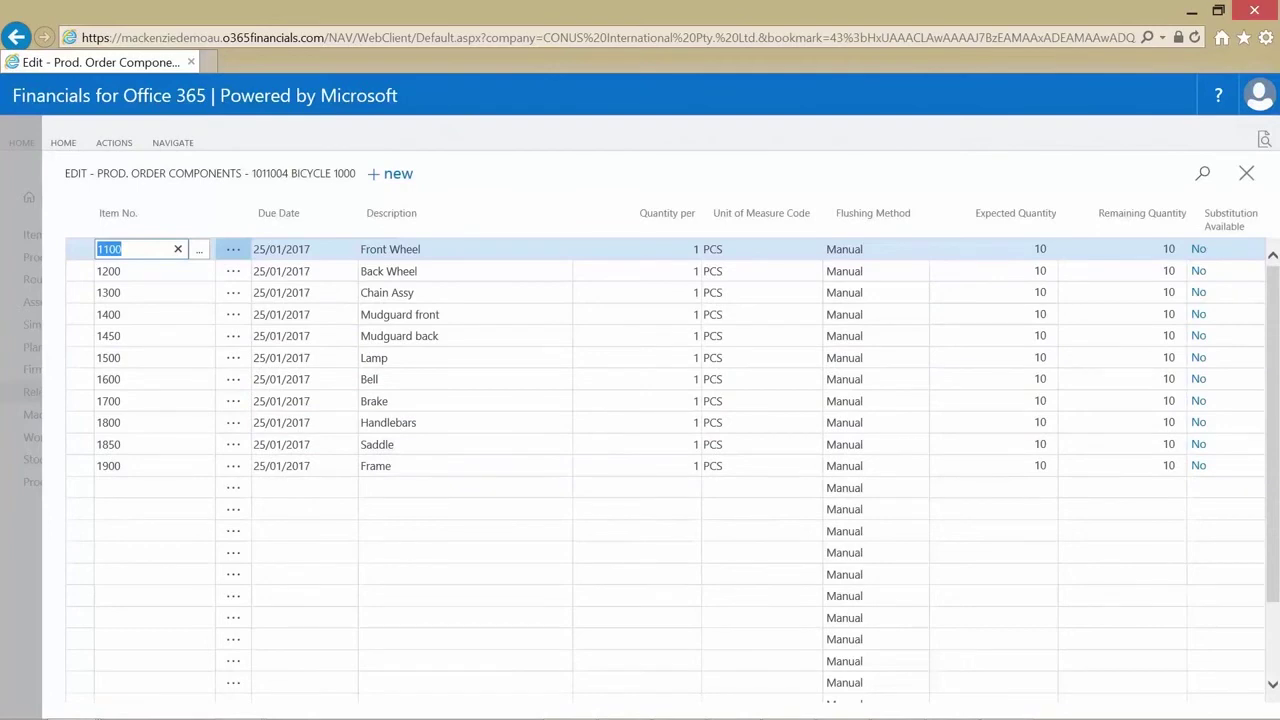
key("Escape")
key("Escape")
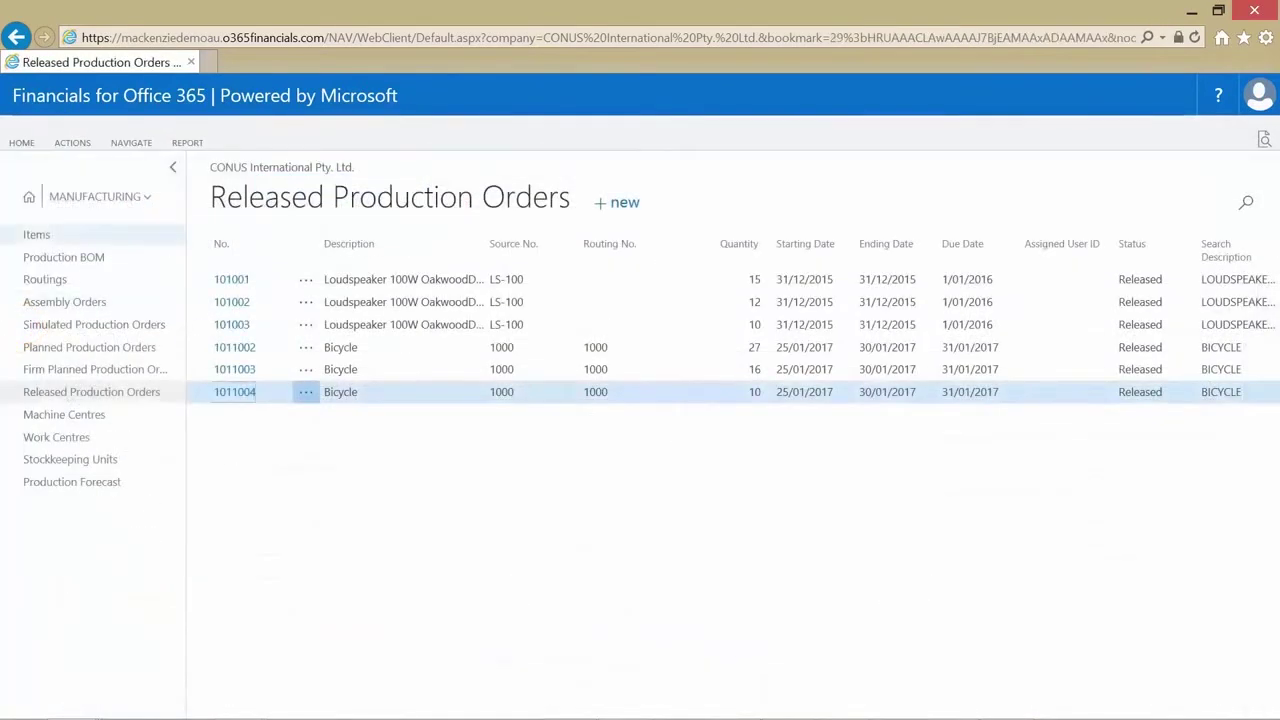
- Return to the Home department, search the pages and reports for "incoming" and open the Incoming Documents page
left_click(52, 196)
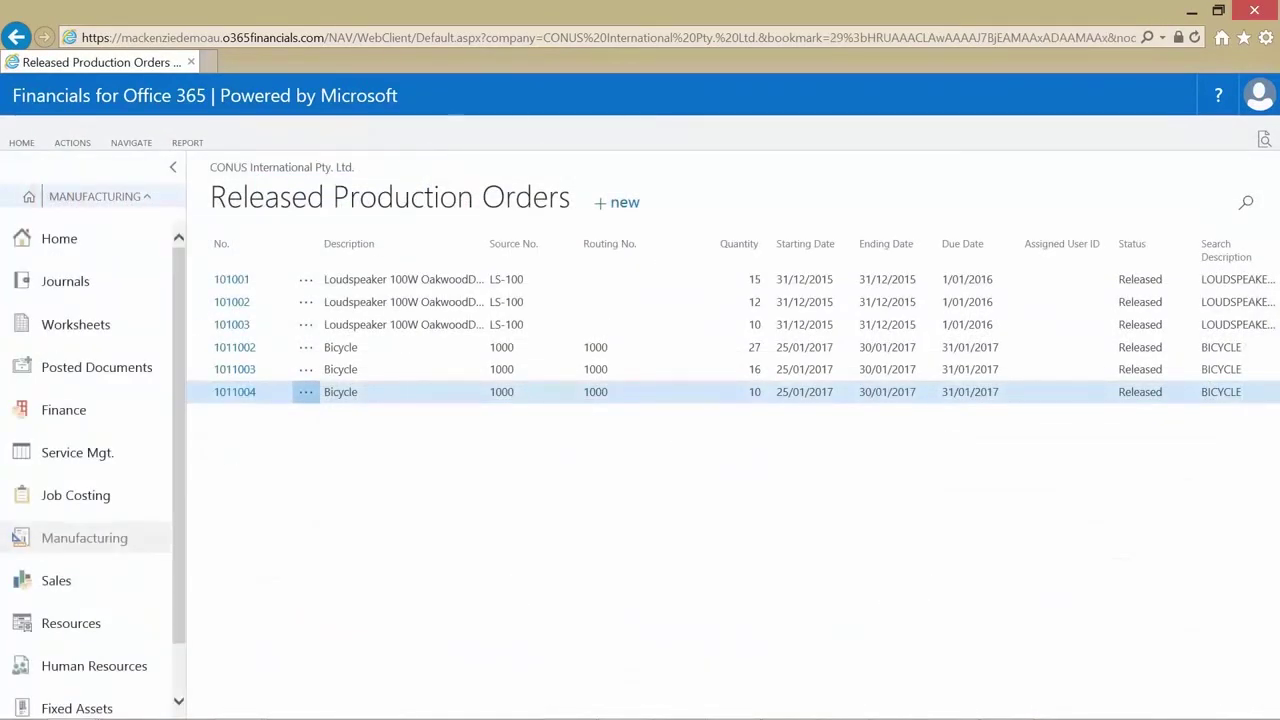
left_click(59, 239)
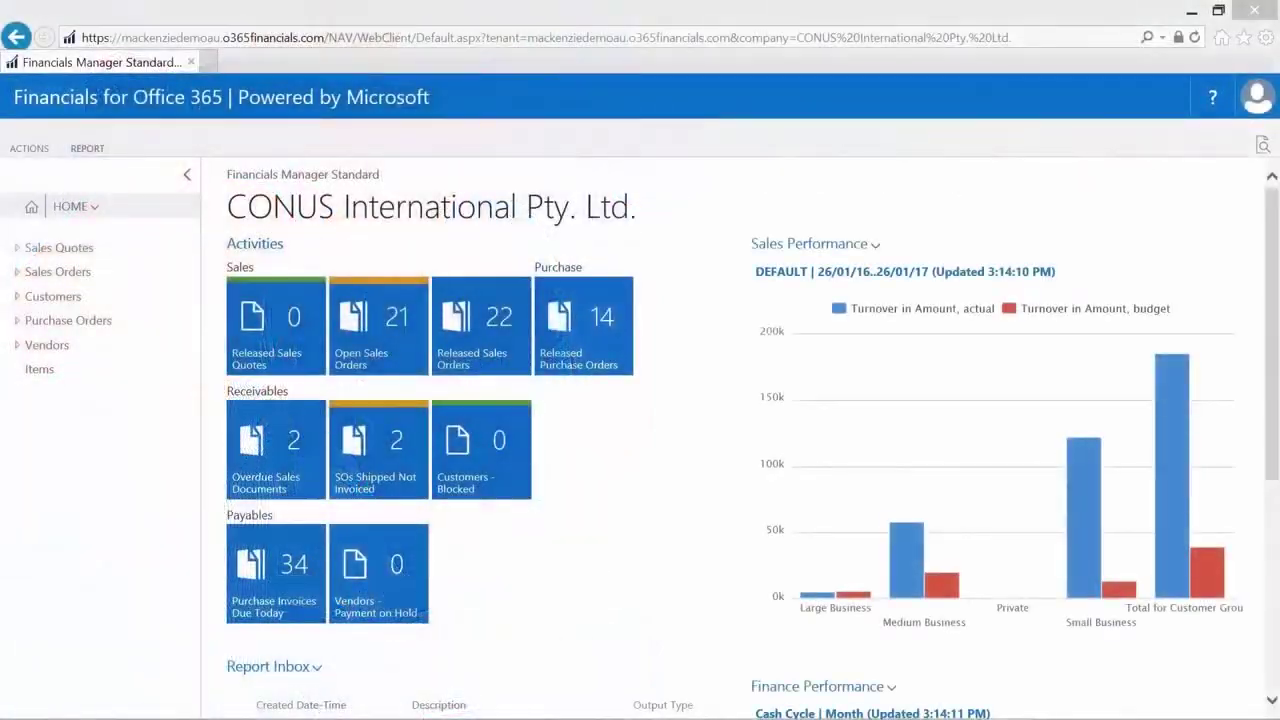
key("alt+q")
type("incoming")
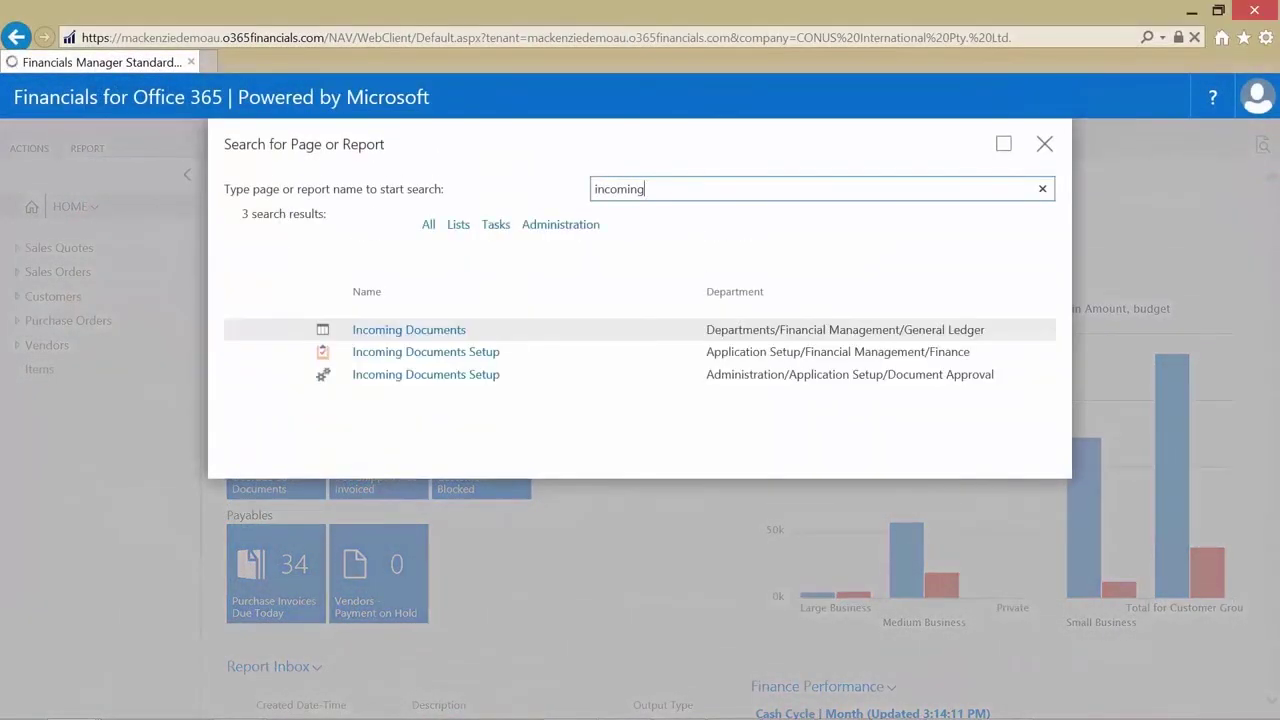
key("Return")
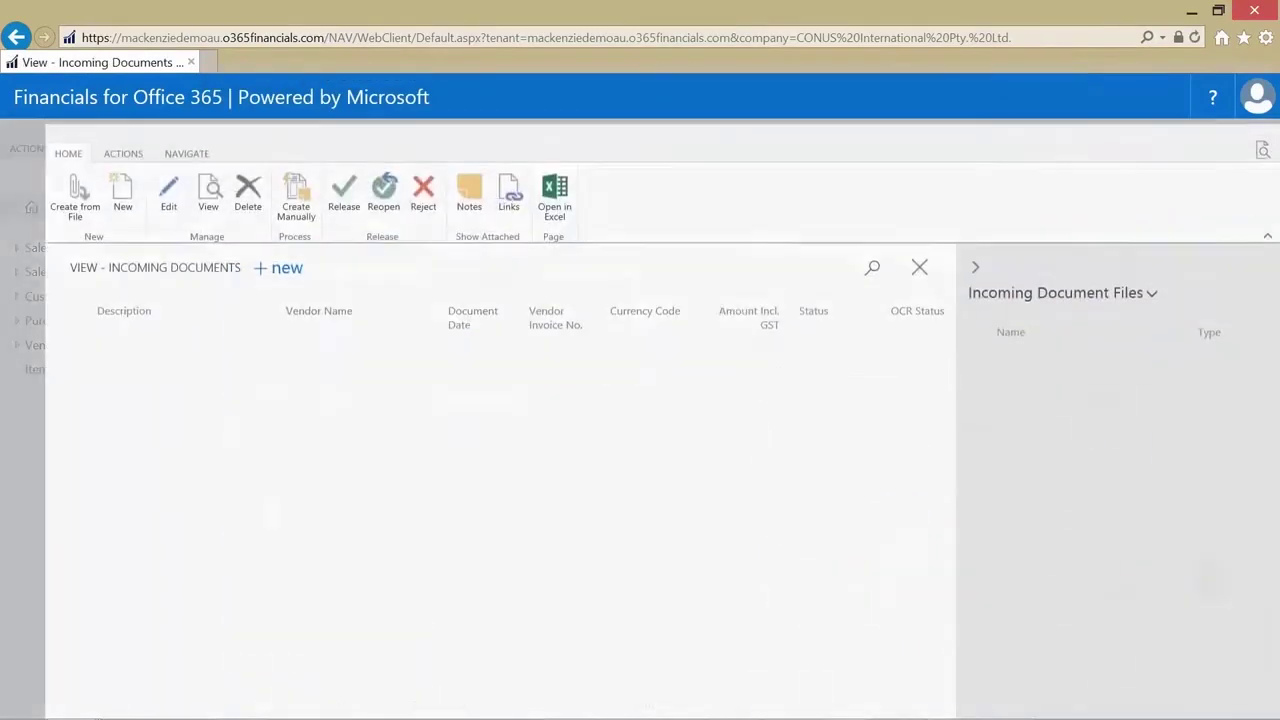
- View the attached image DSC_0004.jpg of incoming document DSC_0004 and send the document to the OCR service
left_click(140, 343)
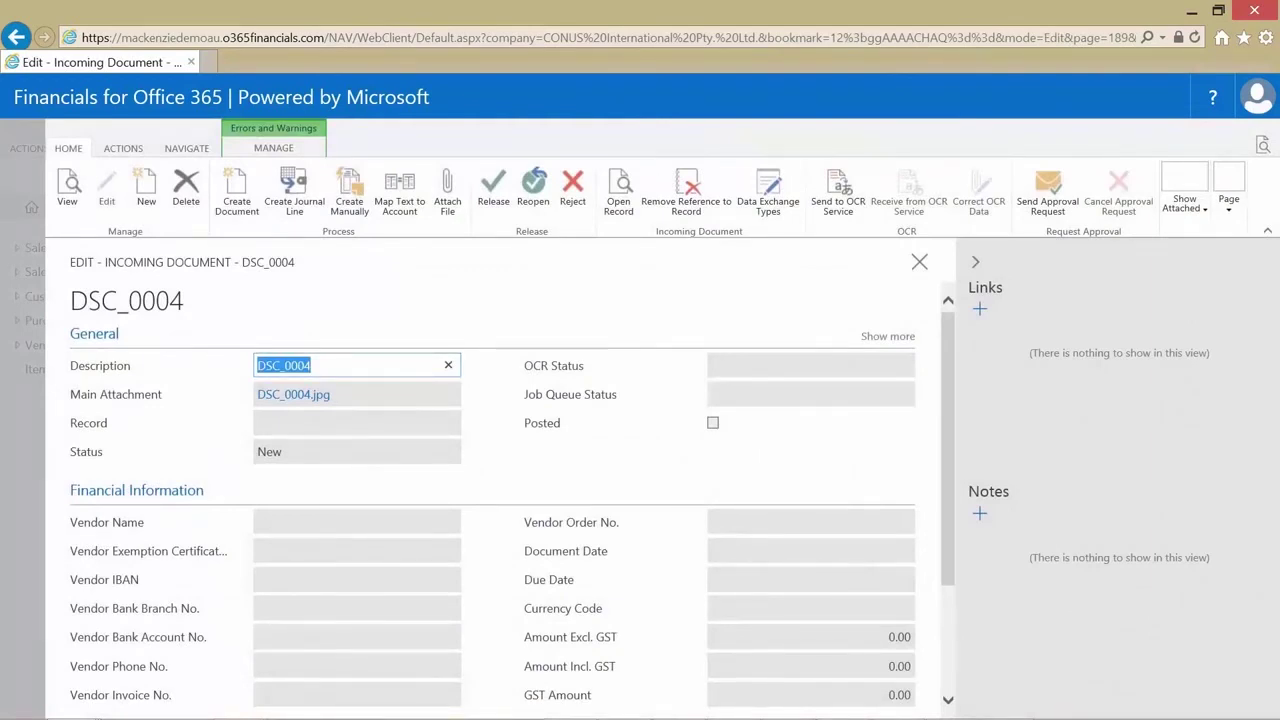
left_click(308, 394)
left_click(965, 695)
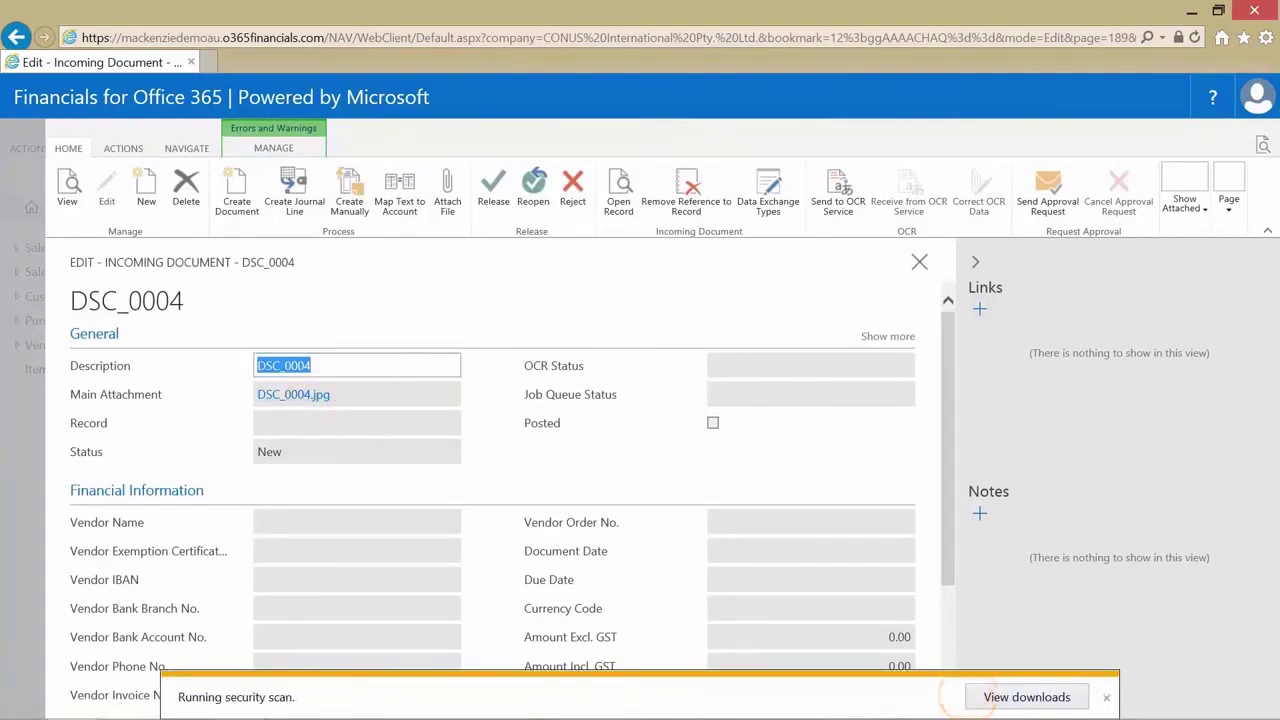
left_click(799, 697)
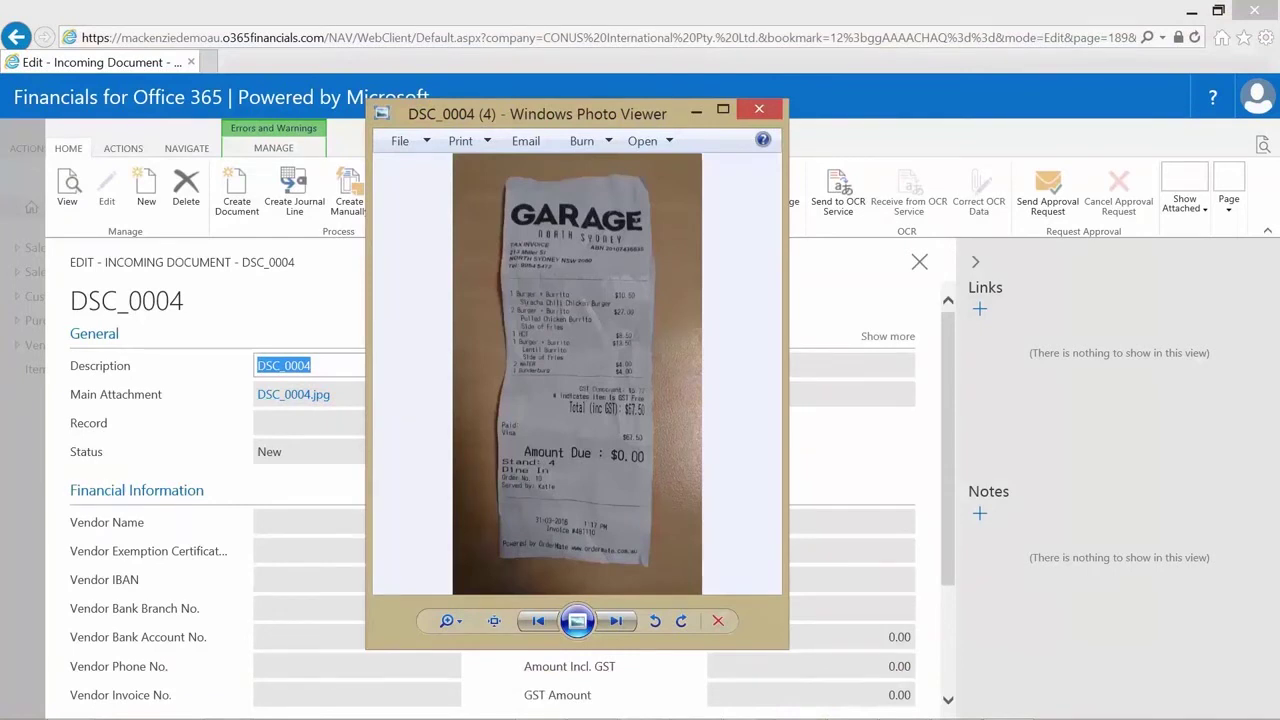
left_click(759, 108)
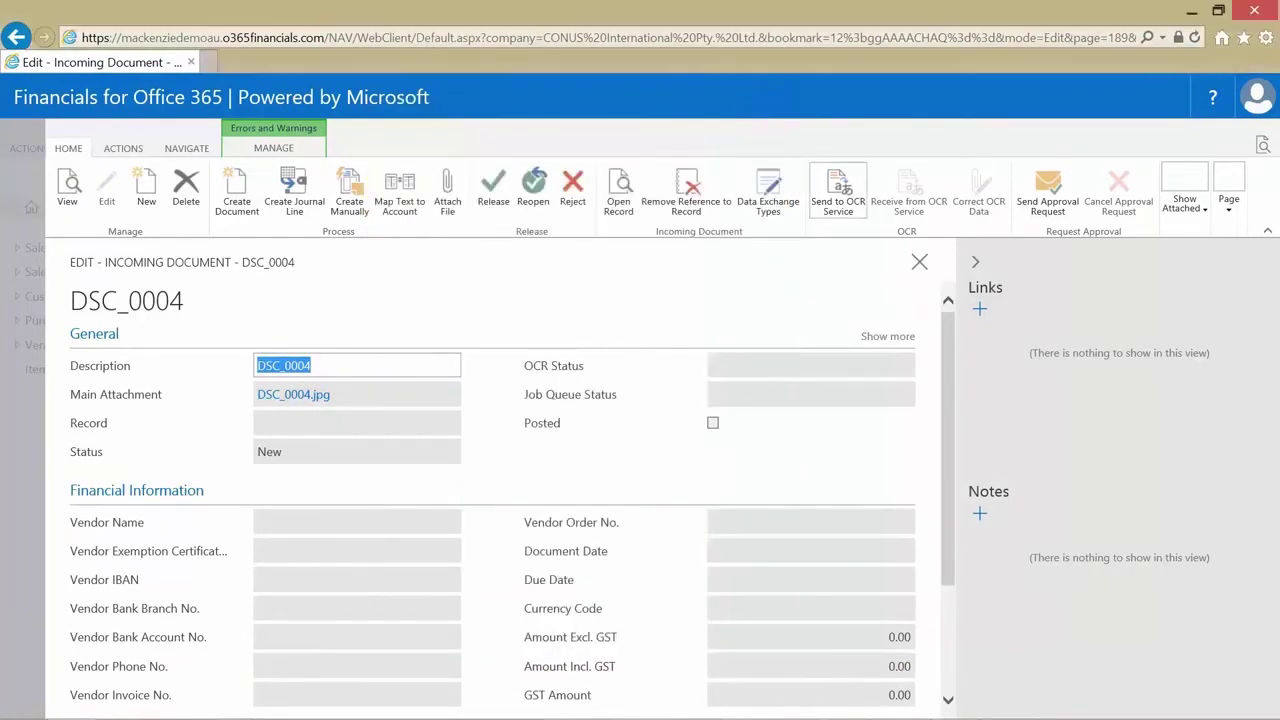
left_click(838, 192)
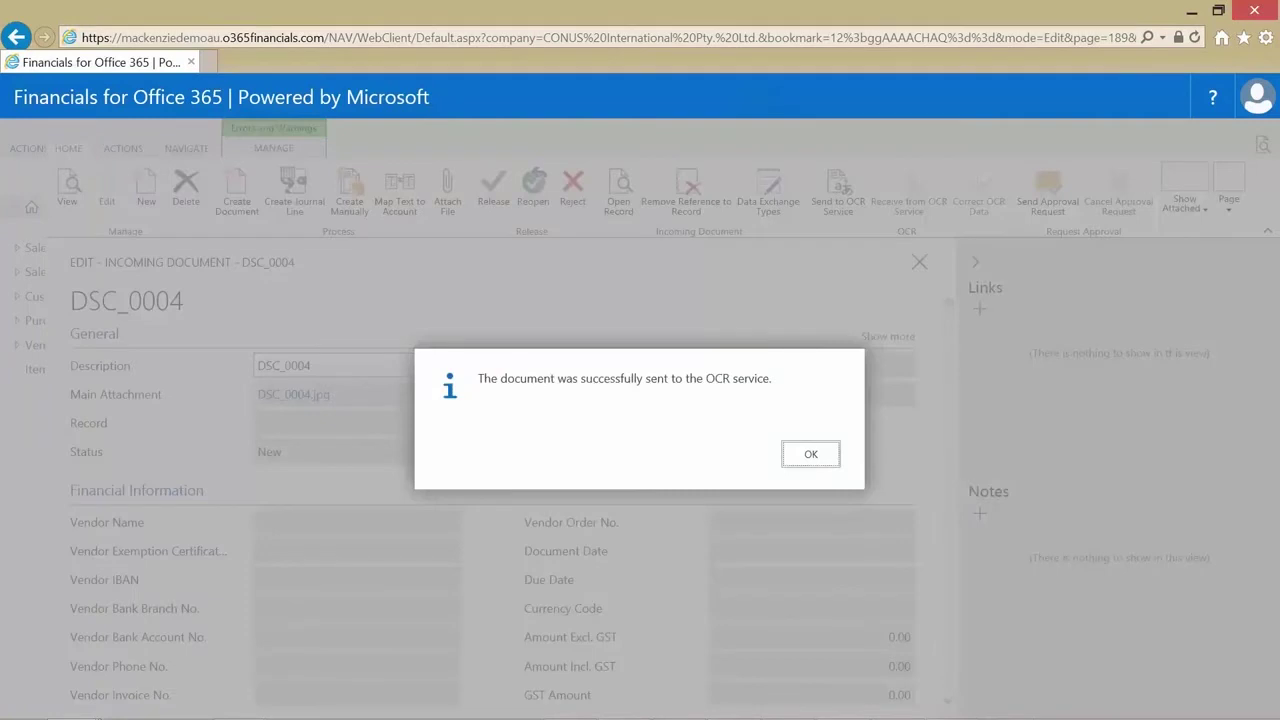
left_click(811, 454)
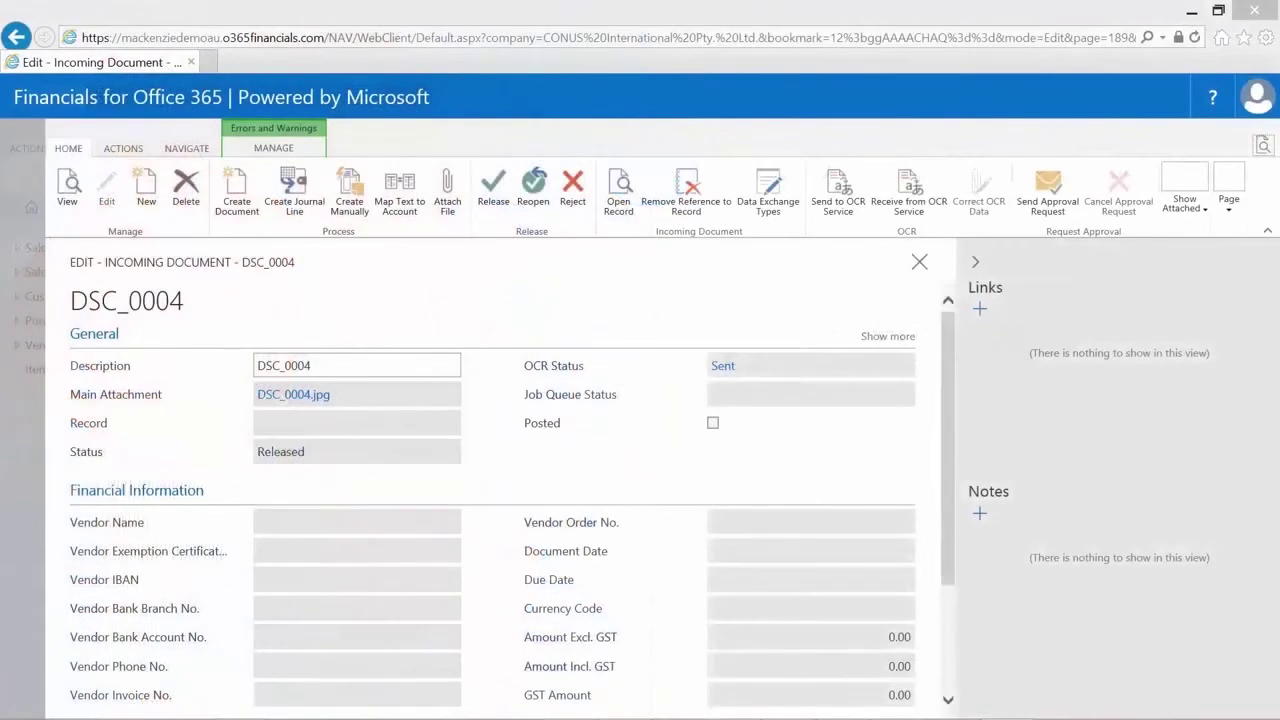
- Search the pages and reports for "workflow", open the Workflows list and open the Purchase Invoice Workflow to view its steps
key("ctrl+F3")
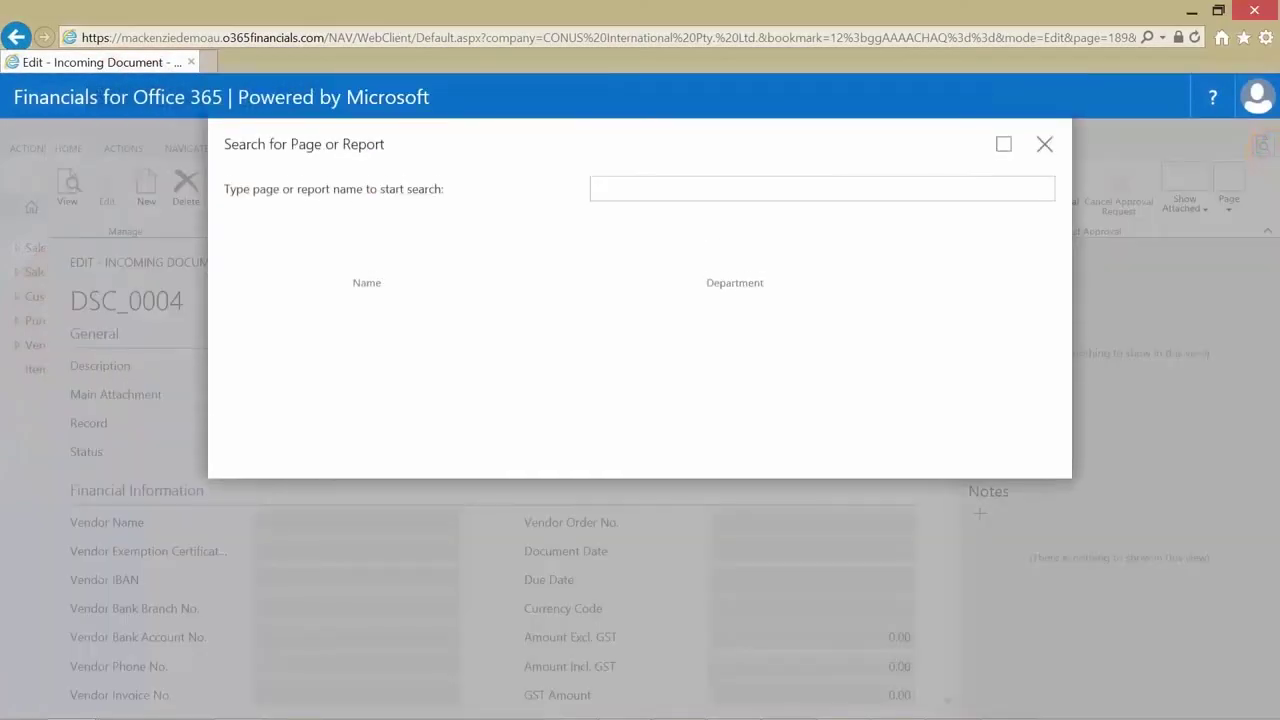
type("workflow")
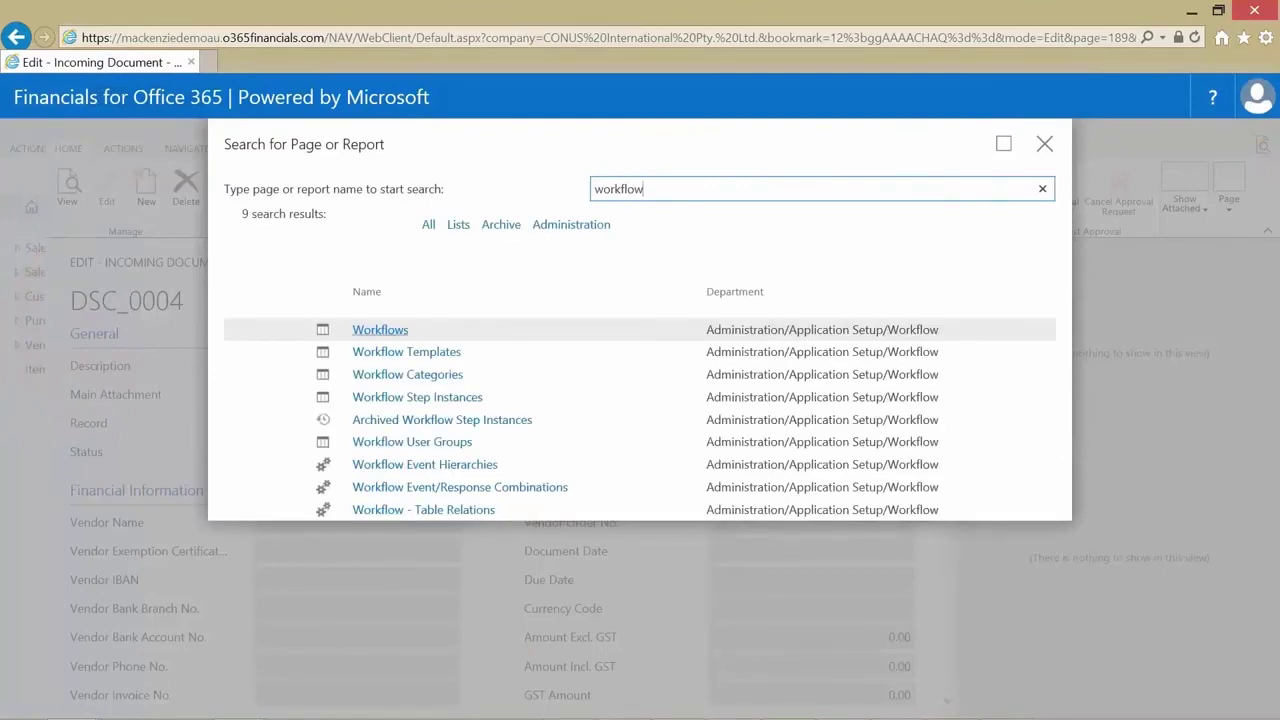
left_click(372, 329)
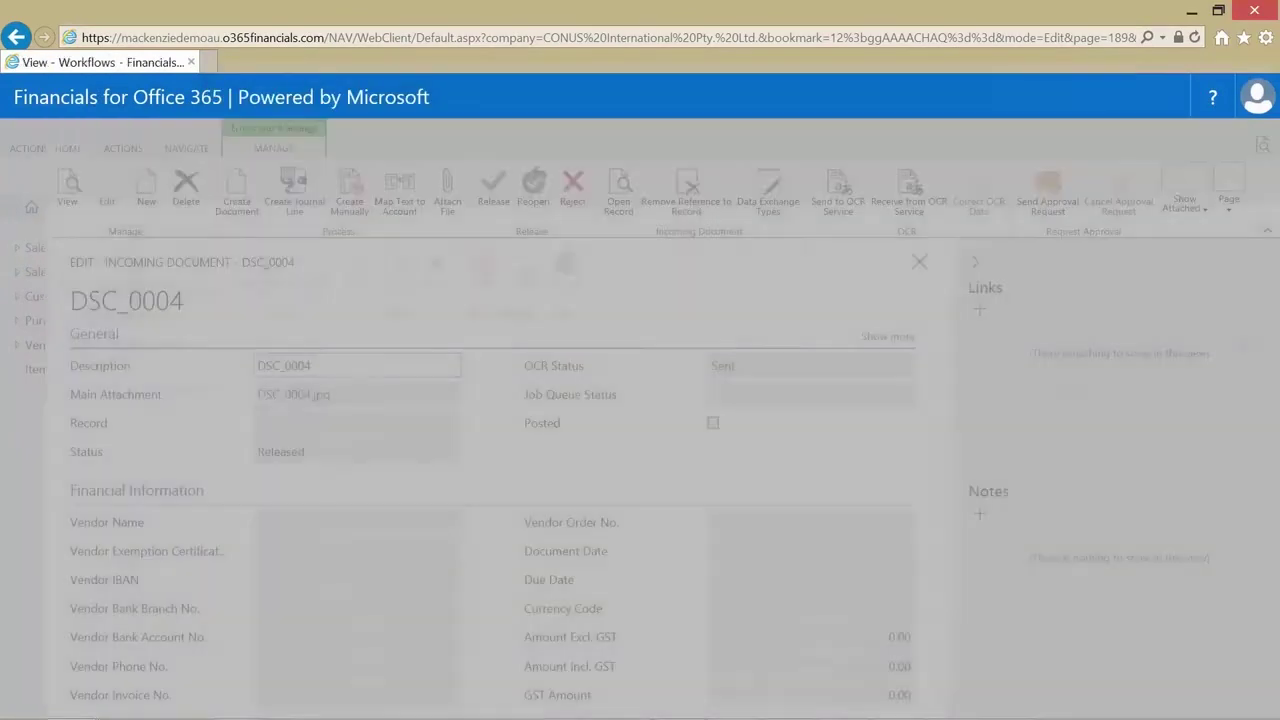
left_click(369, 372)
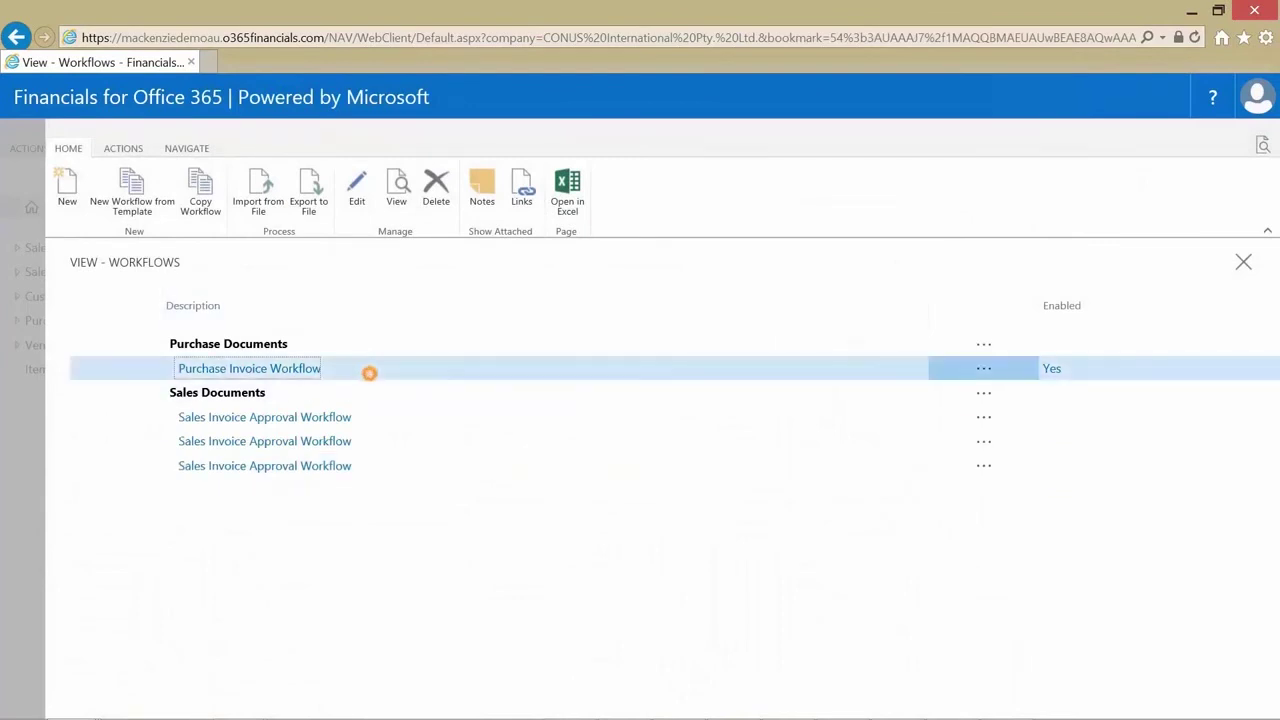
left_click(289, 367)
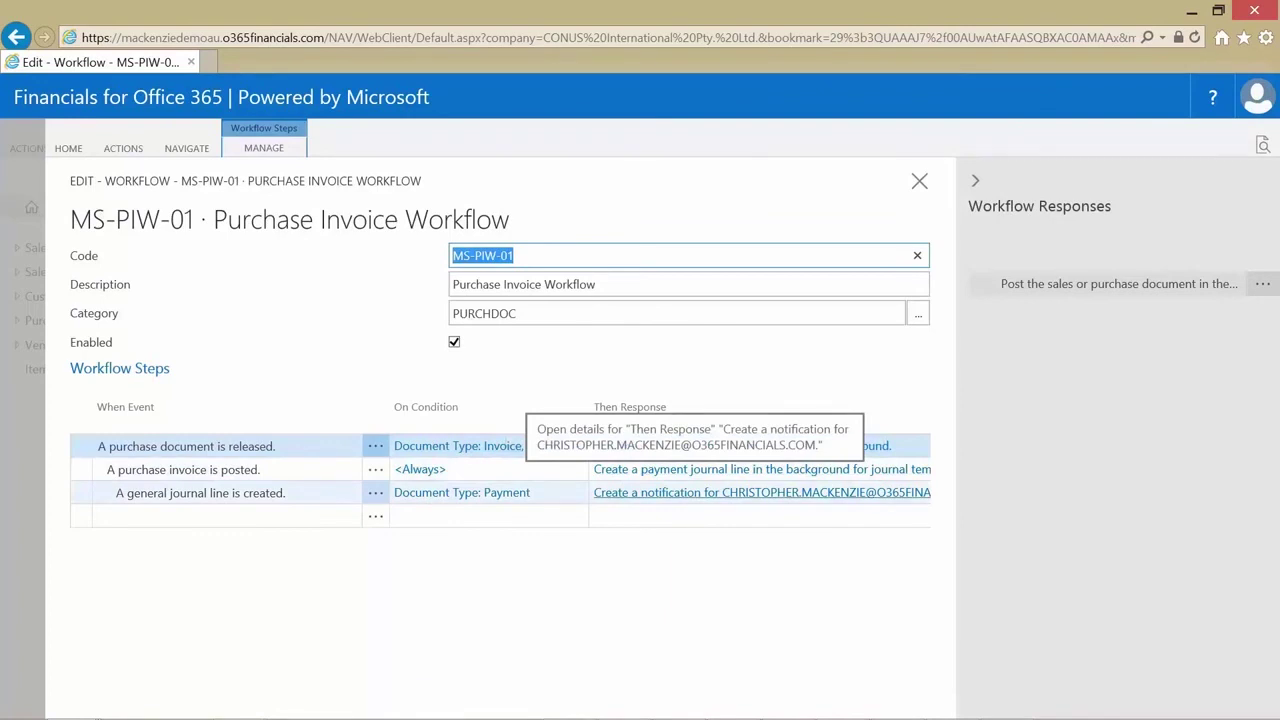
- Search the pages and reports for "workflow te", open Workflow Templates and browse the templates down to the Sales Documents group
left_click(1263, 145)
type("workflo")
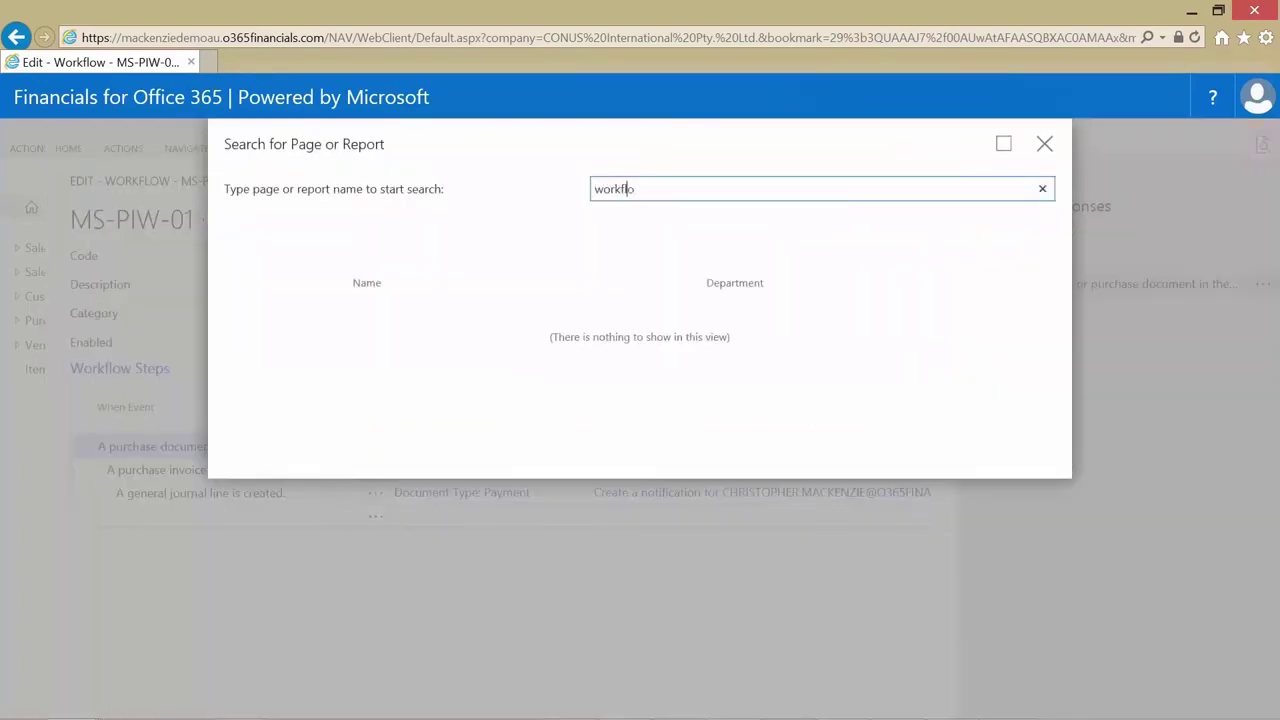
type("w te")
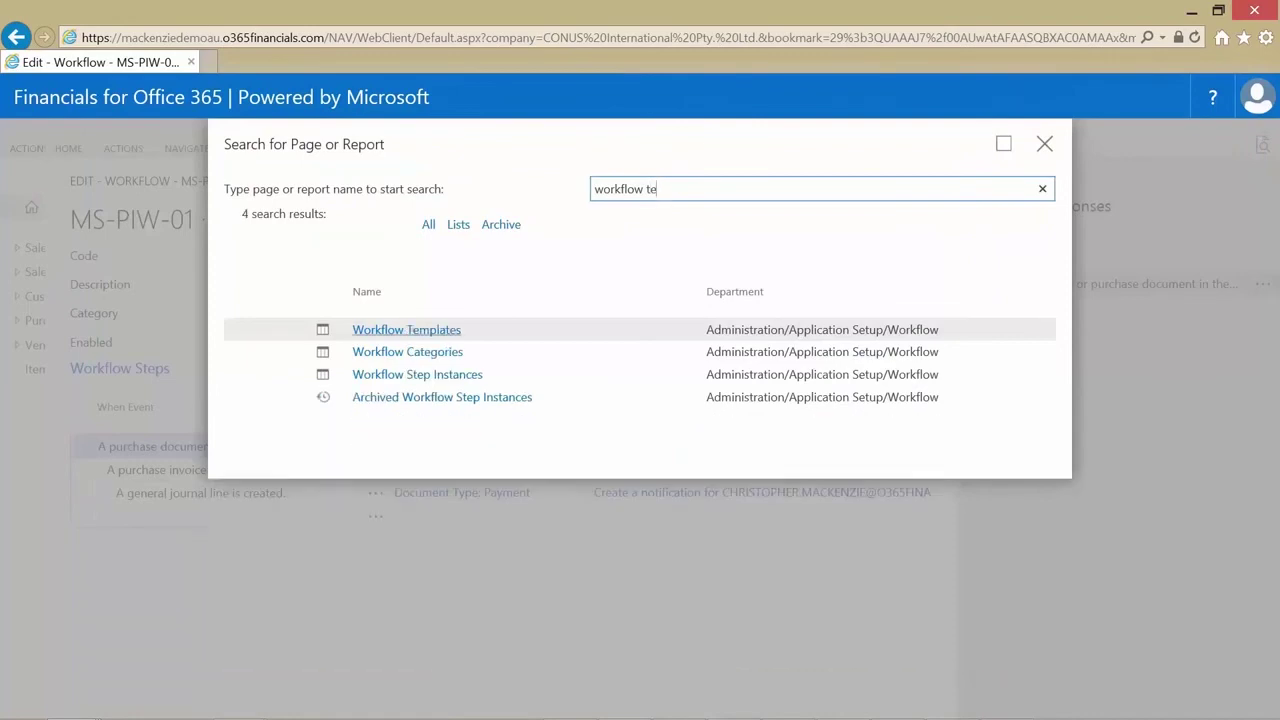
key("Return")
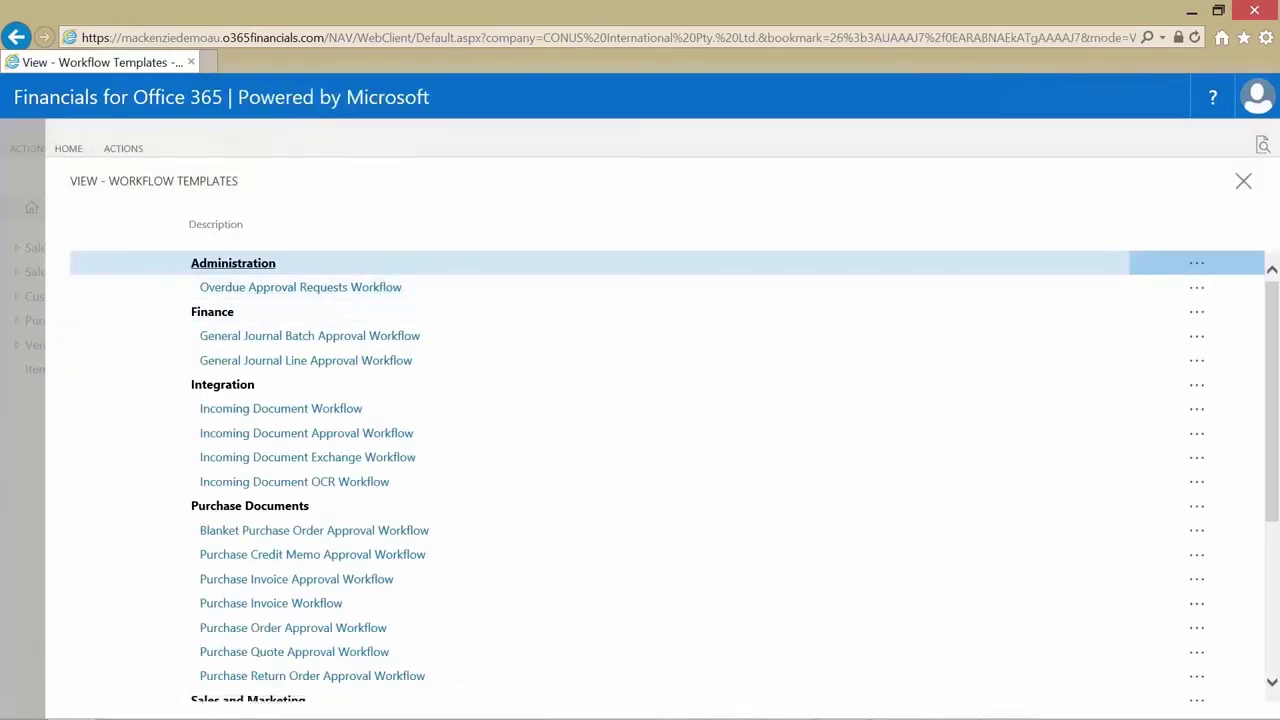
left_click(375, 506)
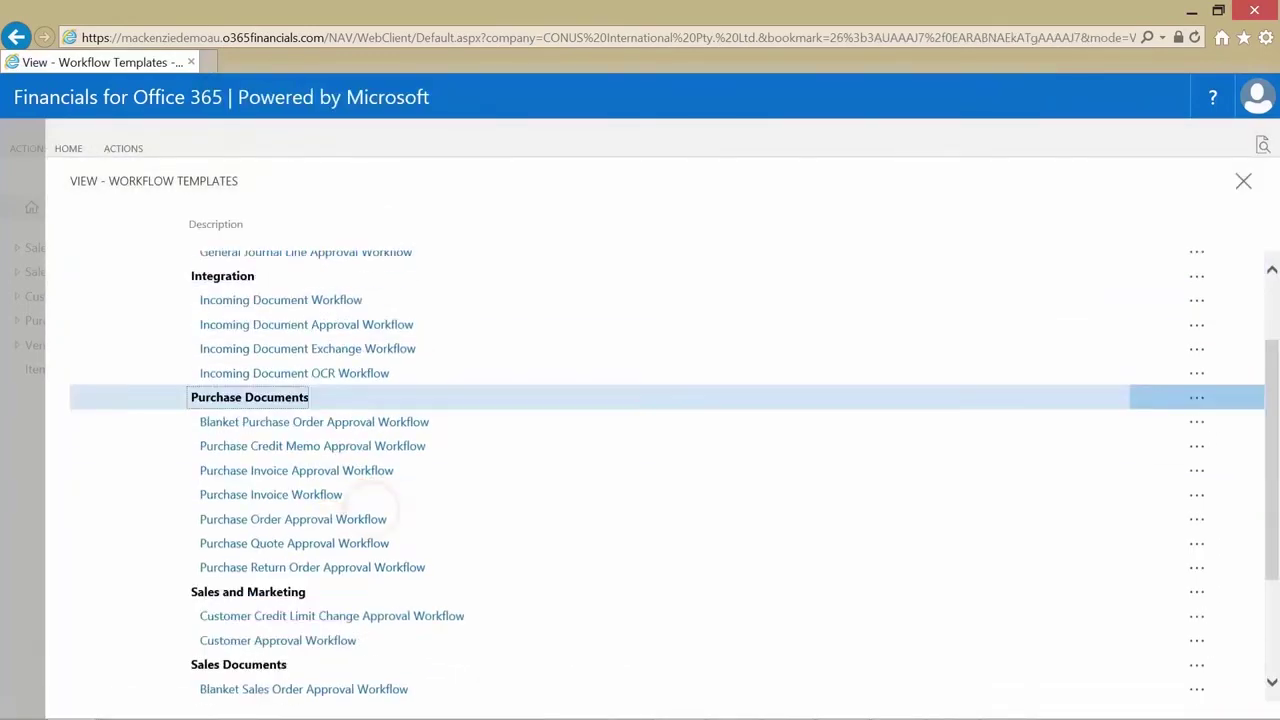
scroll(375, 506, "down", 3)
left_click(363, 491)
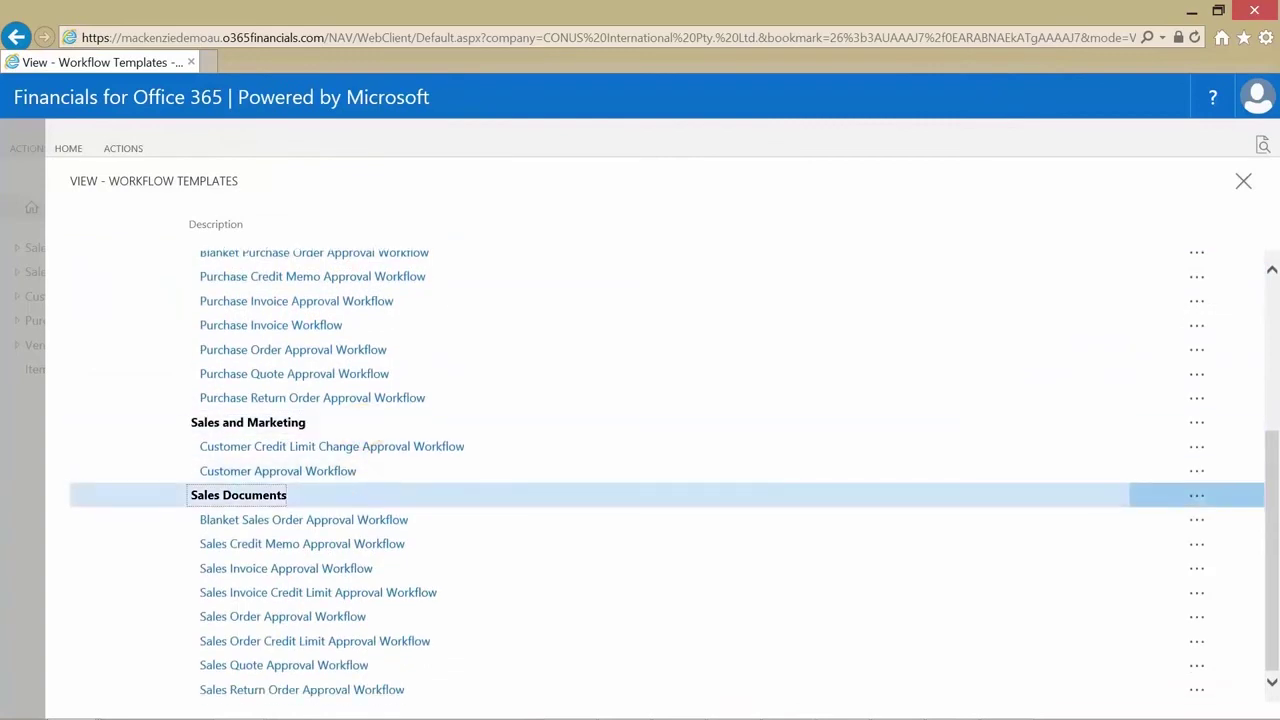
key("Escape")
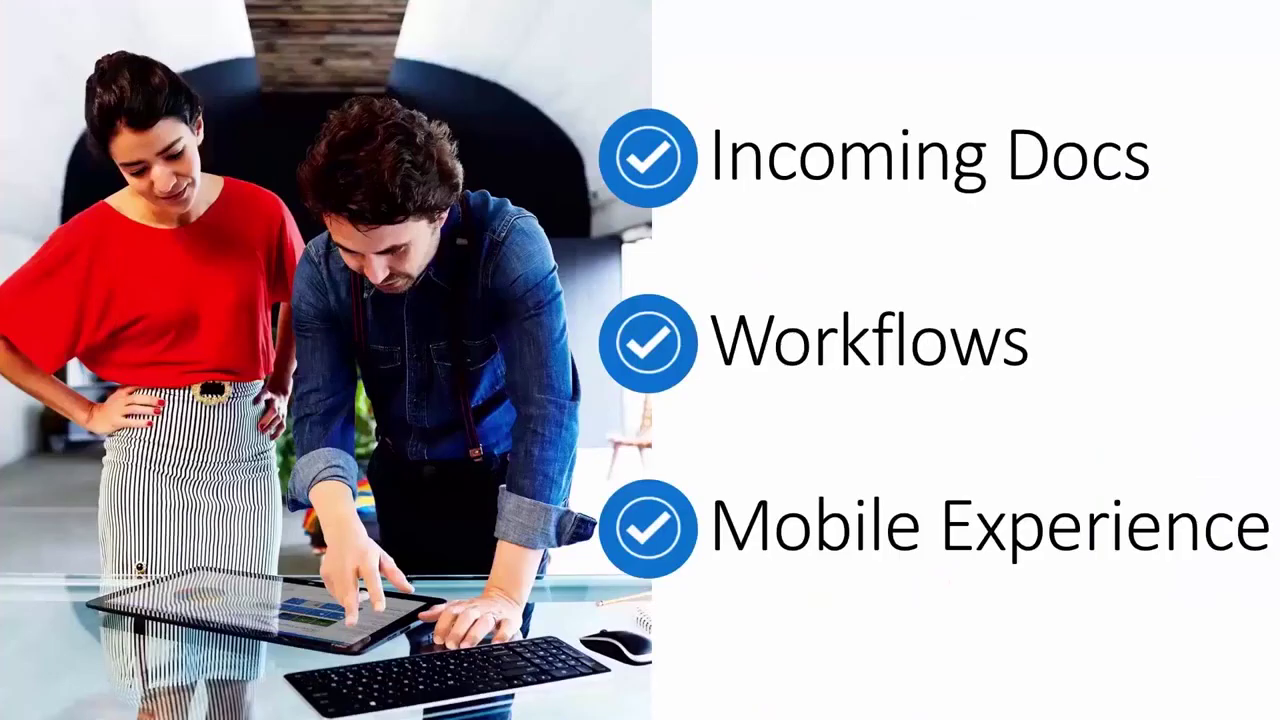